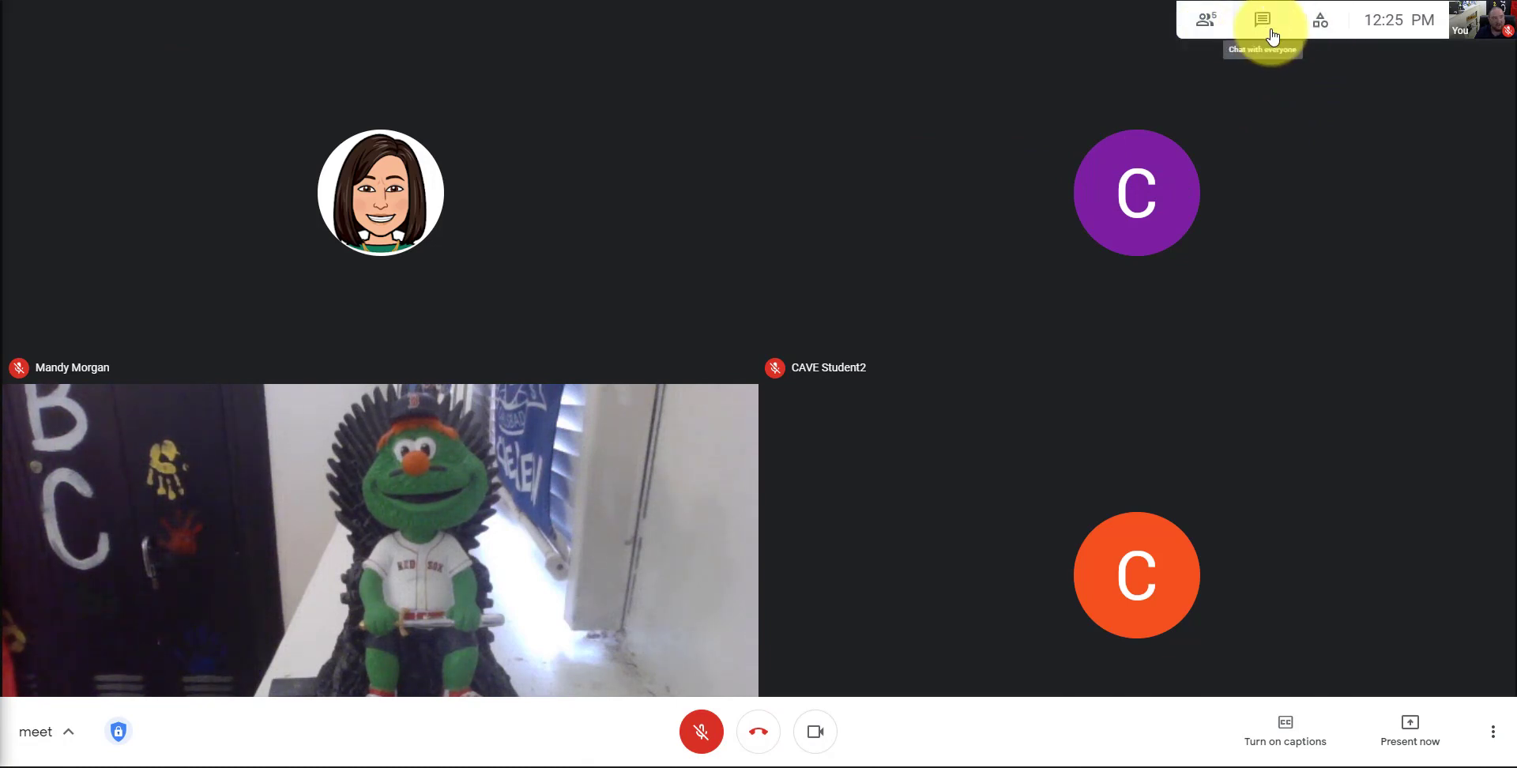
# Step: Open the meeting activities as host and student, and view the student's Breakout rooms, Polls and Q&A pages
pyautogui.click(1330, 30)
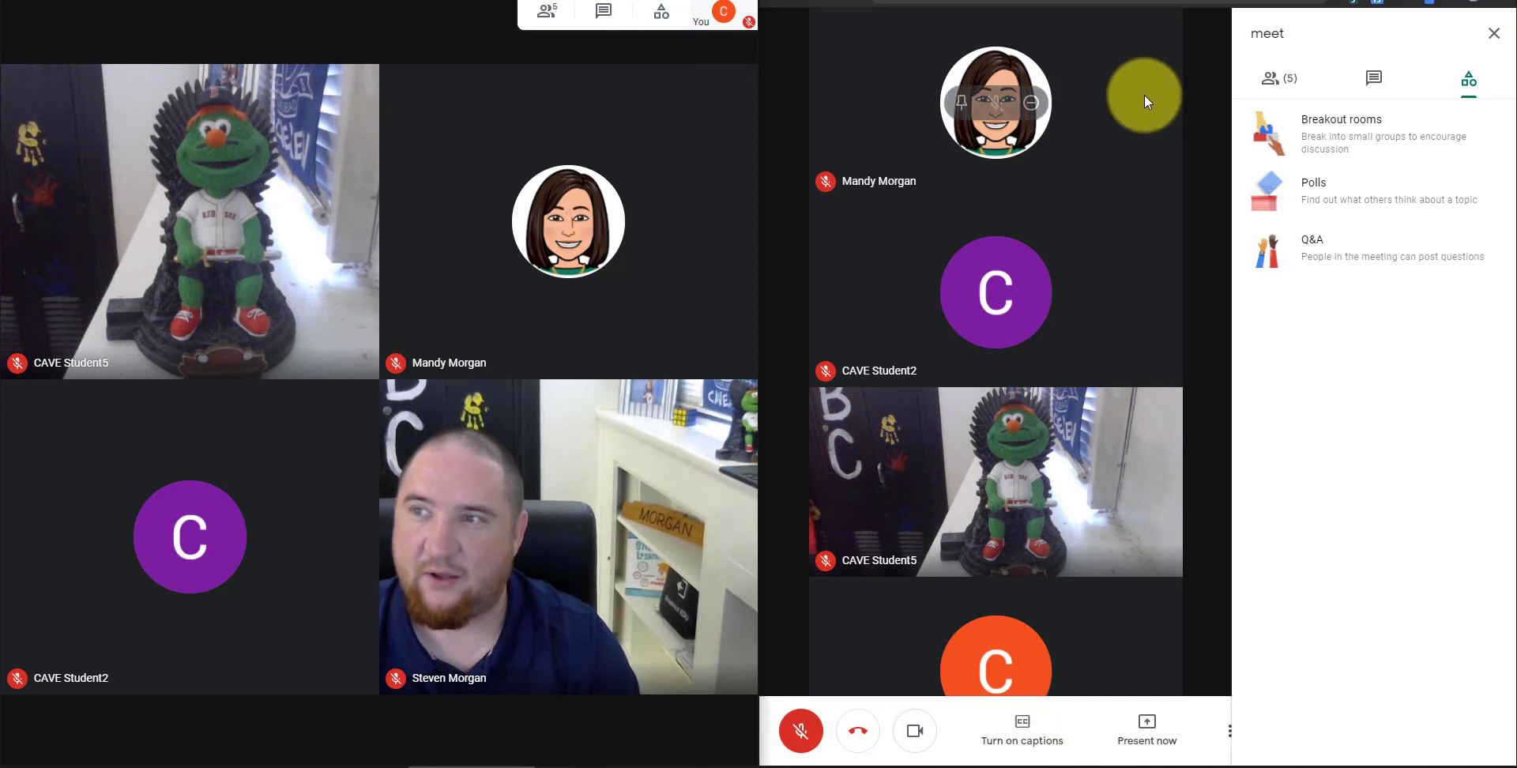
pyautogui.click(664, 17)
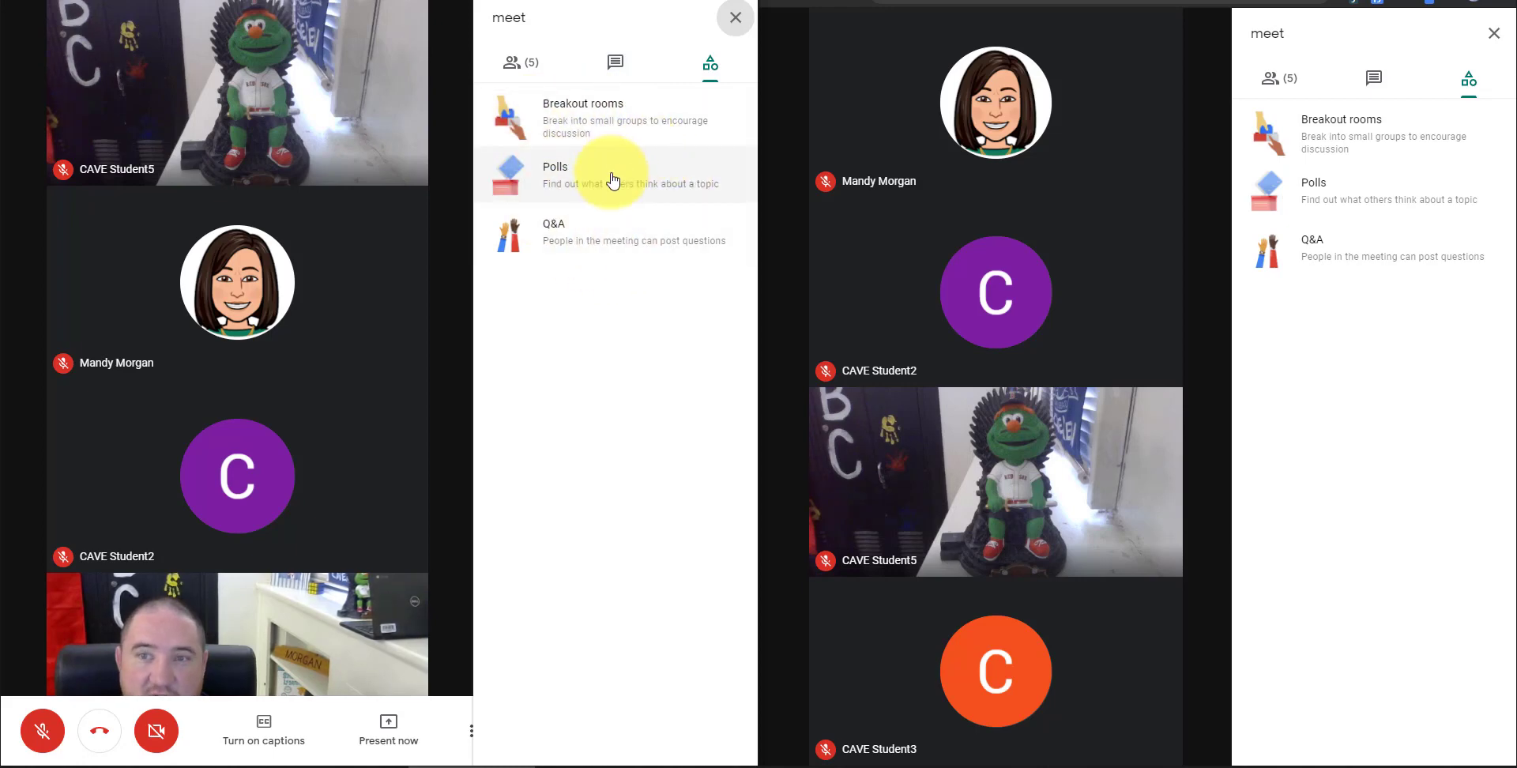
pyautogui.click(598, 124)
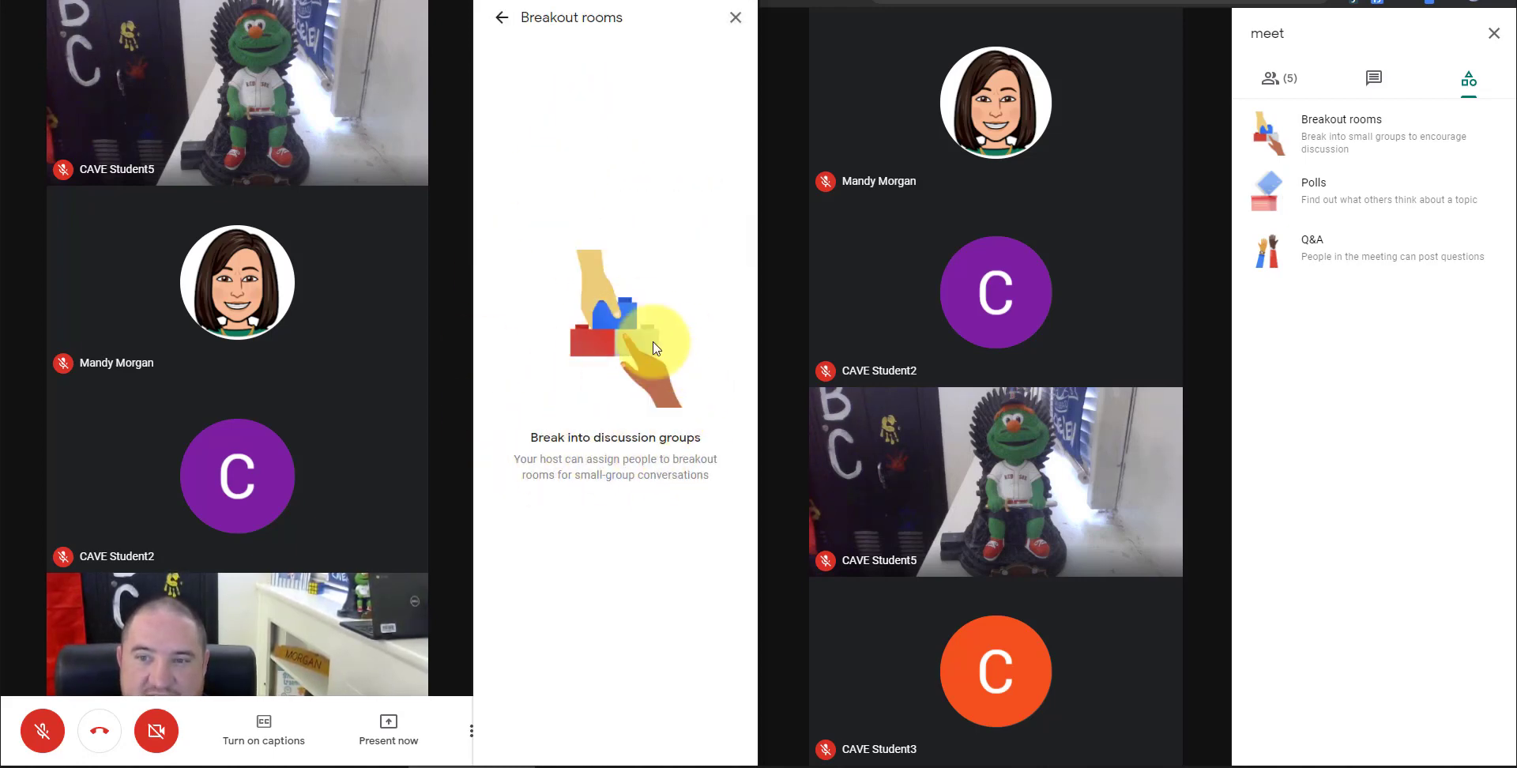
pyautogui.click(502, 19)
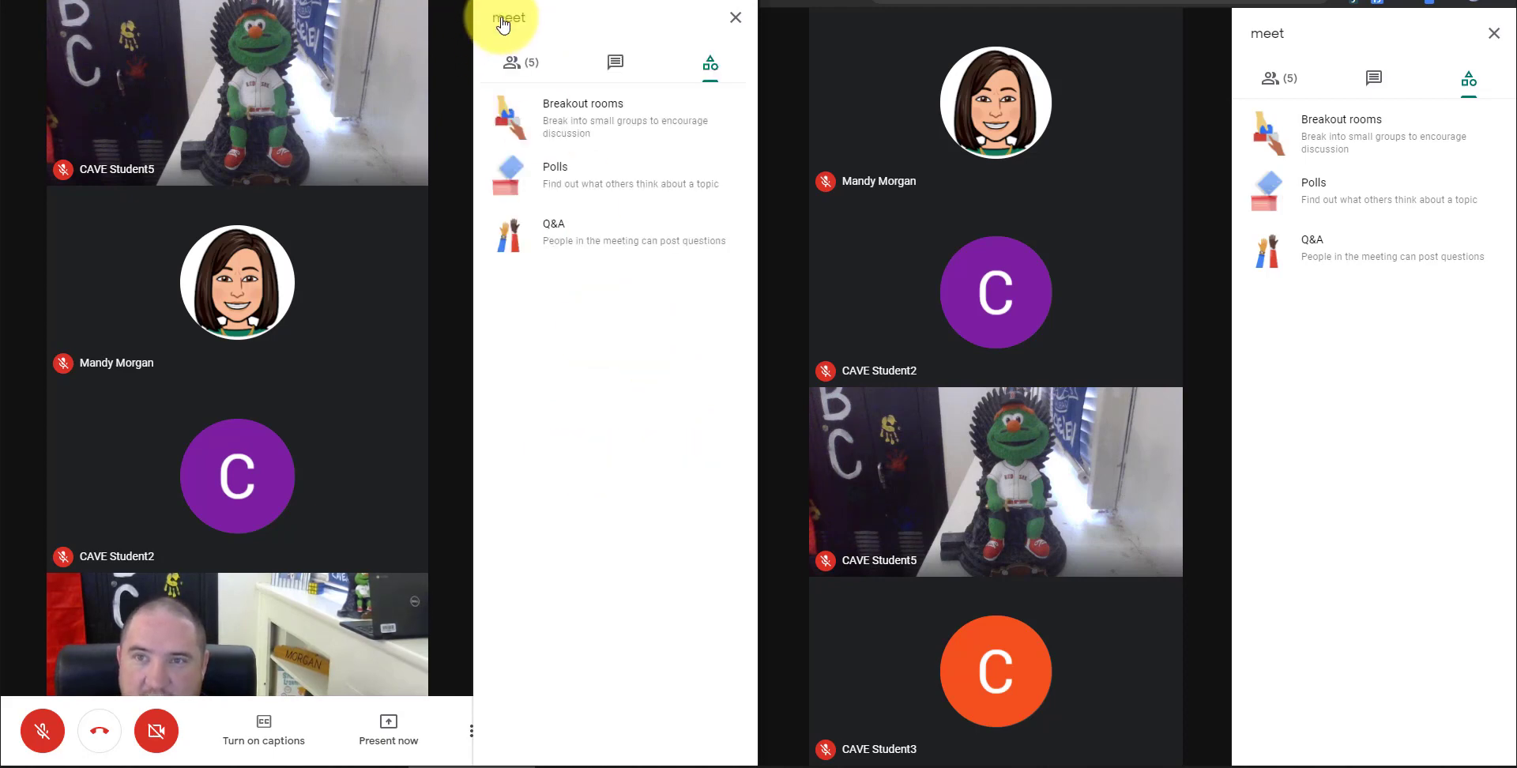
pyautogui.click(594, 180)
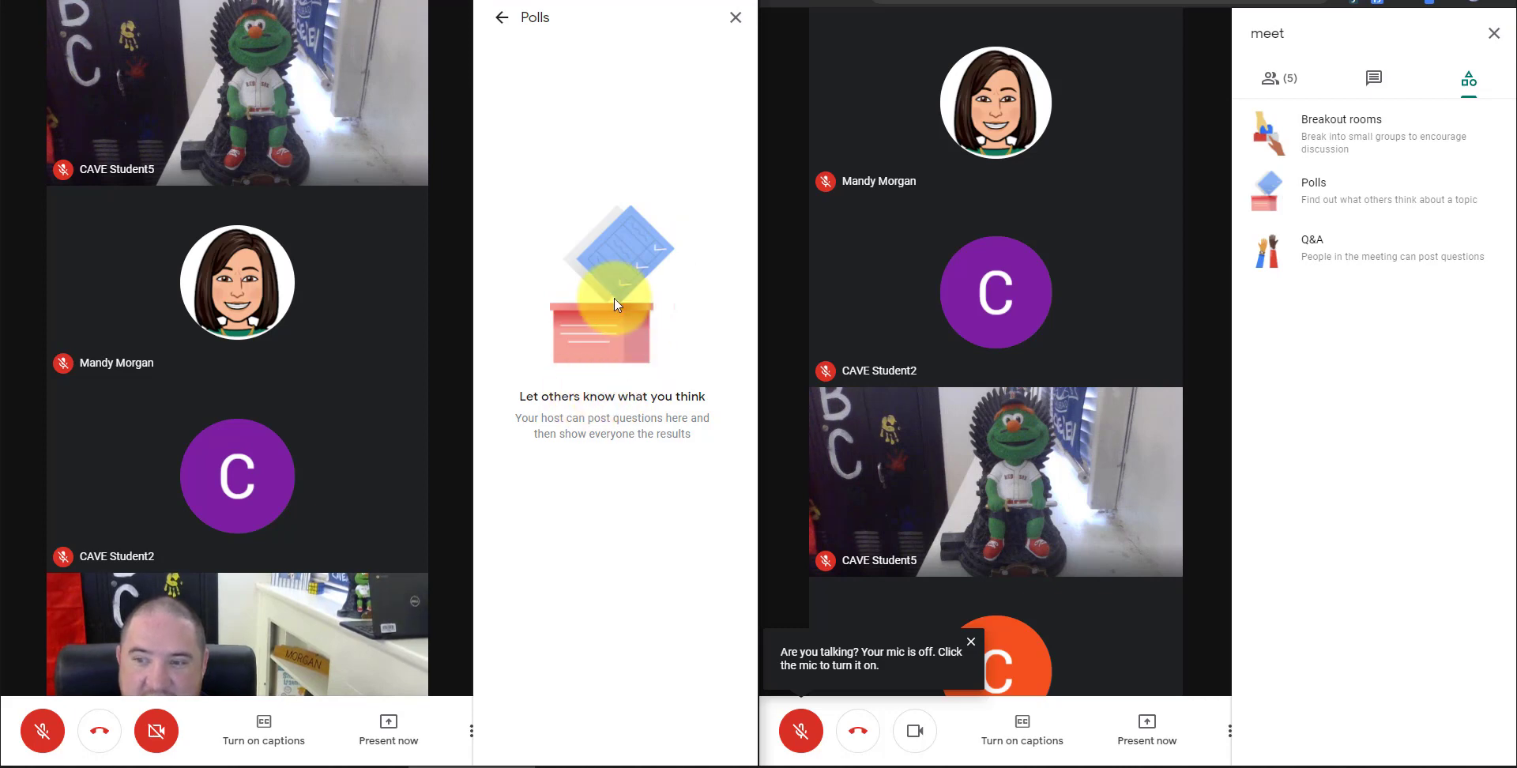
pyautogui.click(501, 18)
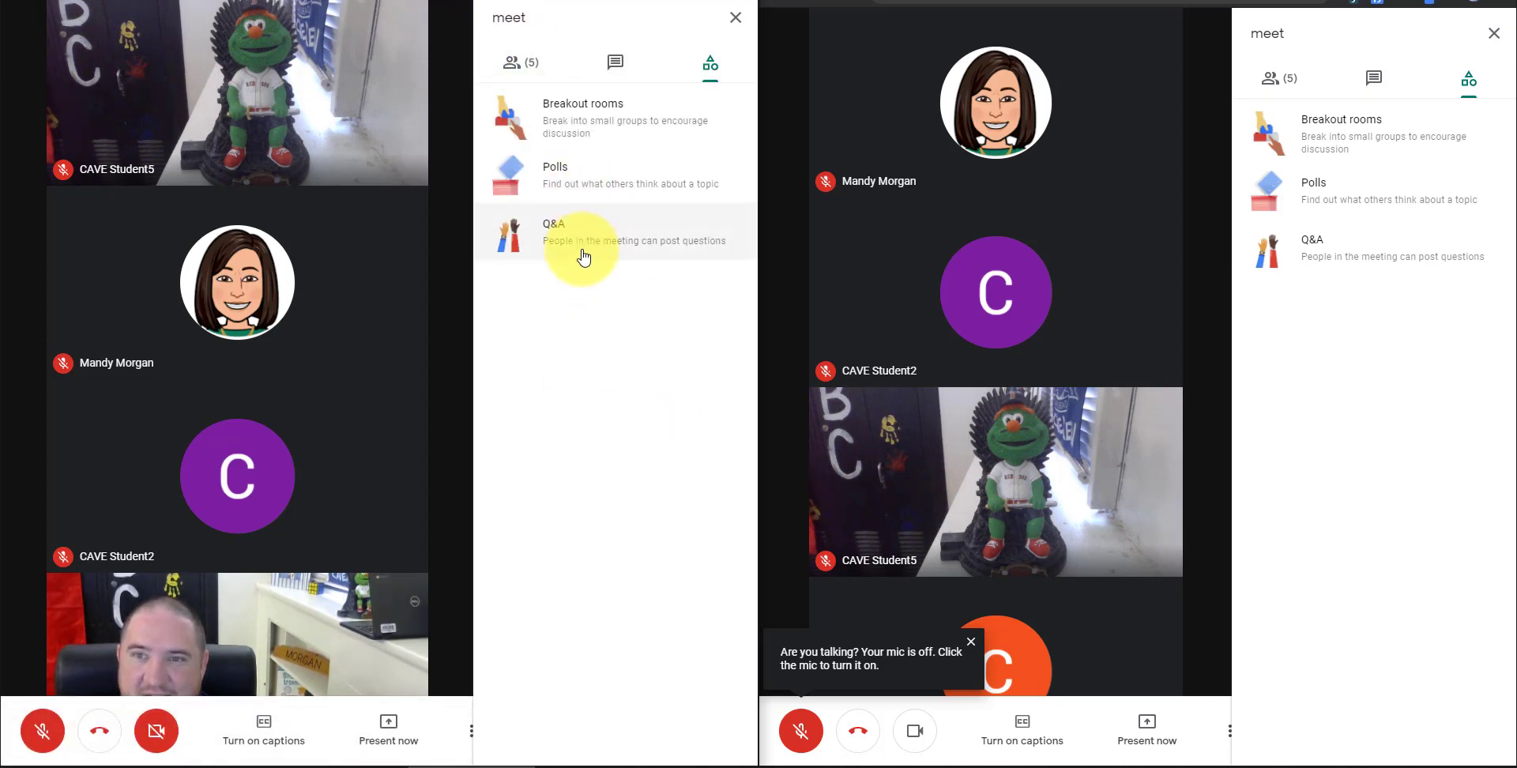
pyautogui.click(583, 253)
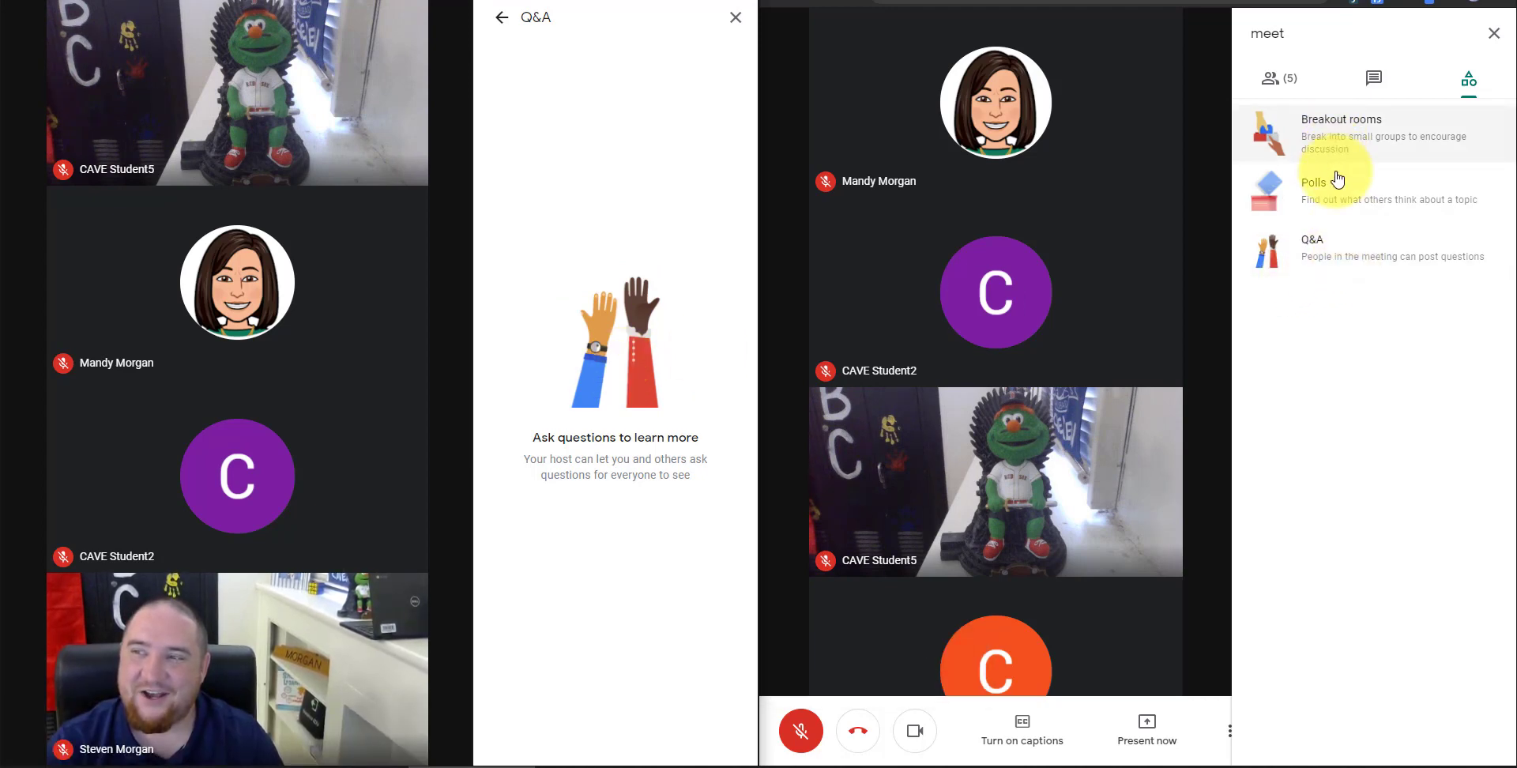
# Step: Turn on Q&A as the host and submit the question "How do I start Breakout Rooms?" from the student account
pyautogui.click(1337, 252)
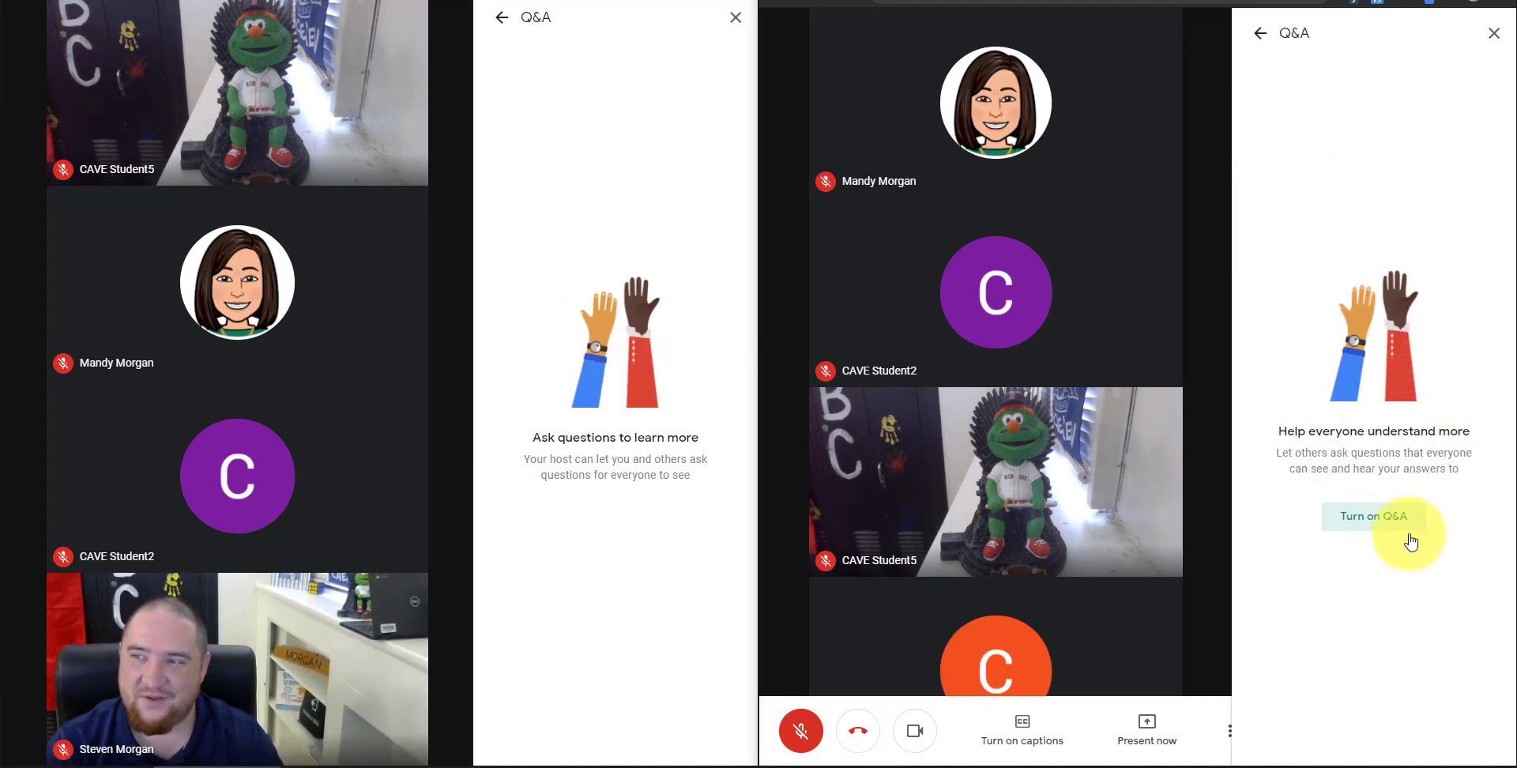
pyautogui.click(1392, 529)
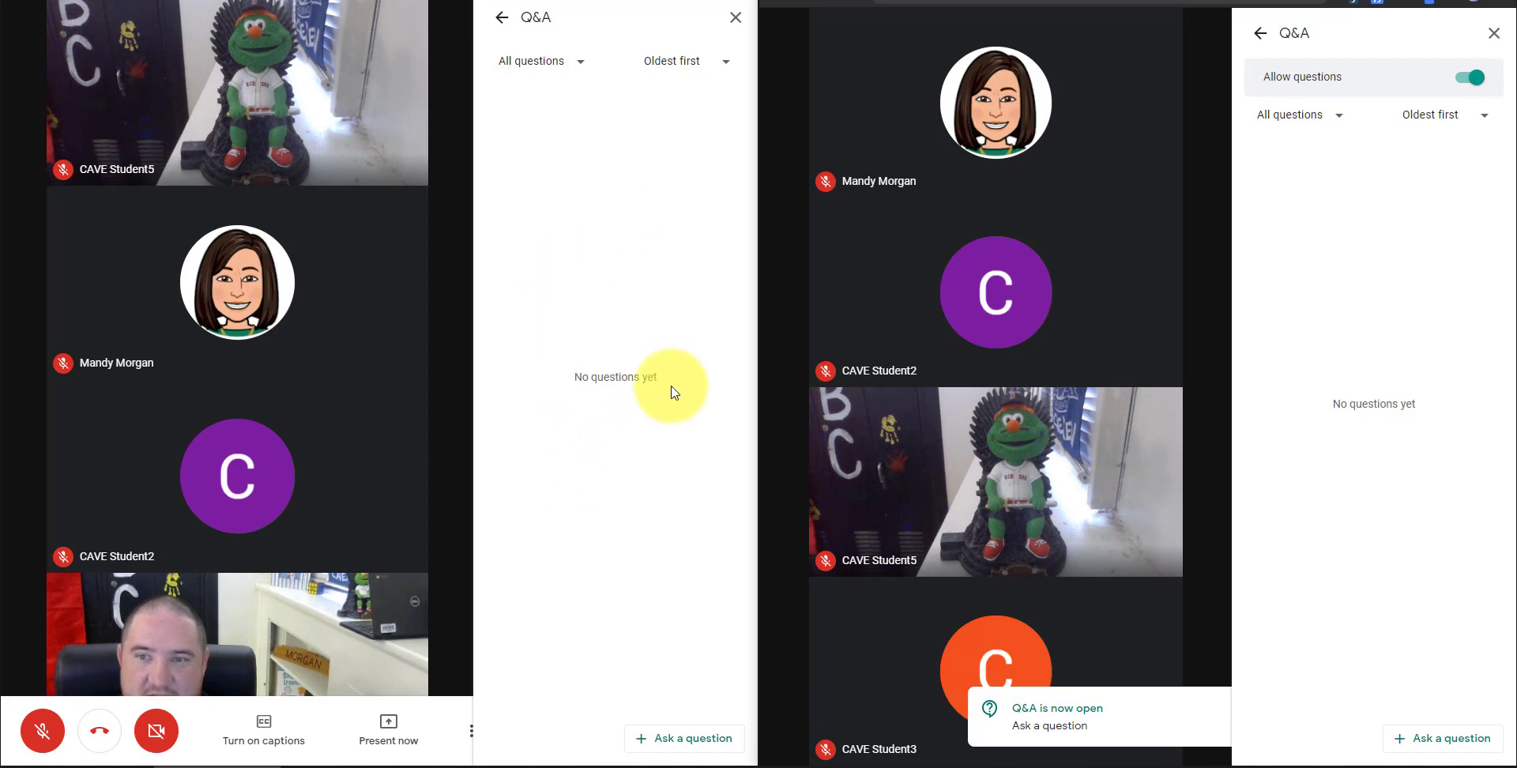
pyautogui.click(662, 741)
pyautogui.write('How do I start Breakout Rooms?')
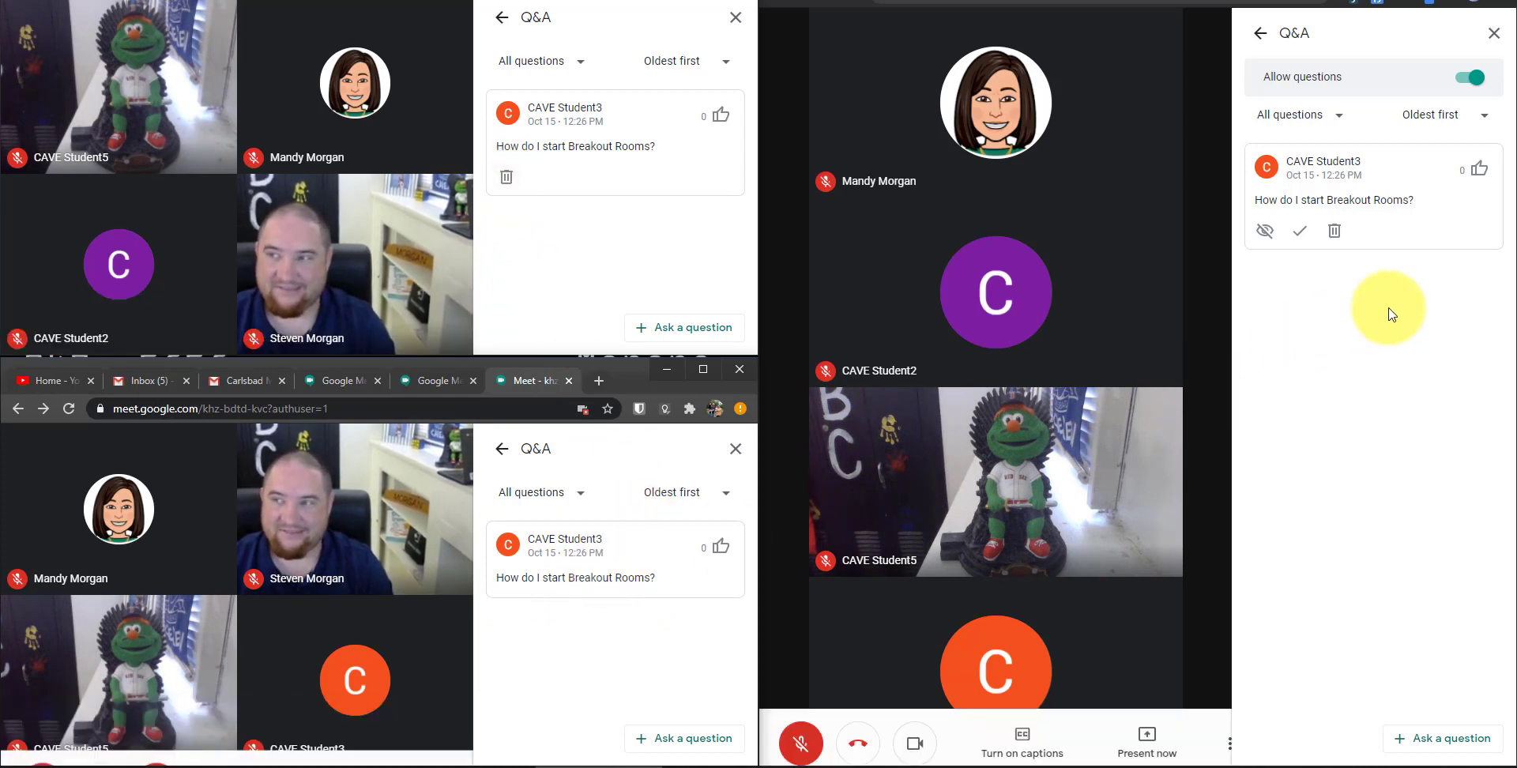
# Step: Hide and unhide the student's question in the host's Q&A, and mark it as answered
pyautogui.click(1265, 230)
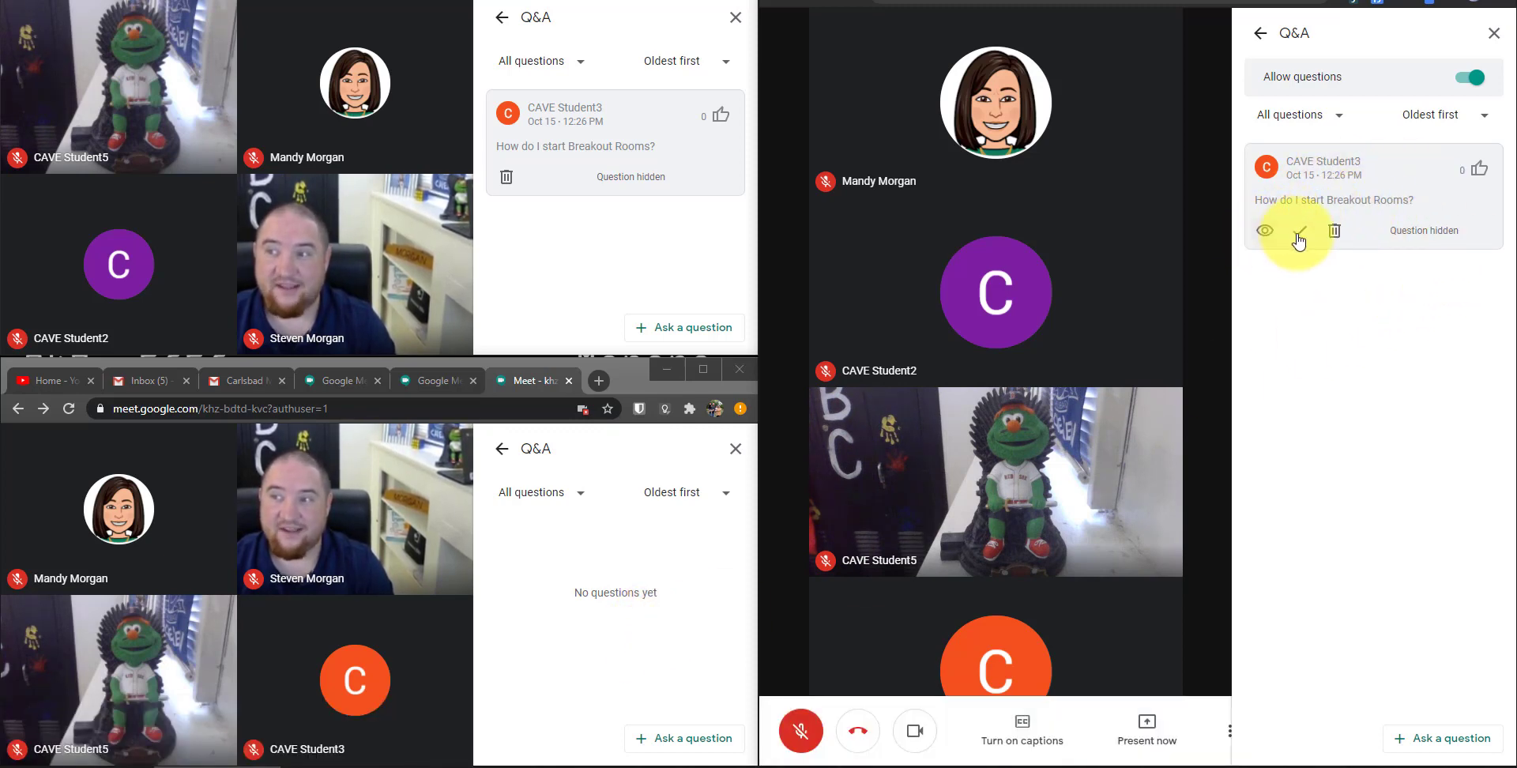
pyautogui.click(1266, 233)
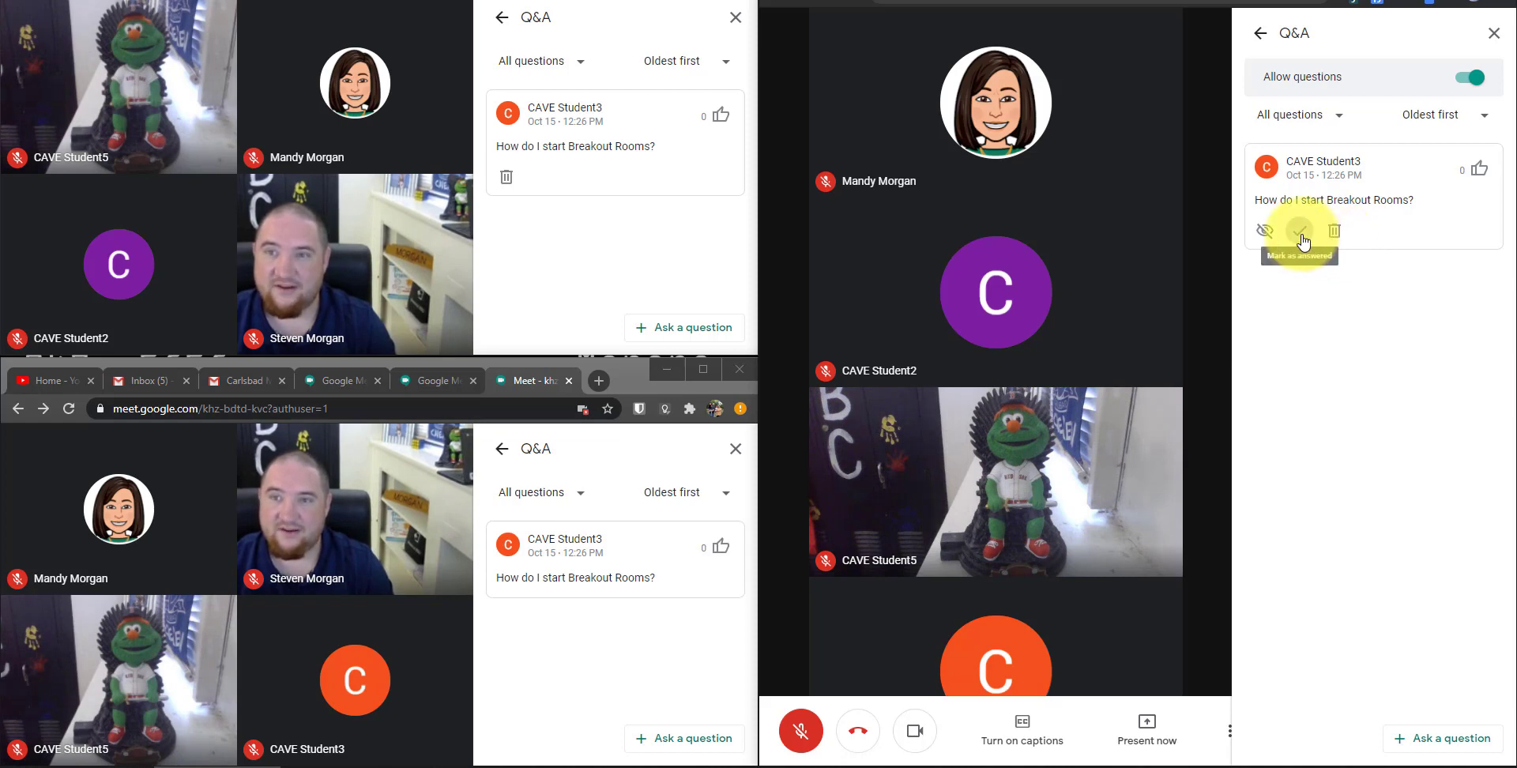
pyautogui.click(1299, 231)
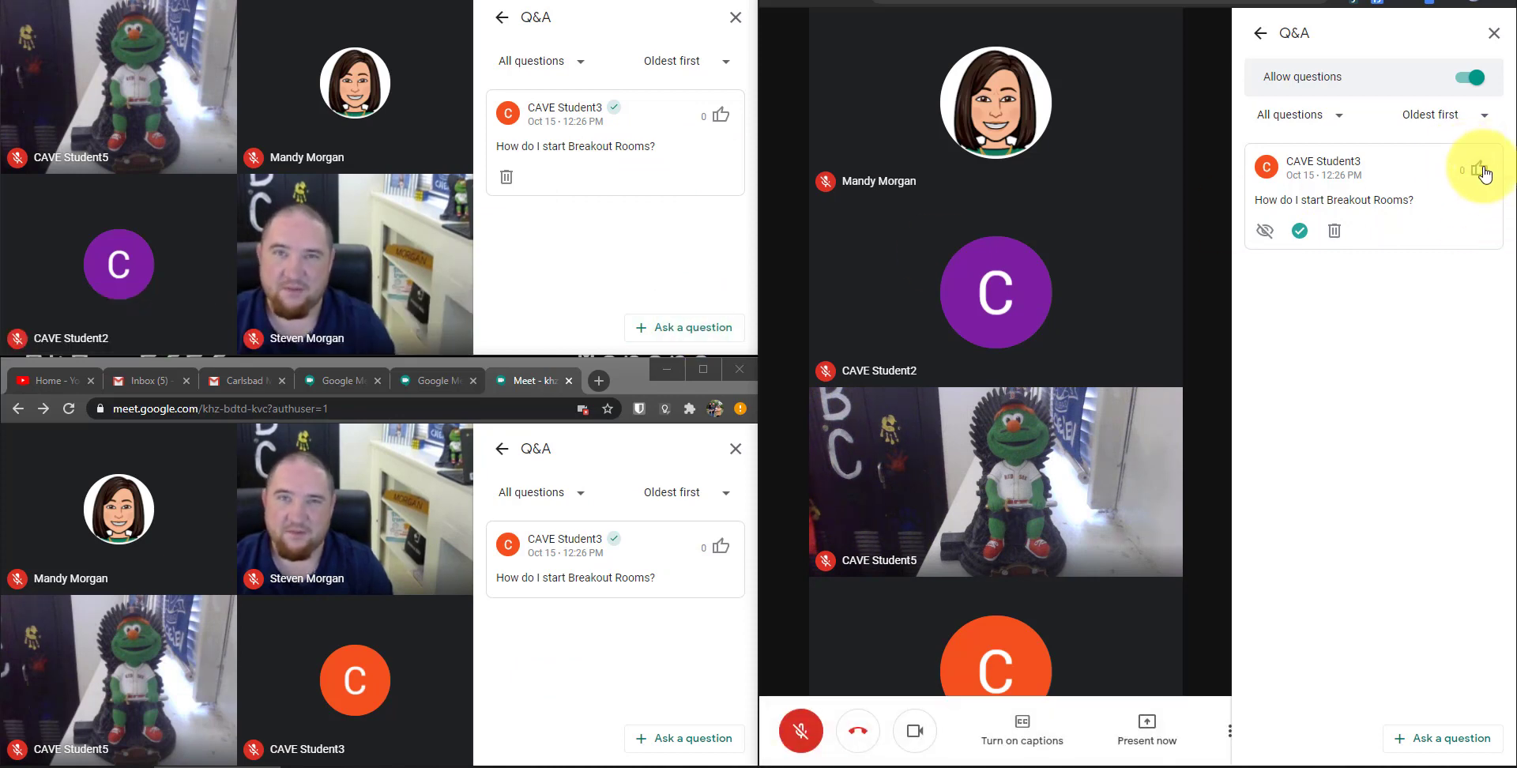
# Step: Upvote the breakout rooms question from both student accounts
pyautogui.click(719, 119)
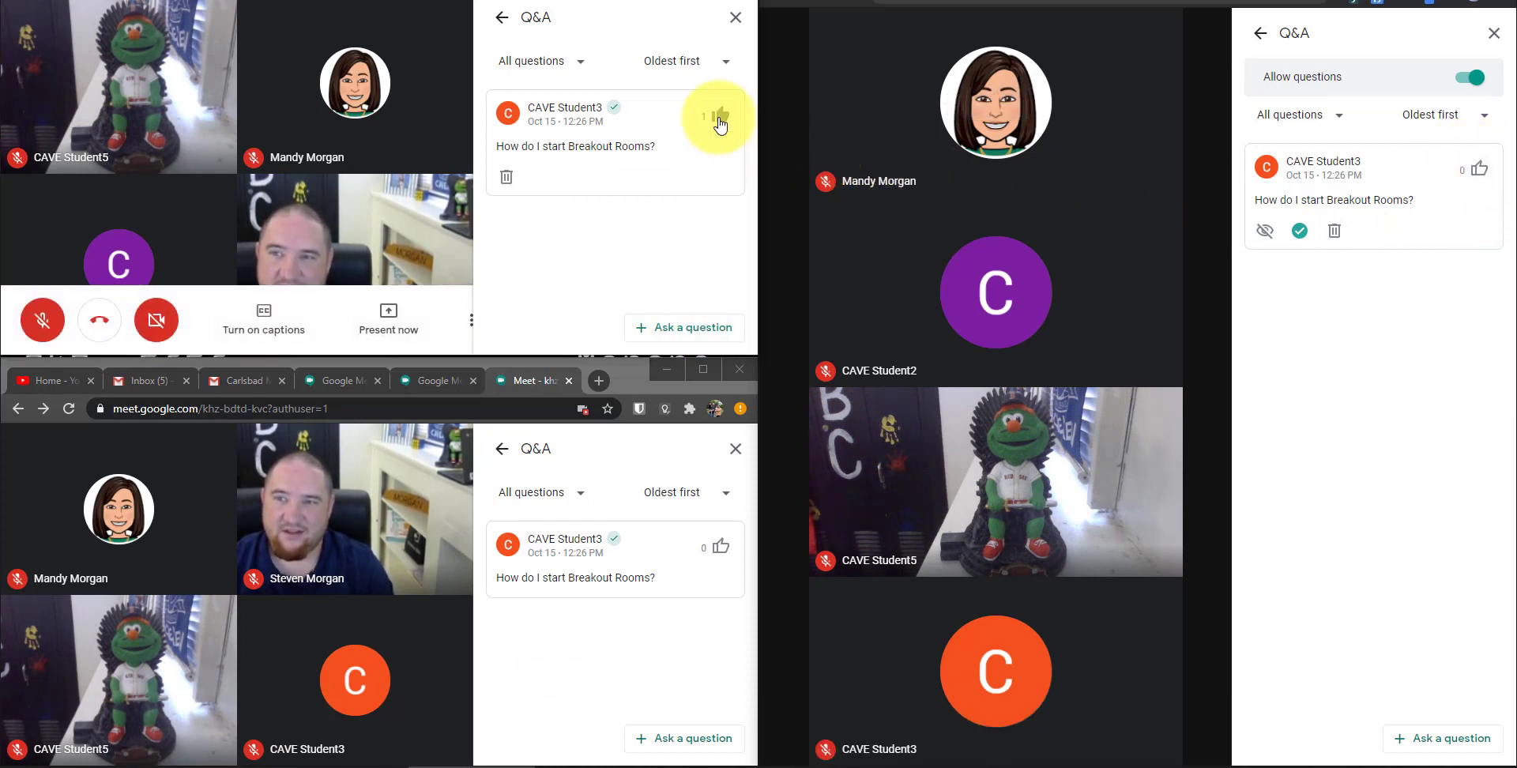
pyautogui.click(719, 553)
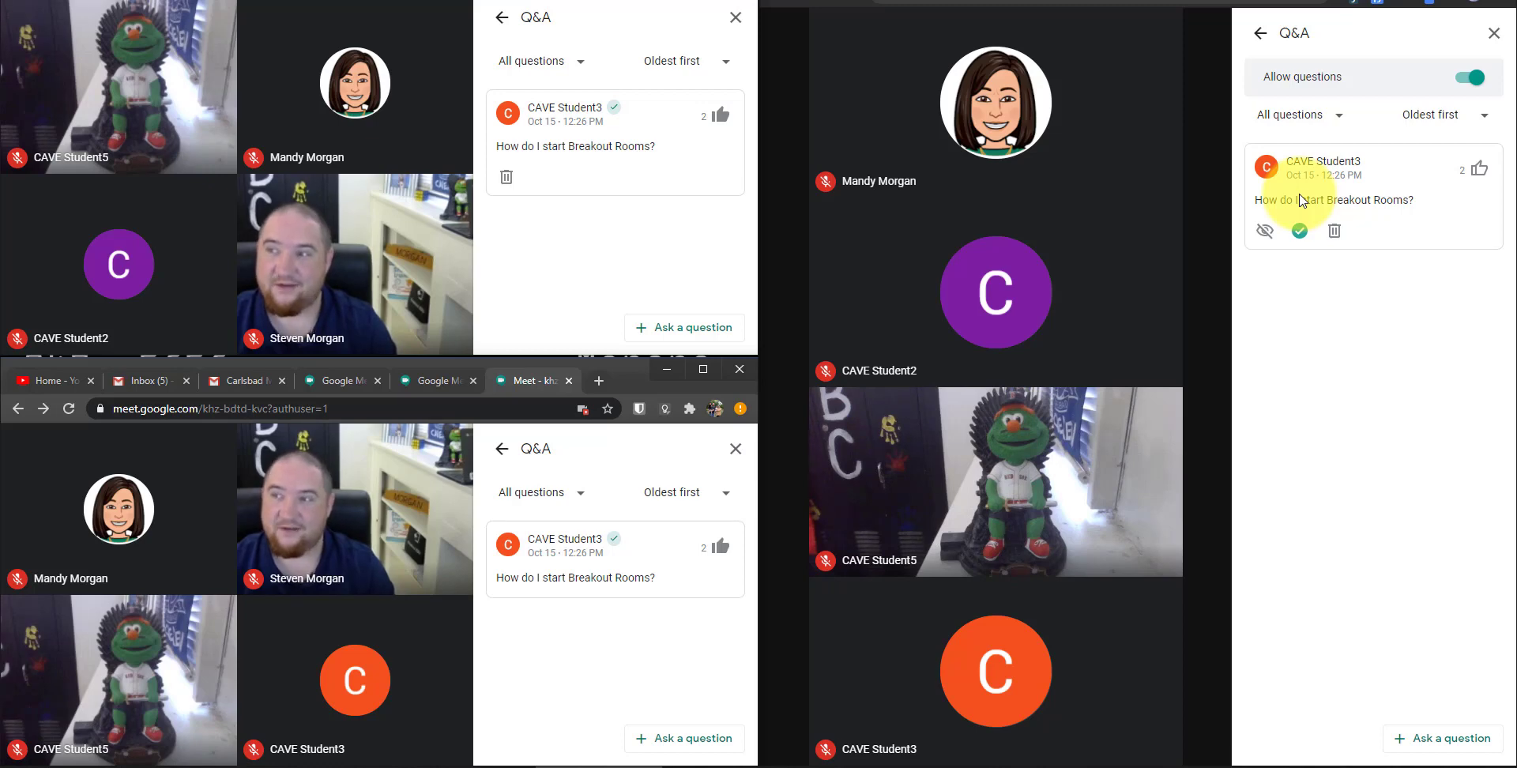
# Step: Examine the question filter and sort order choices available in the host's and the student's Q&A
pyautogui.click(1304, 124)
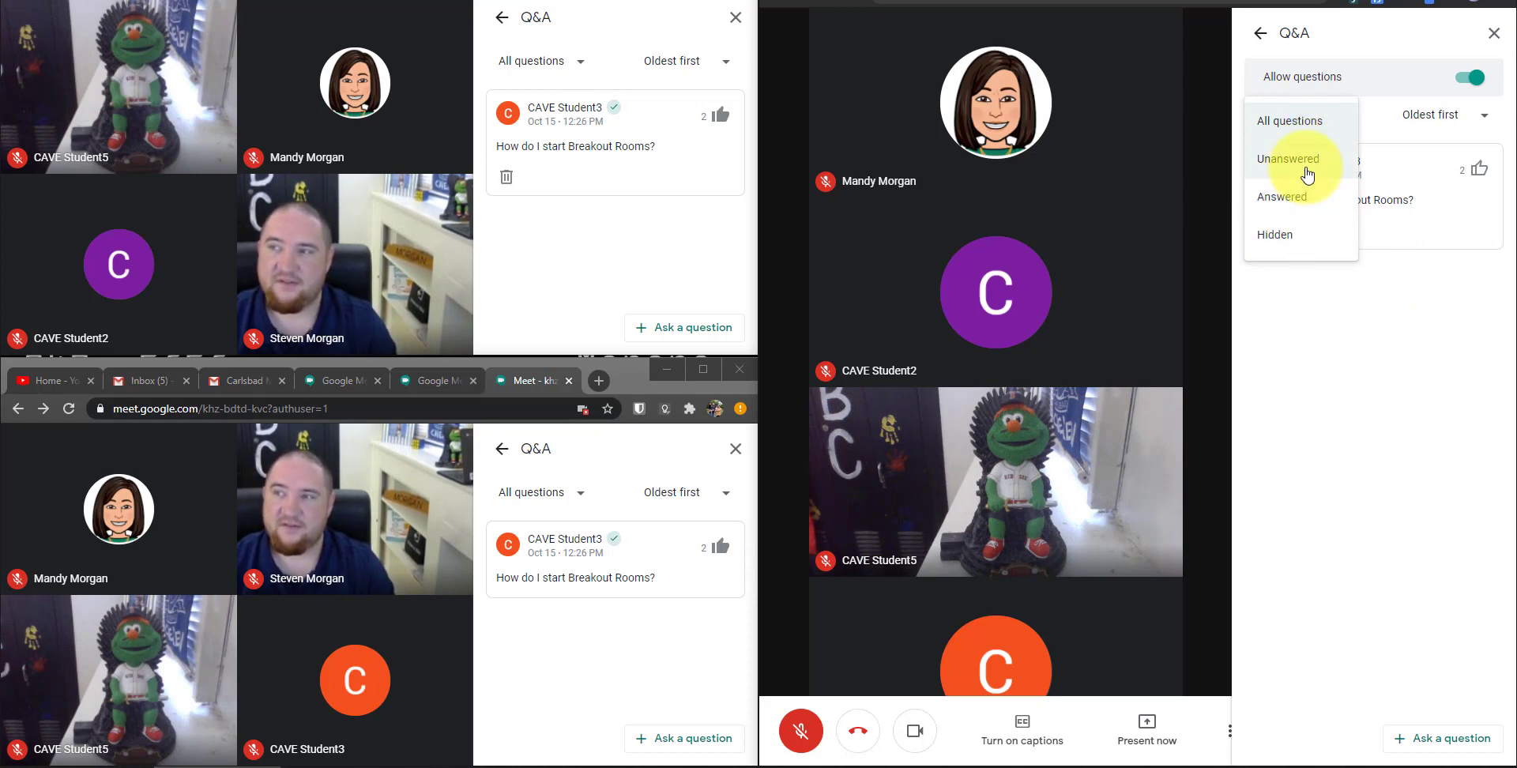
pyautogui.click(1427, 117)
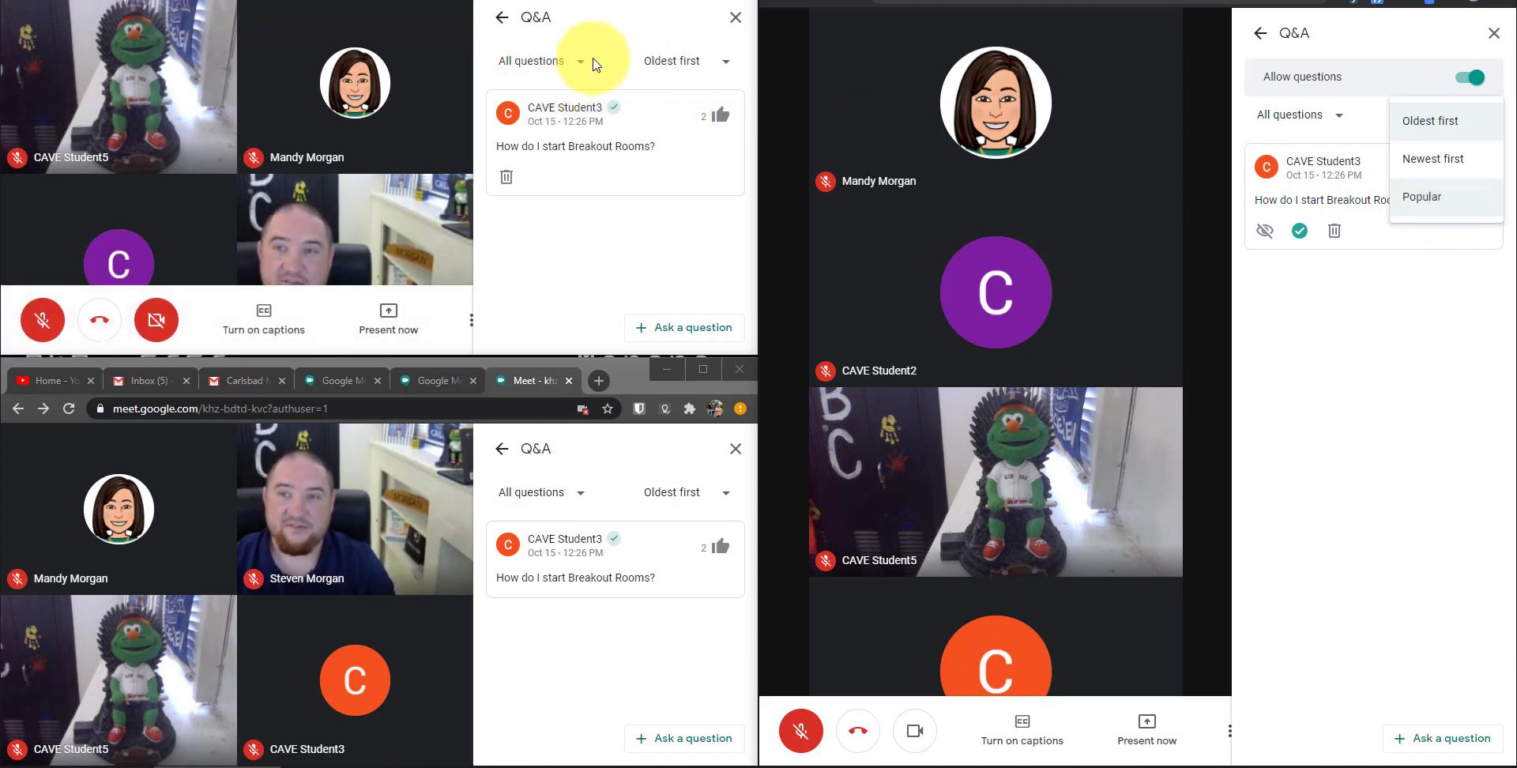
pyautogui.click(562, 65)
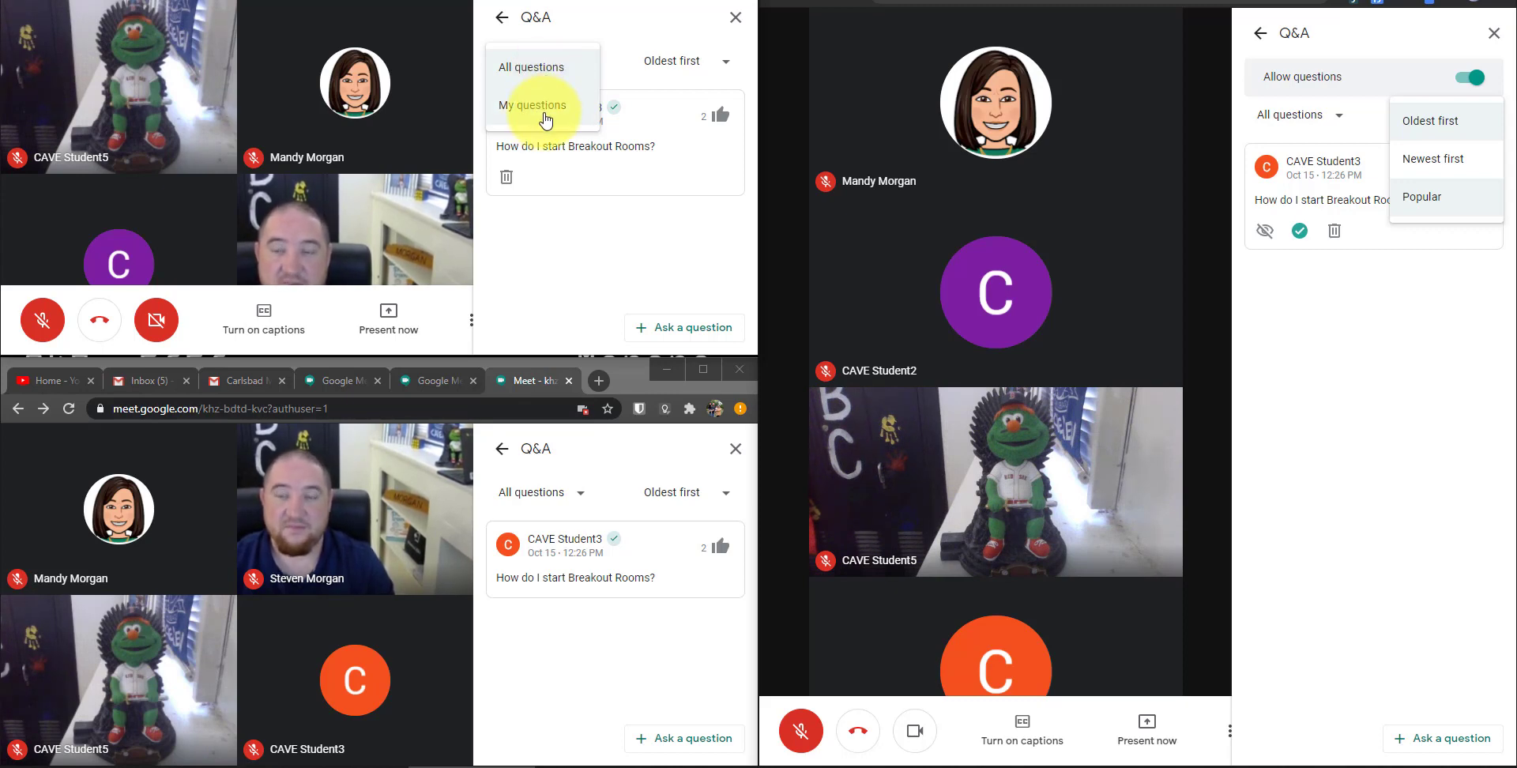
pyautogui.click(564, 234)
pyautogui.click(709, 70)
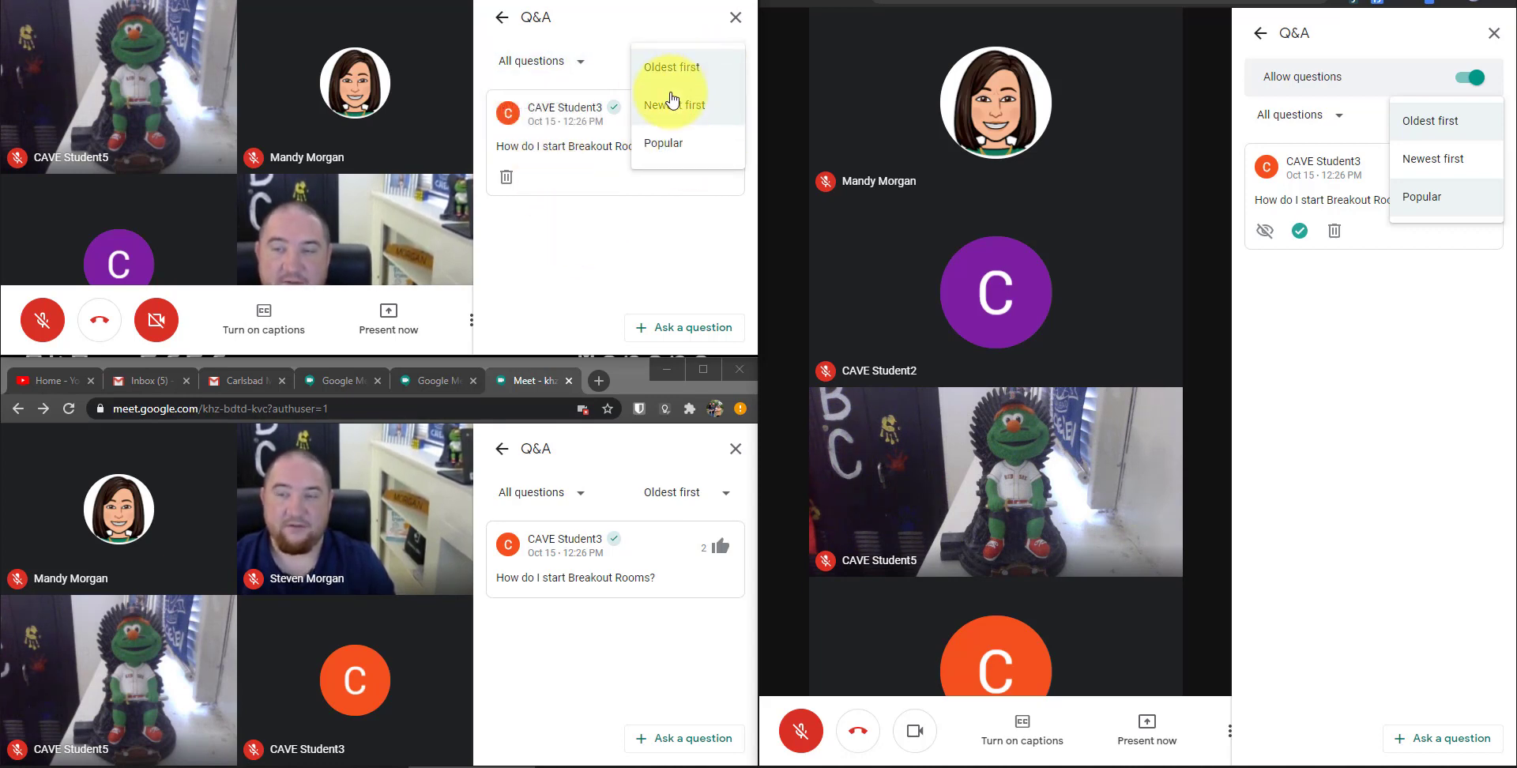
pyautogui.click(652, 236)
pyautogui.click(1379, 339)
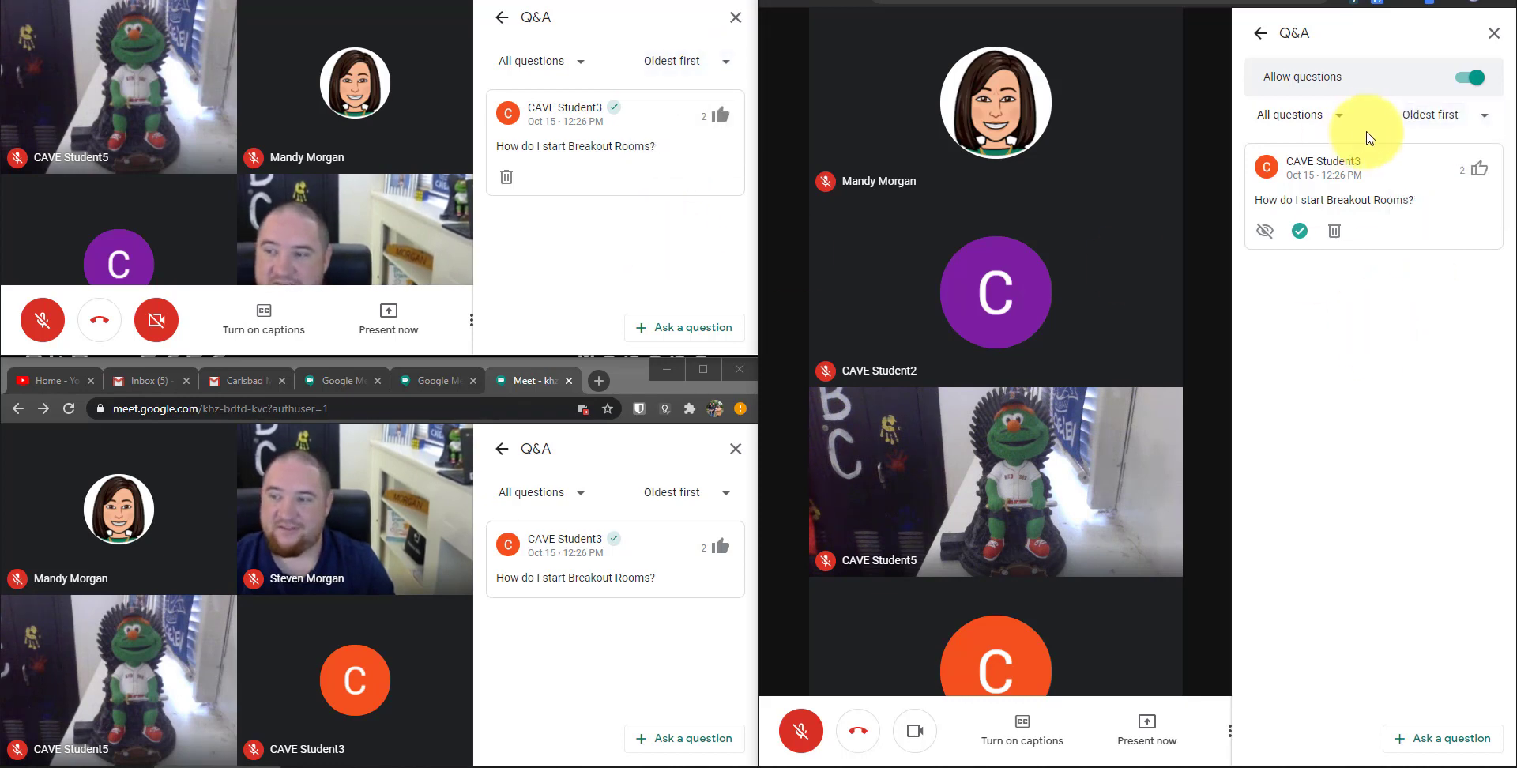
# Step: Switch the host from Q&A to Polls and close the Q&A in both student meetings
pyautogui.click(1261, 34)
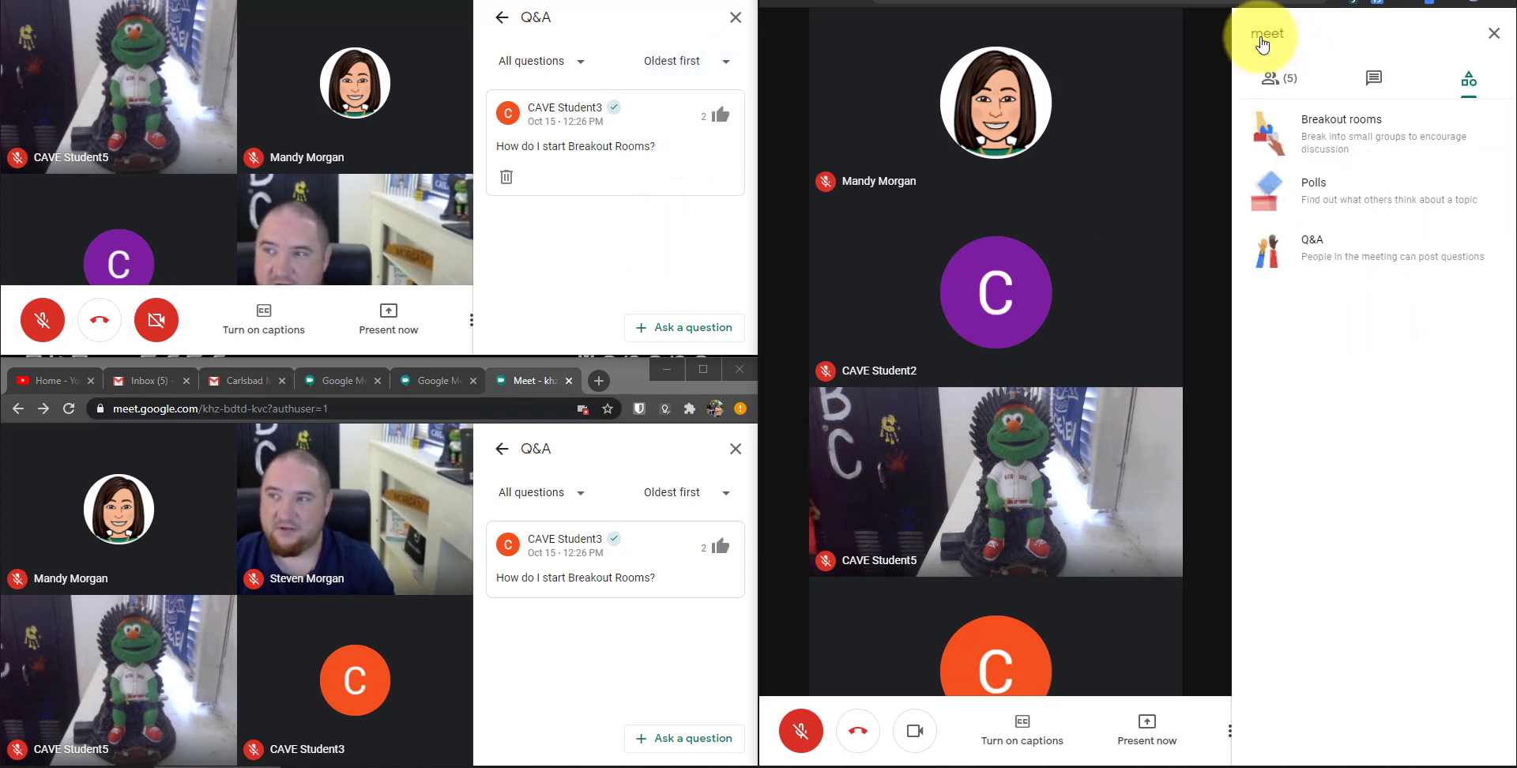
pyautogui.click(1369, 197)
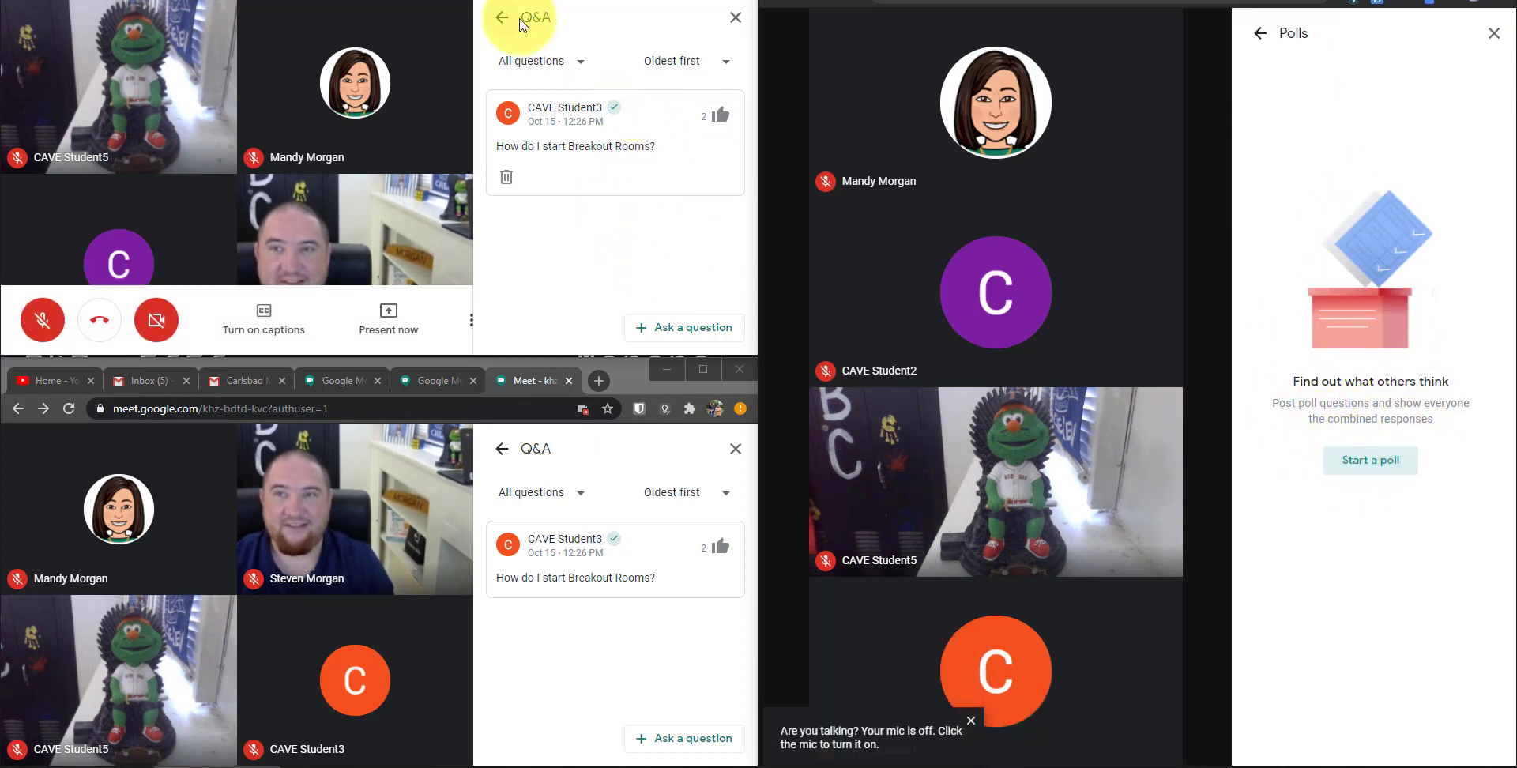
pyautogui.click(734, 17)
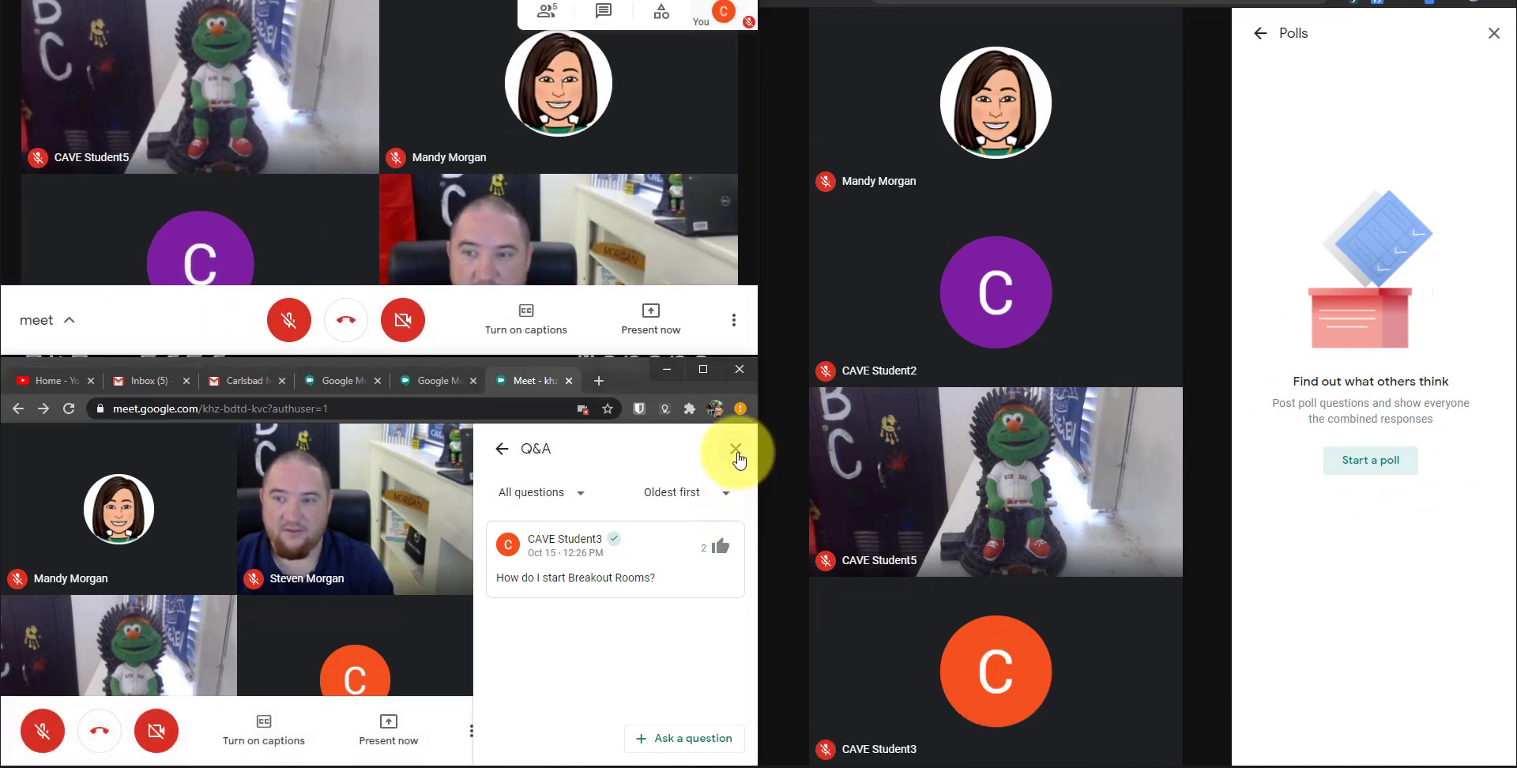
pyautogui.click(735, 448)
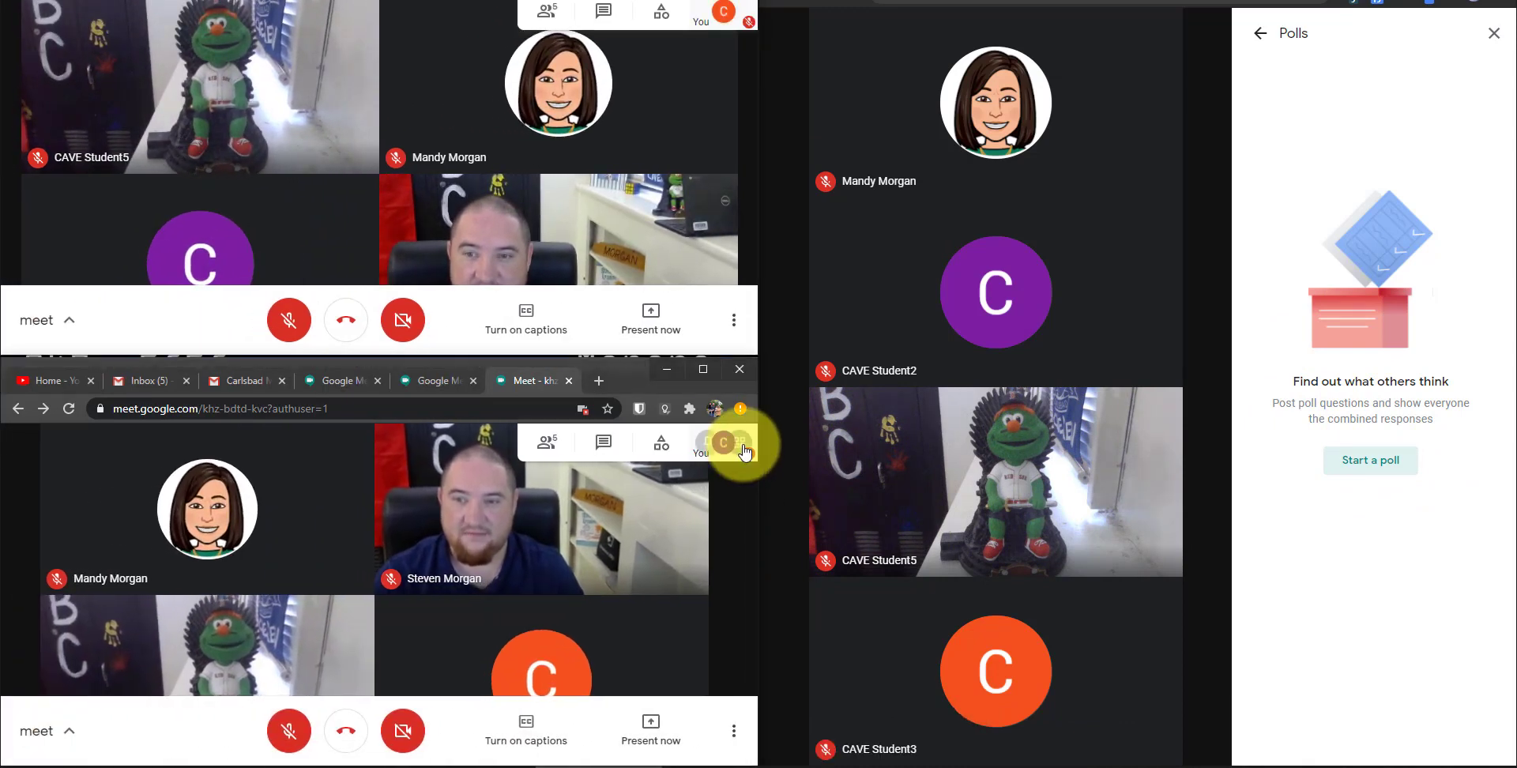
# Step: Start a poll as the host with the question "What is your favorite food?"
pyautogui.click(1381, 468)
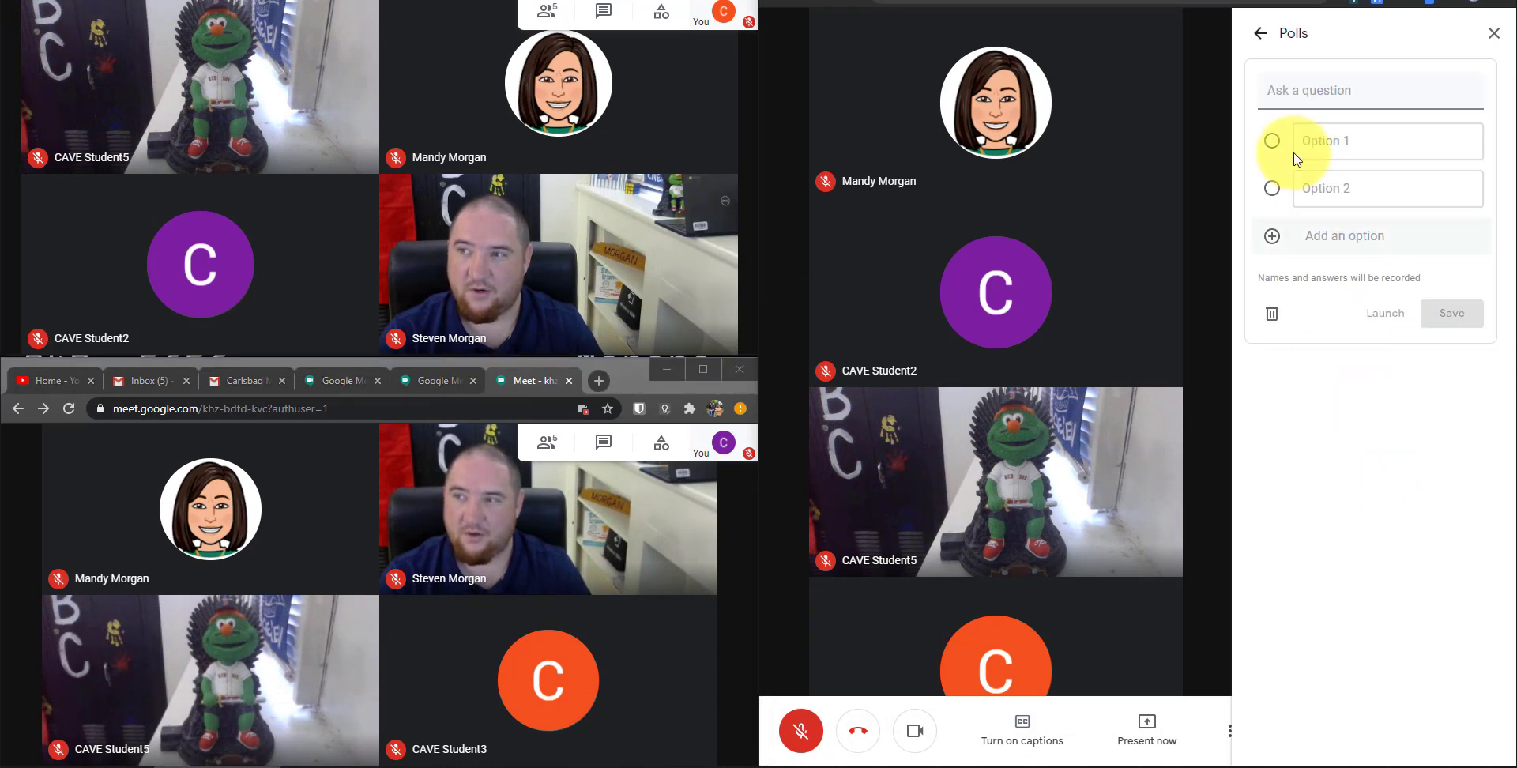
pyautogui.click(1316, 93)
pyautogui.write('W')
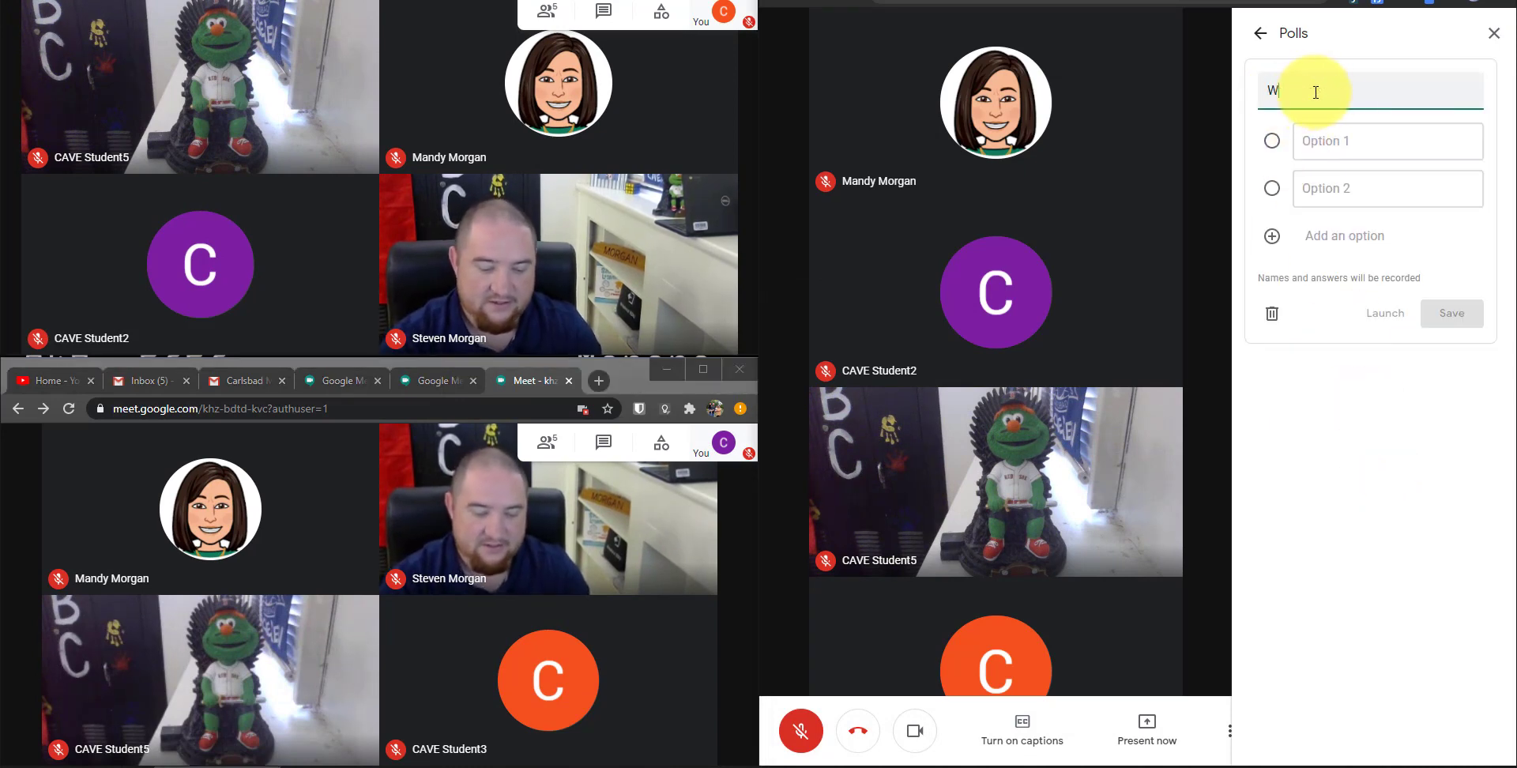
pyautogui.write('hat is your favorite')
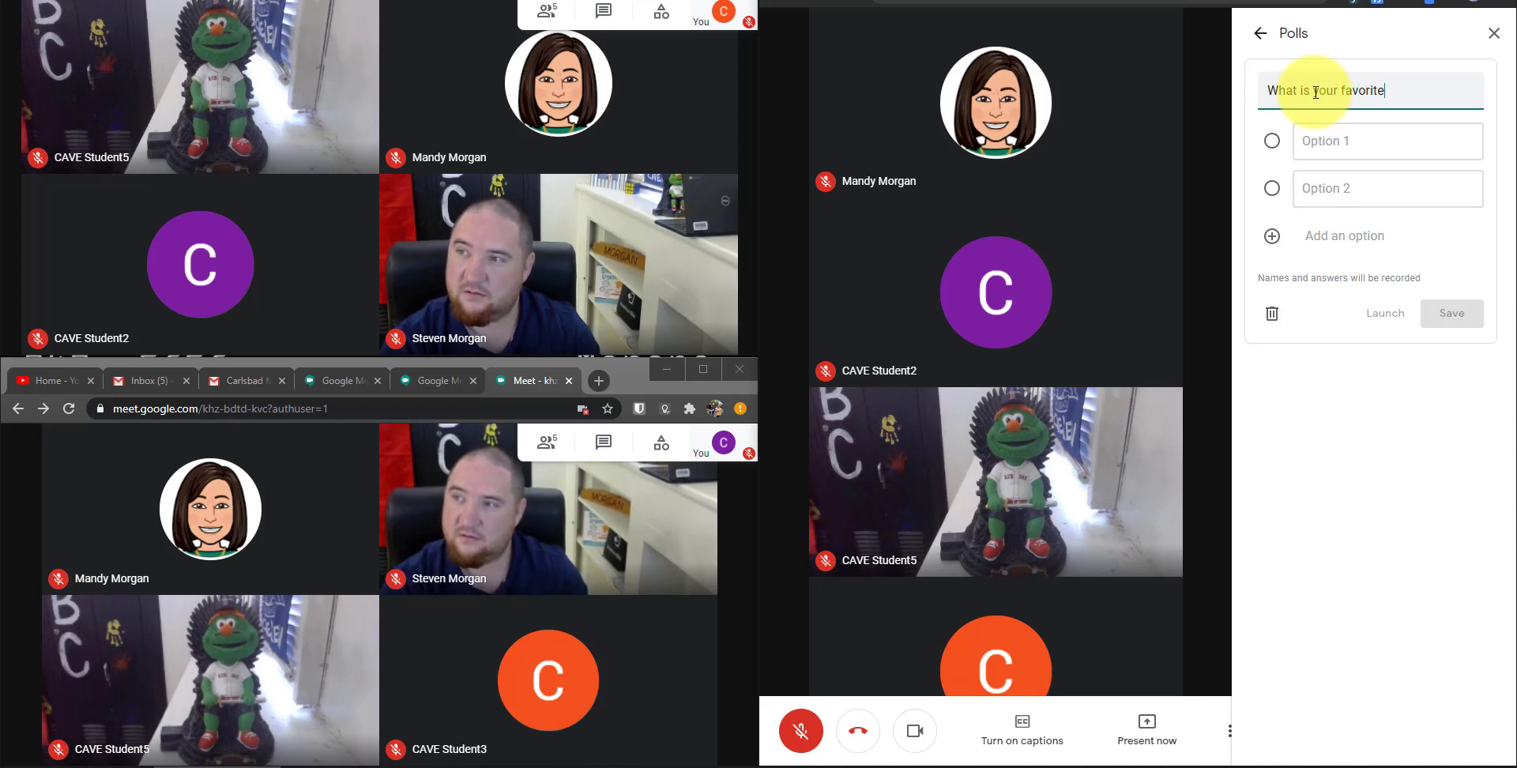
pyautogui.write(' food?')
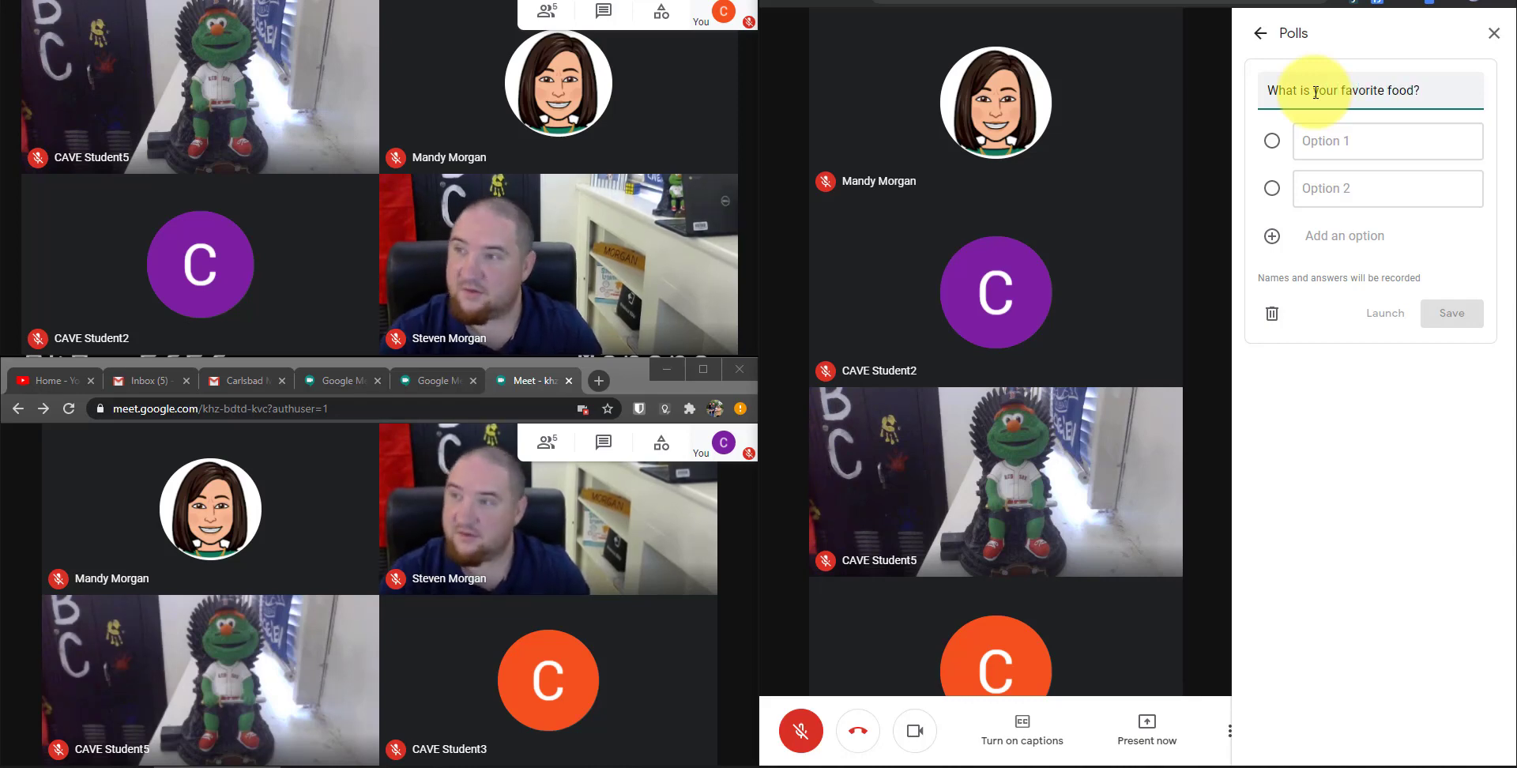
# Step: Give the poll the answer options Pizza, Hamburger and Hot Dog, and save it without launching
pyautogui.click(1340, 141)
pyautogui.write('P')
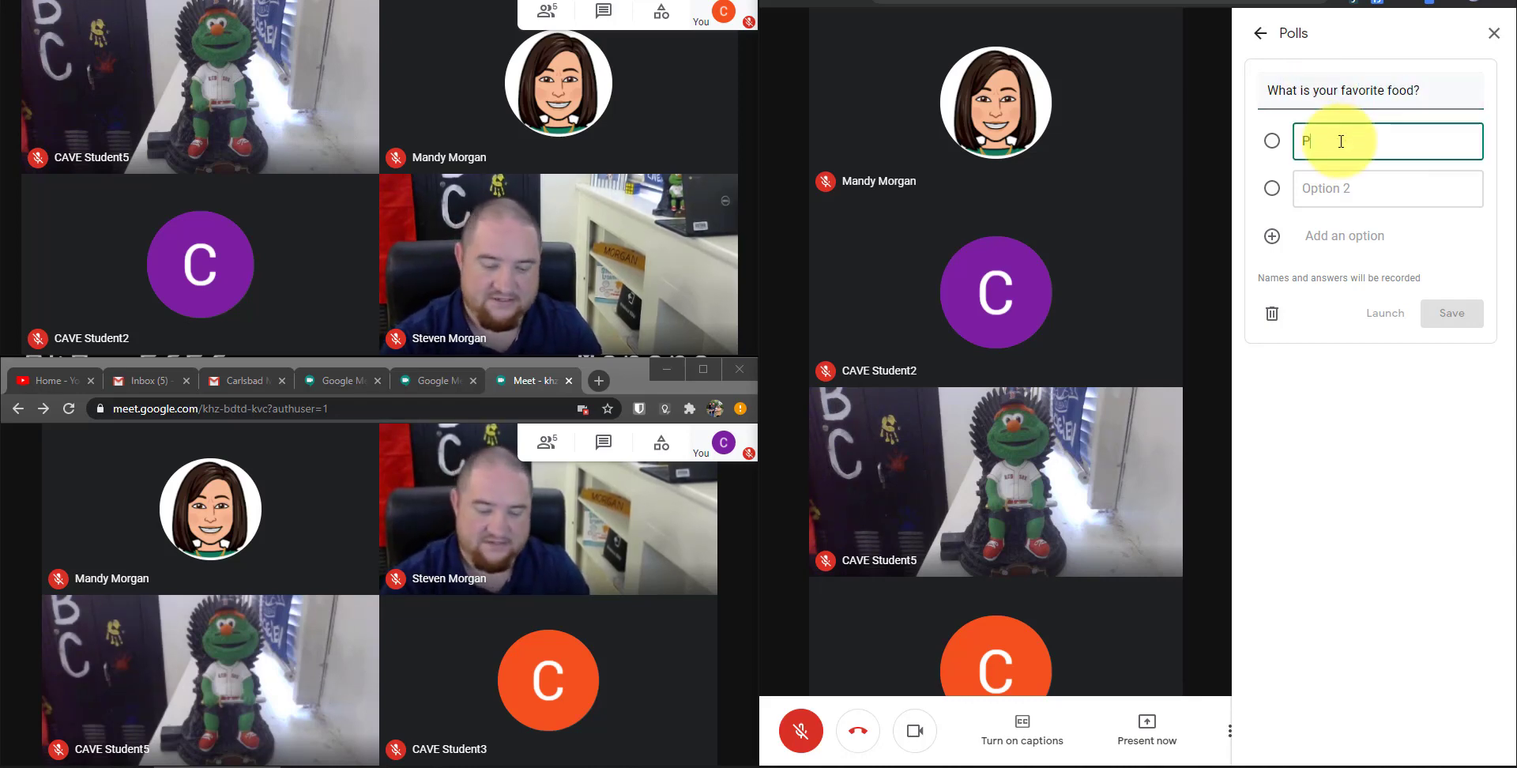
pyautogui.write('izza?')
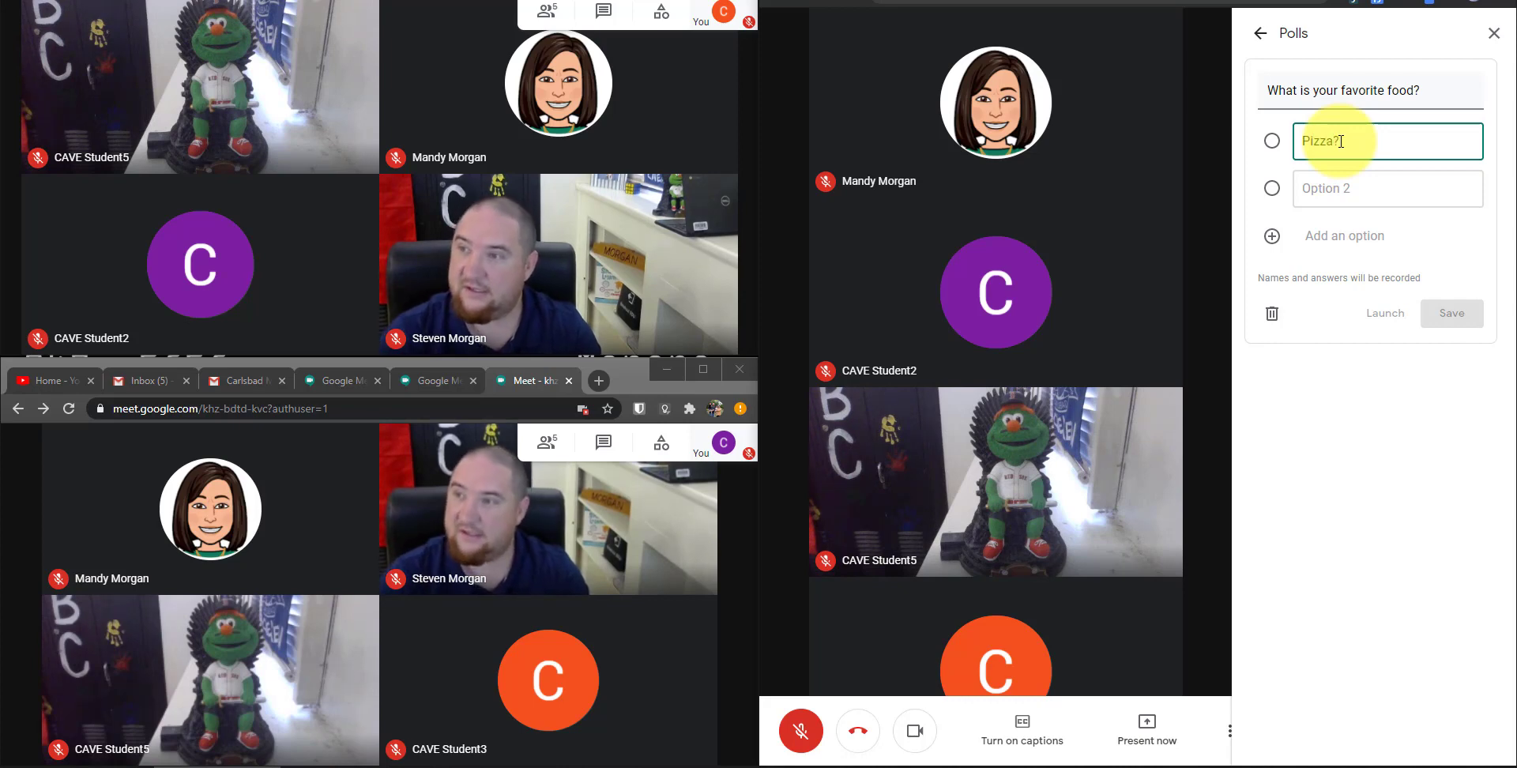
pyautogui.press('BackSpace')
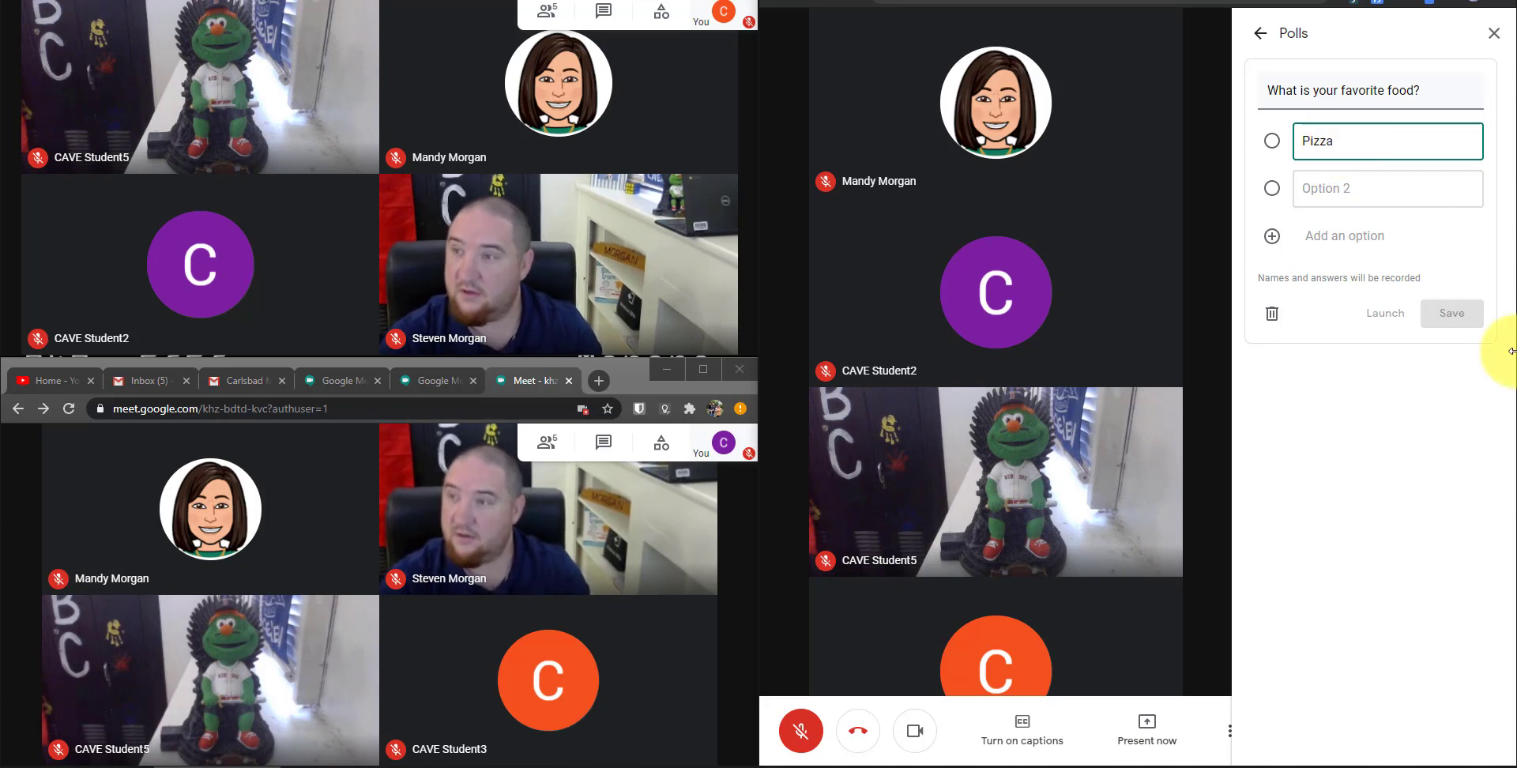
pyautogui.click(1356, 190)
pyautogui.write('Ha')
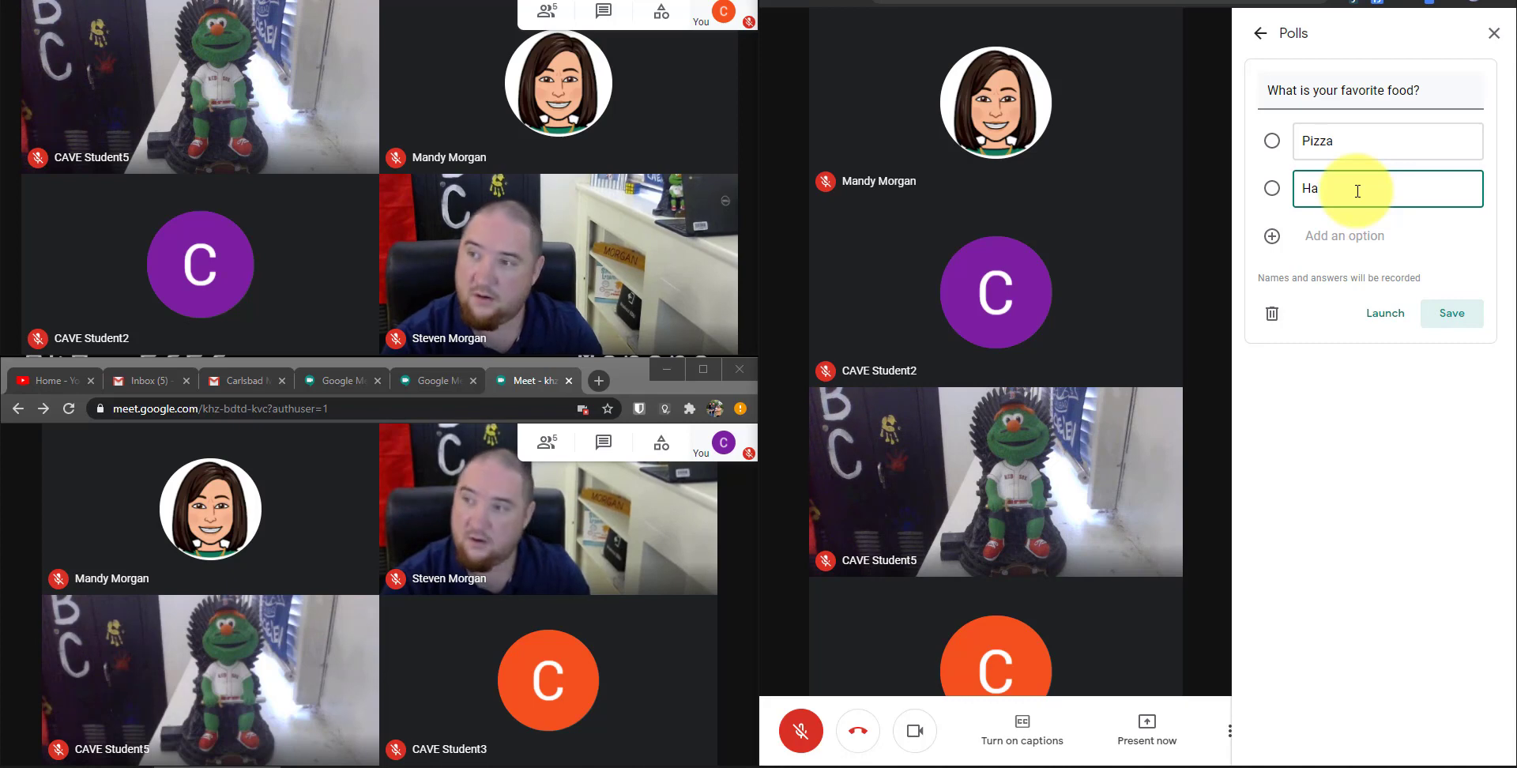
pyautogui.write('mburger')
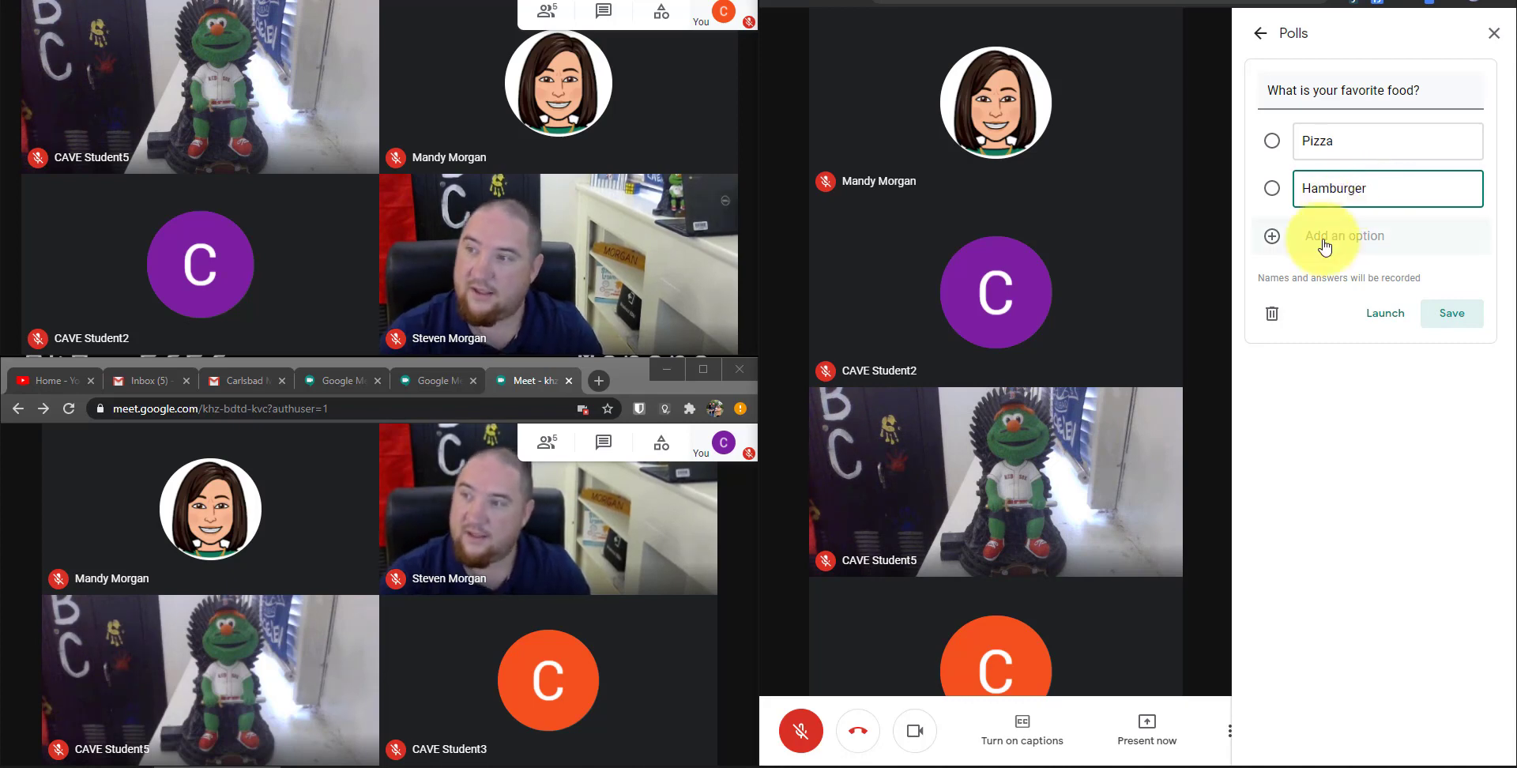
pyautogui.click(1272, 236)
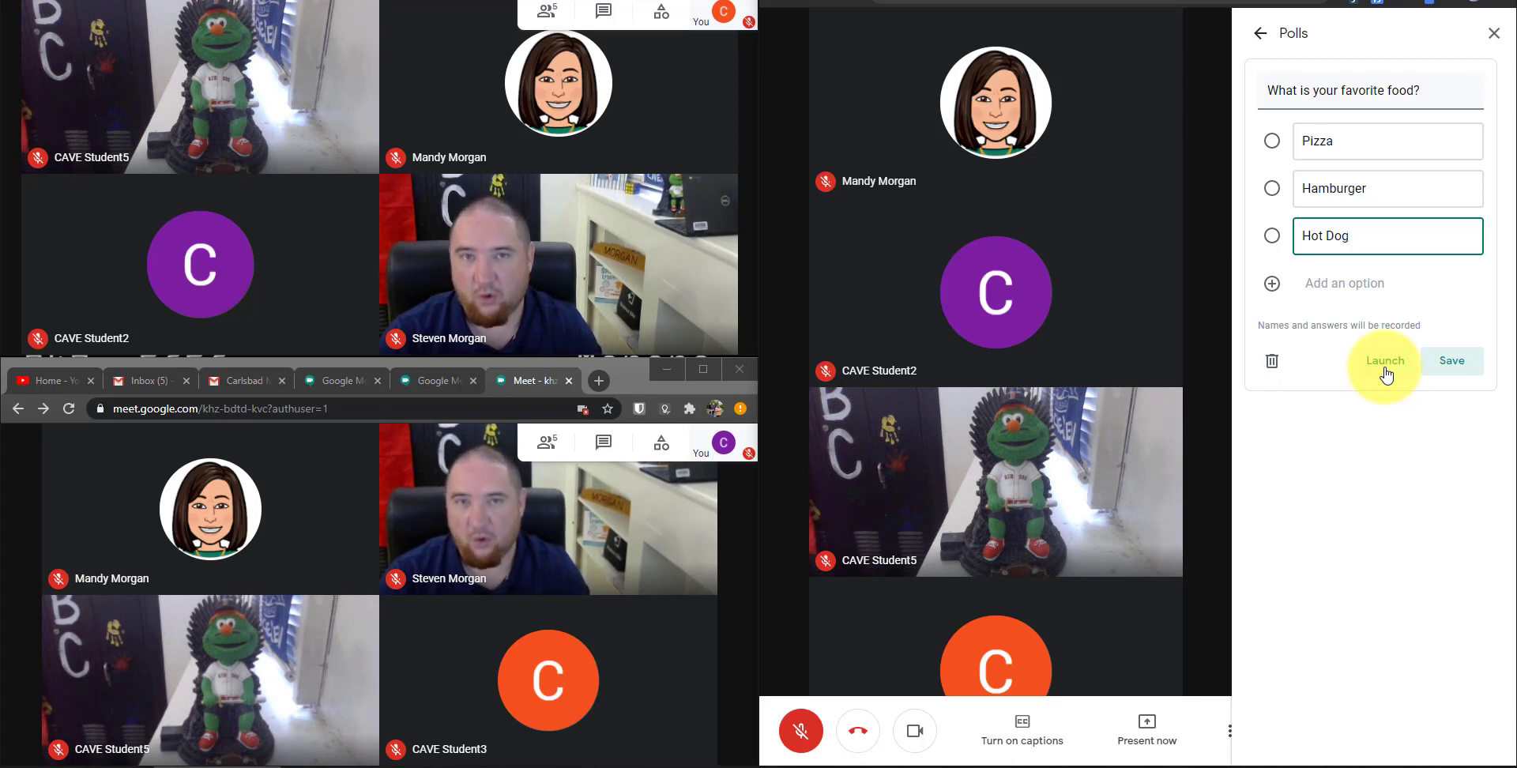
pyautogui.click(1460, 367)
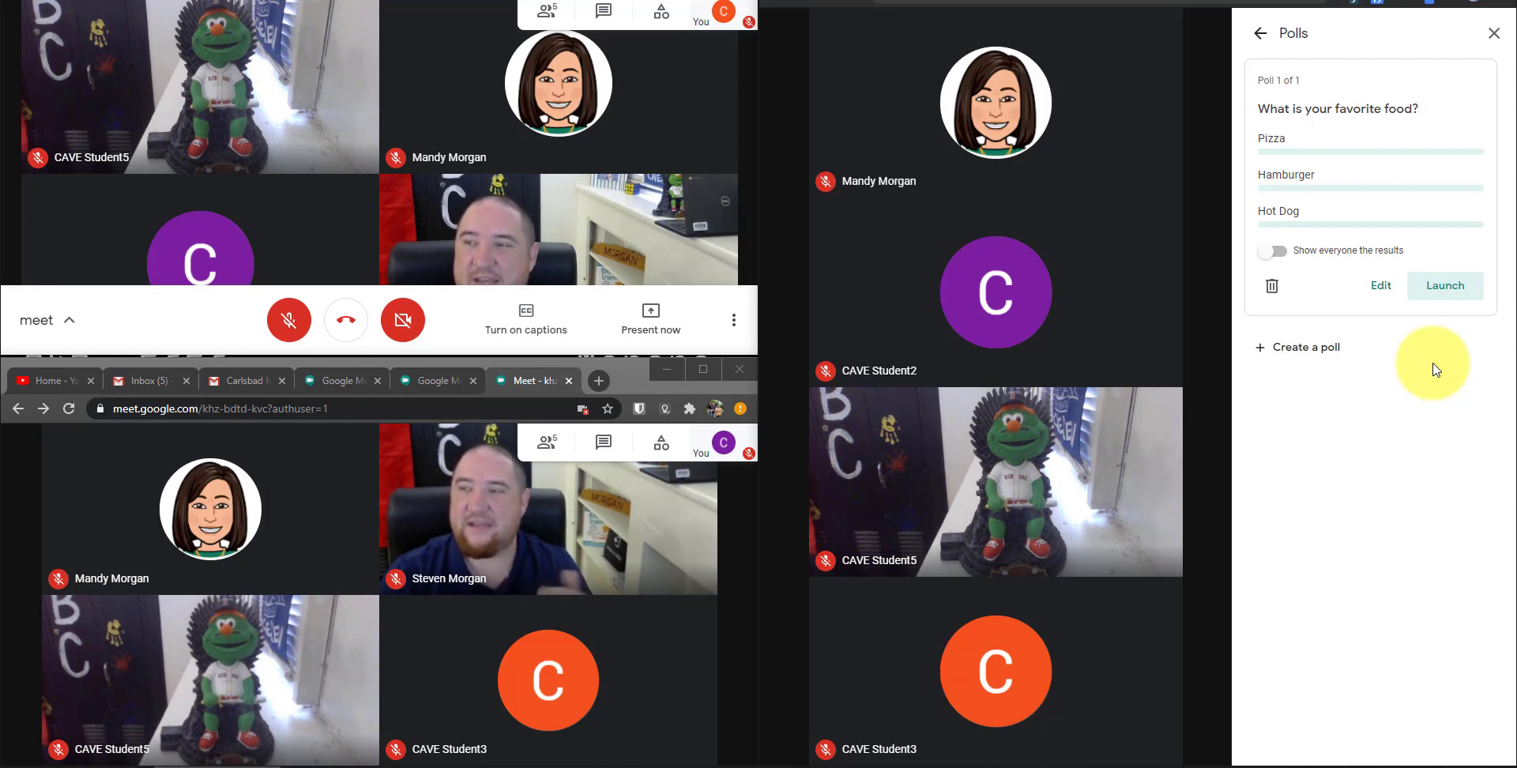
# Step: Revisit the host's Q&A with its existing question, and return to the saved poll
pyautogui.click(1262, 35)
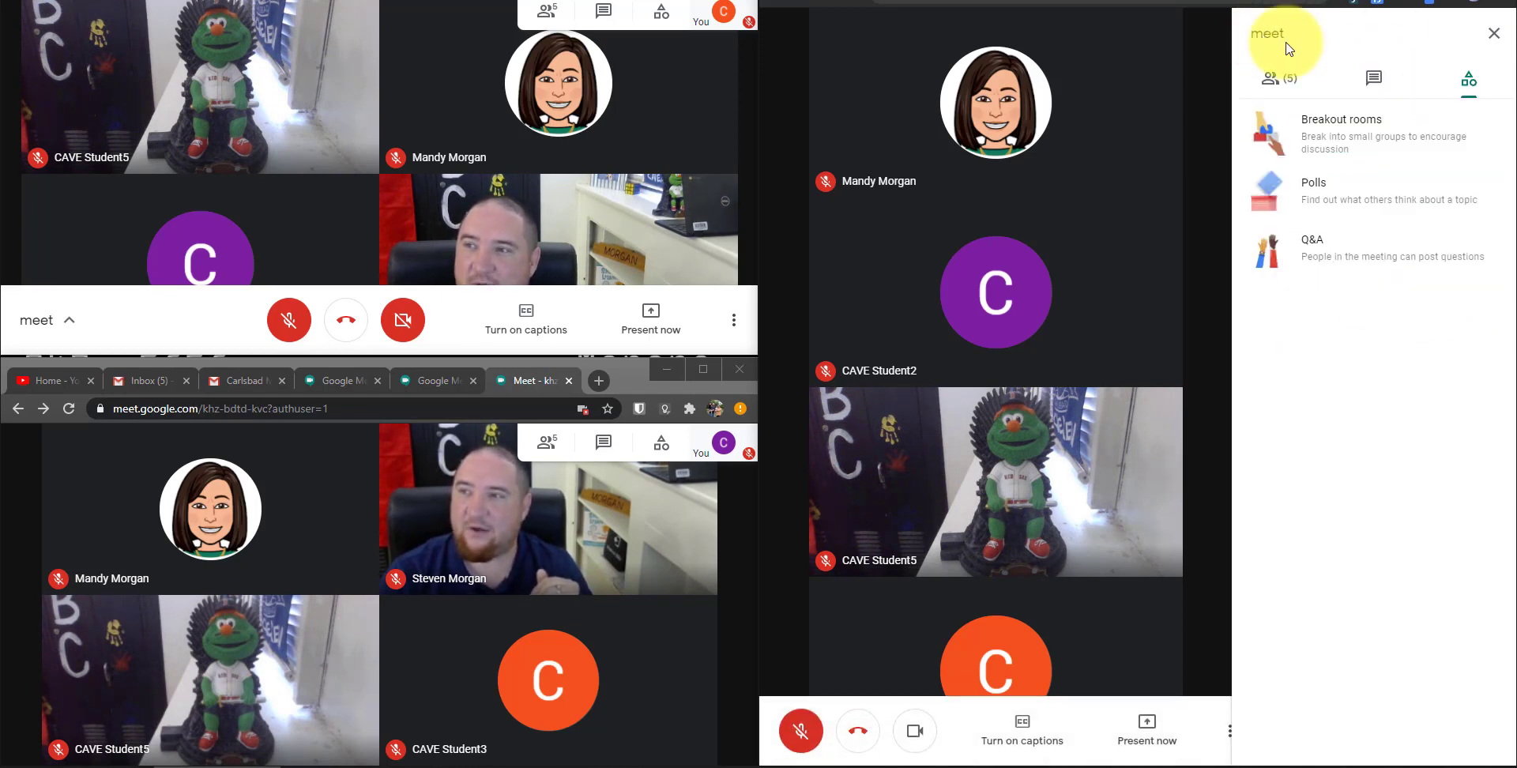
pyautogui.click(1357, 263)
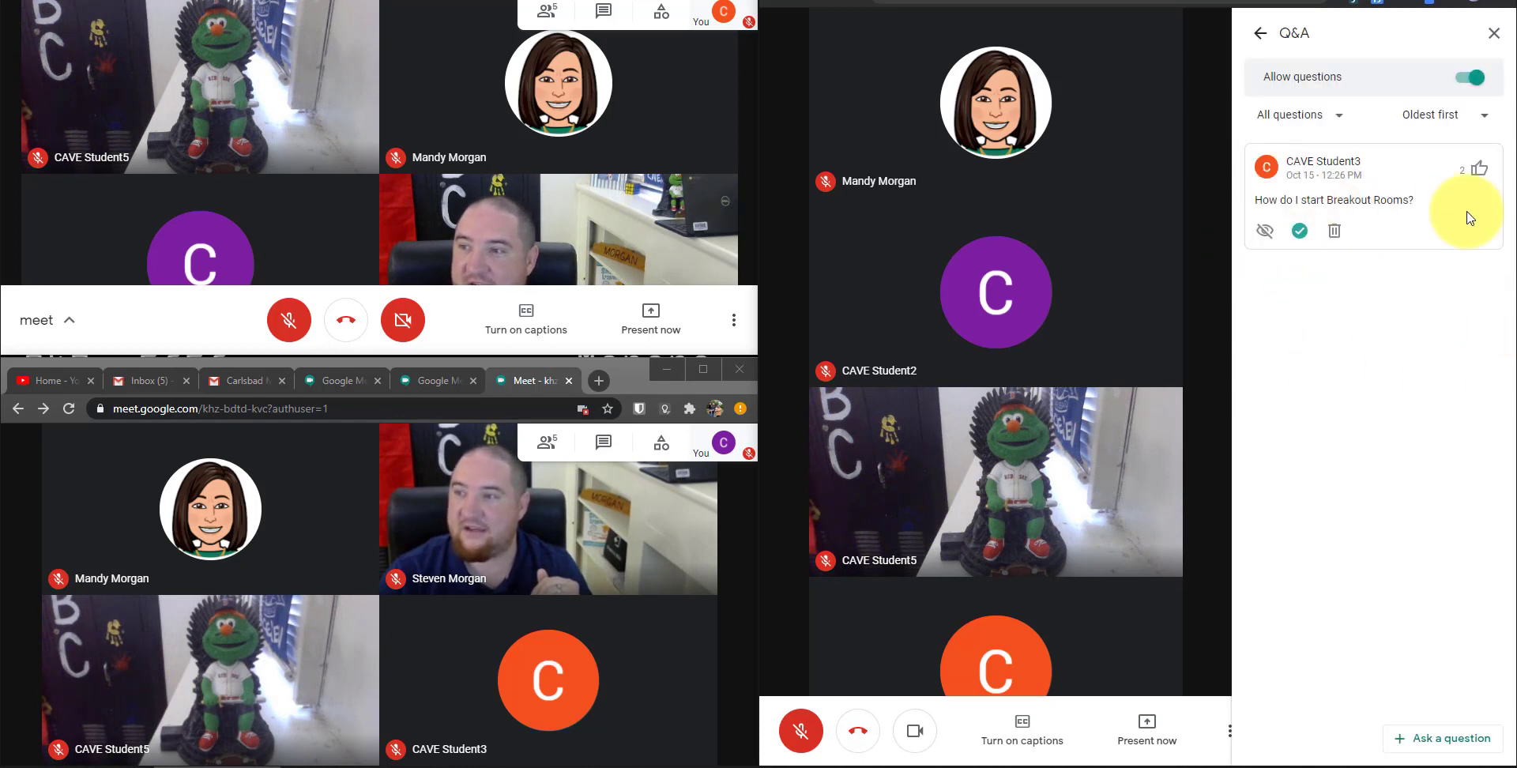
pyautogui.click(1263, 38)
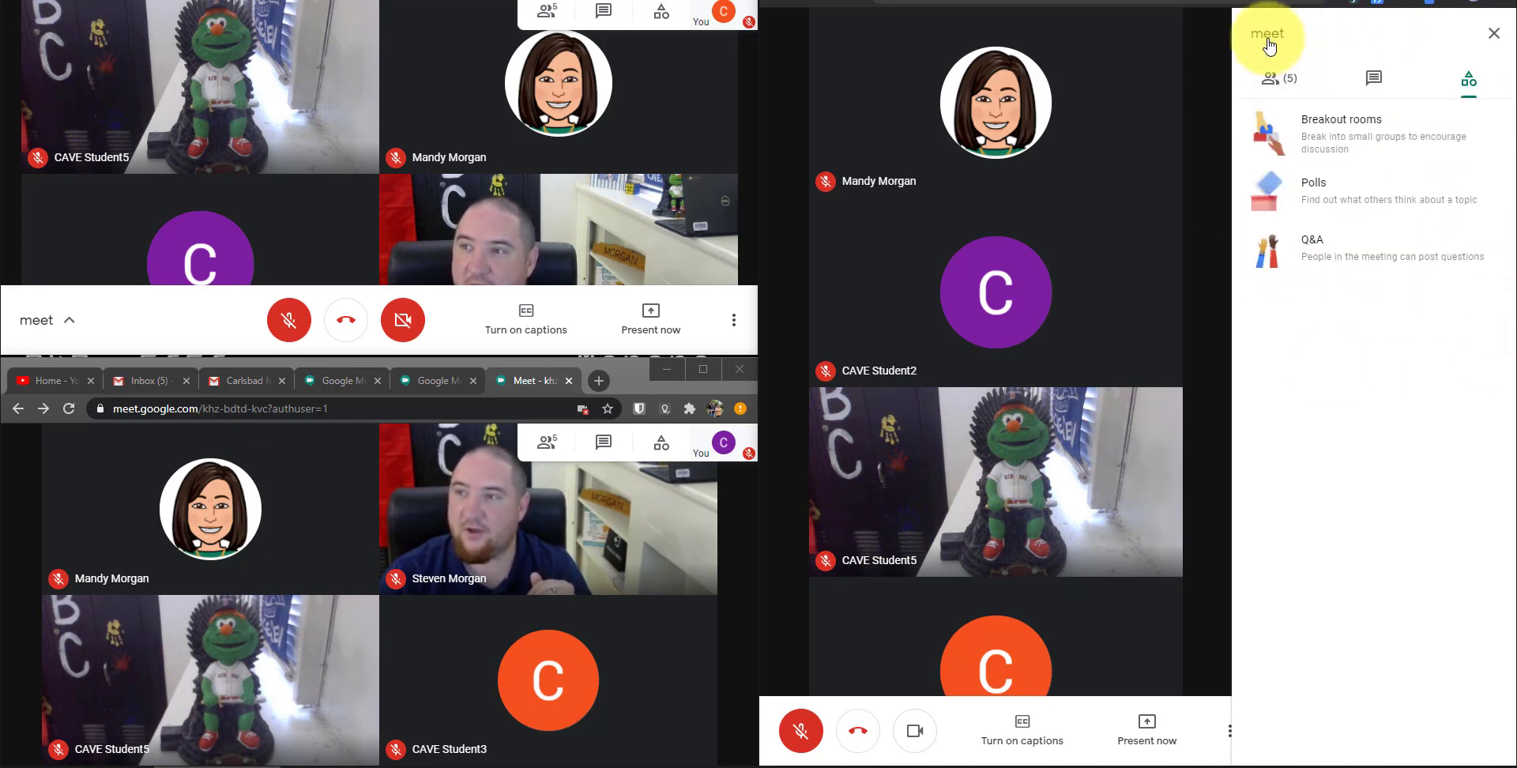
pyautogui.click(1308, 198)
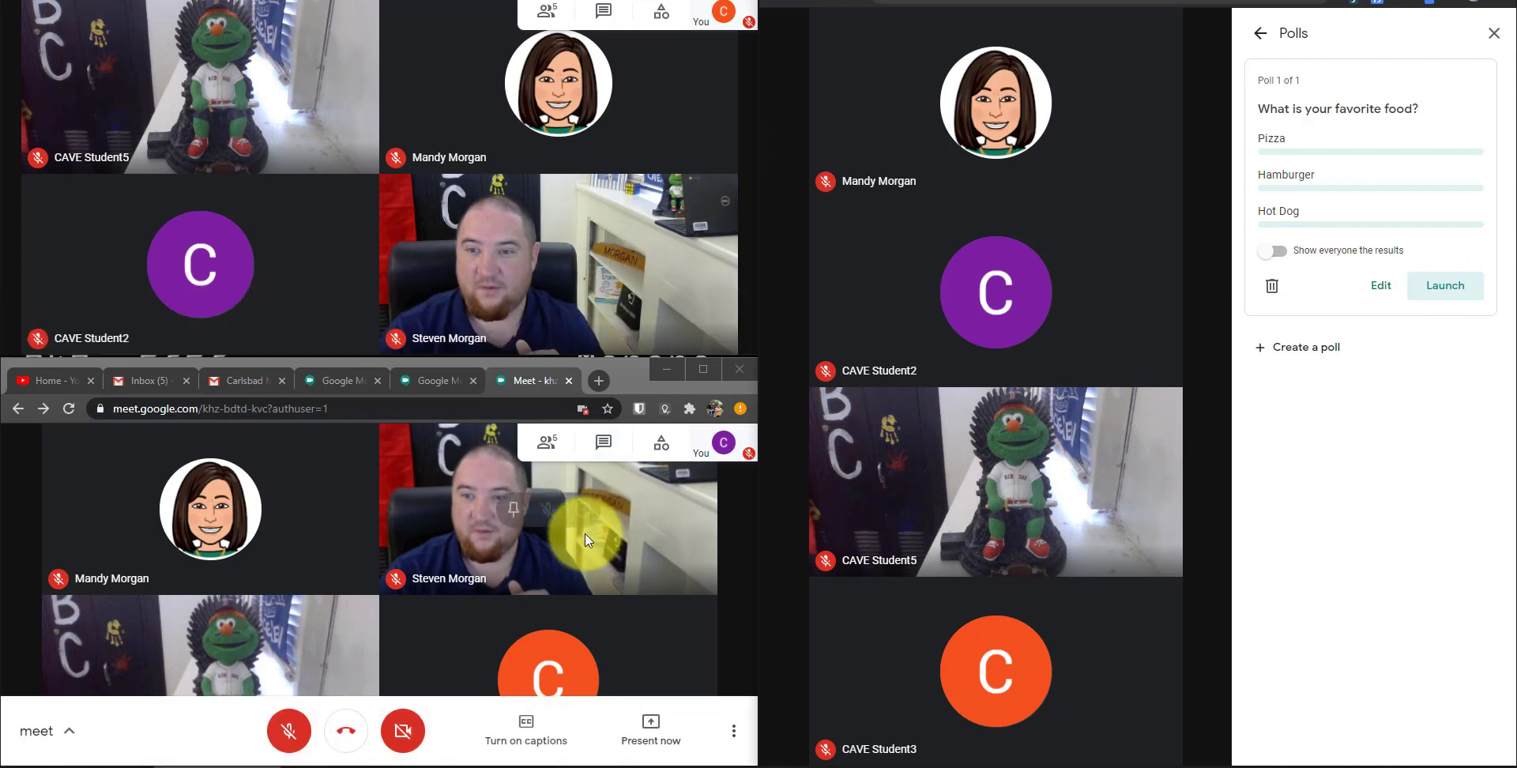
# Step: Launch the favorite food poll as the host and open it in both student meetings
pyautogui.click(1453, 301)
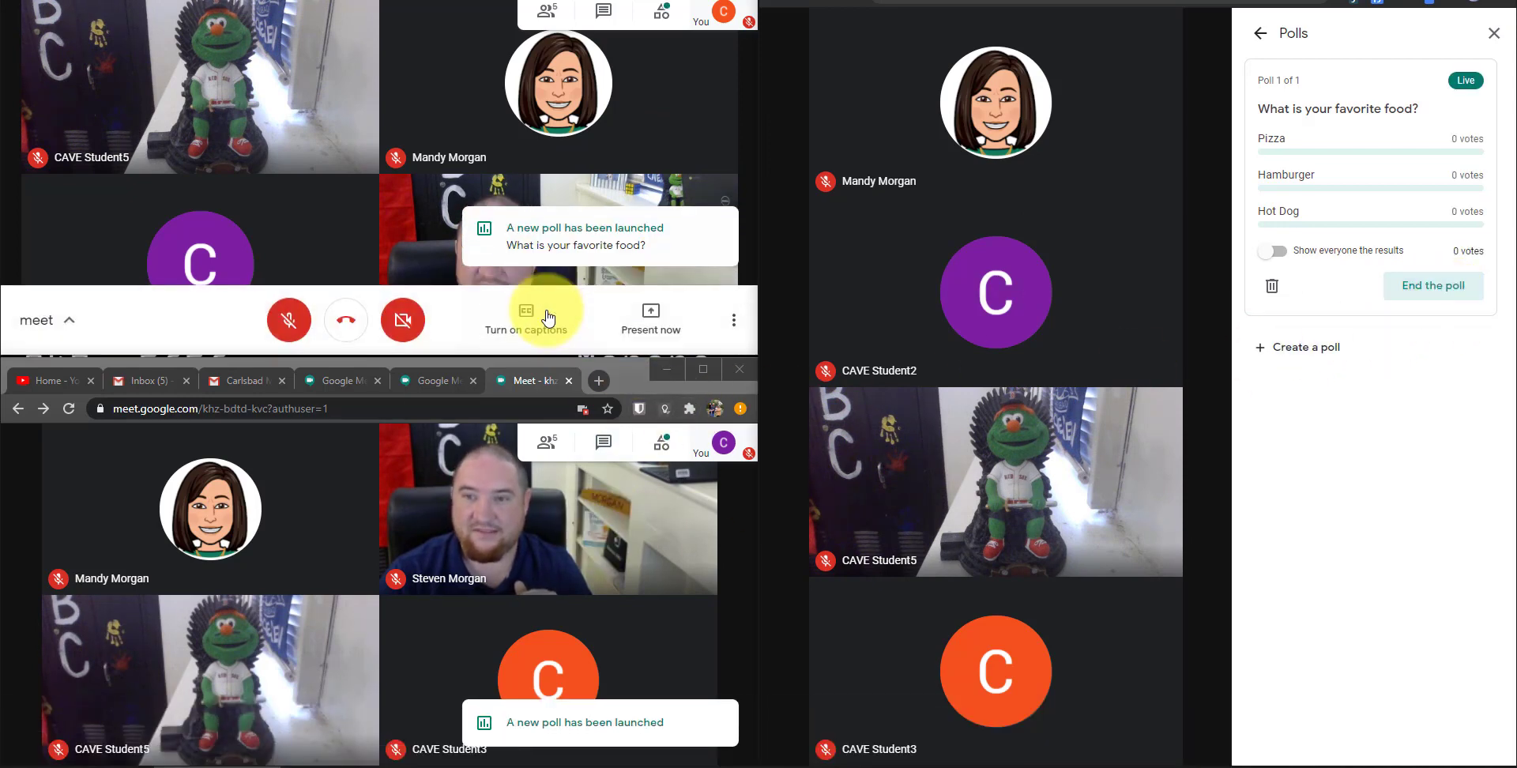
pyautogui.click(608, 252)
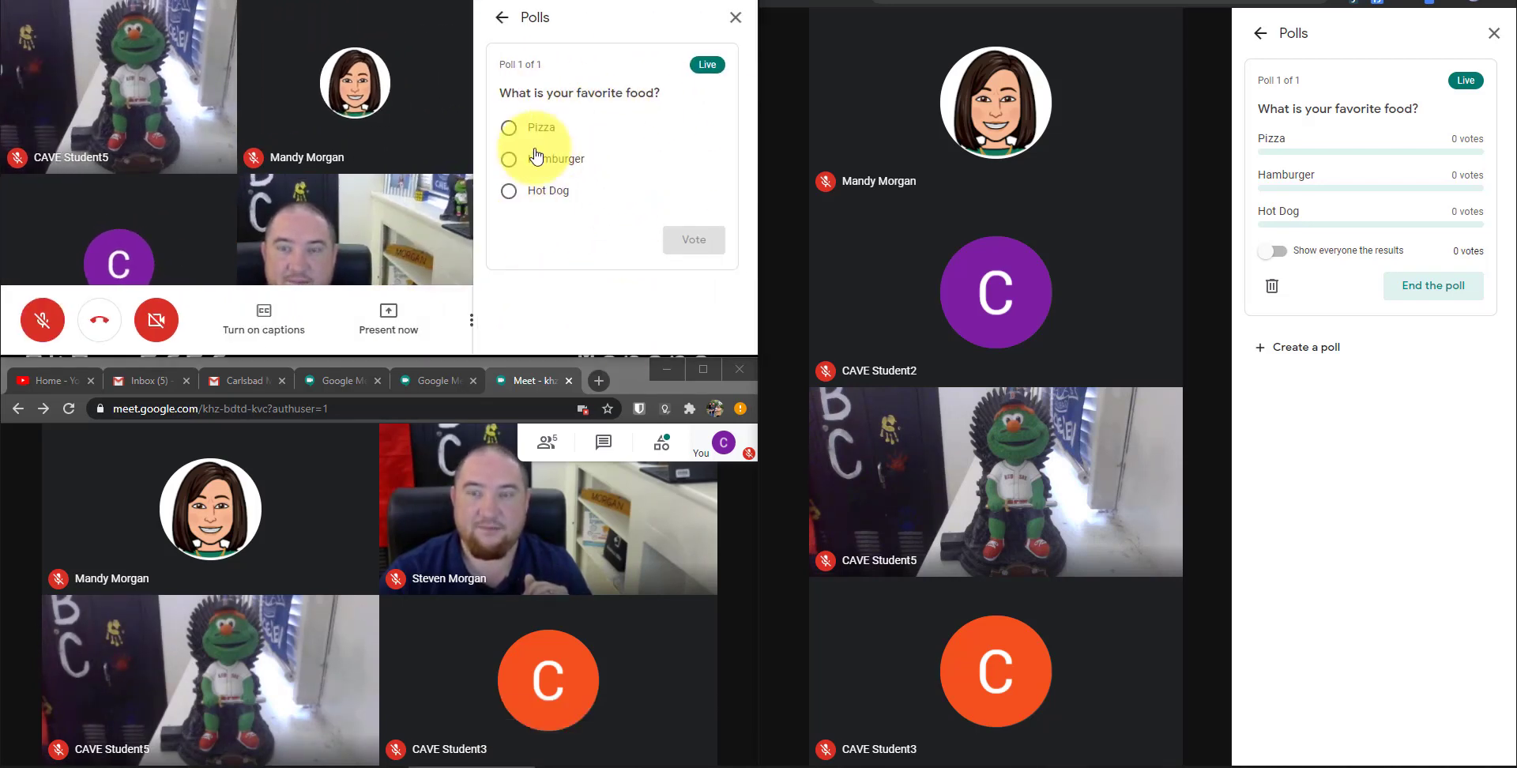
pyautogui.click(662, 447)
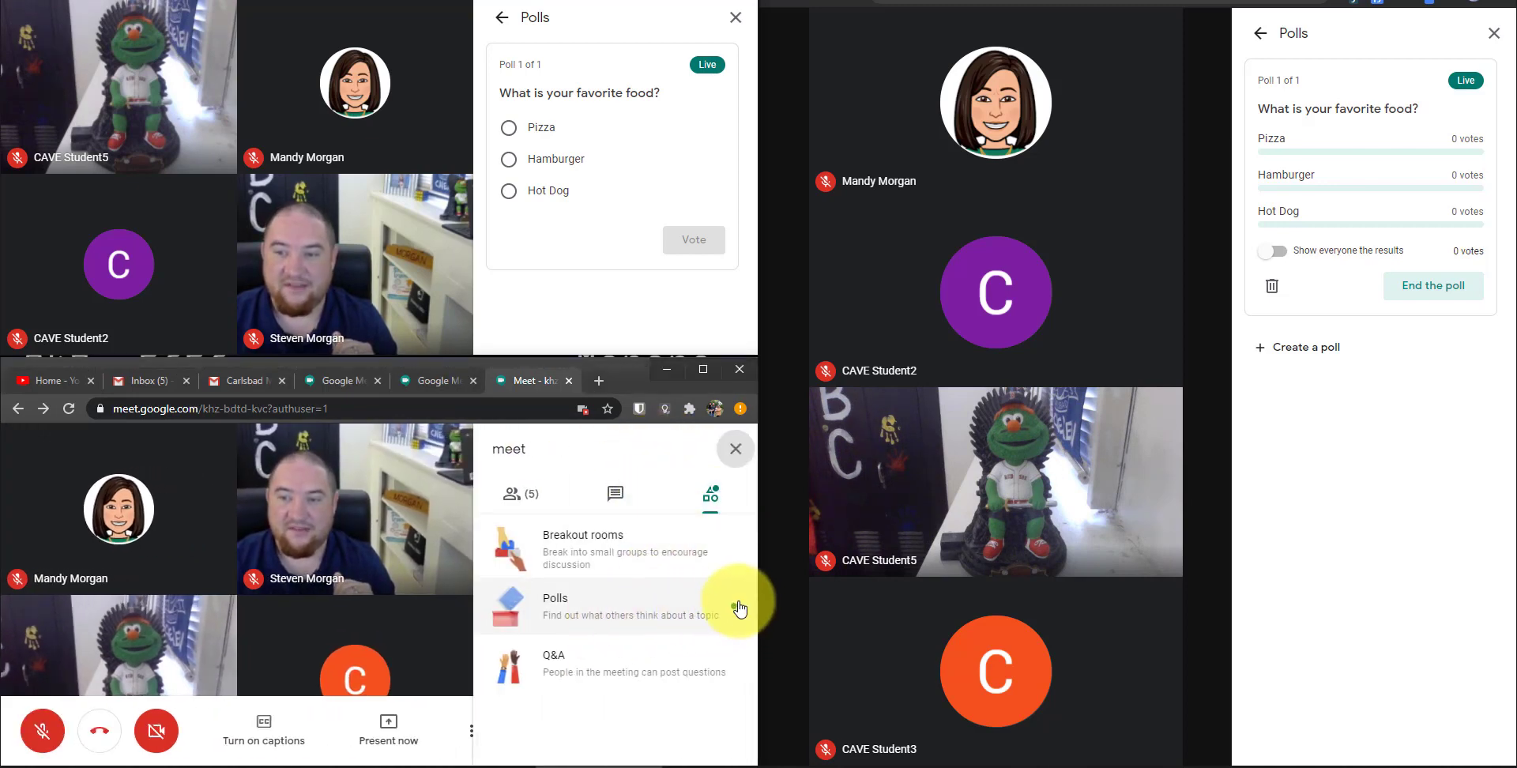
pyautogui.click(708, 612)
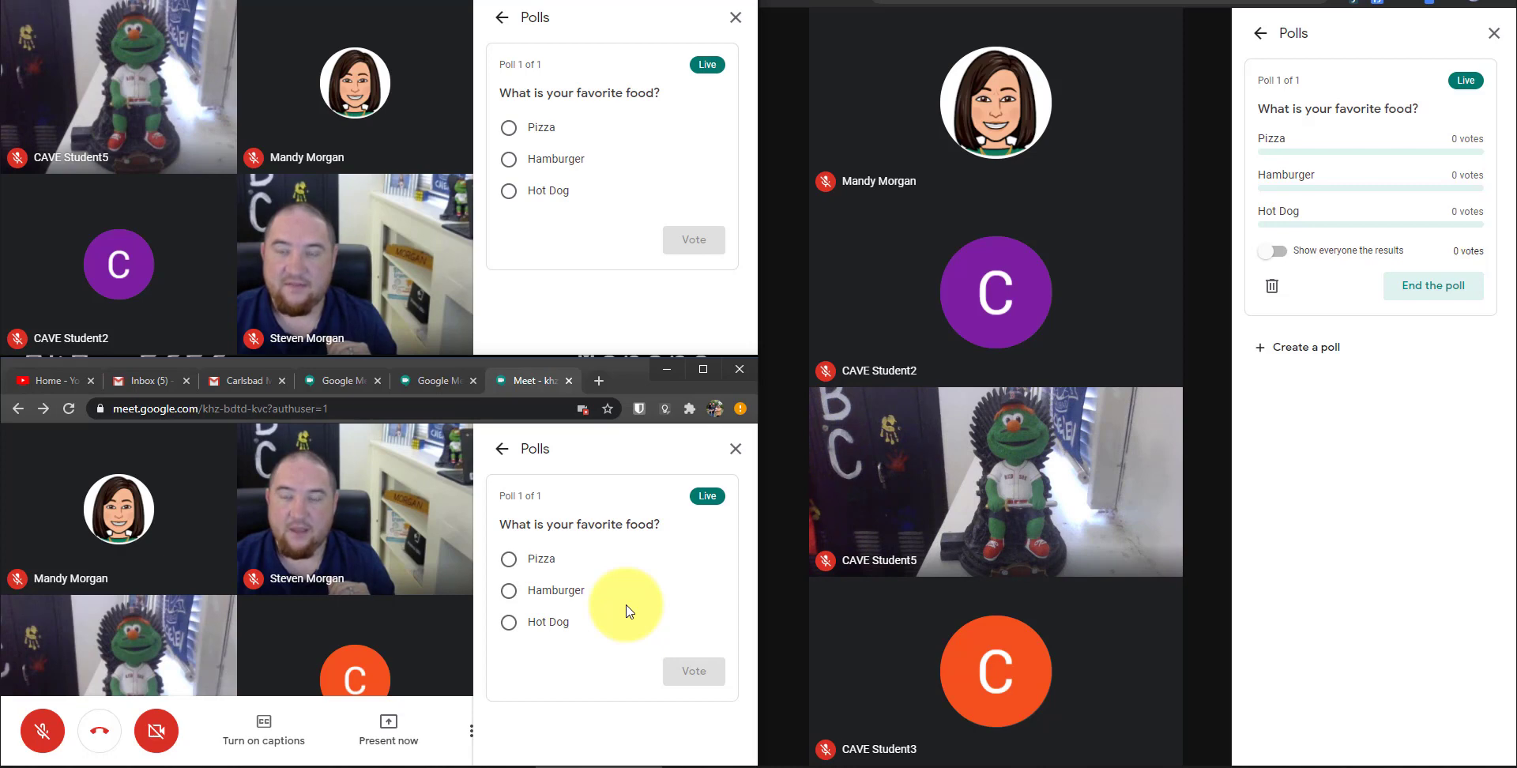
# Step: Vote Pizza as the first student and Hamburger as the second student in the favorite food poll
pyautogui.click(509, 131)
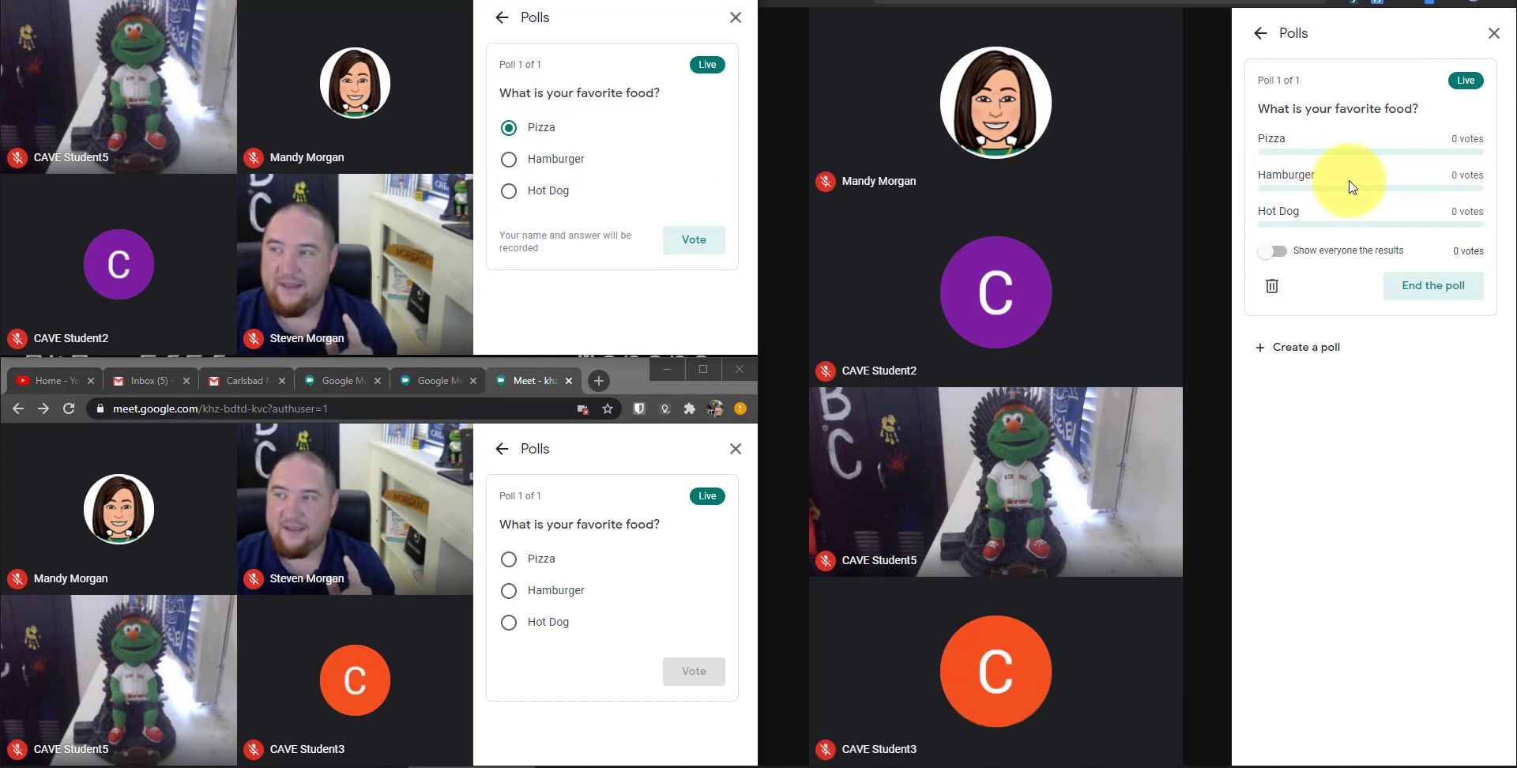
pyautogui.click(683, 247)
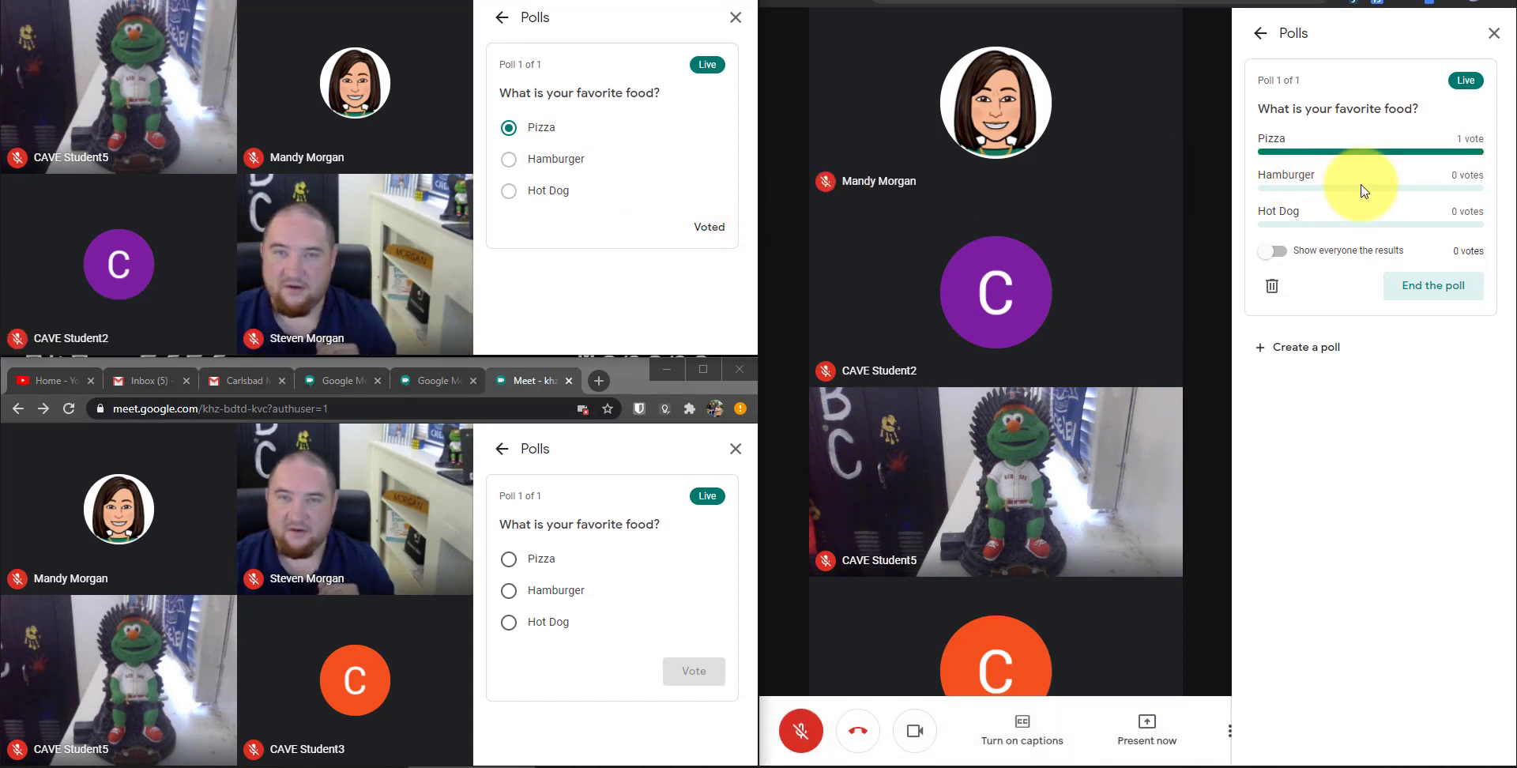
pyautogui.click(508, 591)
pyautogui.click(693, 670)
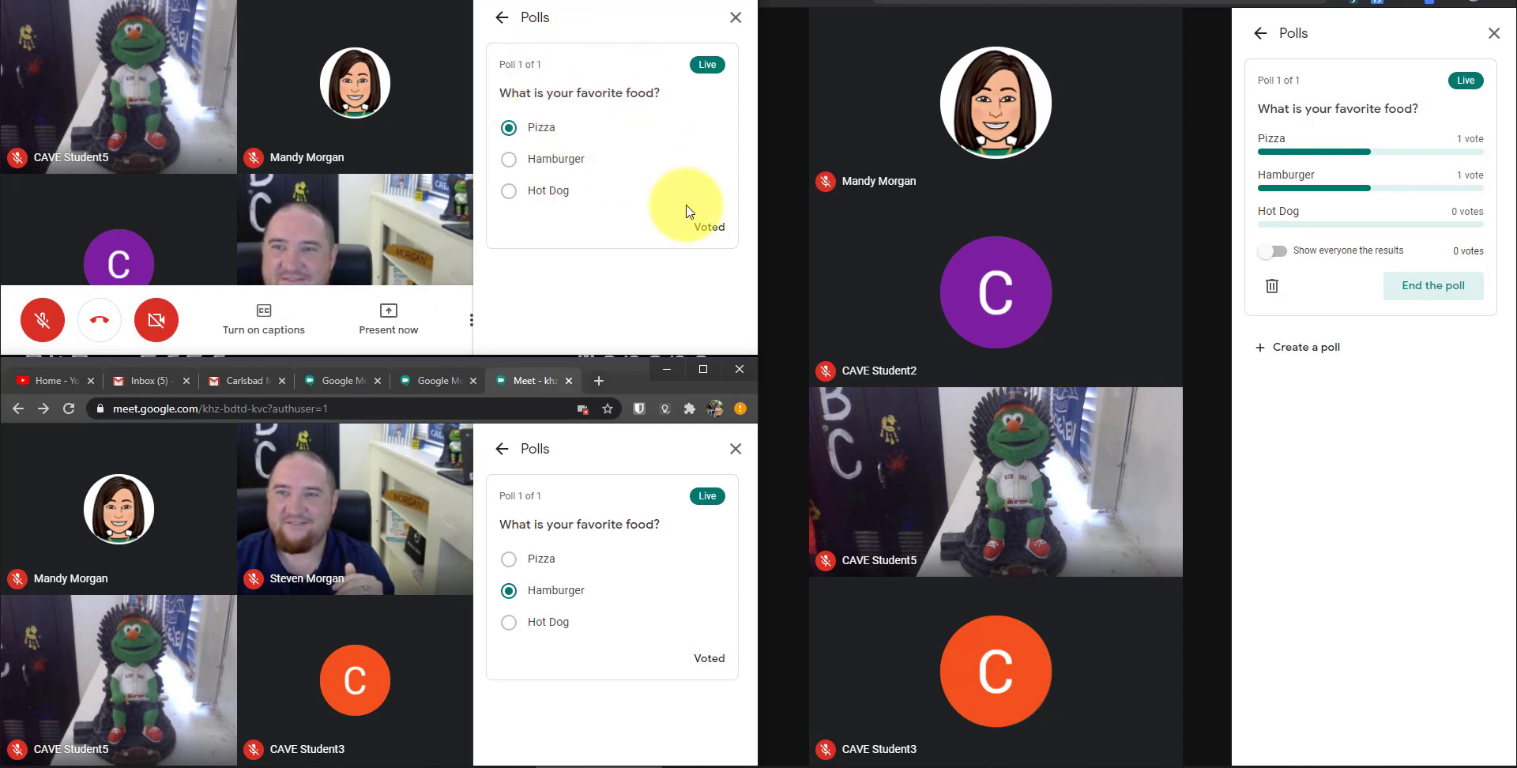
# Step: Reopen Polls in the first student's meeting to check whether the submitted food vote can be changed
pyautogui.click(716, 229)
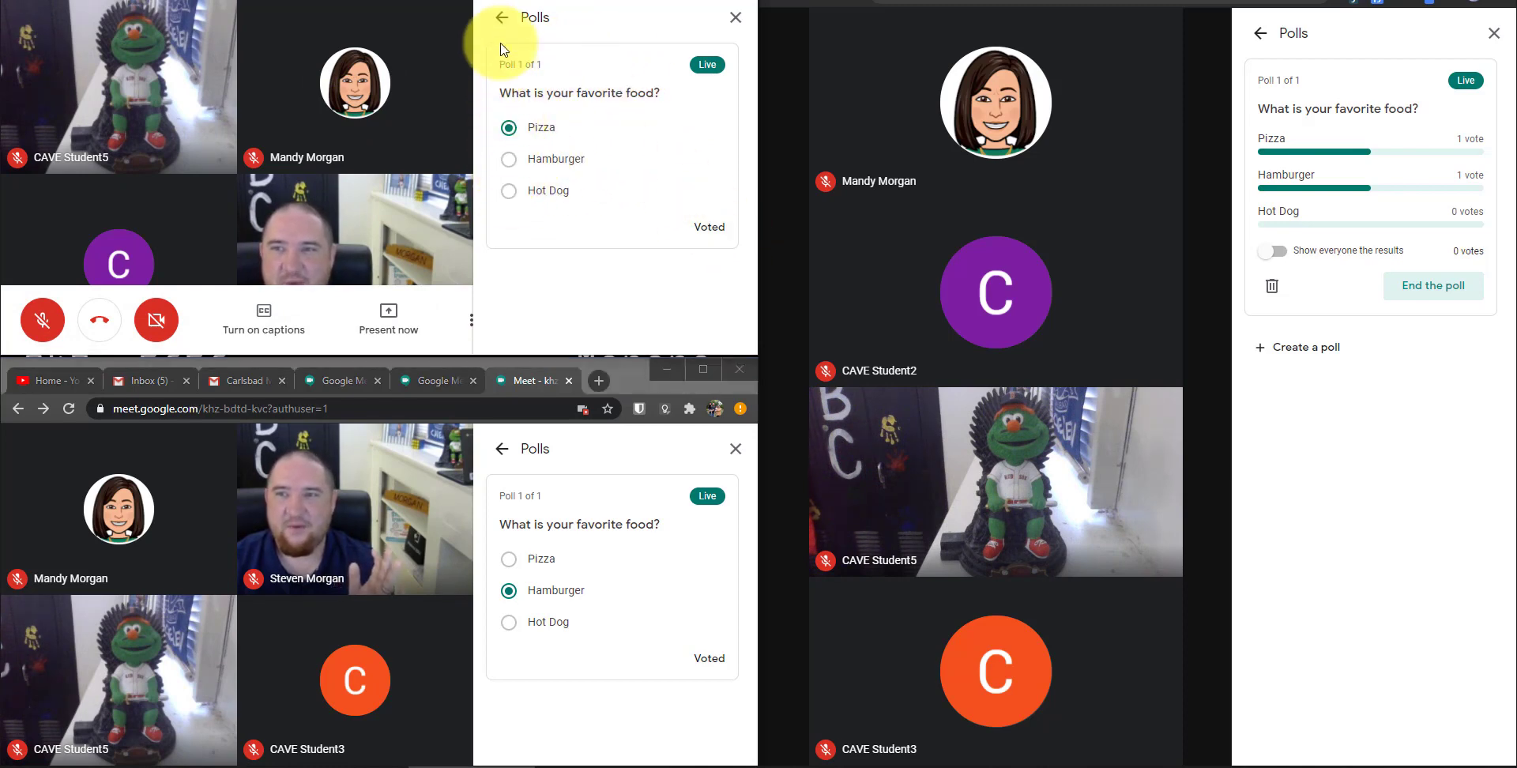
pyautogui.click(502, 17)
pyautogui.click(583, 171)
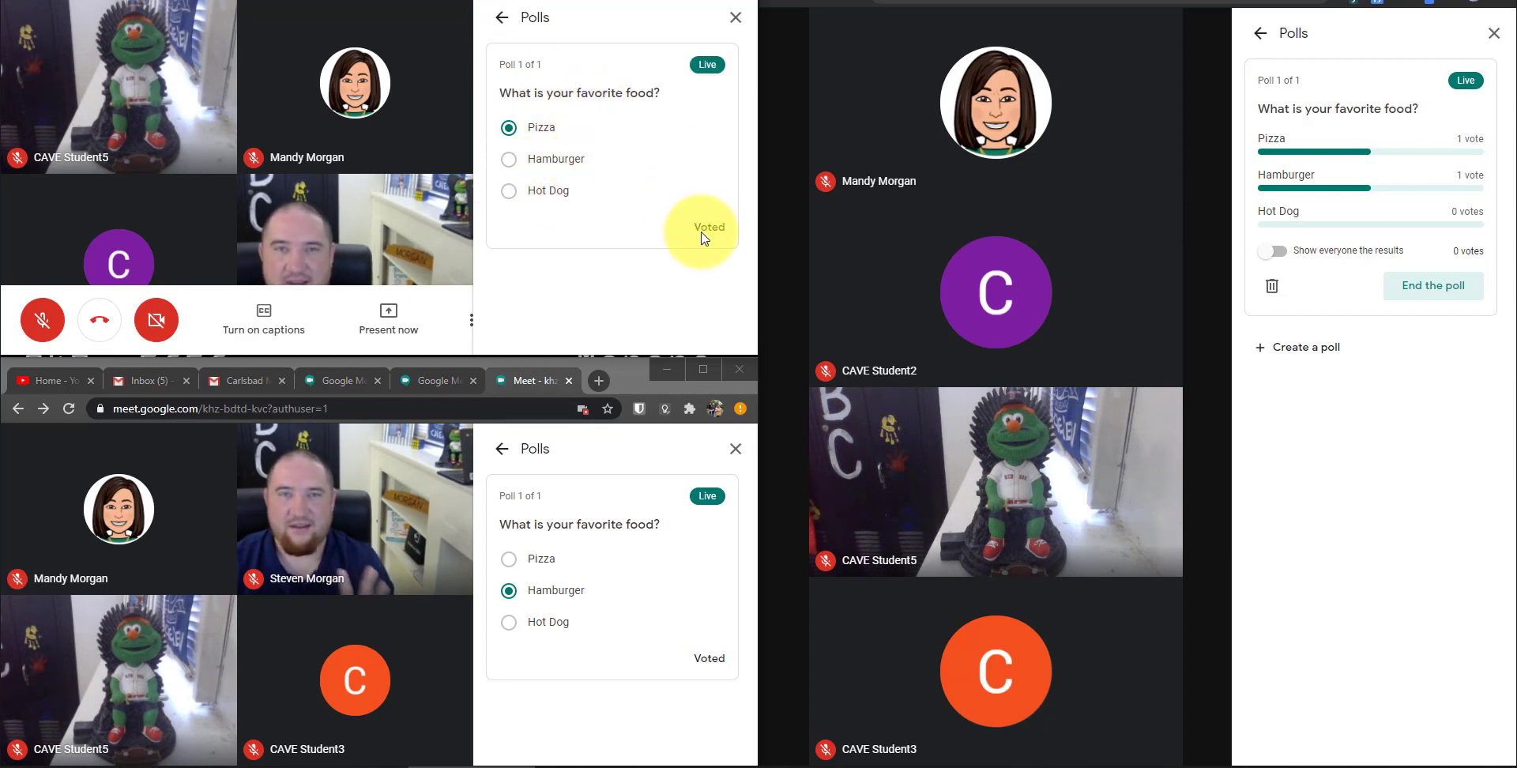
# Step: Create a second poll as the host asking "Are you sure?" with the options Yes and No, and launch it
pyautogui.click(1300, 347)
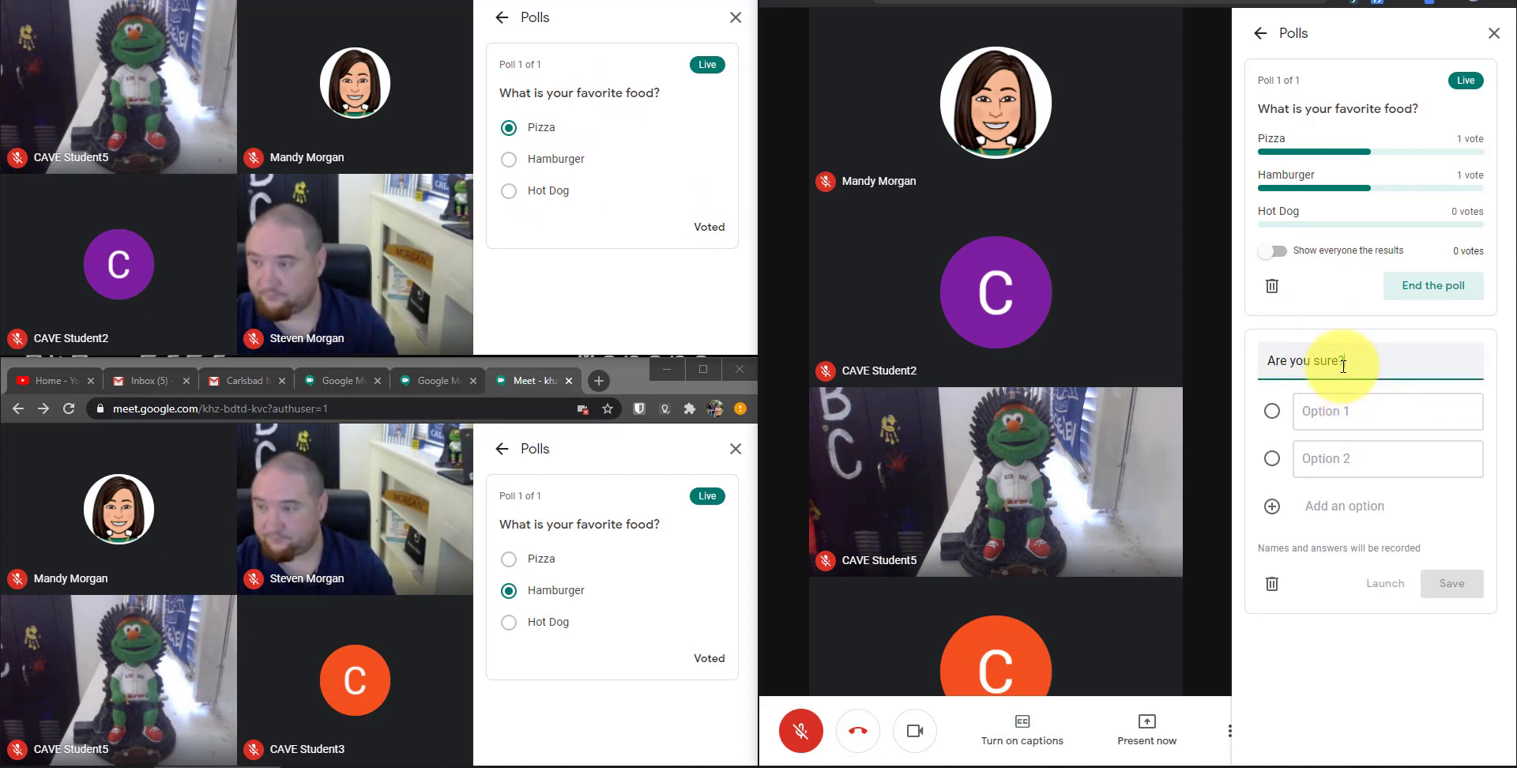
pyautogui.write('Yes')
pyautogui.press('Tab')
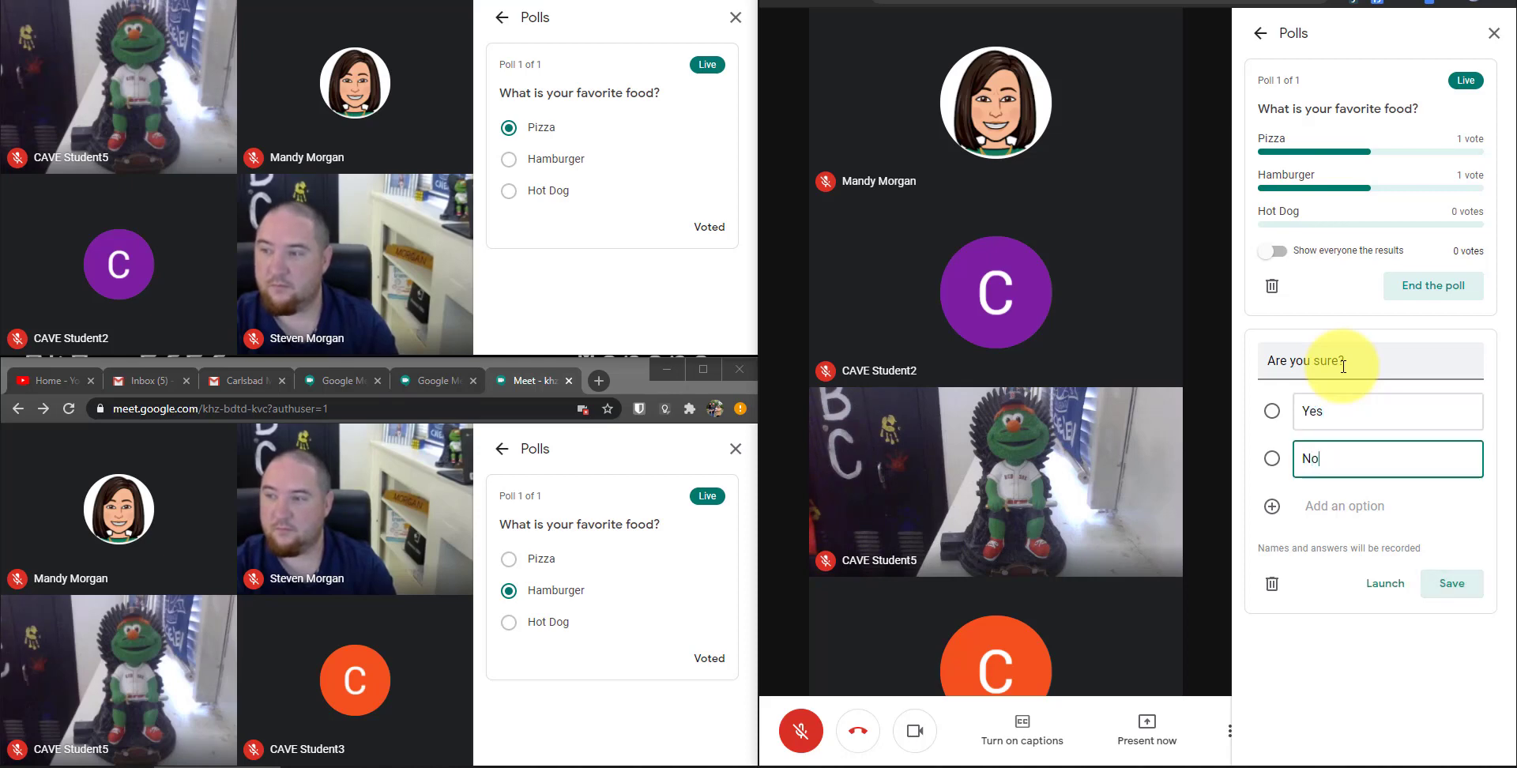
pyautogui.click(1385, 583)
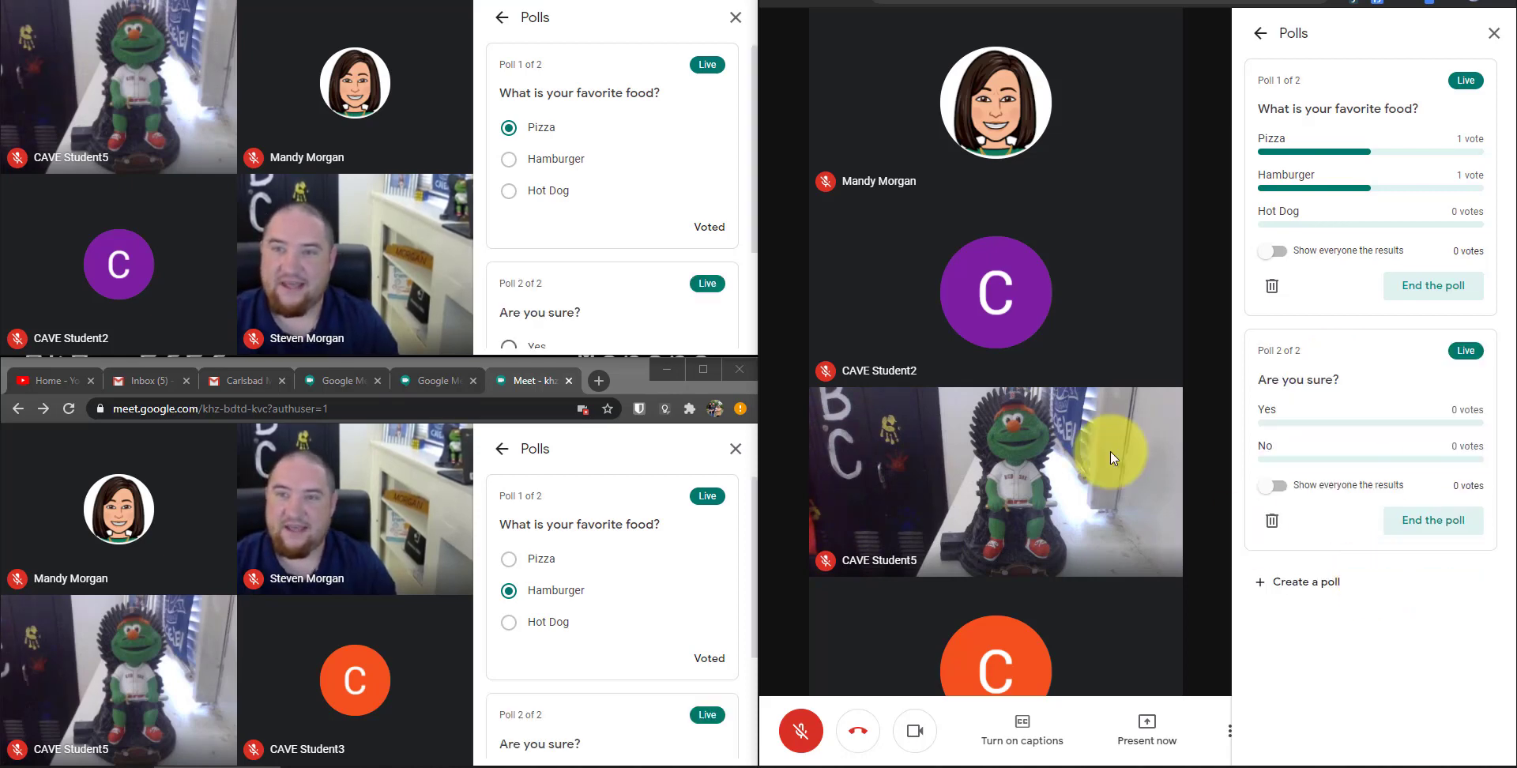
# Step: Vote Yes in the "Are you sure?" poll from both student meetings
pyautogui.scroll(-2, 585, 245)
pyautogui.scroll(2, 629, 269)
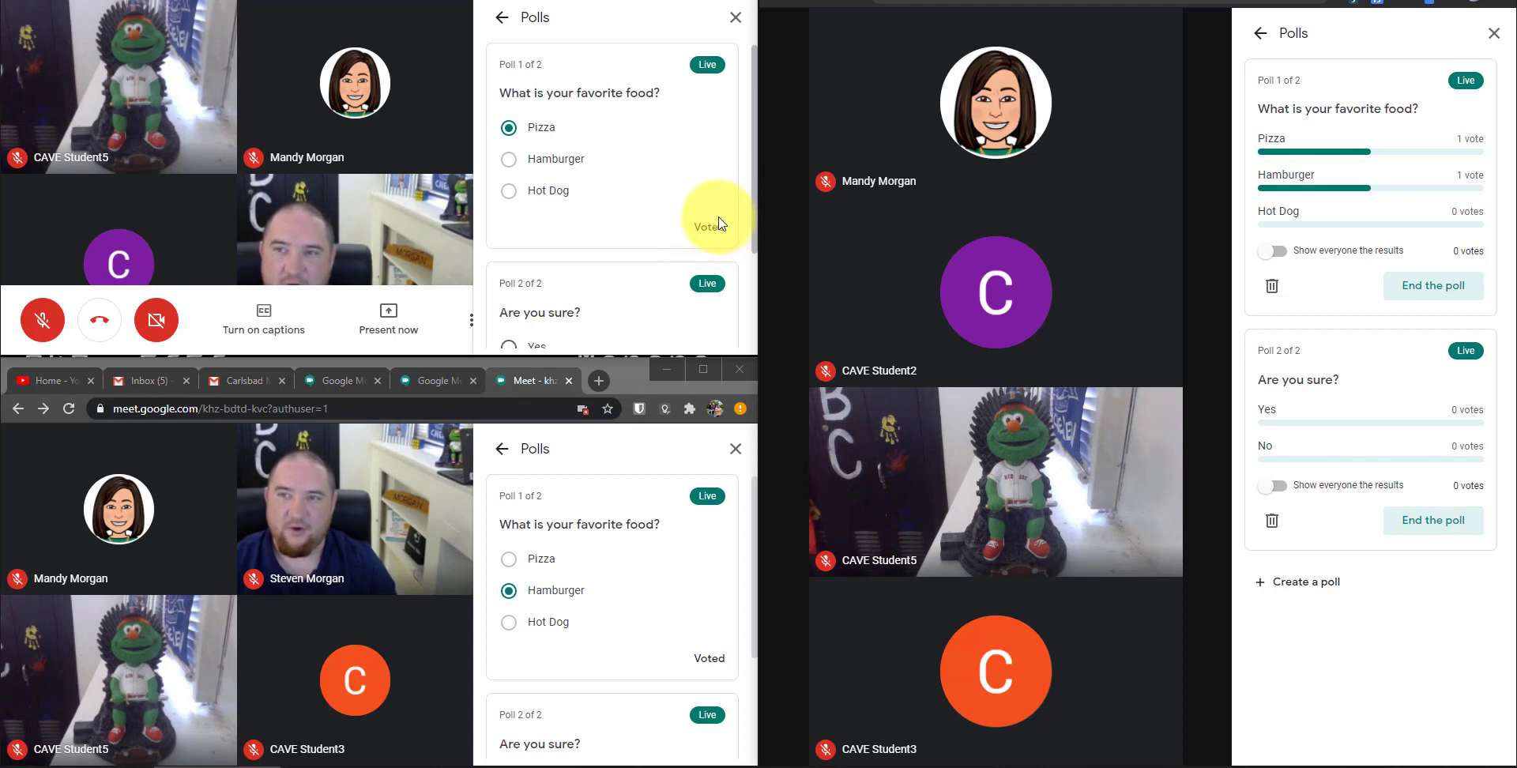
pyautogui.scroll(-2, 719, 224)
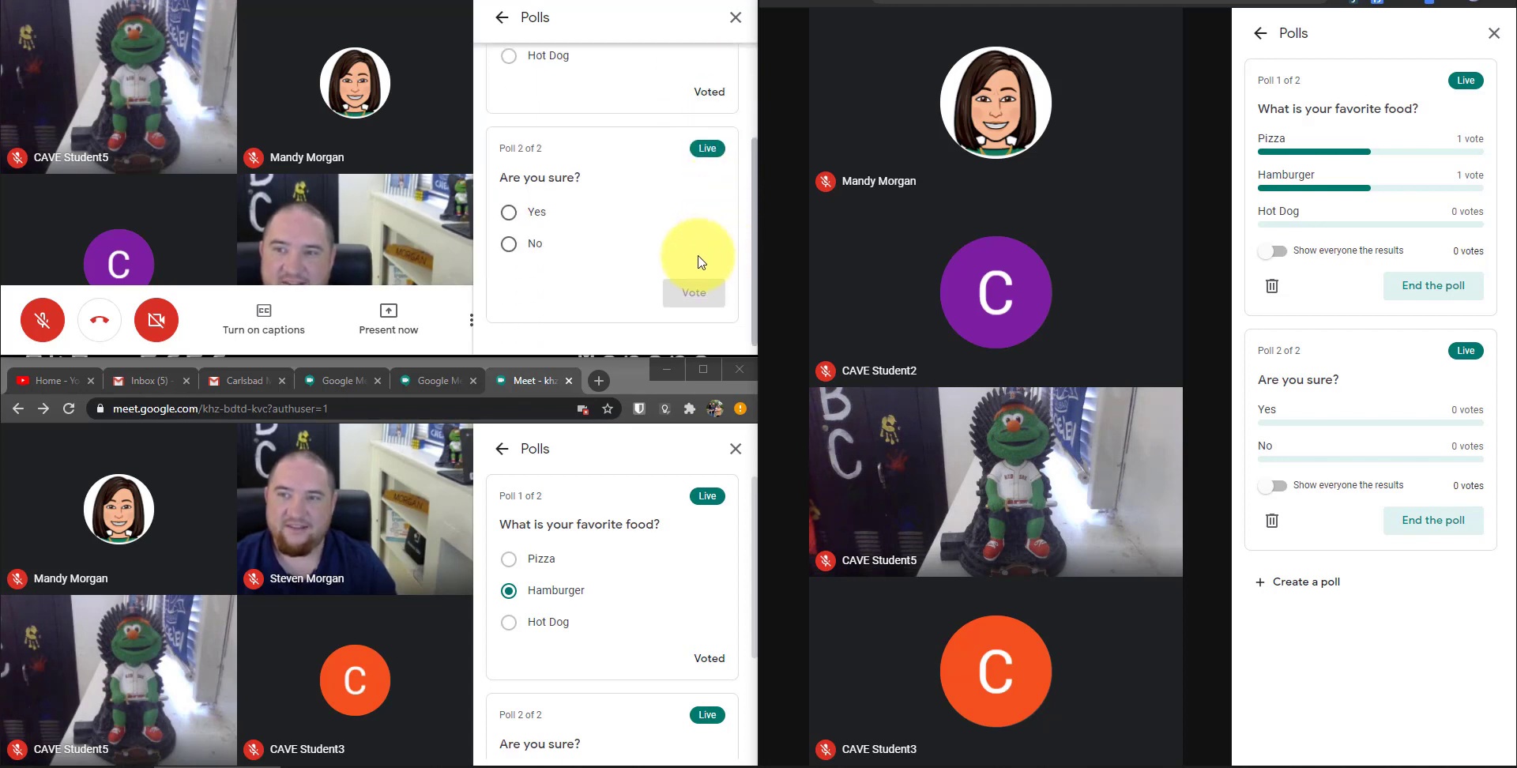
pyautogui.click(510, 218)
pyautogui.click(679, 296)
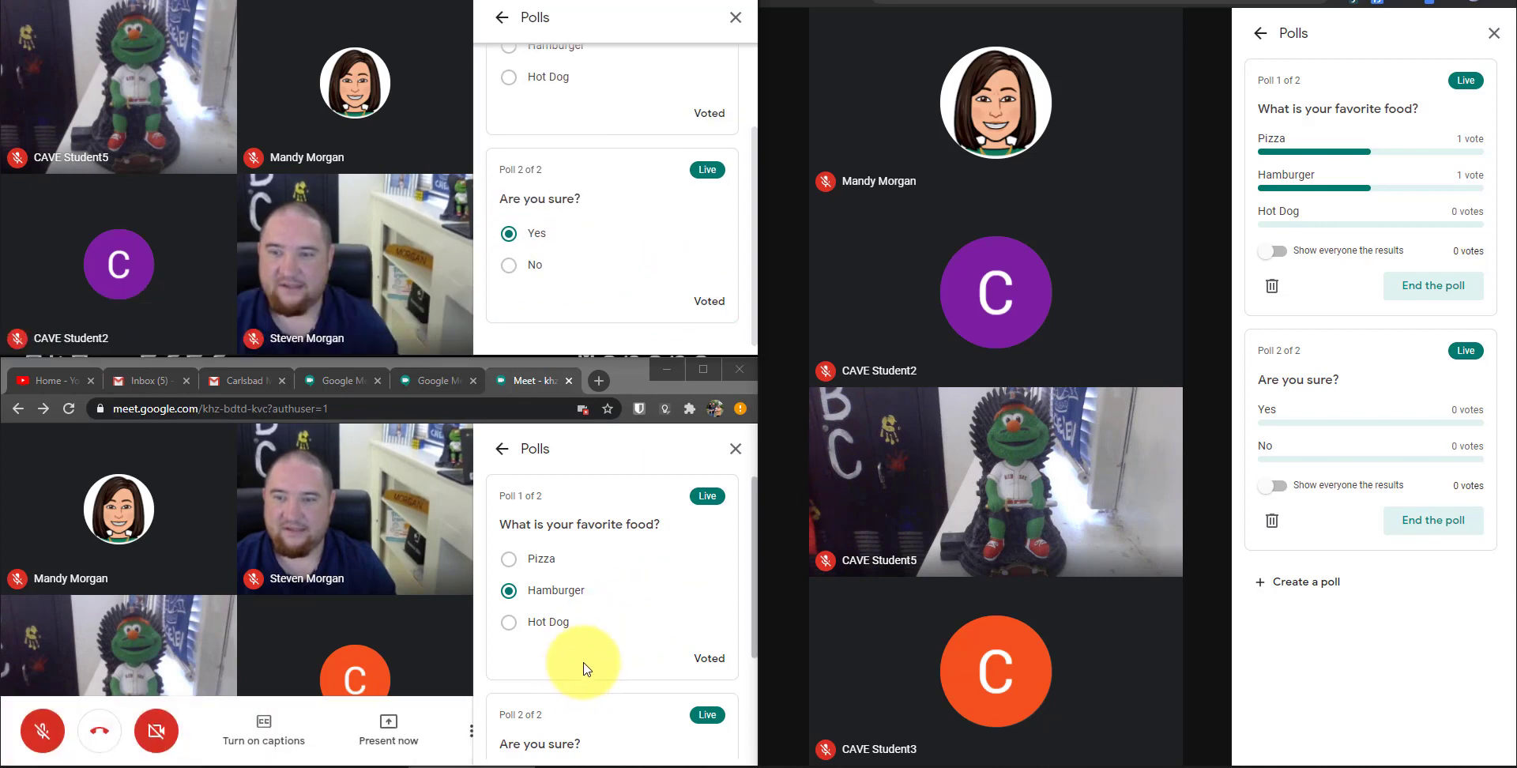
pyautogui.scroll(-2, 585, 668)
pyautogui.click(509, 624)
pyautogui.click(700, 705)
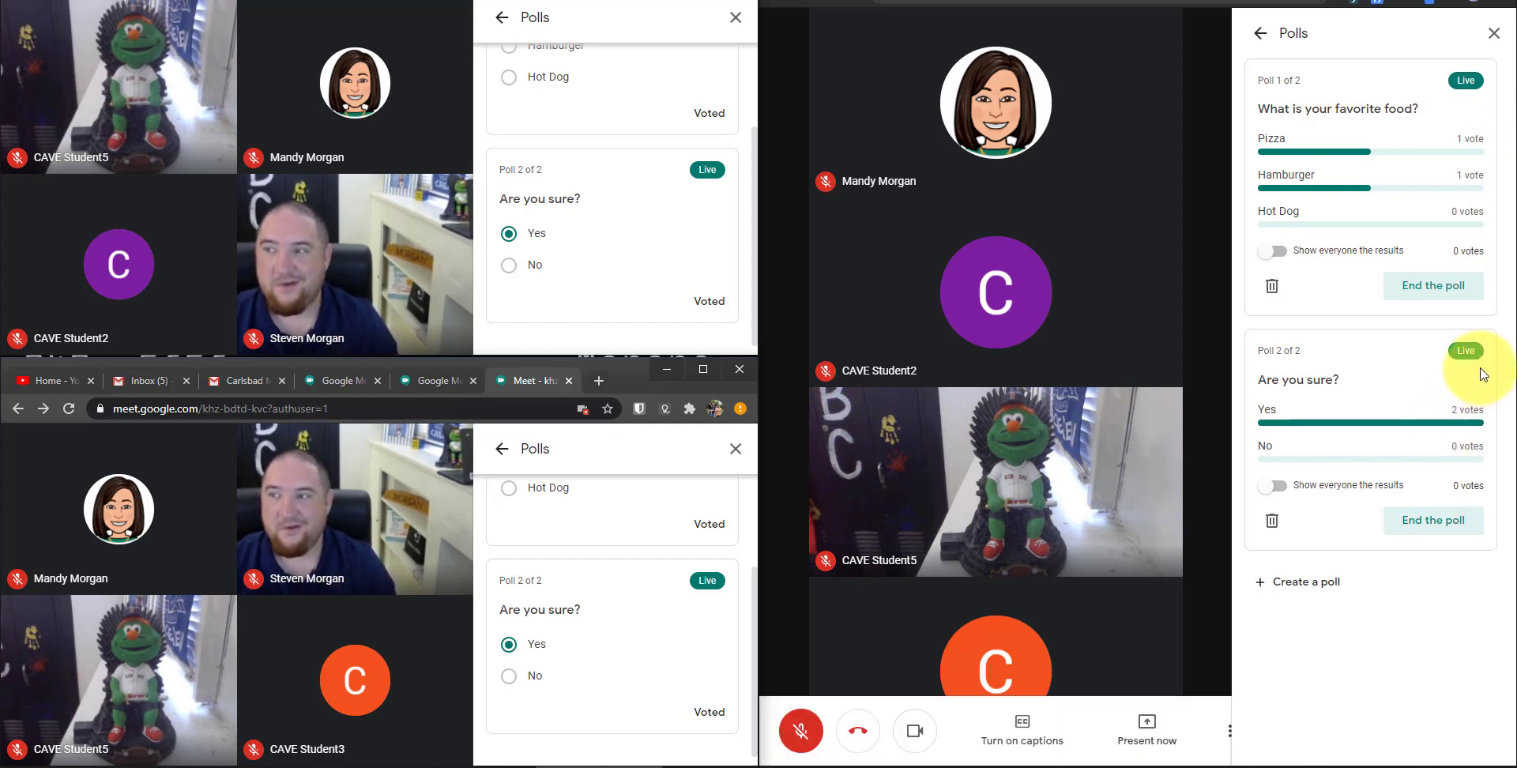
# Step: End the favorite food poll as the host and show everyone the results of both polls
pyautogui.click(1423, 290)
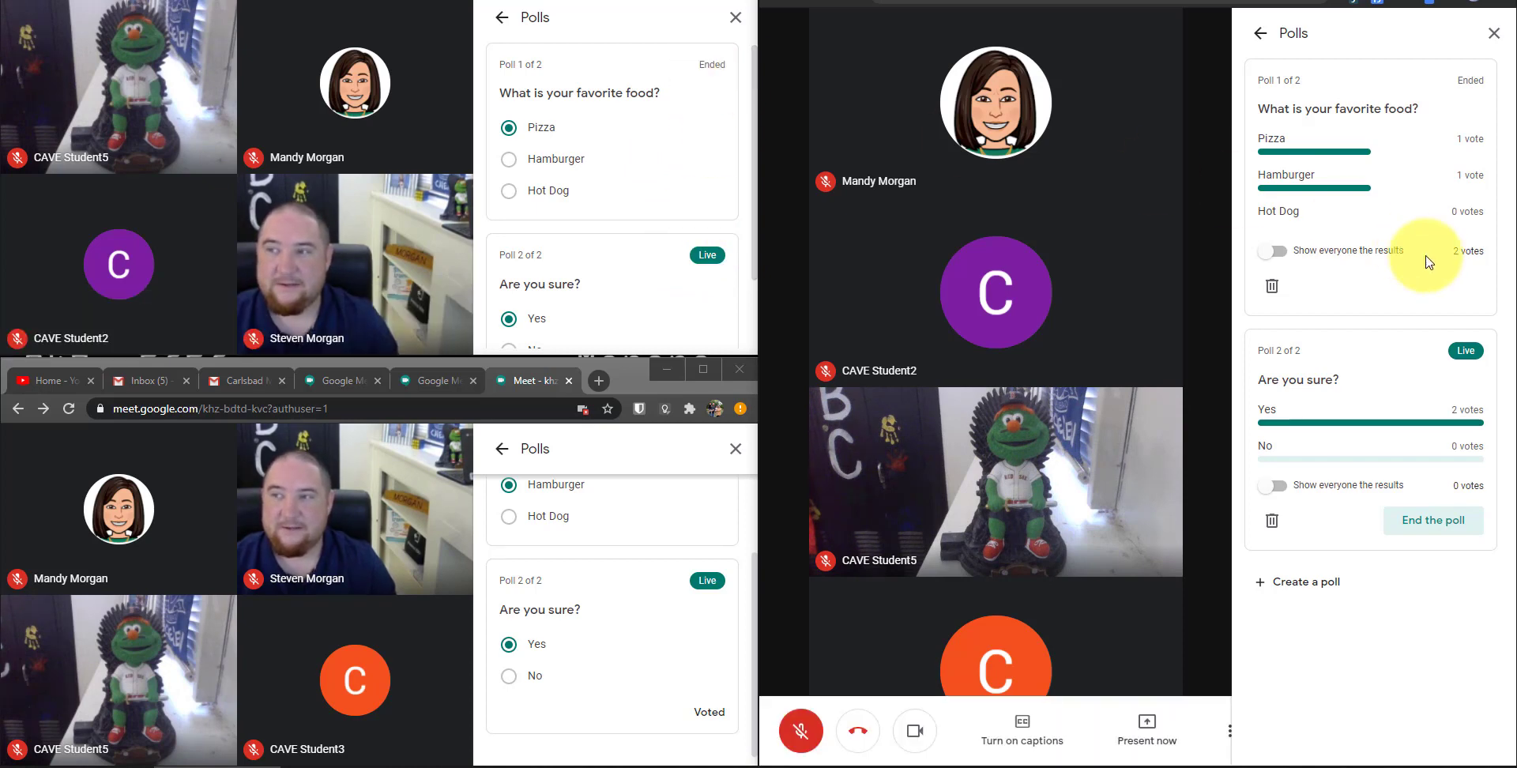
pyautogui.click(1274, 252)
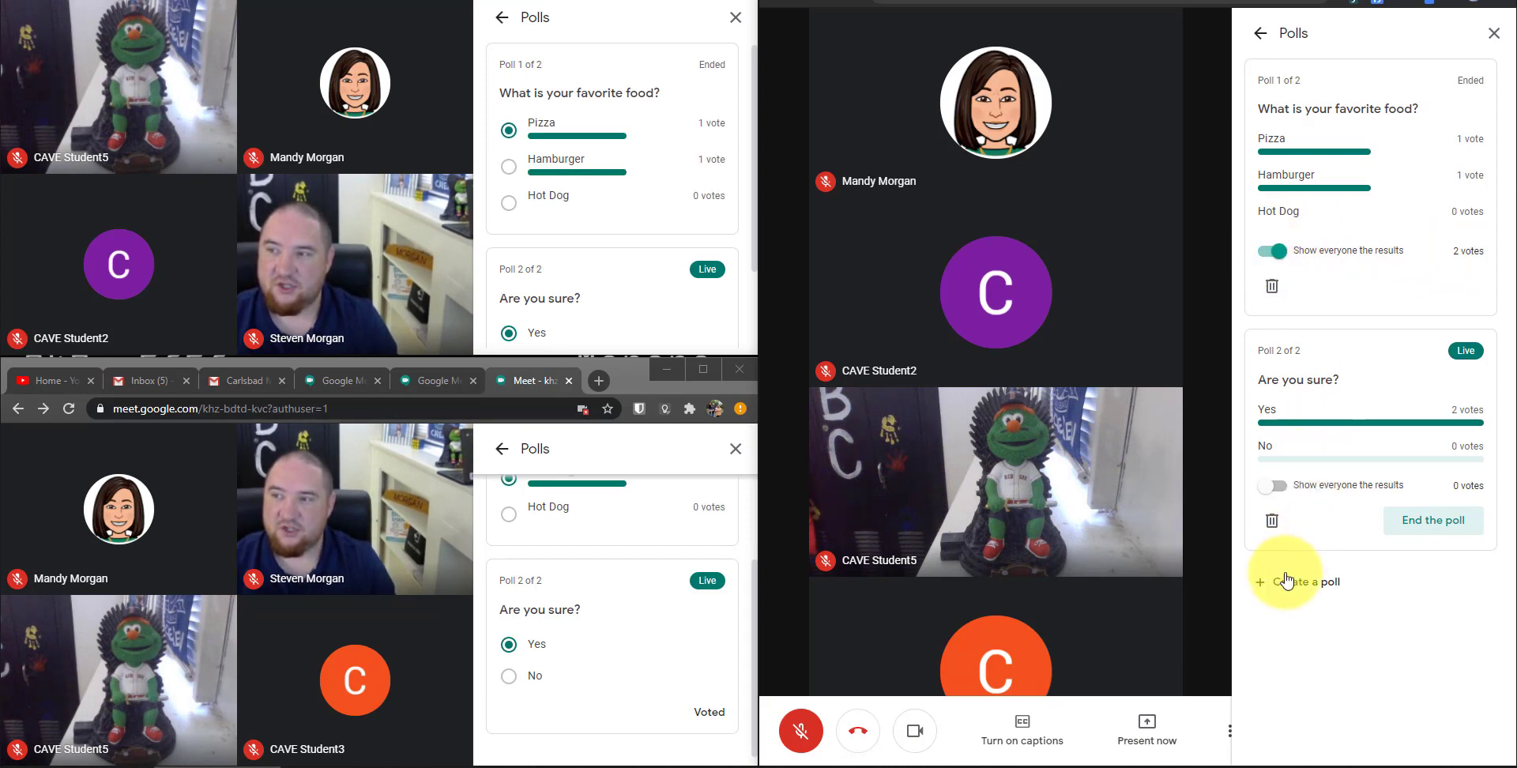
pyautogui.click(1273, 486)
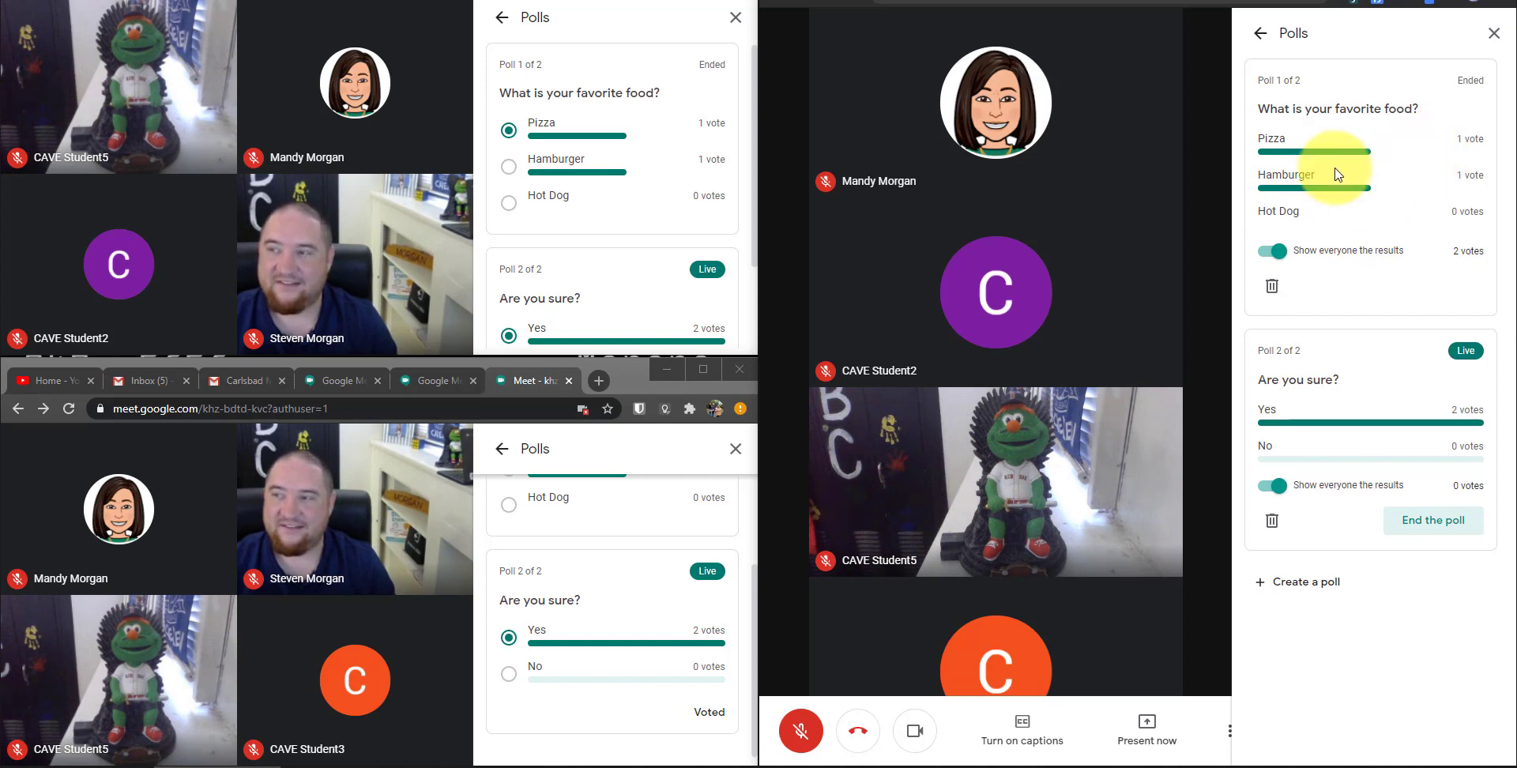
# Step: Examine the shared results of both polls in each student's meeting
pyautogui.scroll(-2, 640, 166)
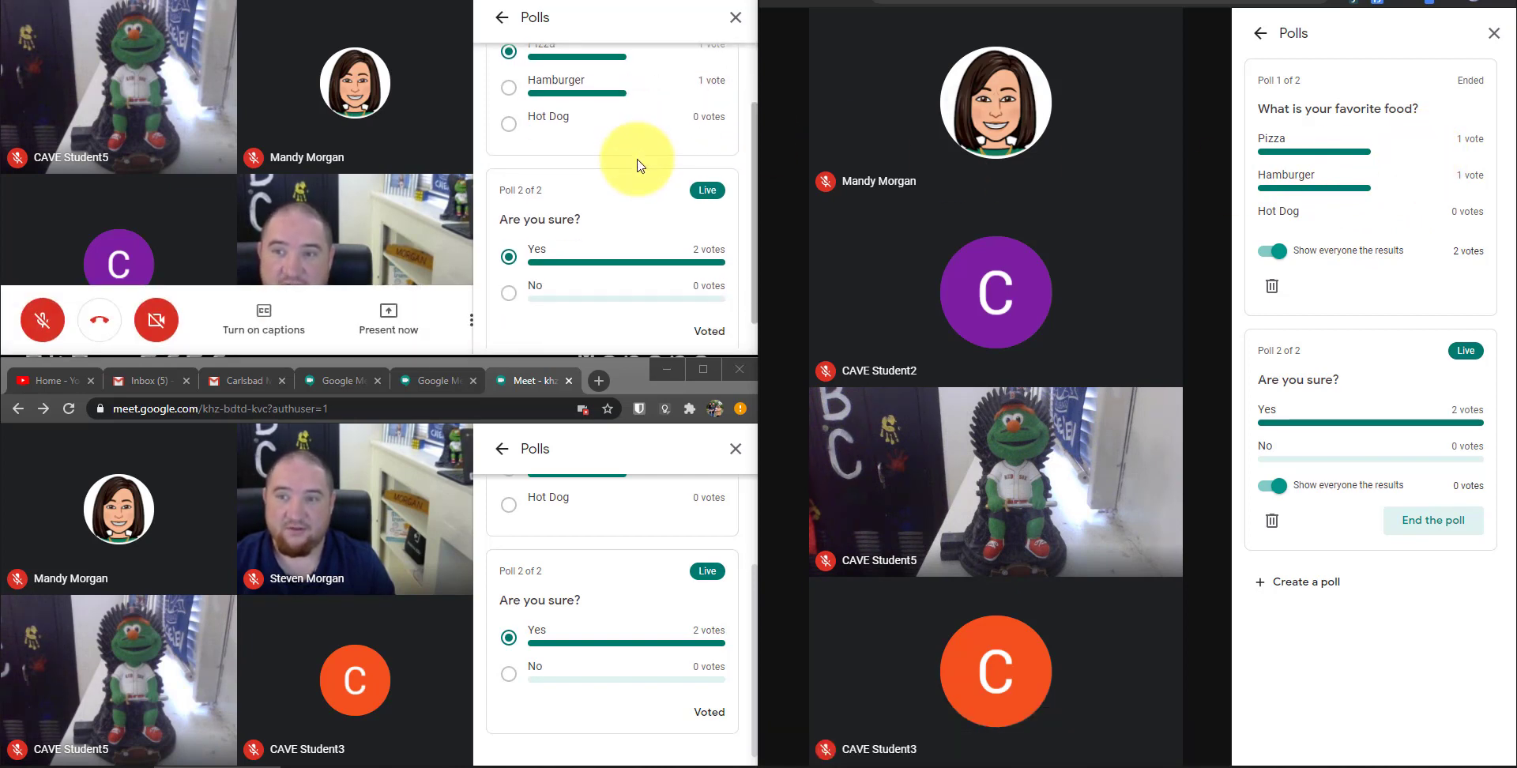
pyautogui.scroll(2, 640, 165)
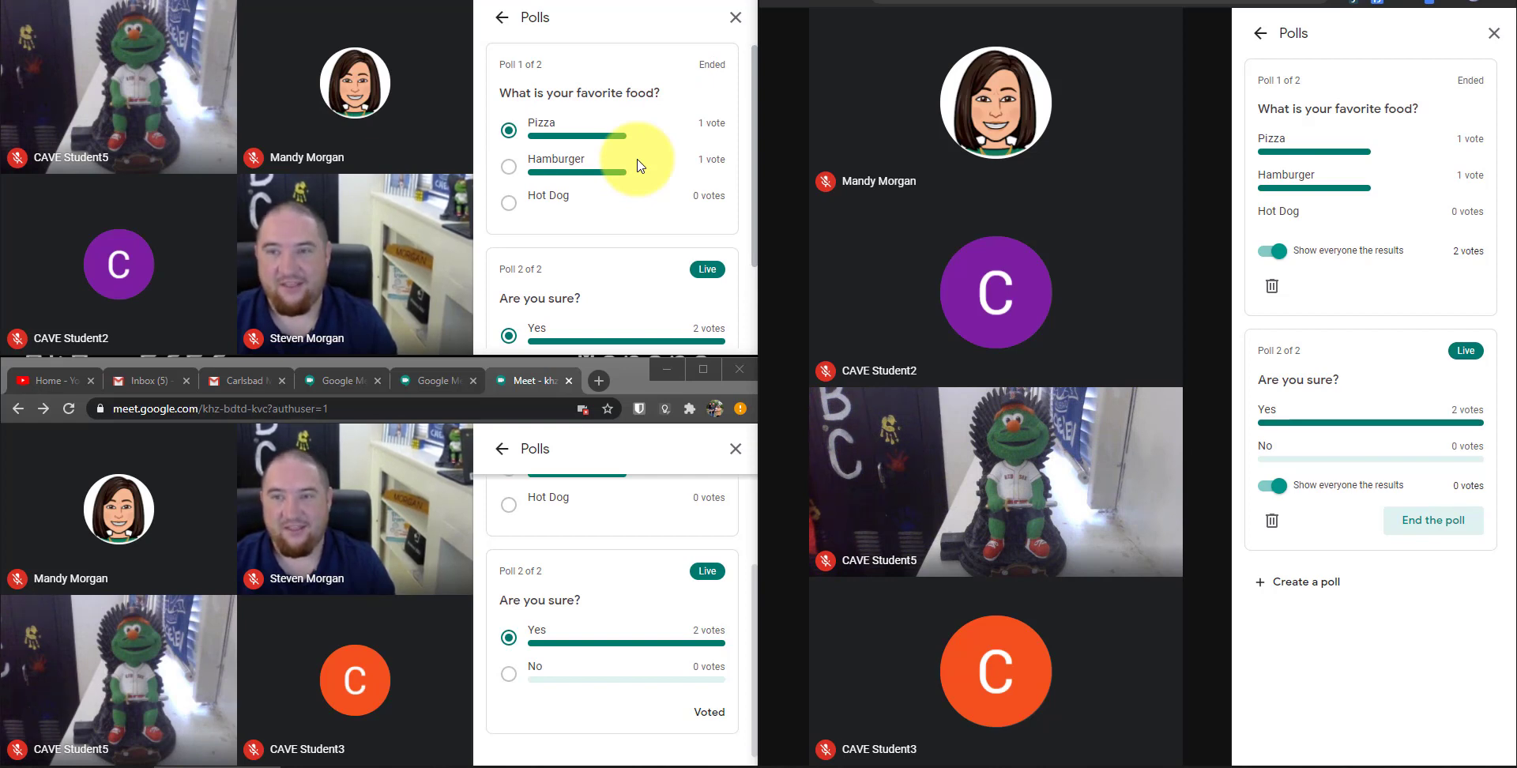
pyautogui.scroll(-2, 640, 166)
pyautogui.scroll(2, 643, 519)
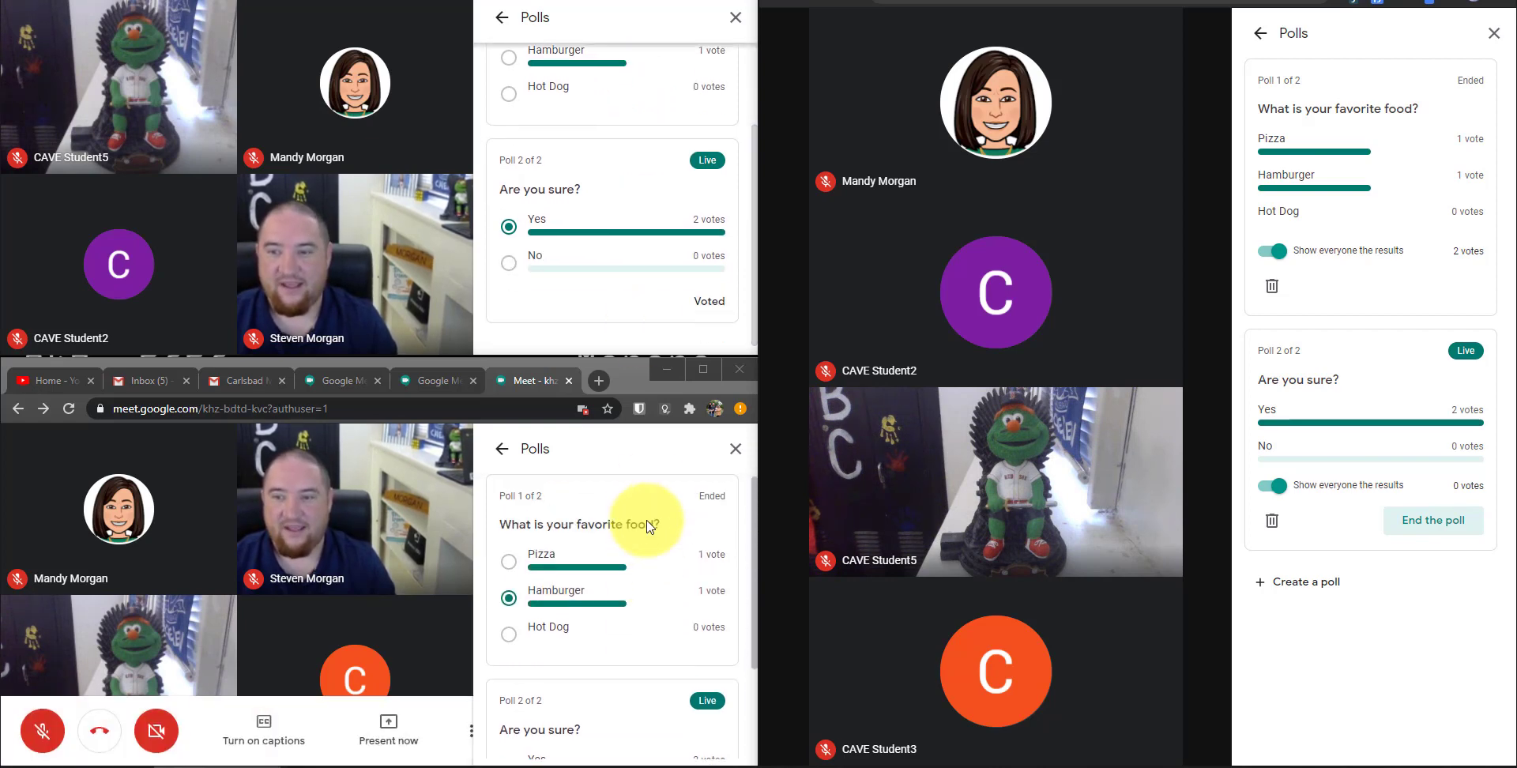
pyautogui.scroll(-2, 654, 514)
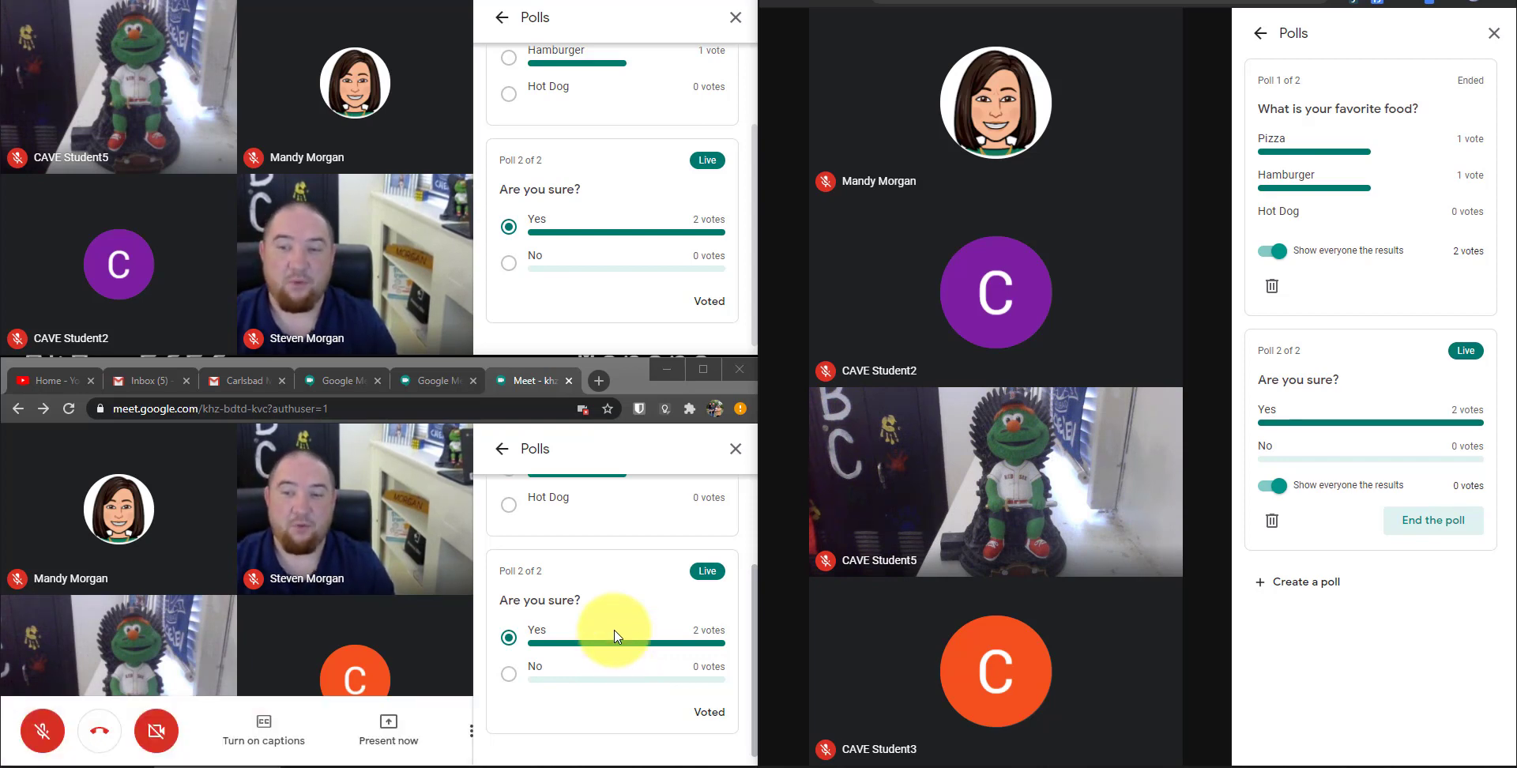
pyautogui.scroll(2, 621, 629)
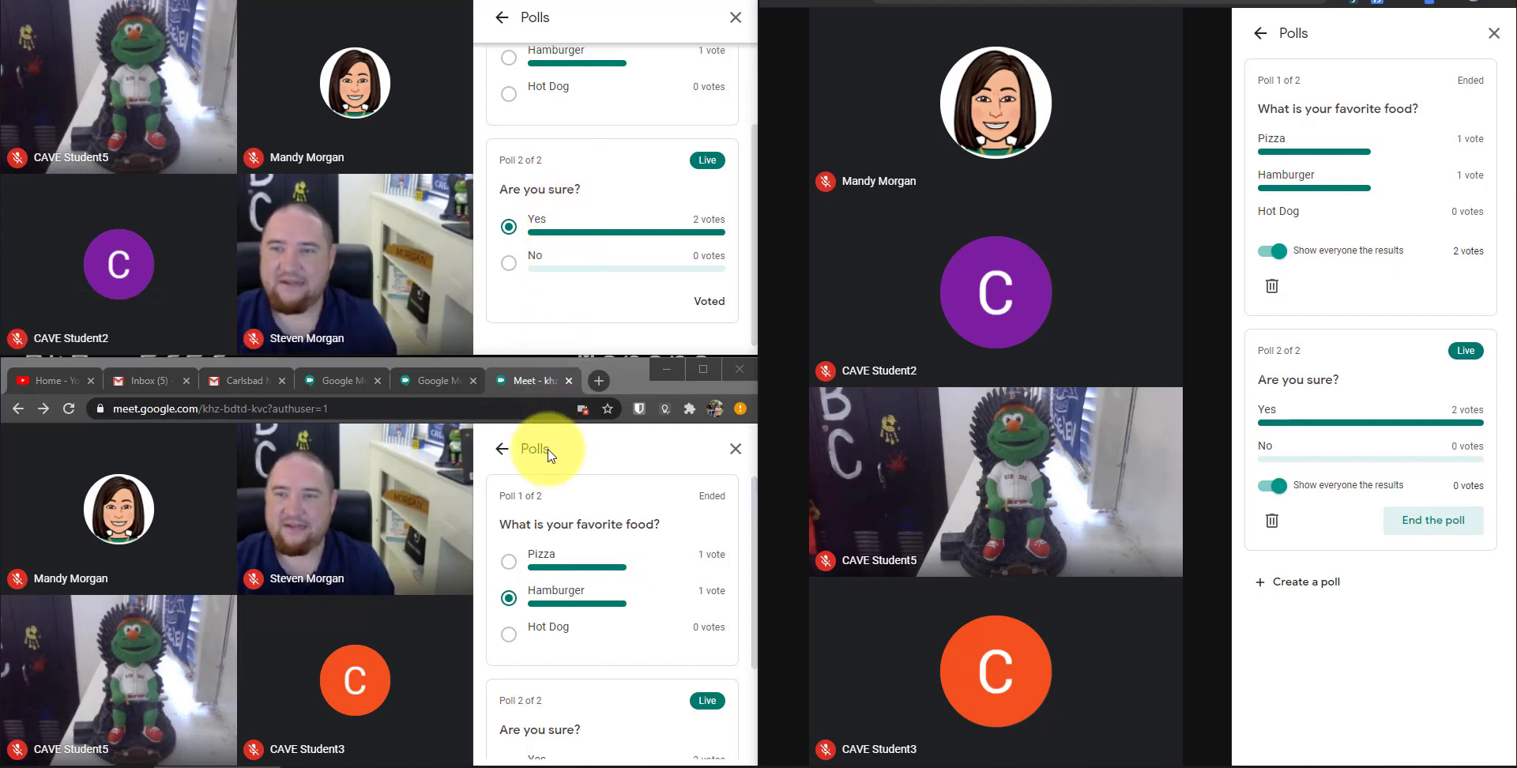
# Step: Close Polls in the second student's meeting, and view its chat and participant list before closing them
pyautogui.click(734, 457)
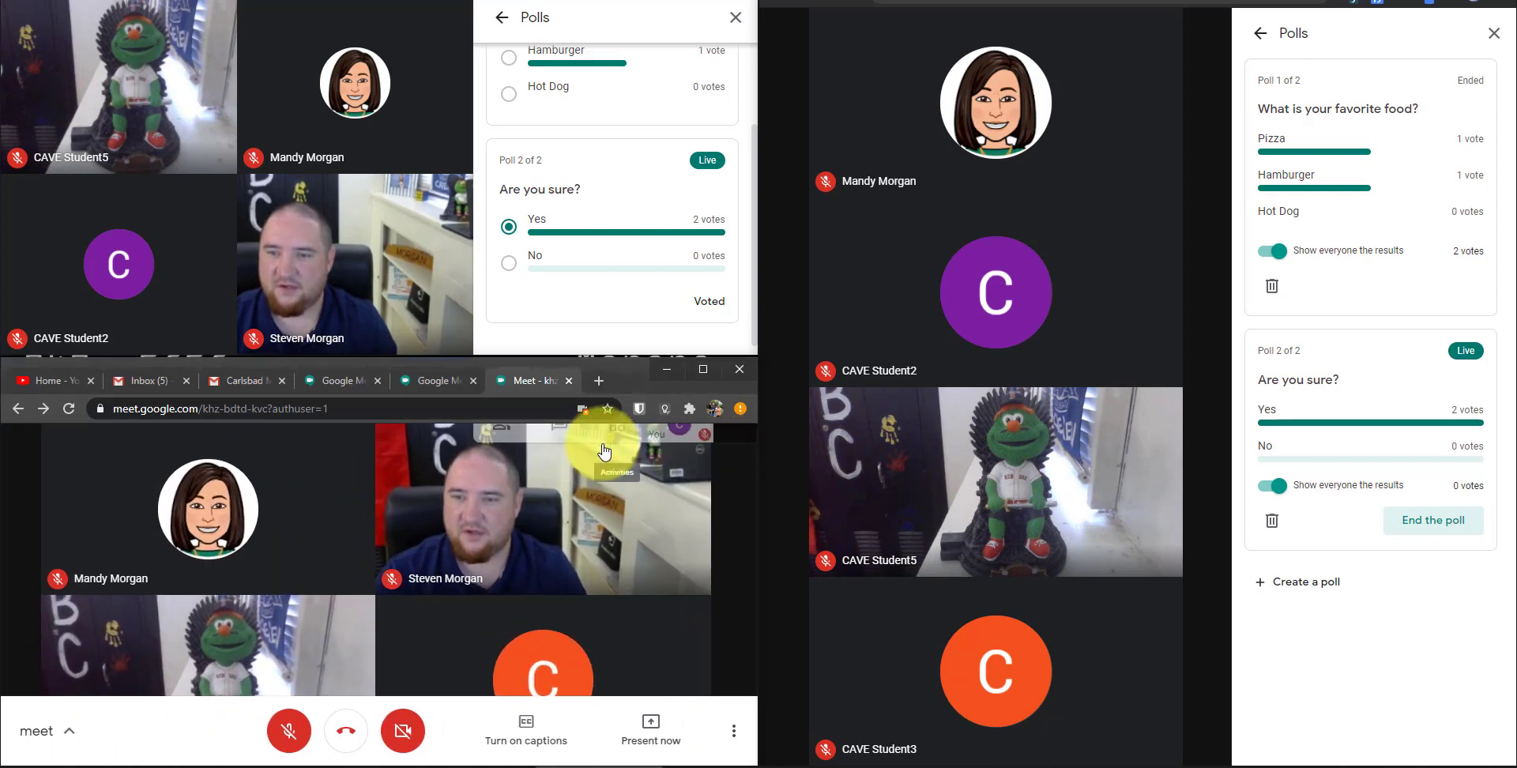
pyautogui.click(602, 439)
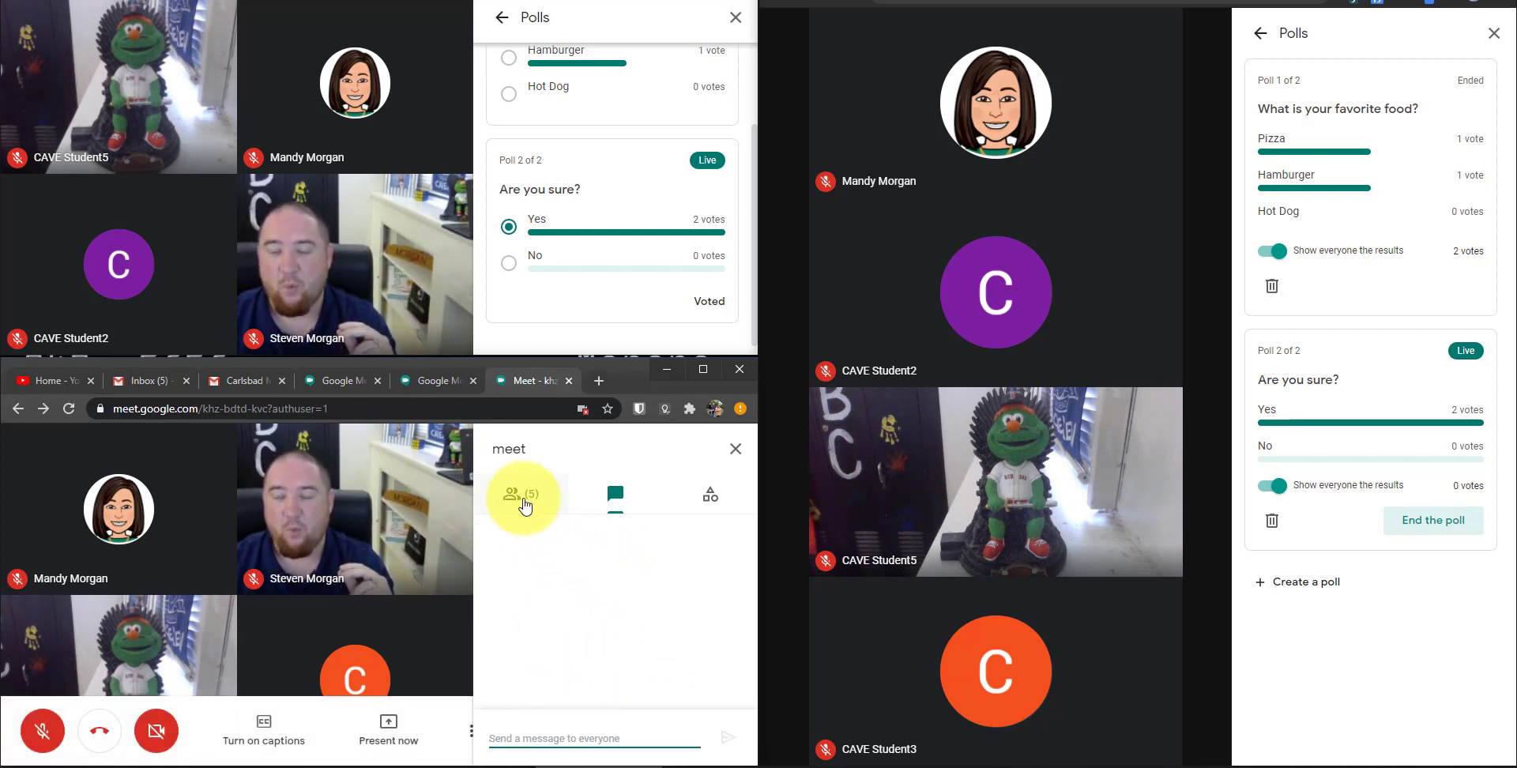
pyautogui.click(526, 502)
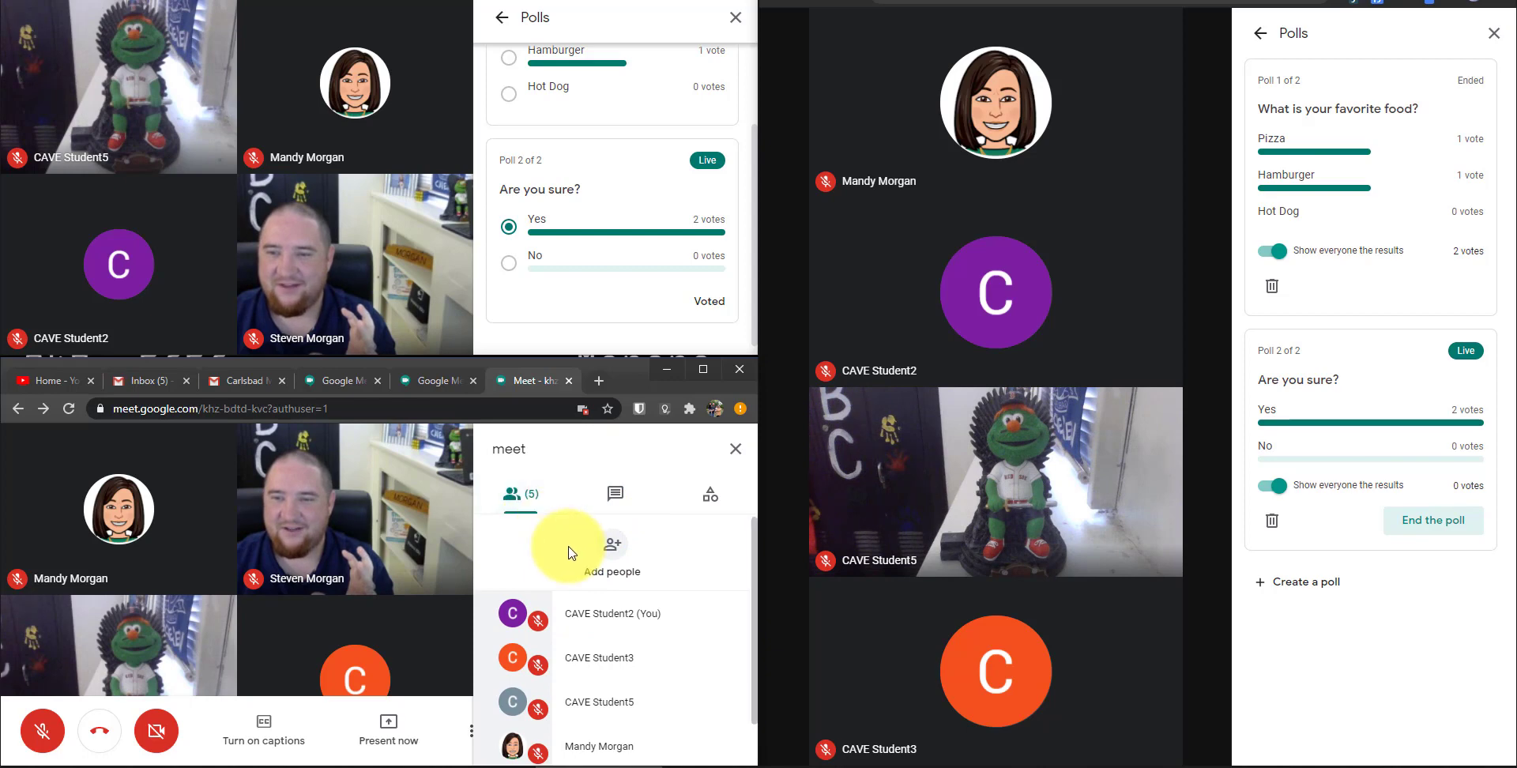
pyautogui.click(735, 448)
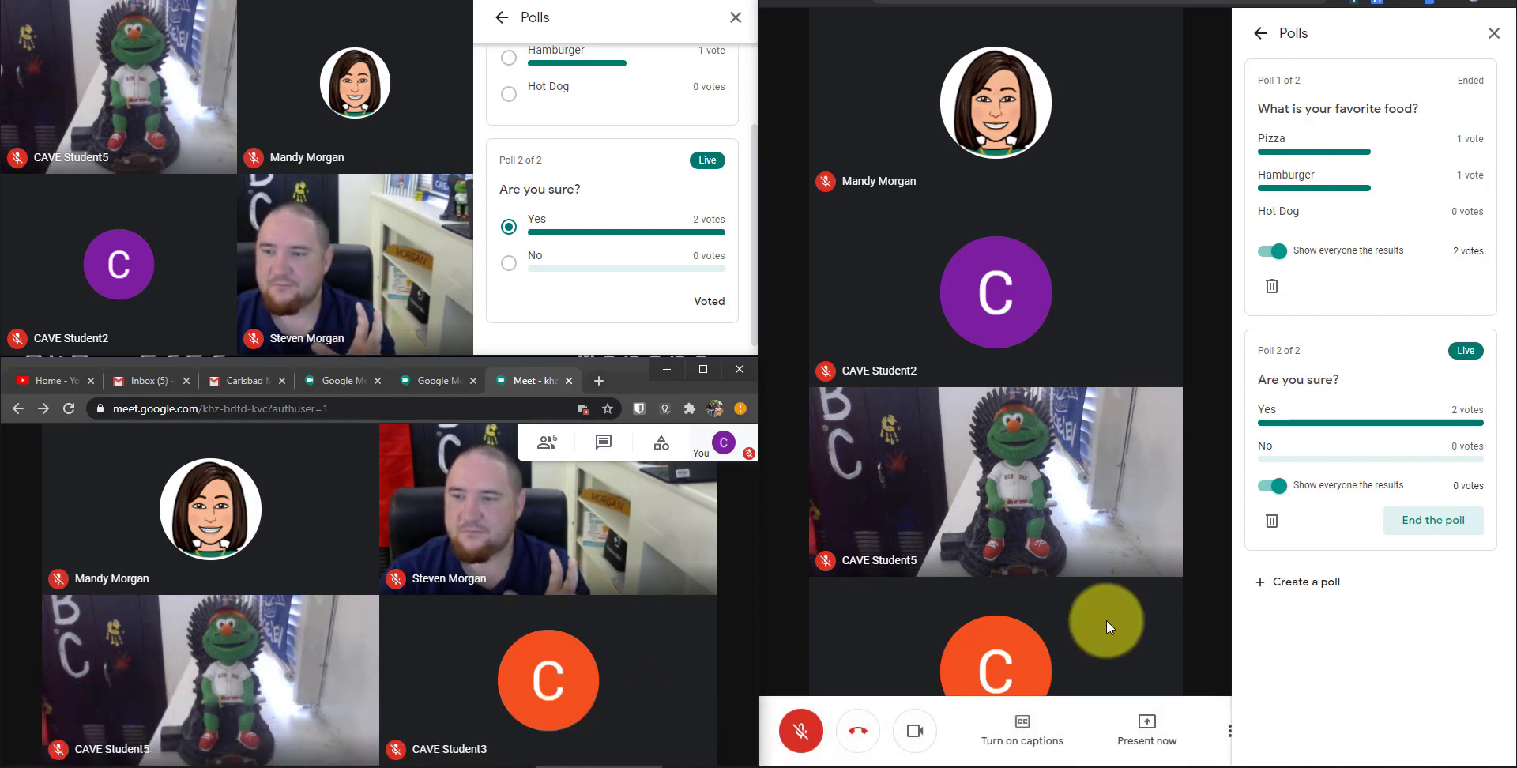
# Step: Open the host controls from the host's participant list and turn off Send chat messages for everyone
pyautogui.click(1261, 33)
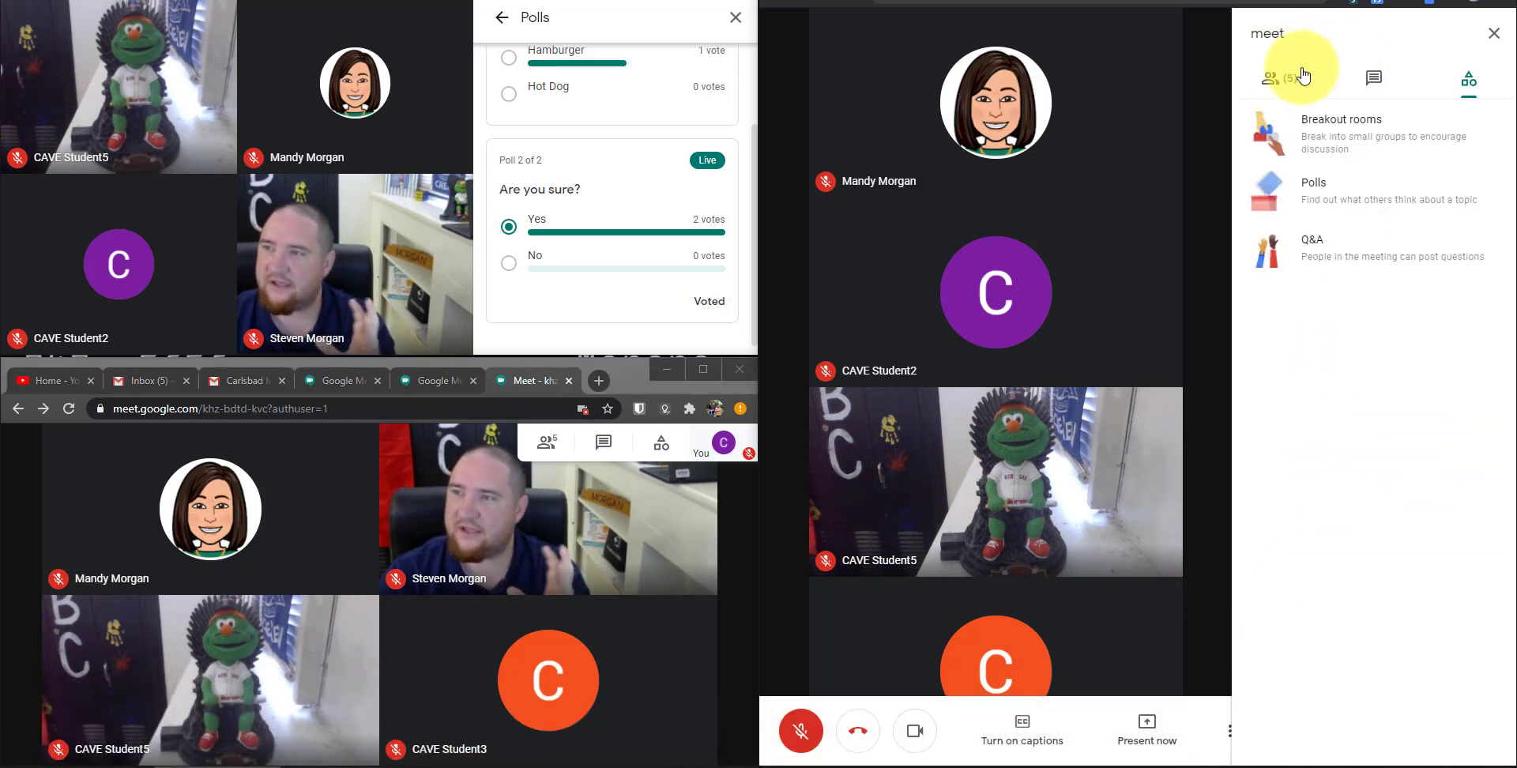
pyautogui.click(1284, 81)
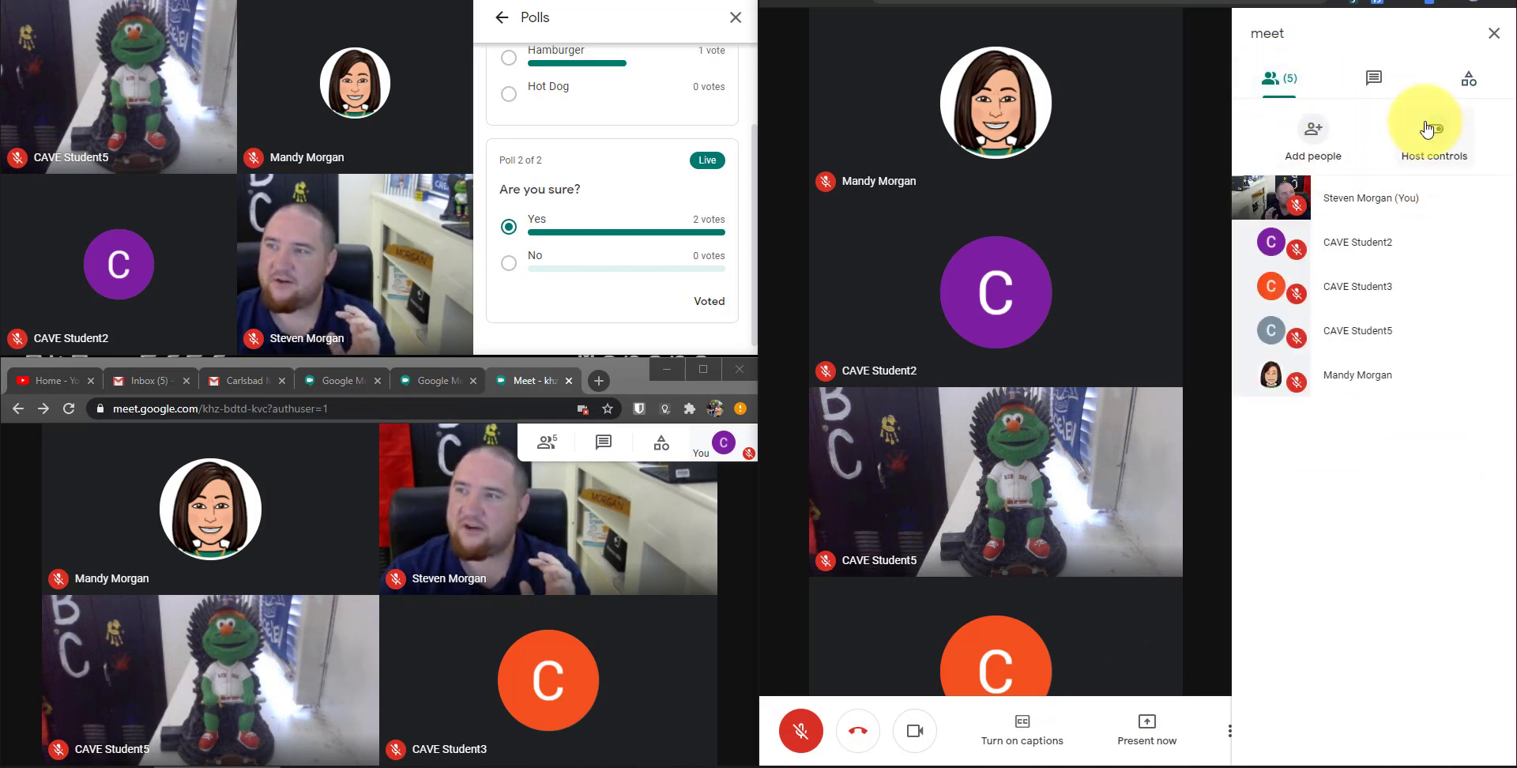
pyautogui.click(1436, 137)
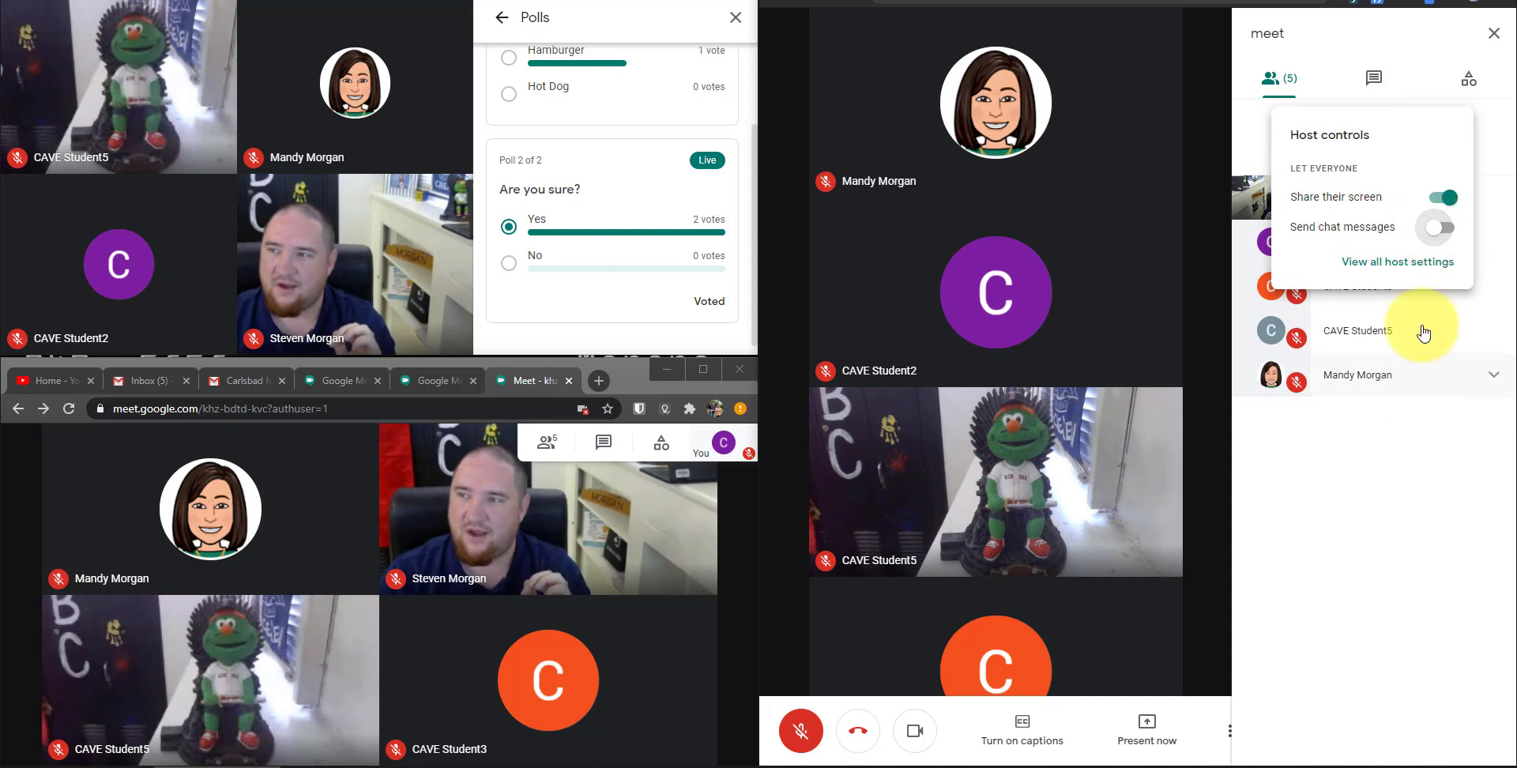
# Step: Close the host controls and check the chat and the Q&A in the second student's meeting
pyautogui.click(1438, 230)
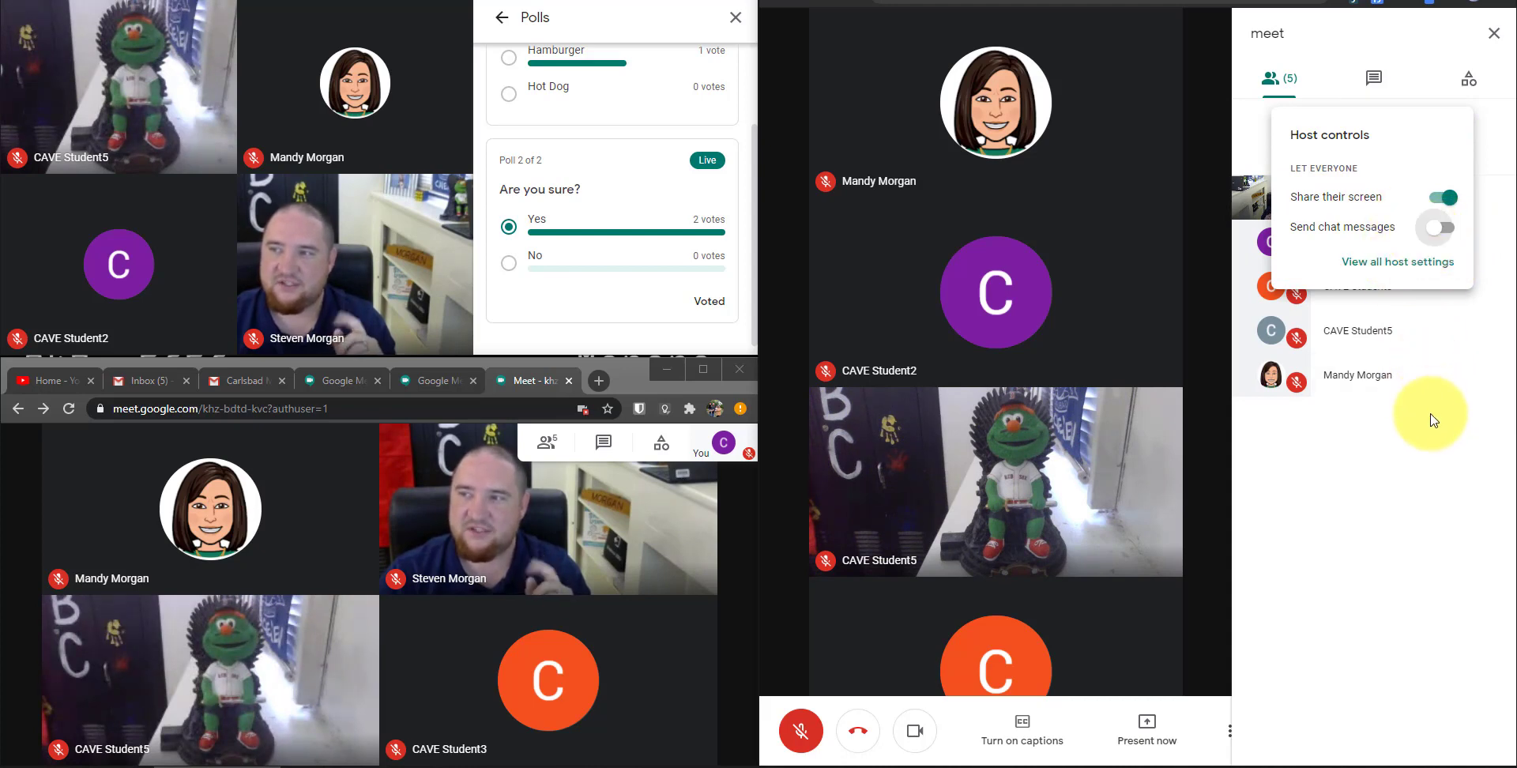
pyautogui.click(1433, 467)
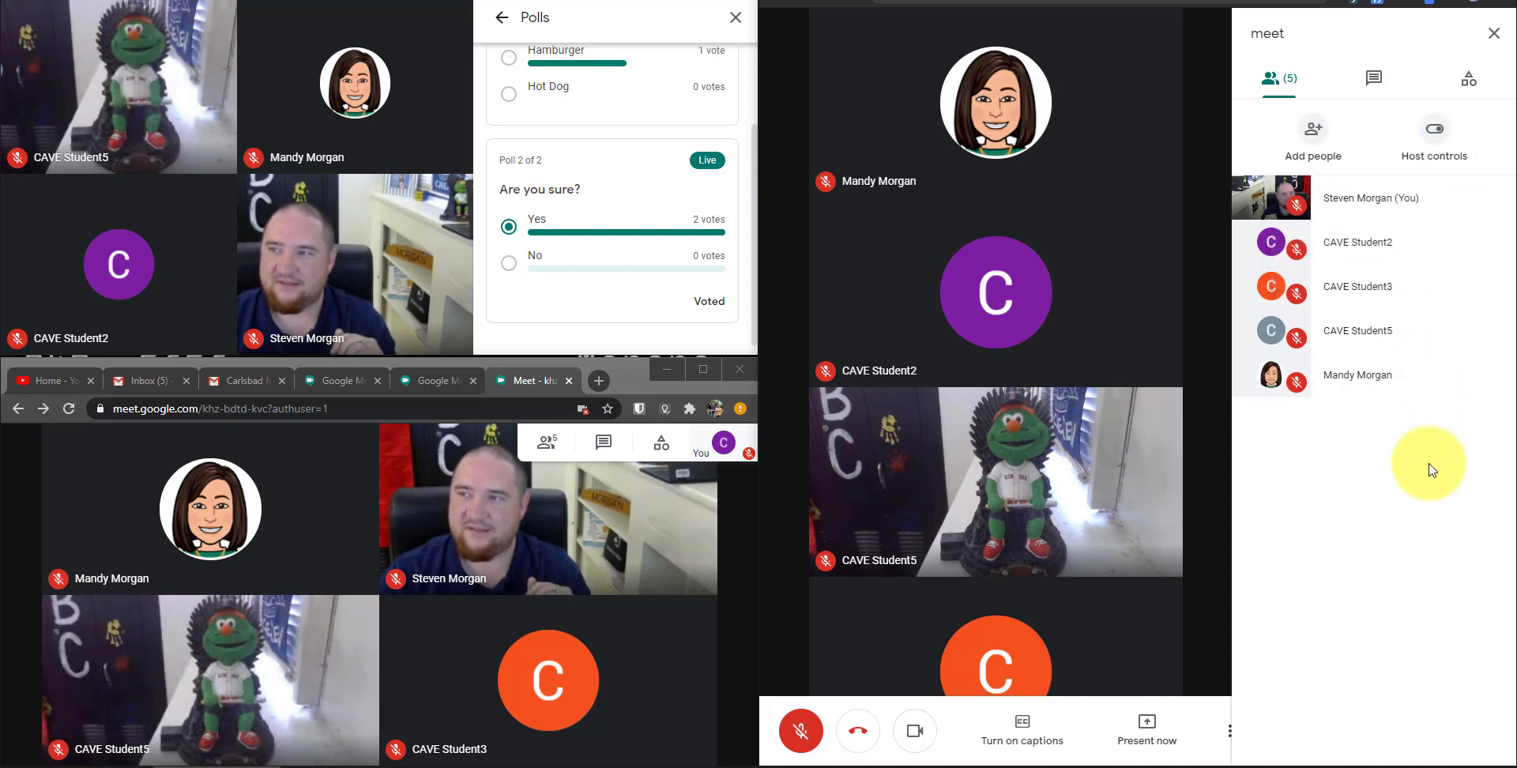
pyautogui.click(604, 442)
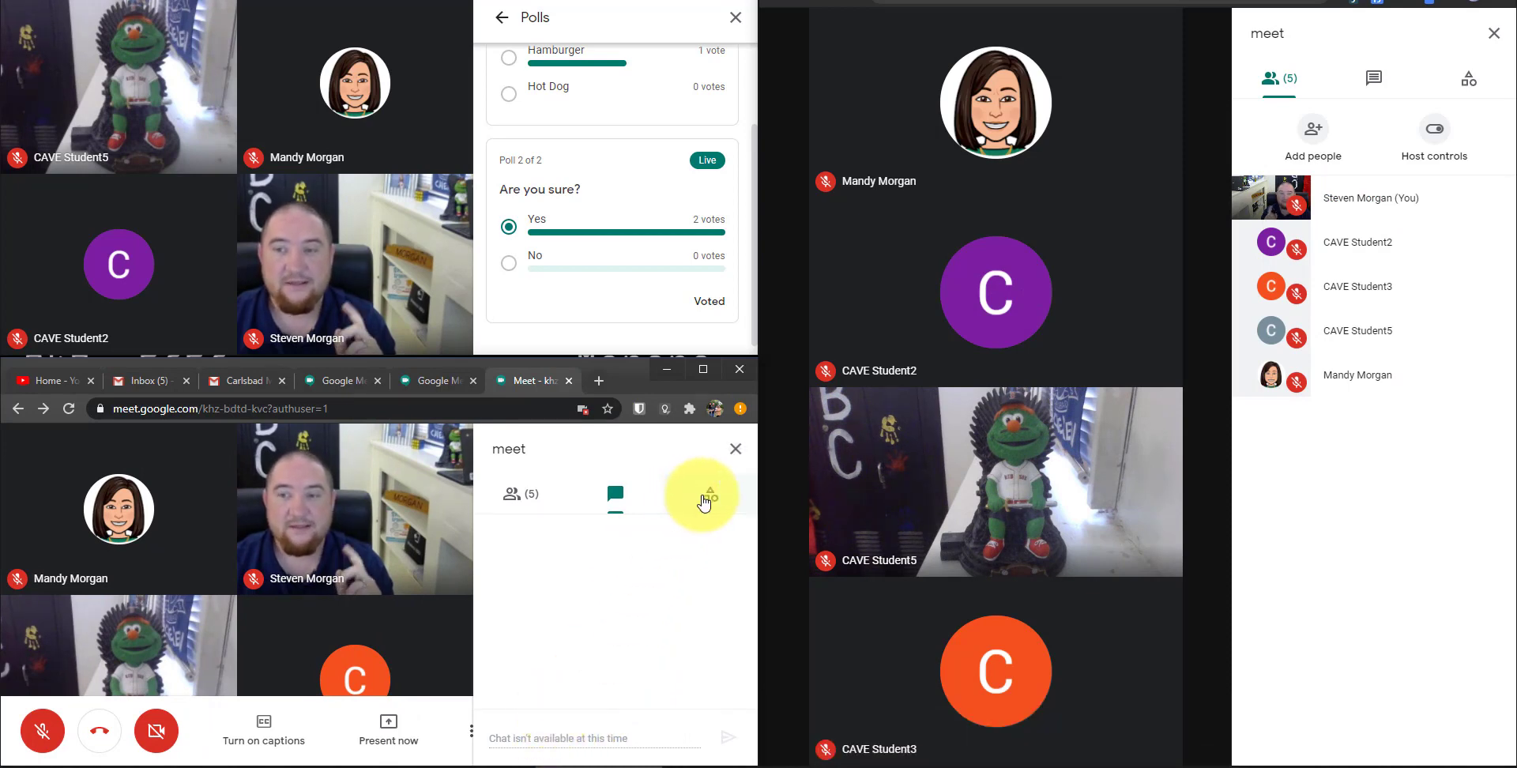
pyautogui.click(704, 502)
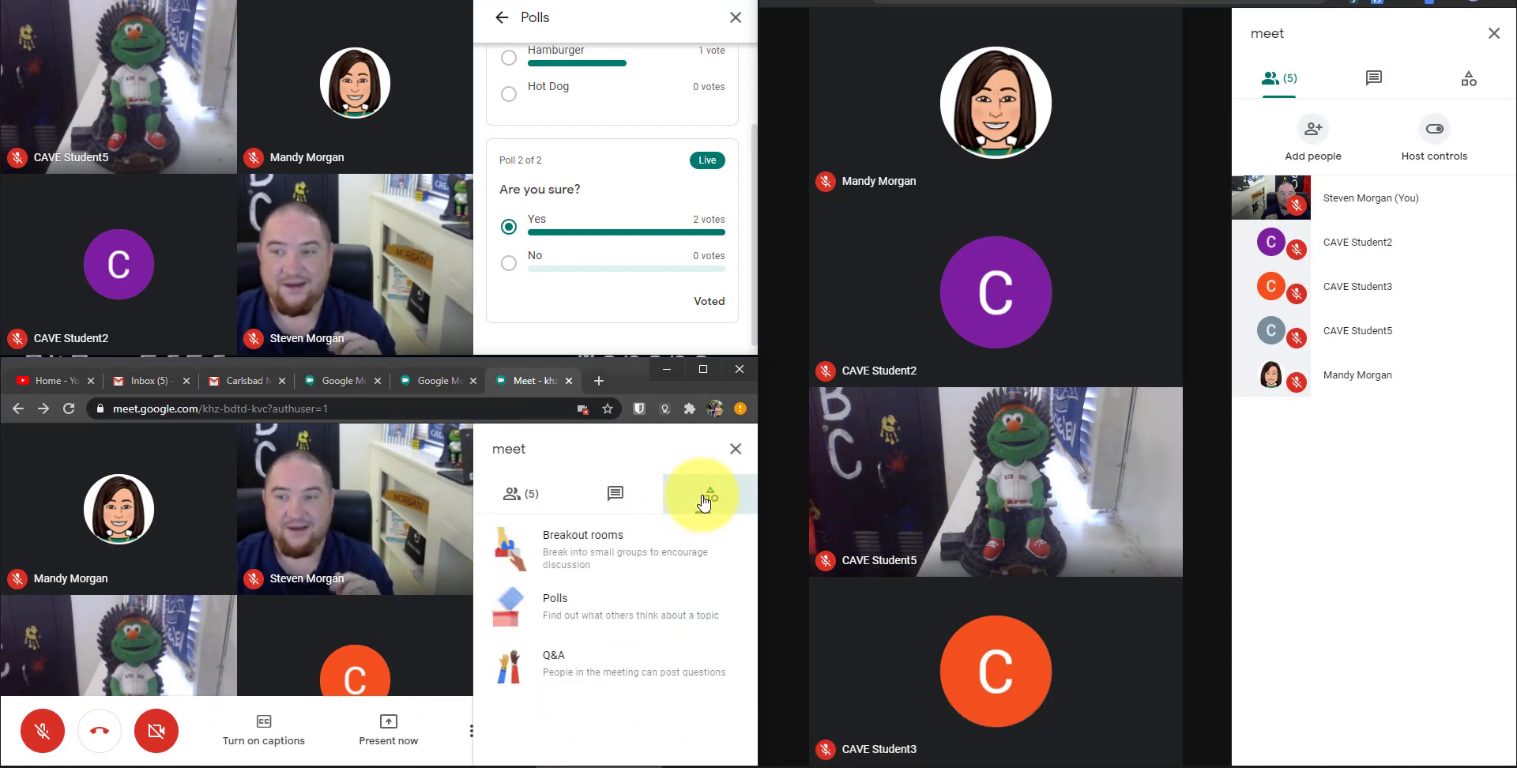
pyautogui.click(578, 664)
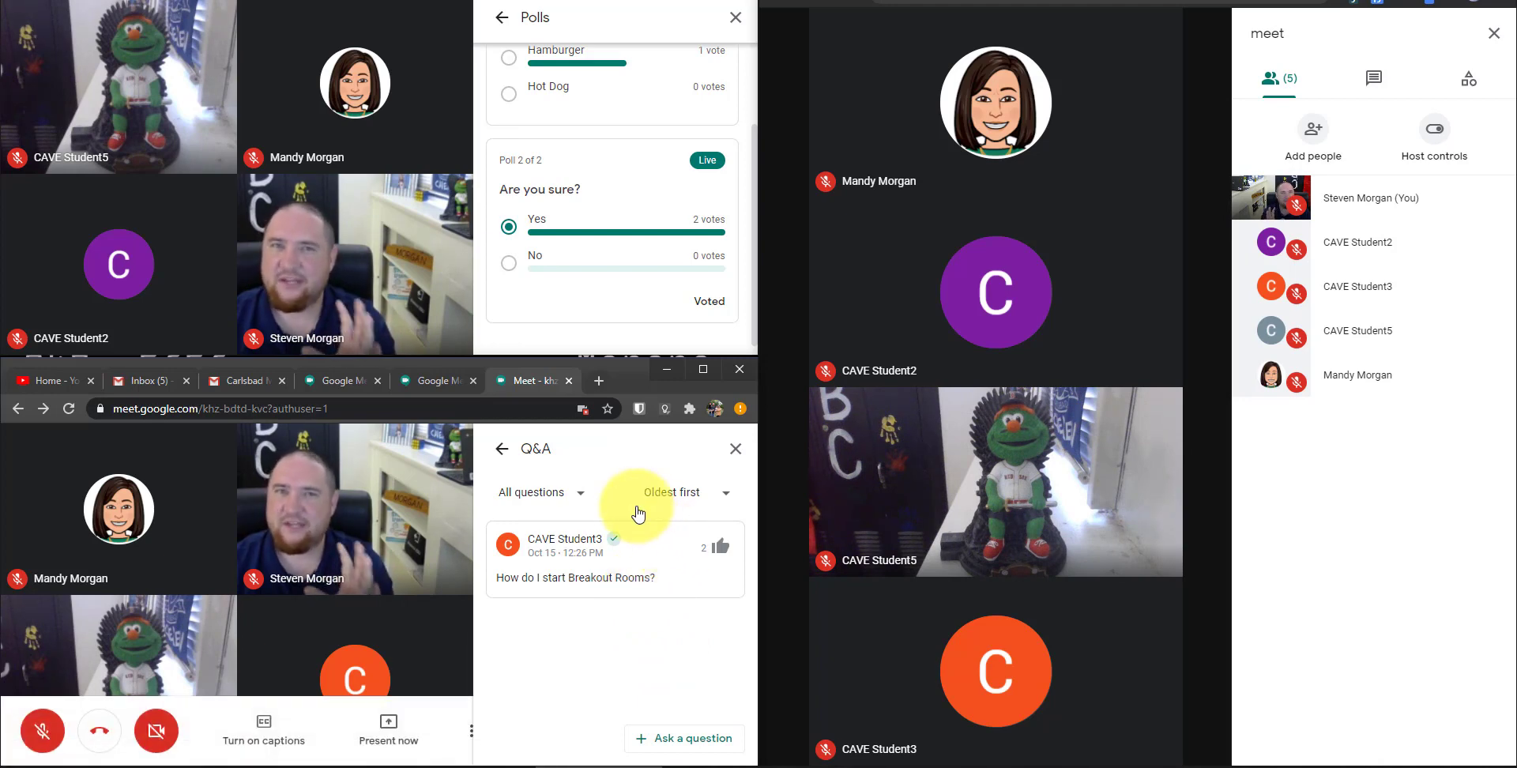
# Step: Close Polls and Q&A in the two student meetings and open the breakout room setup in the host's meeting
pyautogui.click(1362, 464)
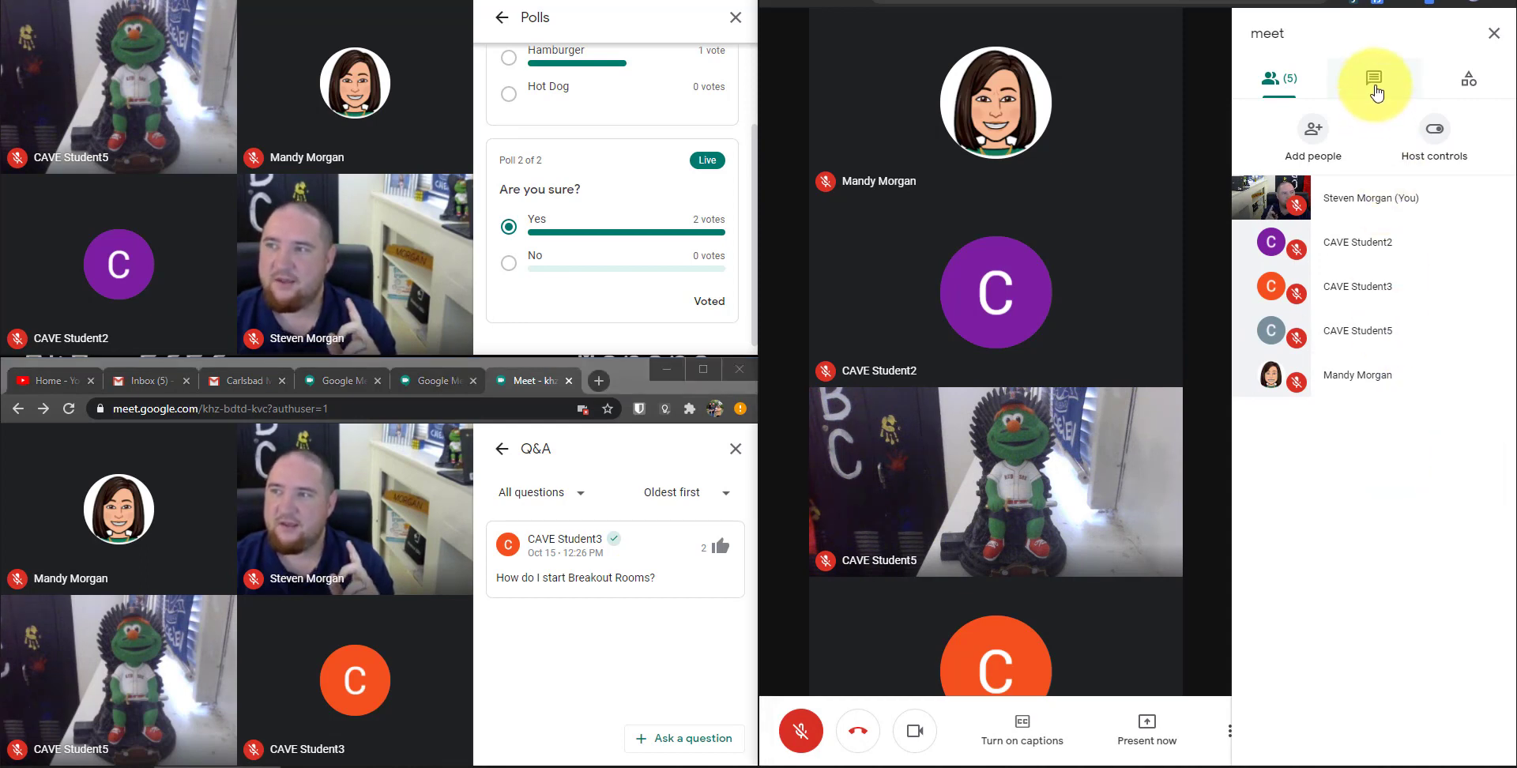
pyautogui.click(1469, 79)
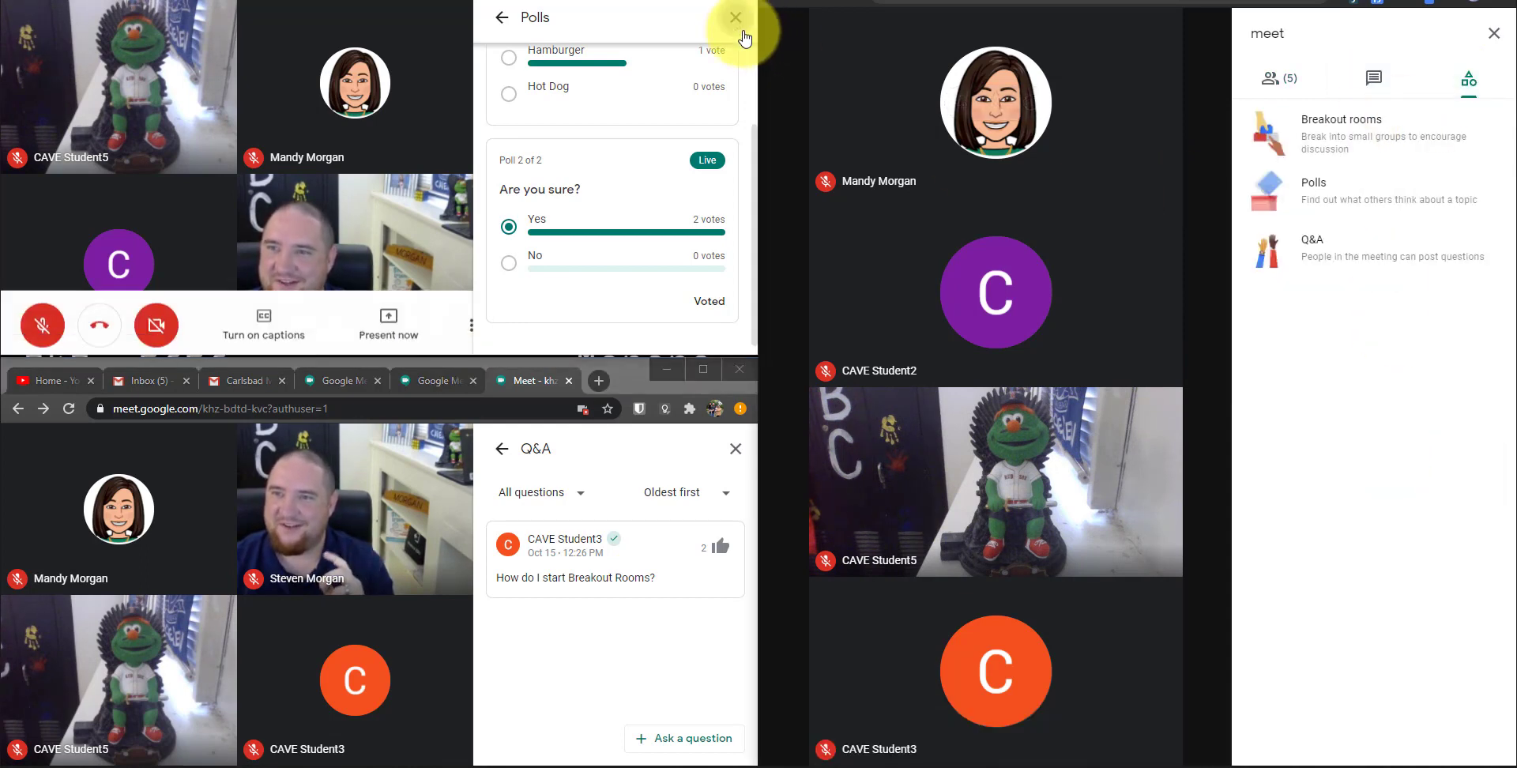
pyautogui.click(741, 32)
pyautogui.click(736, 447)
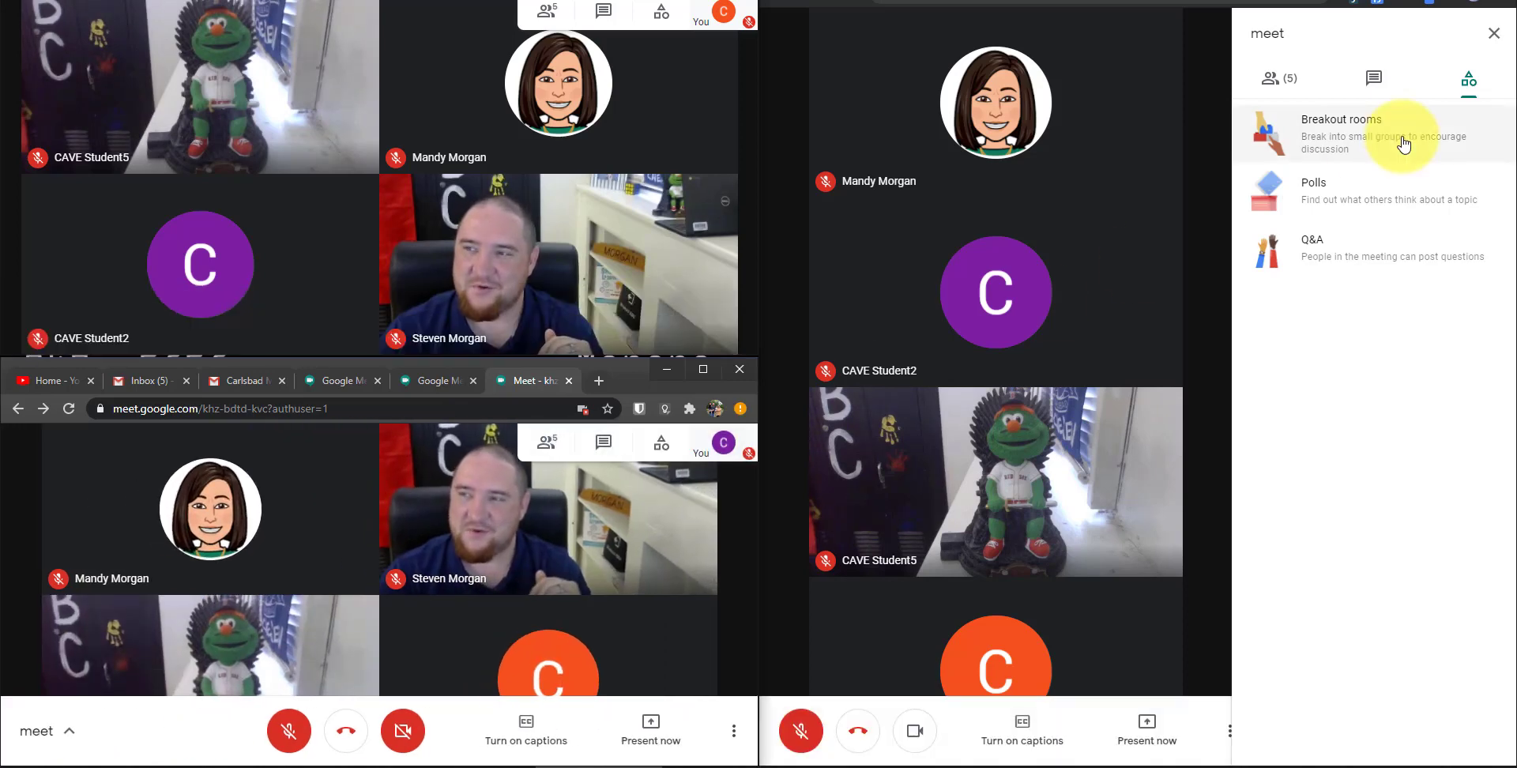
pyautogui.click(1403, 145)
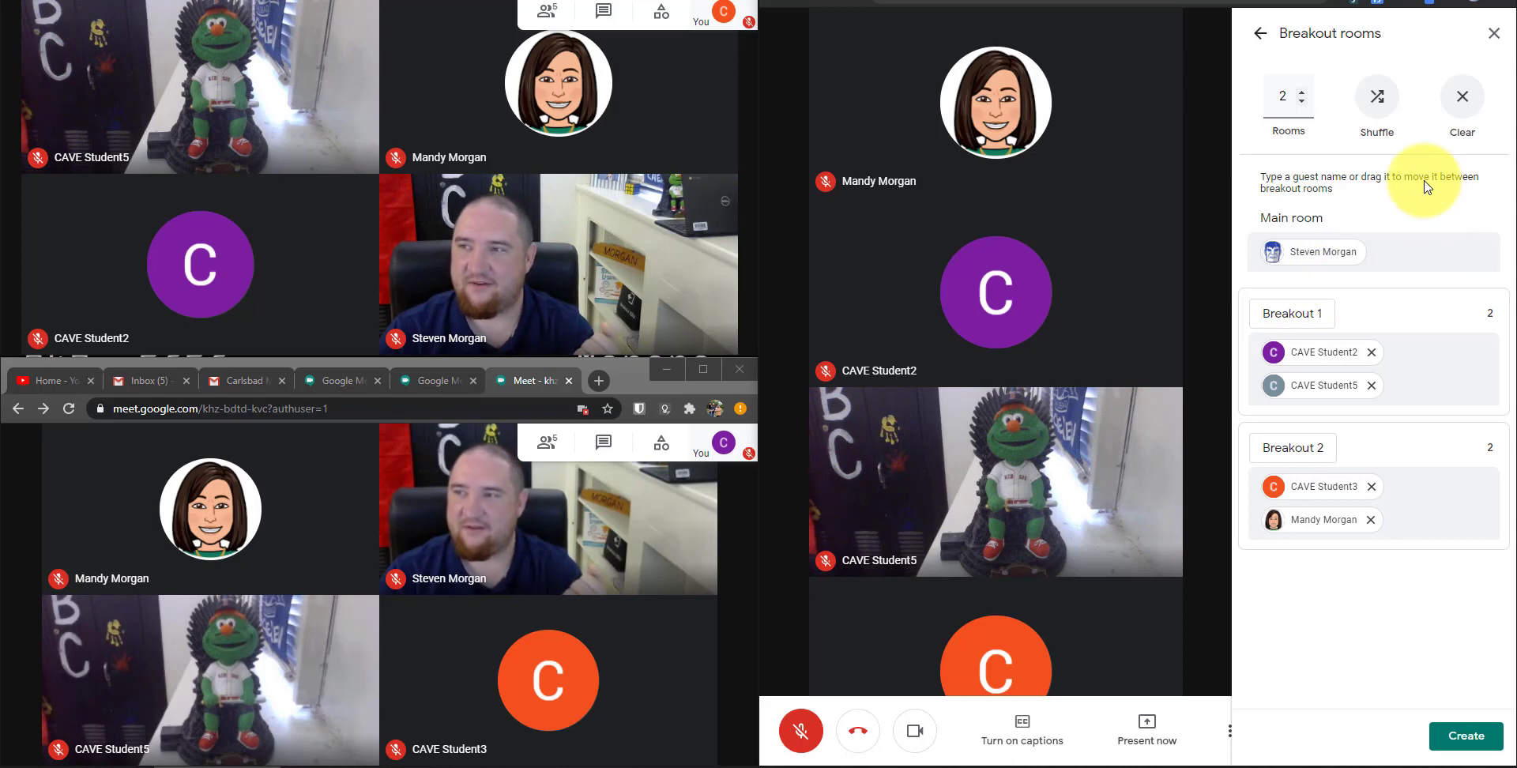
# Step: Raise the number of breakout rooms to 5 and bring it back down to 2
pyautogui.click(1302, 94)
pyautogui.click(1302, 94)
pyautogui.click(1302, 93)
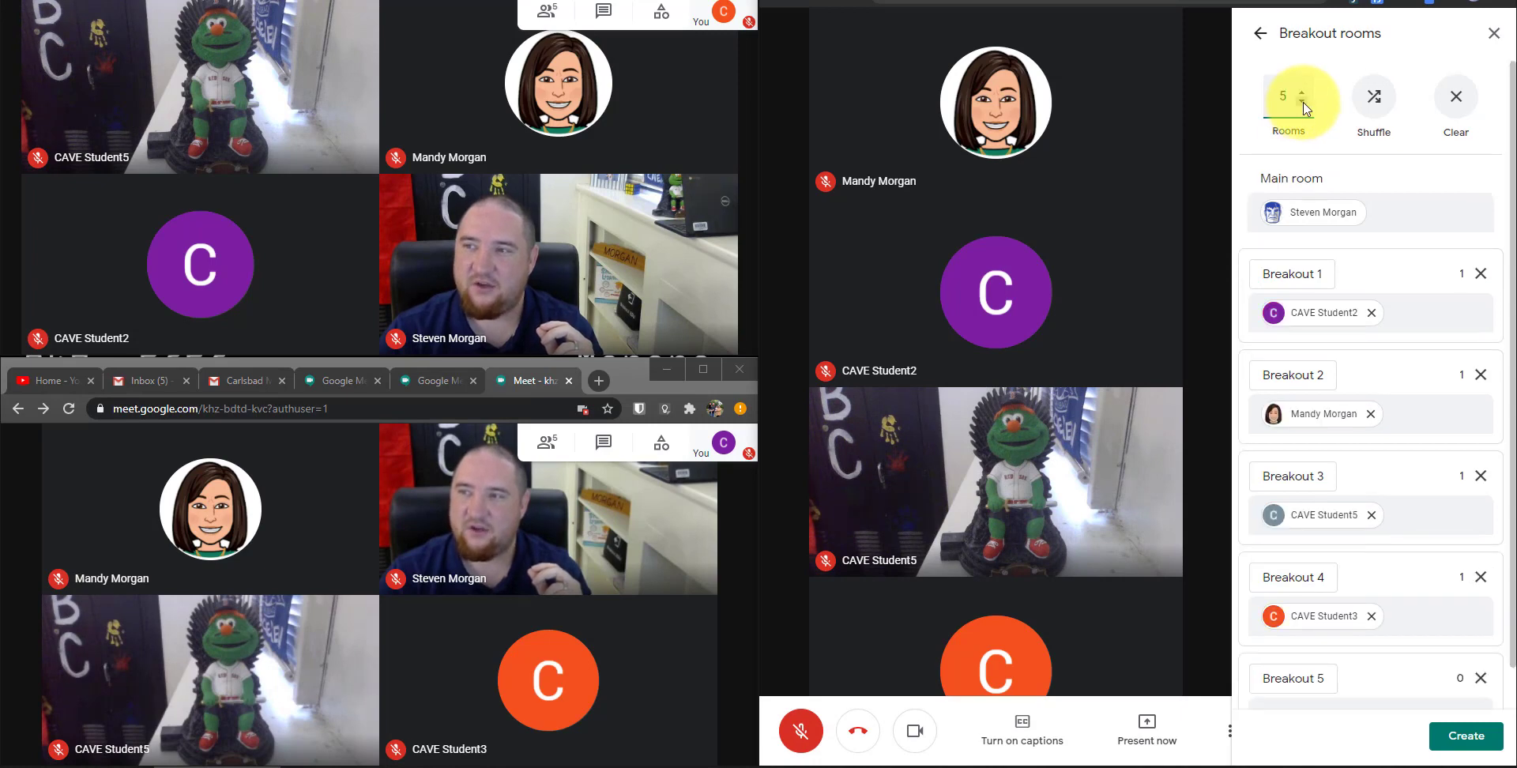
pyautogui.click(1302, 102)
pyautogui.click(1302, 102)
pyautogui.click(1302, 102)
pyautogui.click(1302, 93)
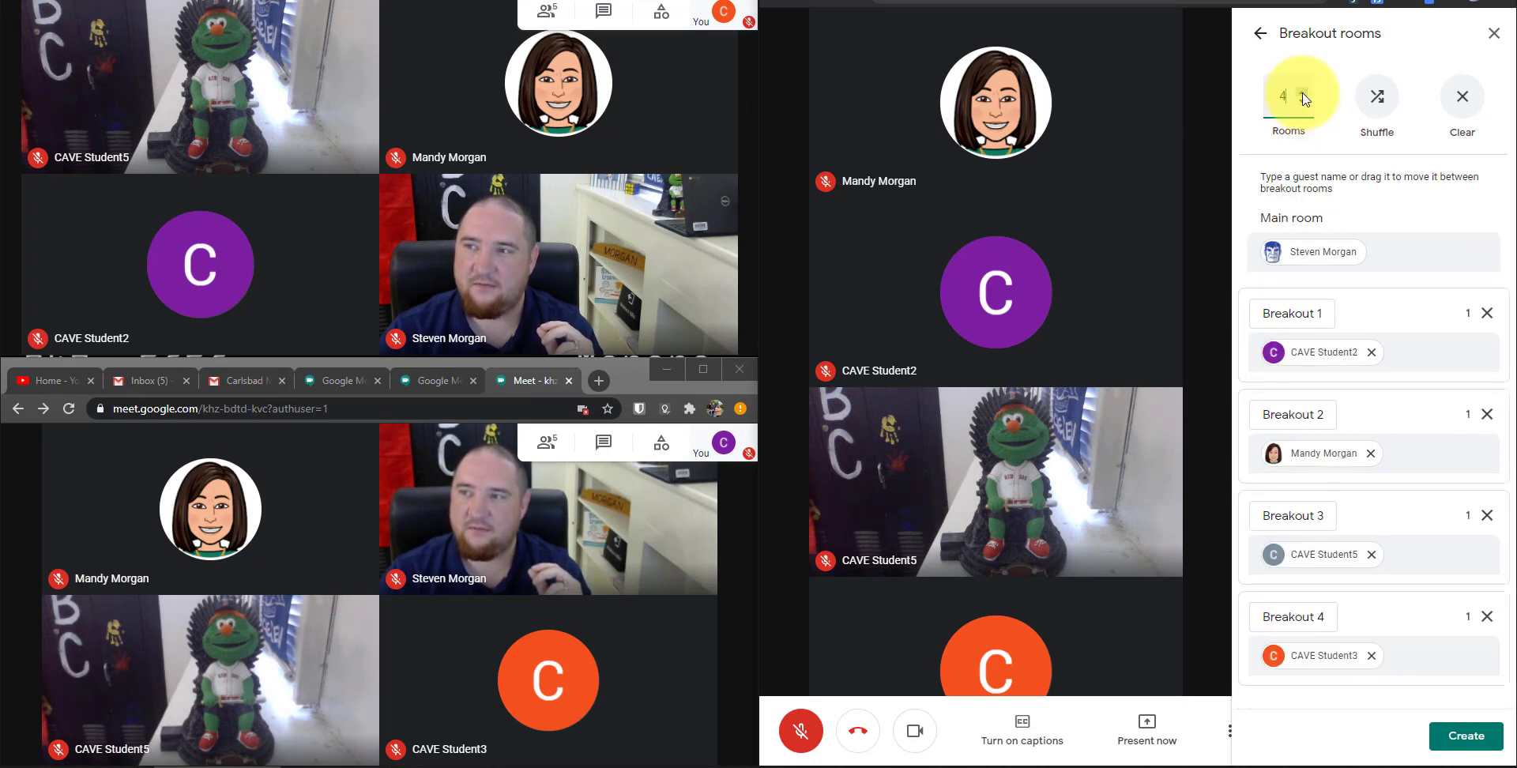
pyautogui.click(1302, 101)
pyautogui.click(1302, 101)
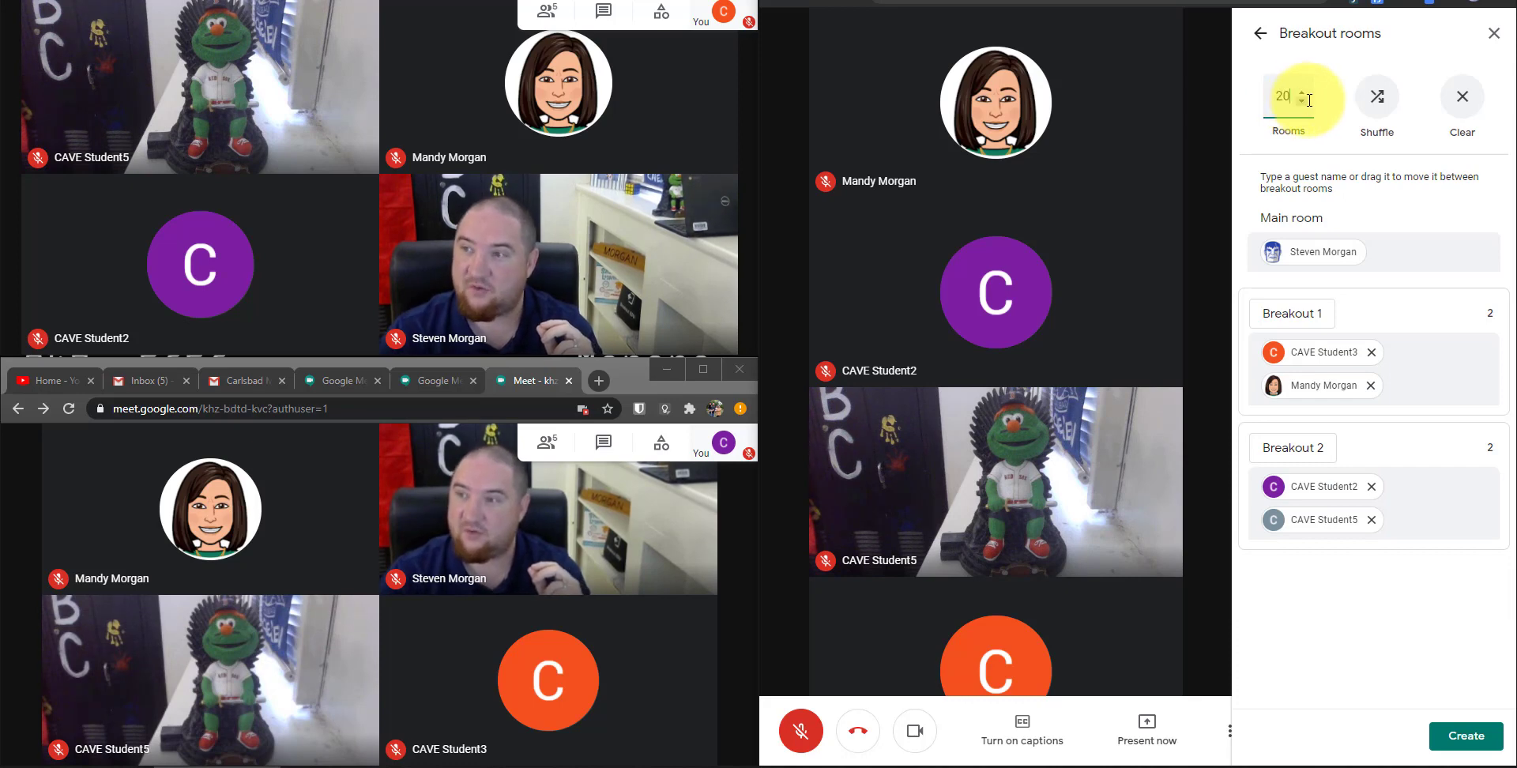
# Step: Set the number of breakout rooms to 20, look through the room list, and reduce the number to 2
pyautogui.write('0')
pyautogui.scroll(-10, 1375, 316)
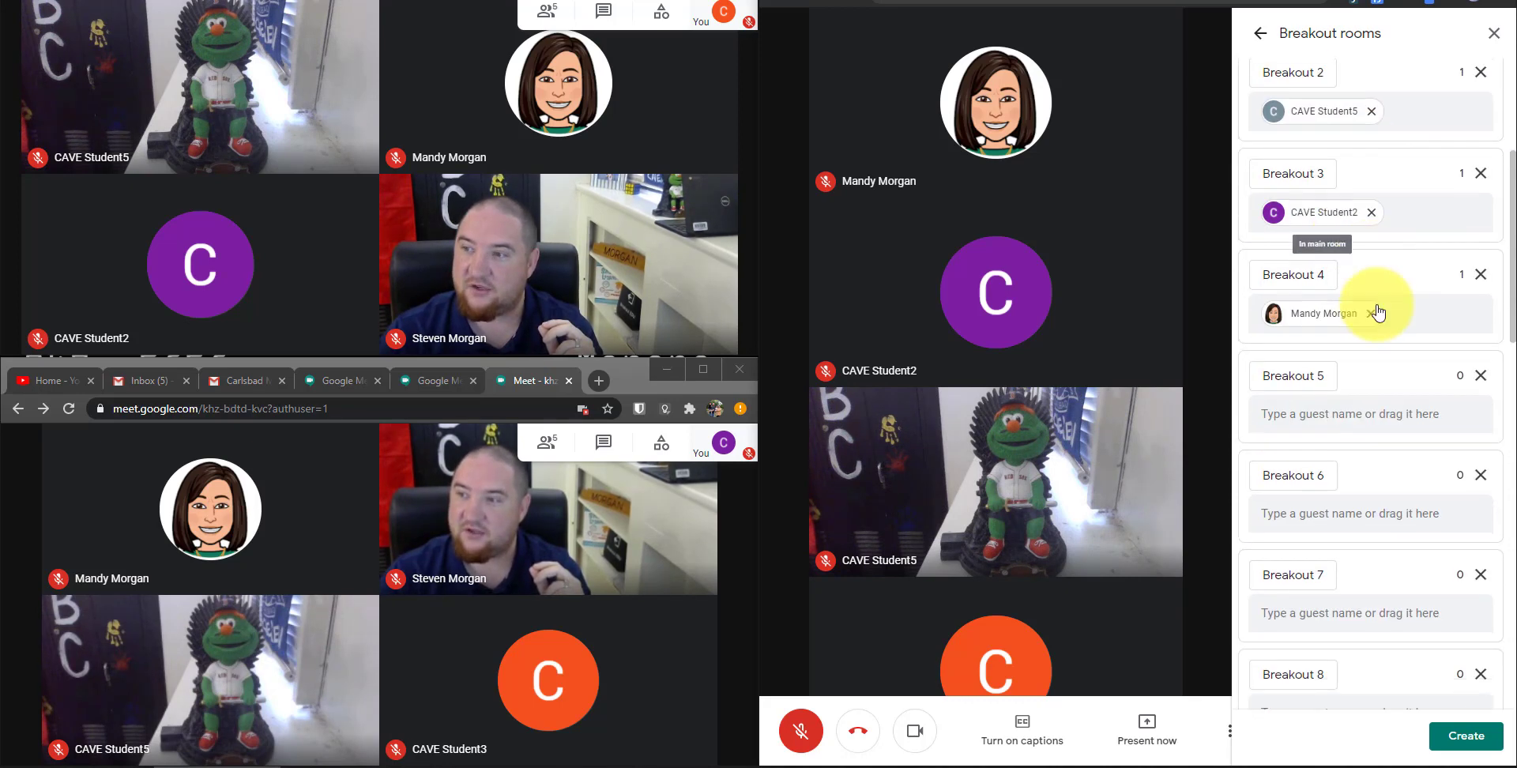
pyautogui.scroll(-9, 1375, 322)
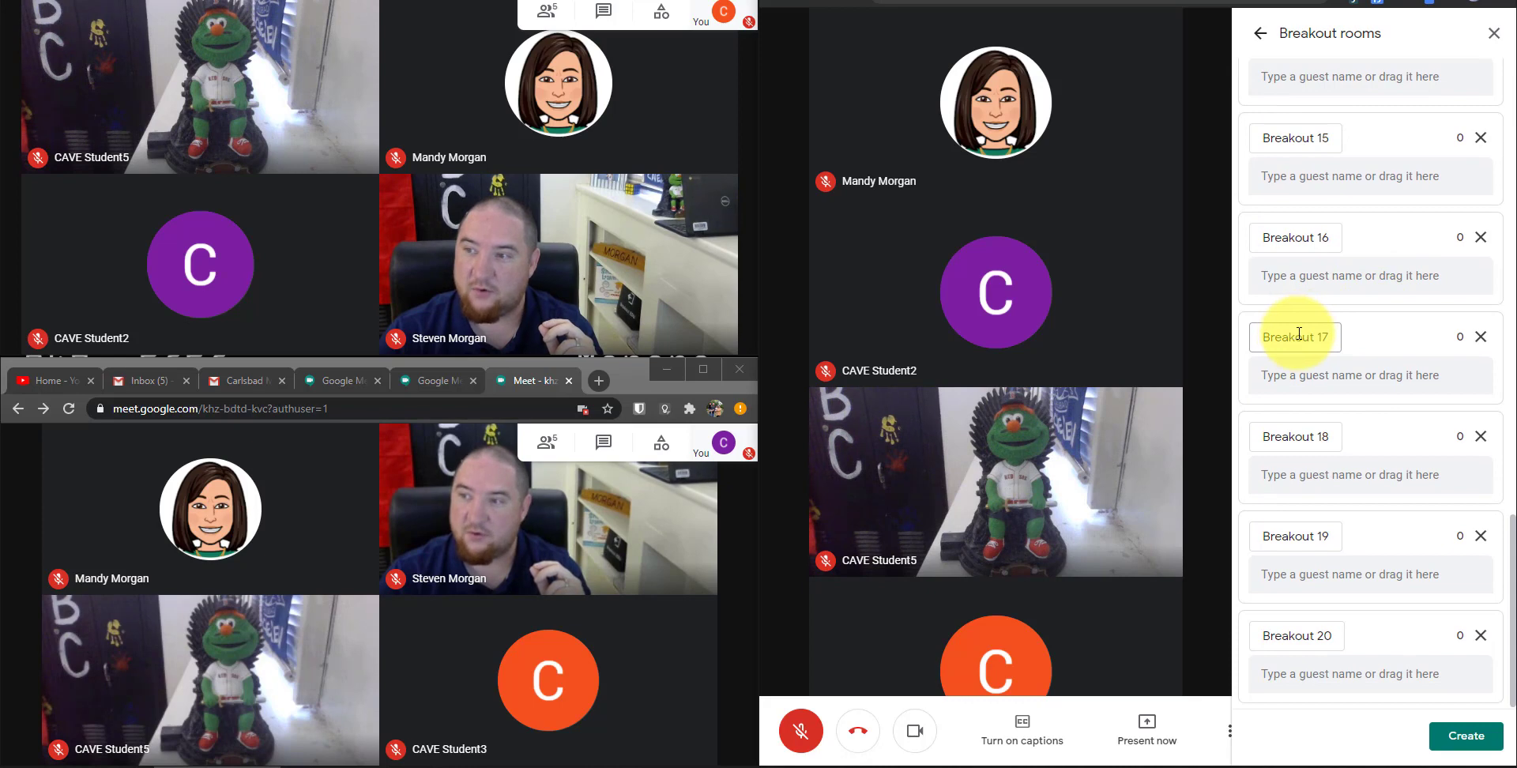
pyautogui.scroll(20, 1299, 336)
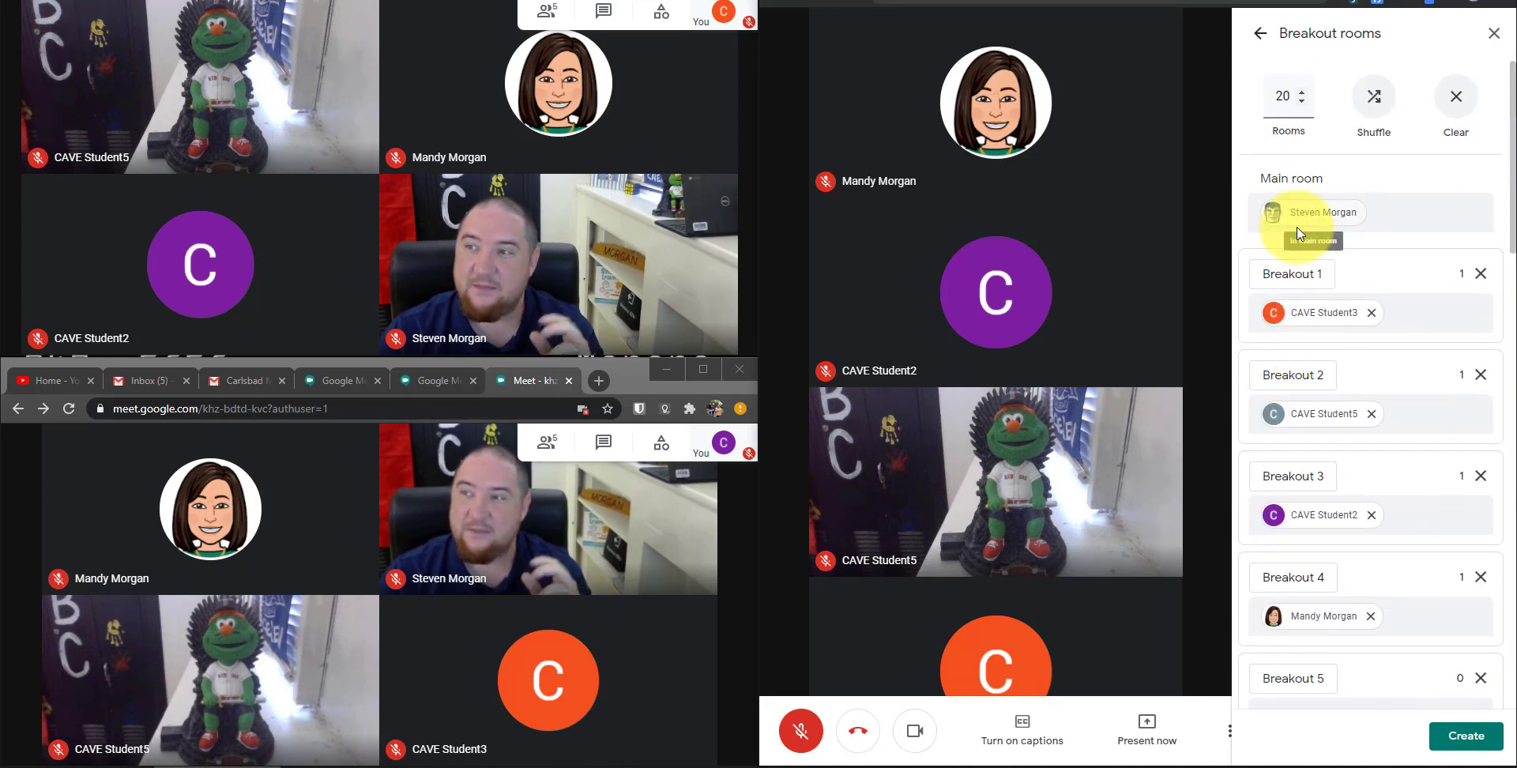
pyautogui.doubleClick(1272, 96)
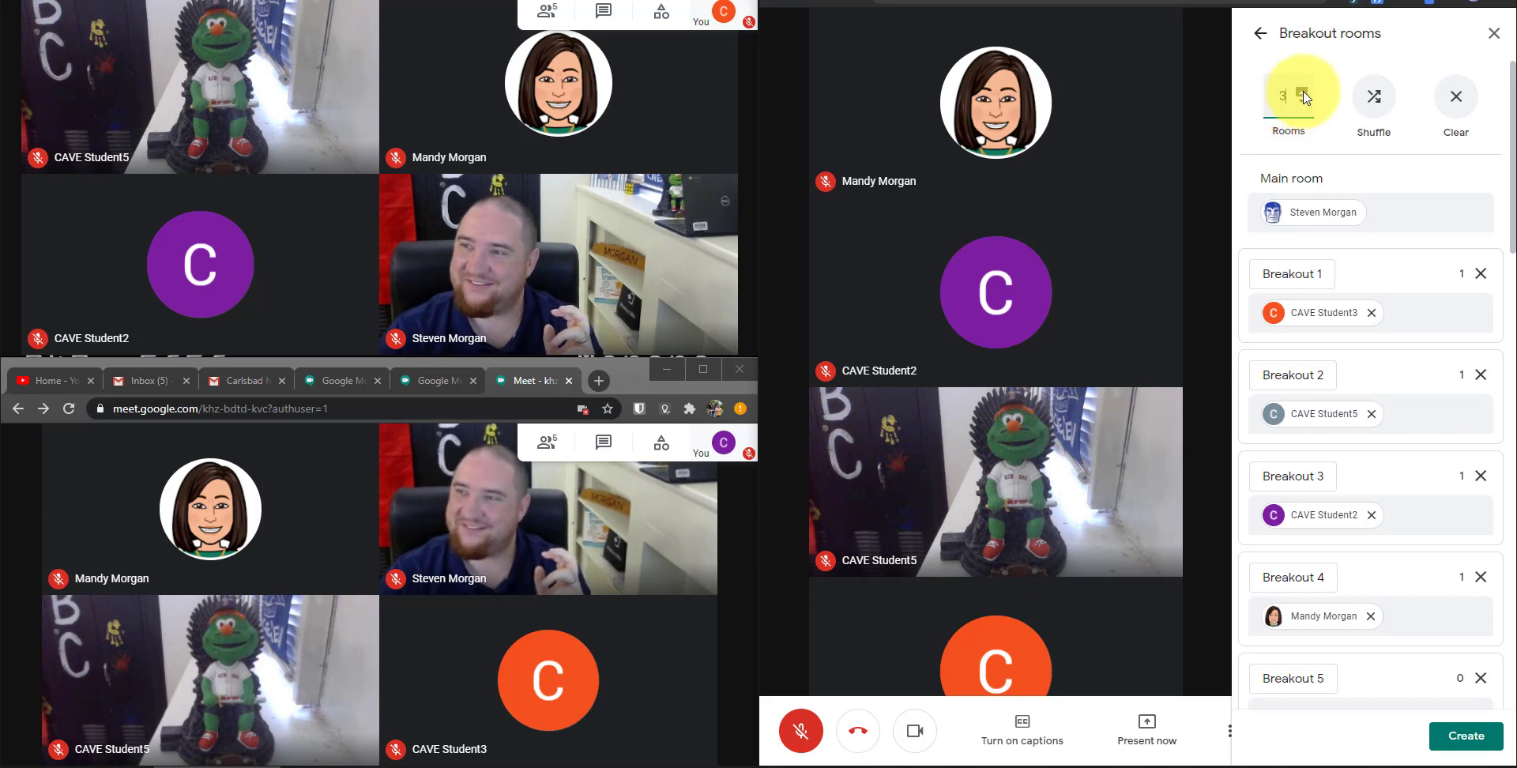
pyautogui.click(1302, 100)
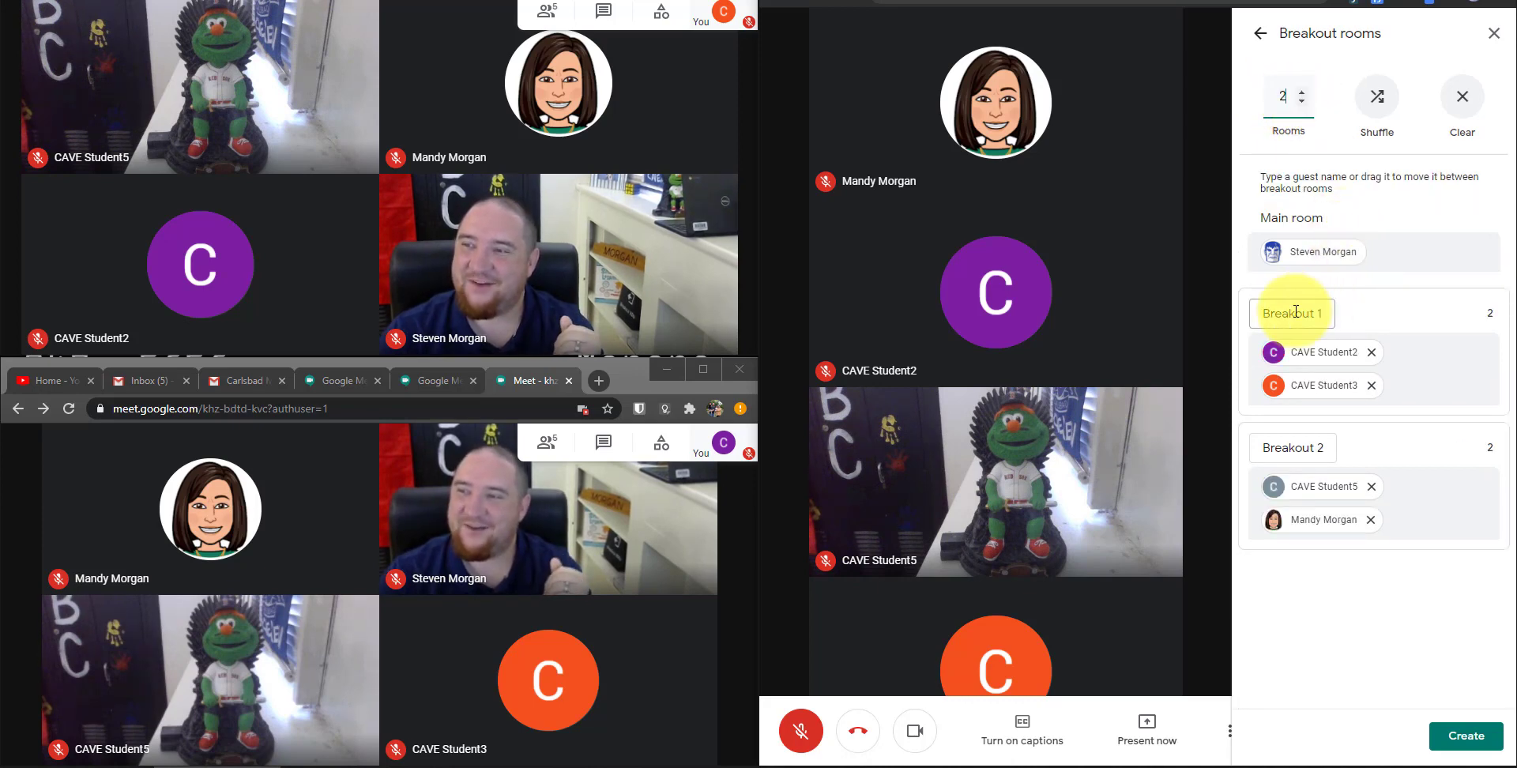
# Step: Rename the two breakout rooms as Question 1 and Question 2
pyautogui.press('BackSpace')
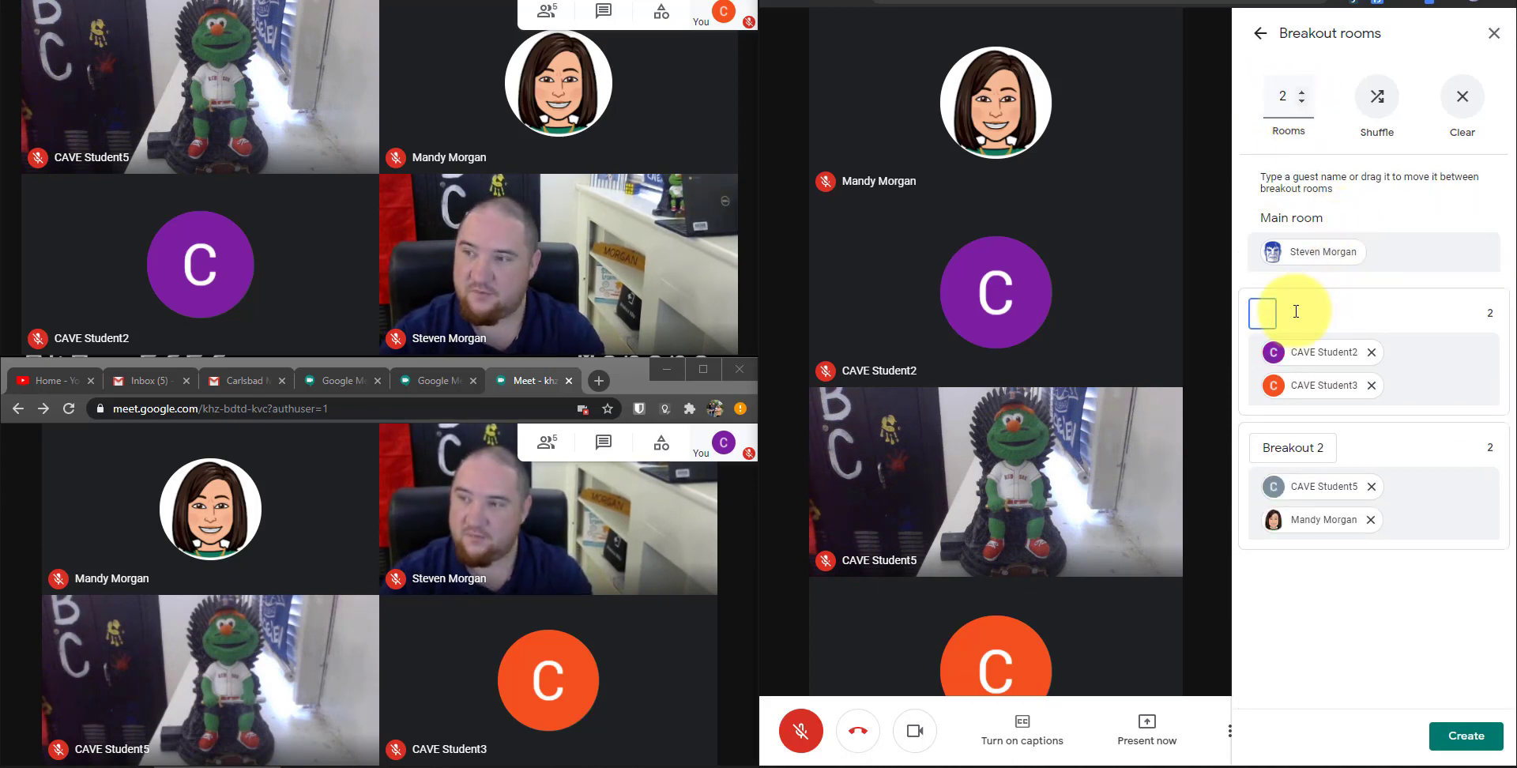
pyautogui.write('Question')
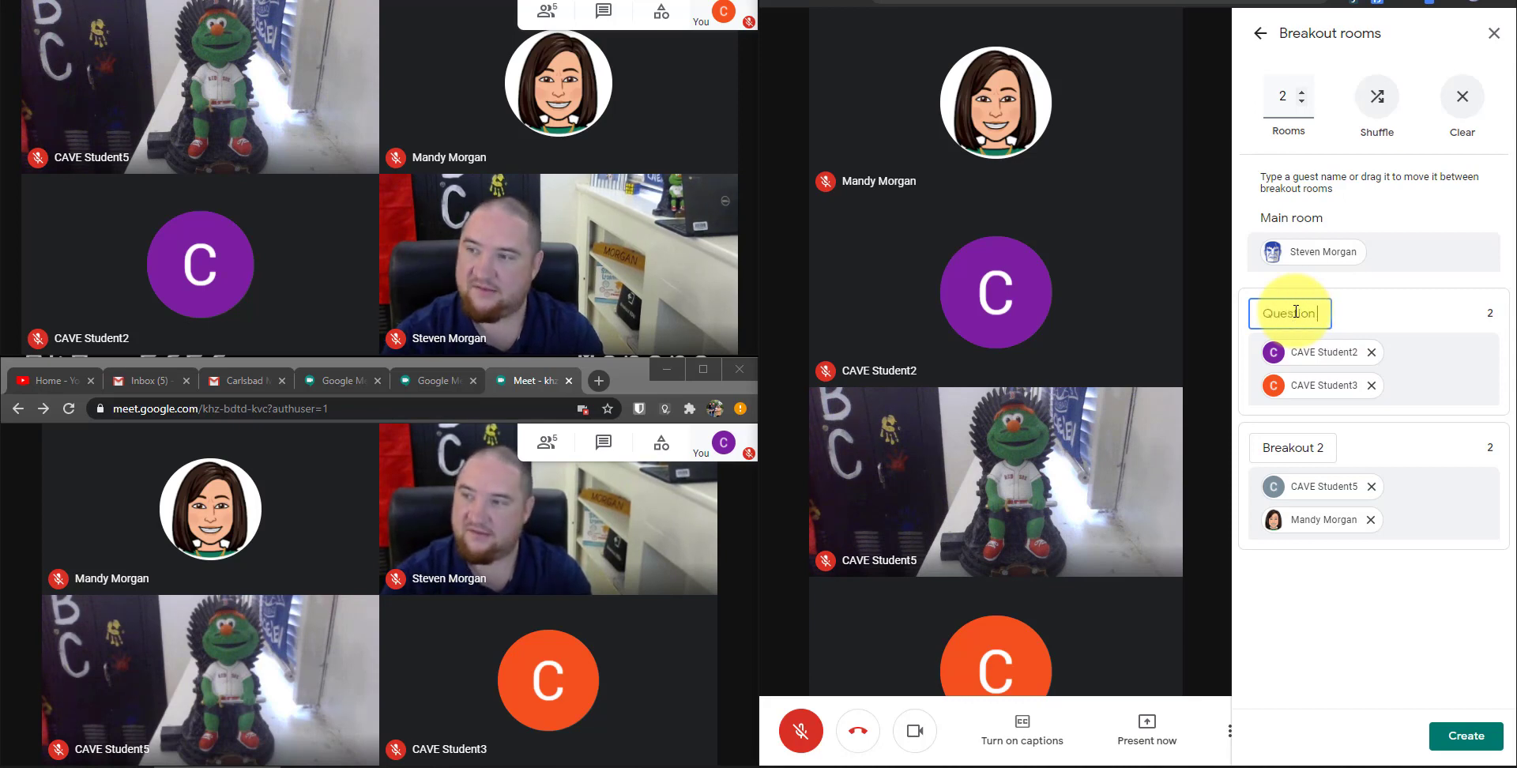
pyautogui.write(' 1')
pyautogui.click(1291, 448)
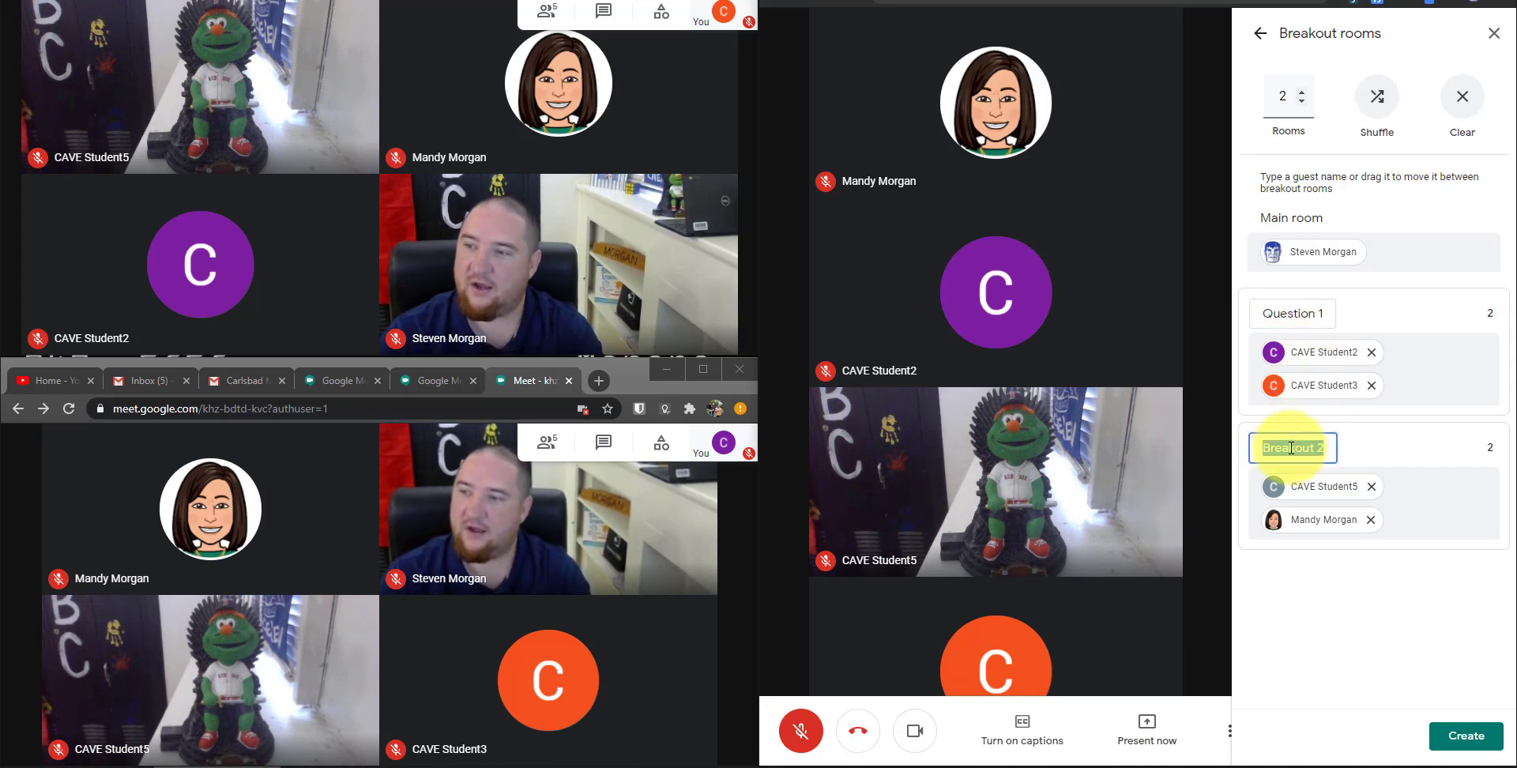
pyautogui.write('Question')
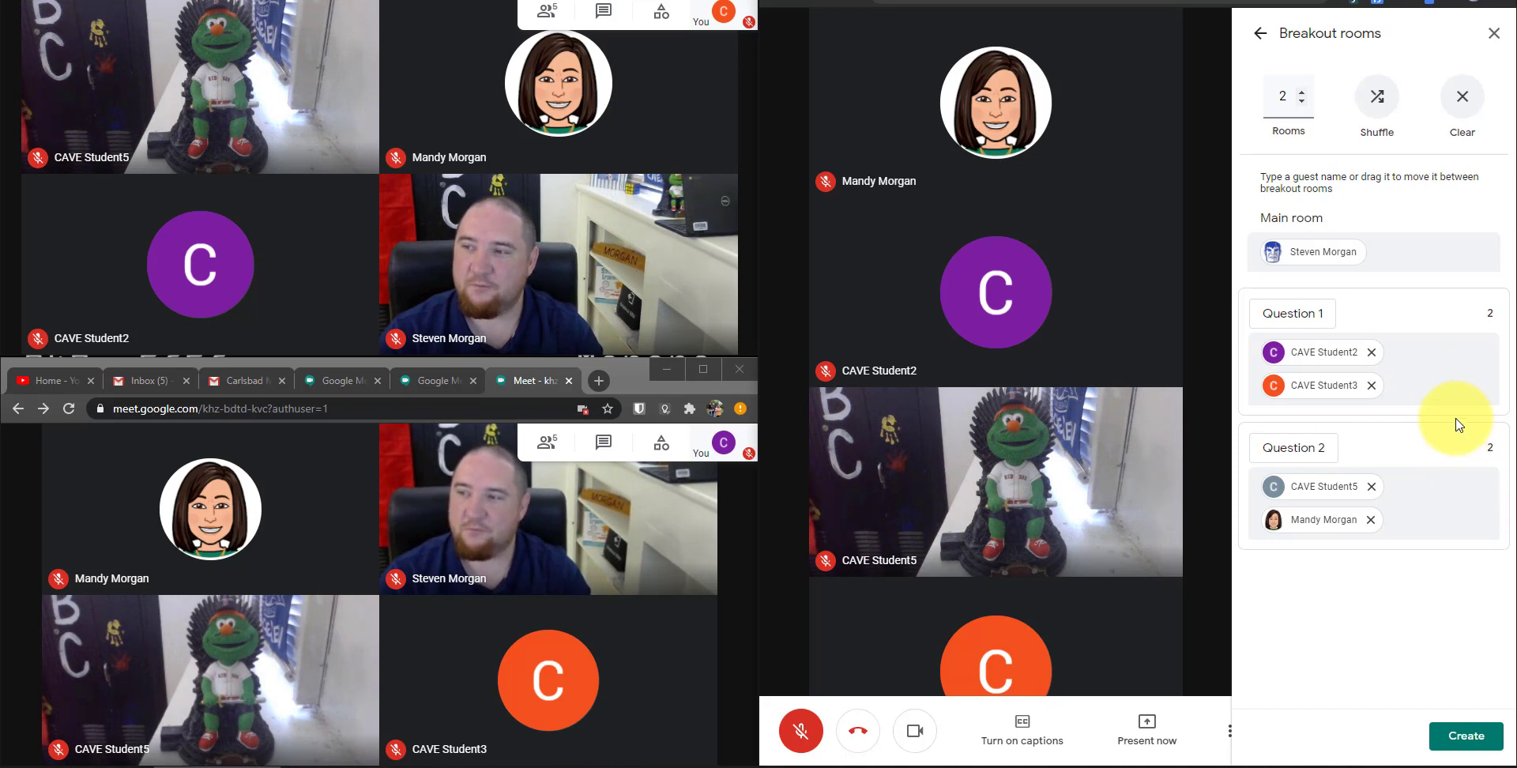
# Step: Shuffle the participants between the two breakout rooms twice and clear all room assignments
pyautogui.click(1377, 107)
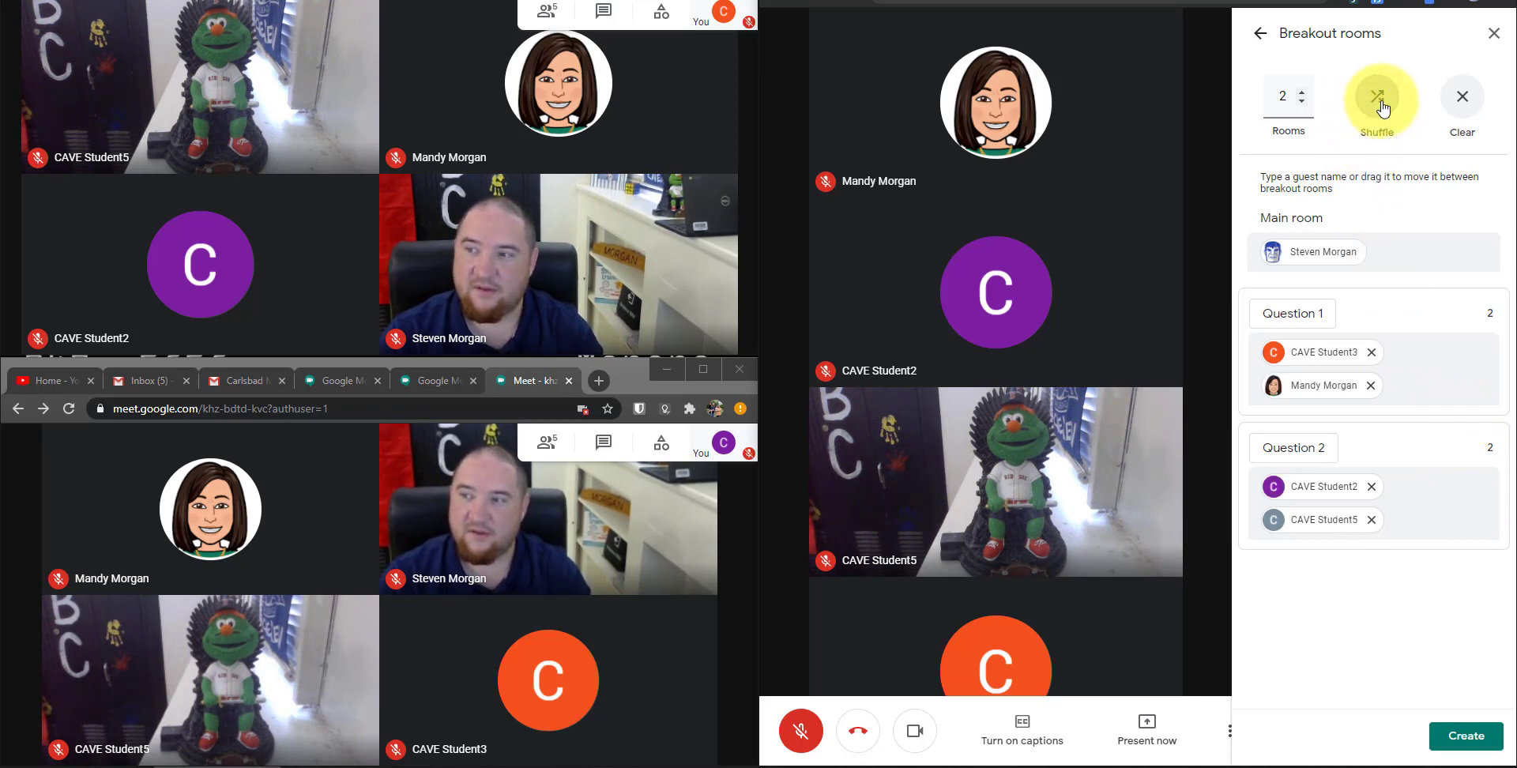
pyautogui.click(1381, 108)
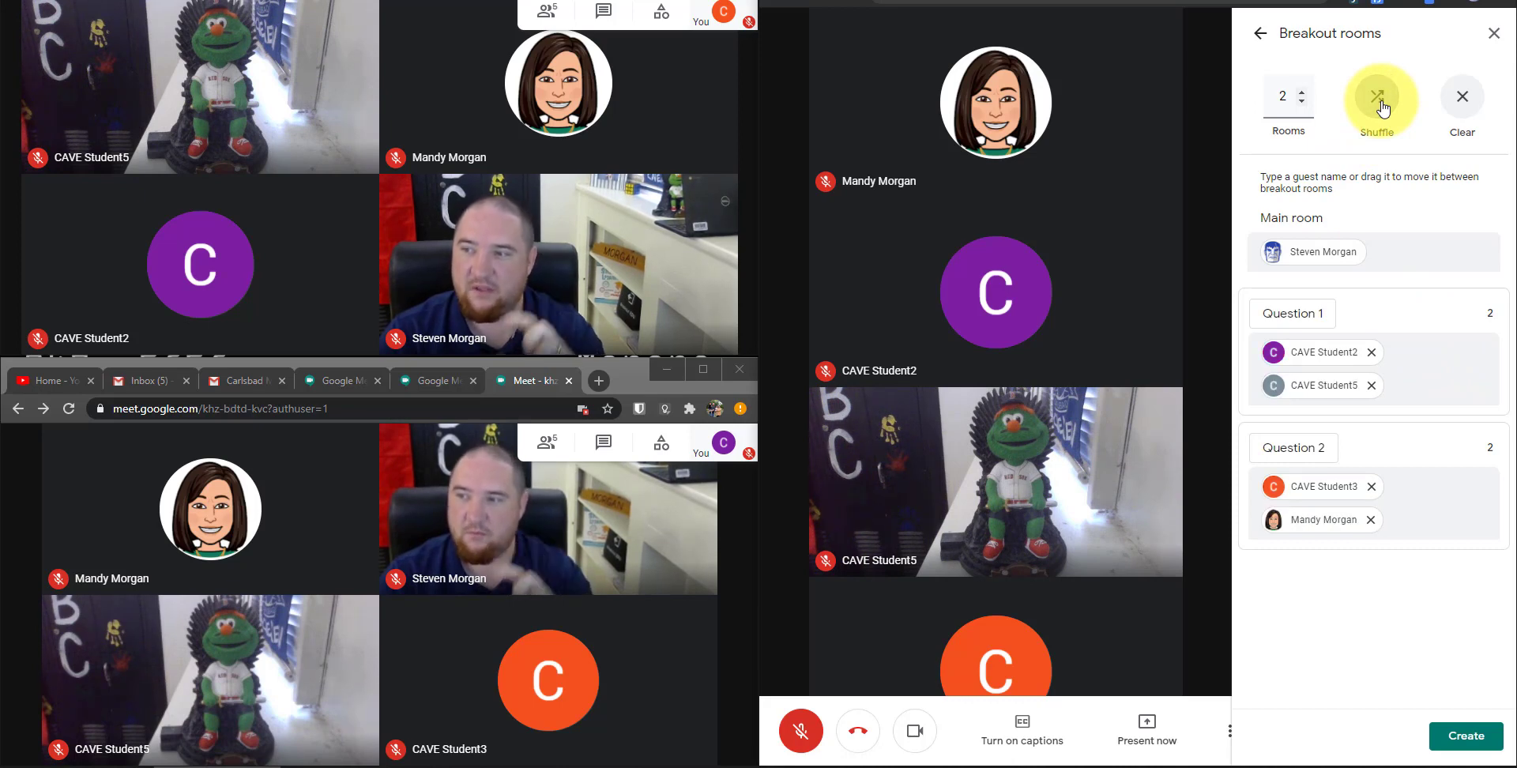
pyautogui.click(1463, 110)
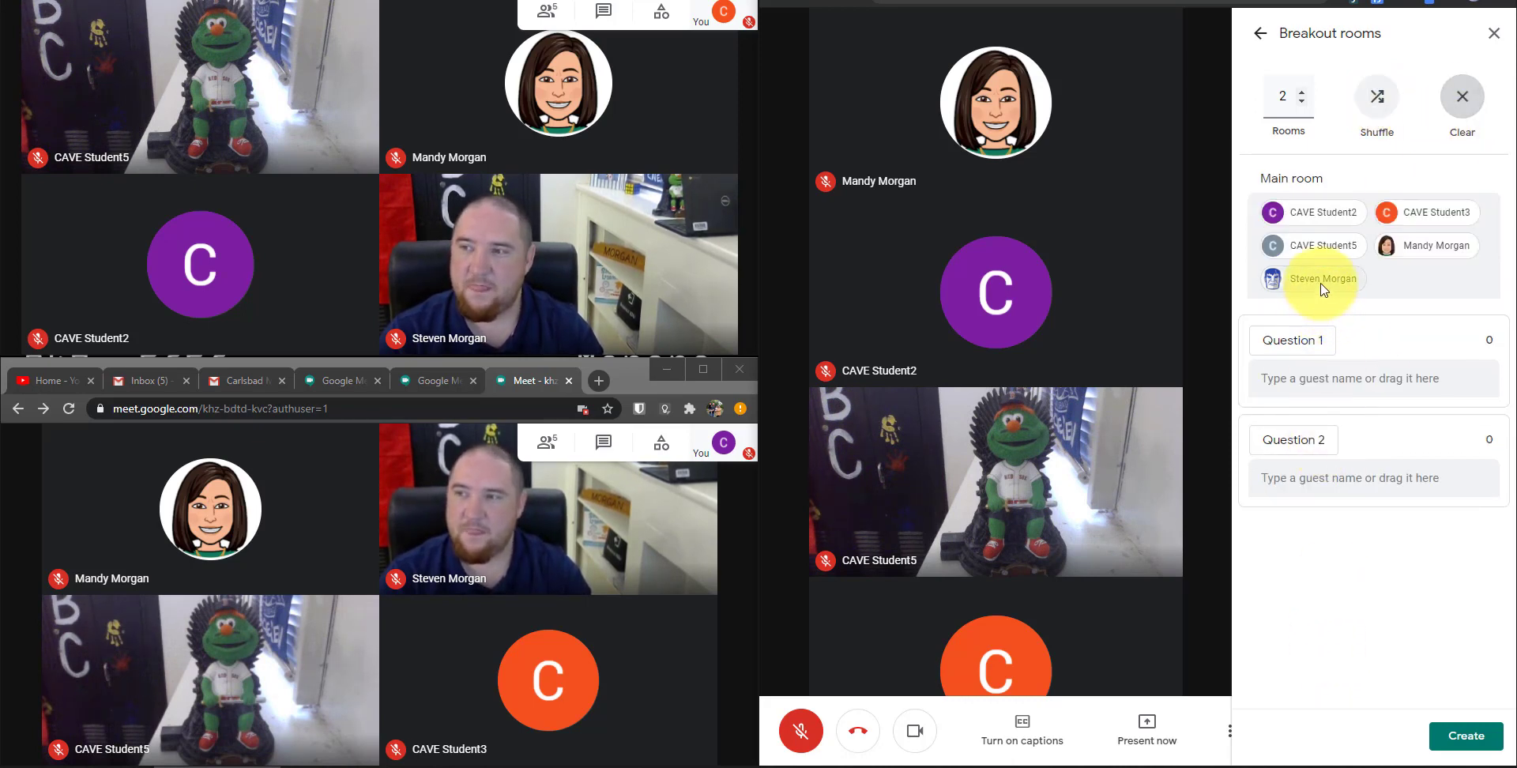
# Step: Assign CAVE Student3 and CAVE Student5 to Question 1 and the other guests to Question 2, and try moving the host into Question 1 and back
pyautogui.moveTo(1326, 253); pyautogui.dragTo(1272, 379)
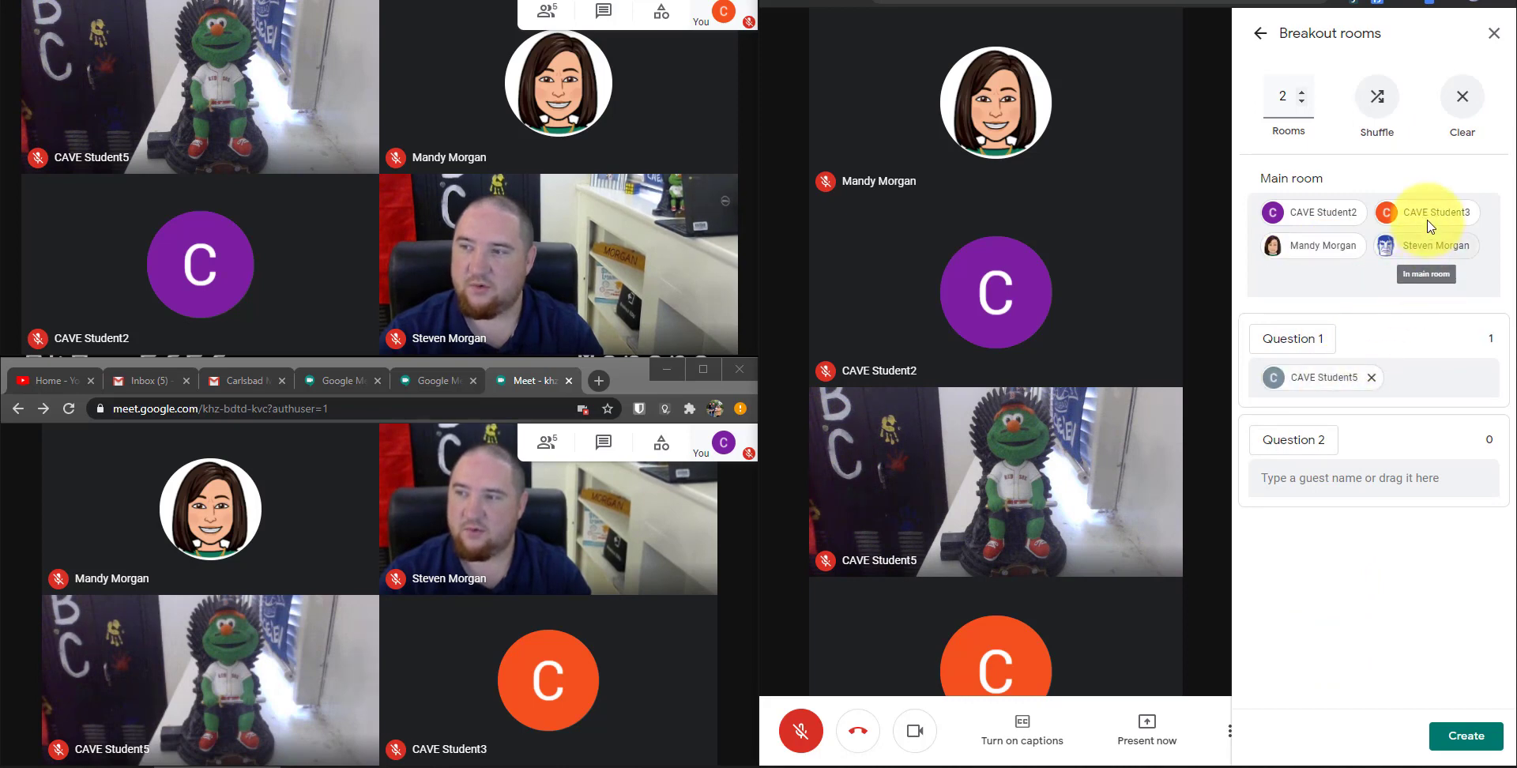
pyautogui.moveTo(1422, 212); pyautogui.dragTo(1432, 366)
pyautogui.moveTo(1316, 212); pyautogui.dragTo(1336, 474)
pyautogui.moveTo(1317, 250); pyautogui.dragTo(1422, 519)
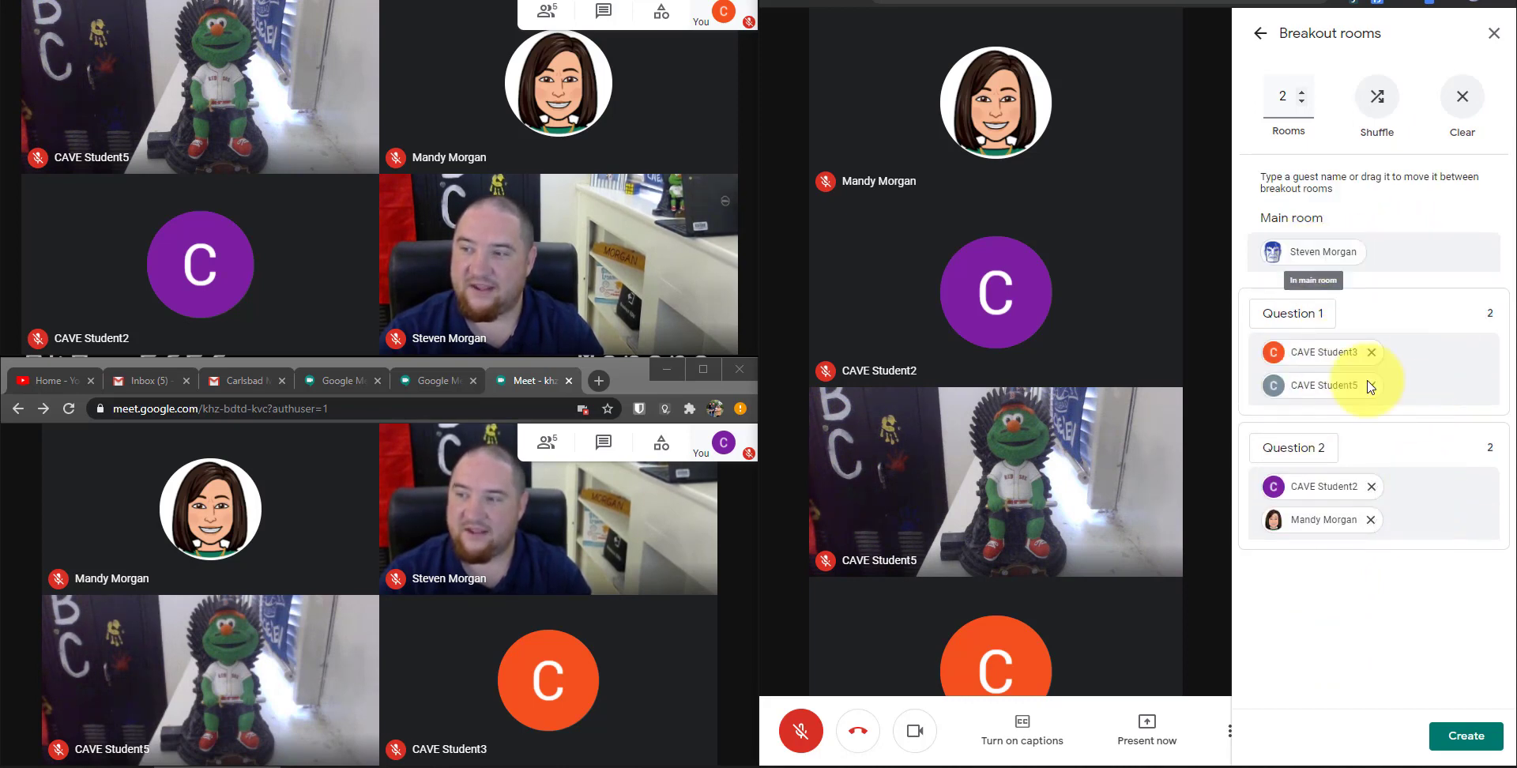
pyautogui.moveTo(1304, 252); pyautogui.dragTo(1434, 376)
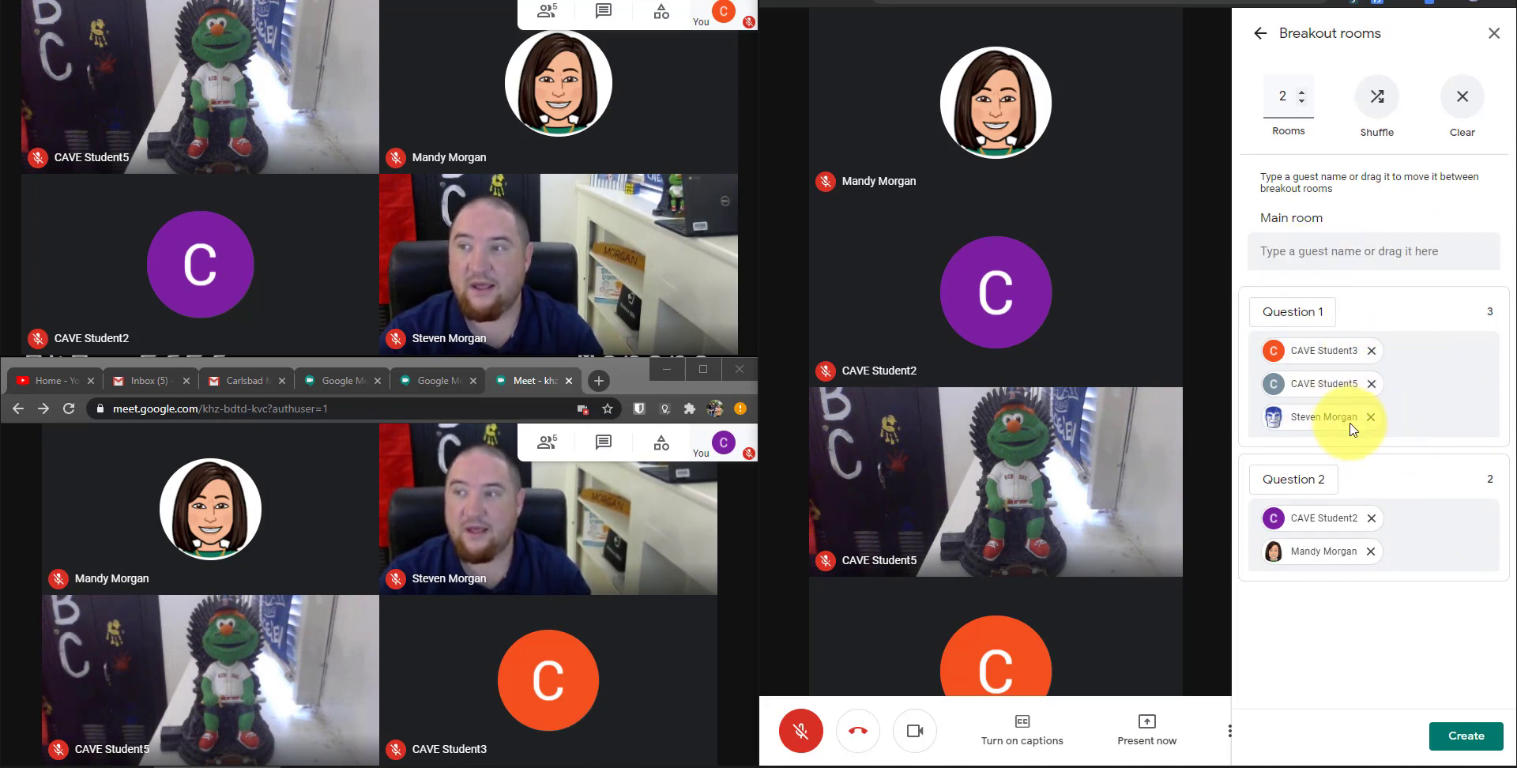
pyautogui.moveTo(1317, 423); pyautogui.dragTo(1319, 263)
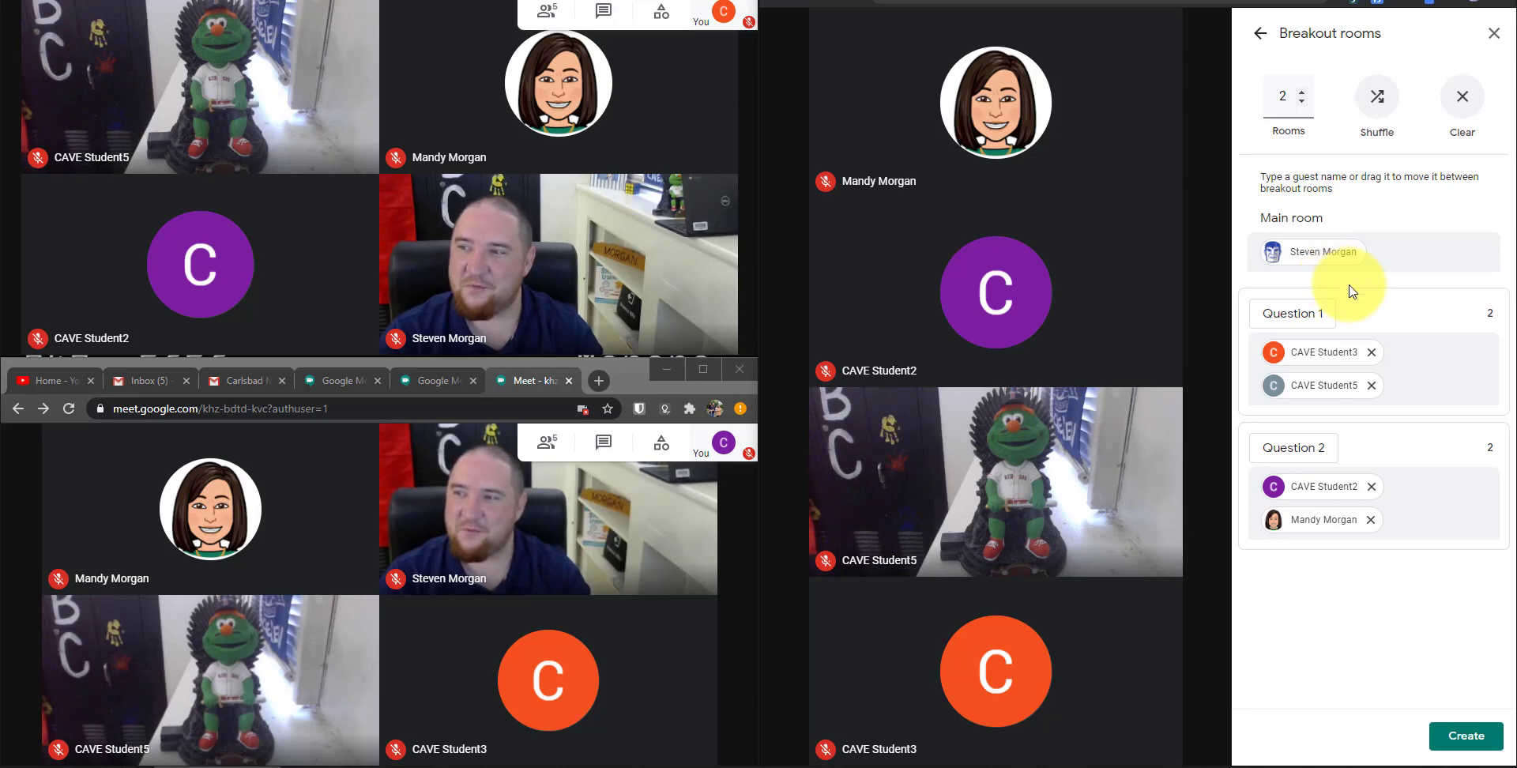
# Step: Shuffle the participants again, and move CAVE Student2 to Question 2 and CAVE Student3 to Question 1
pyautogui.click(1379, 116)
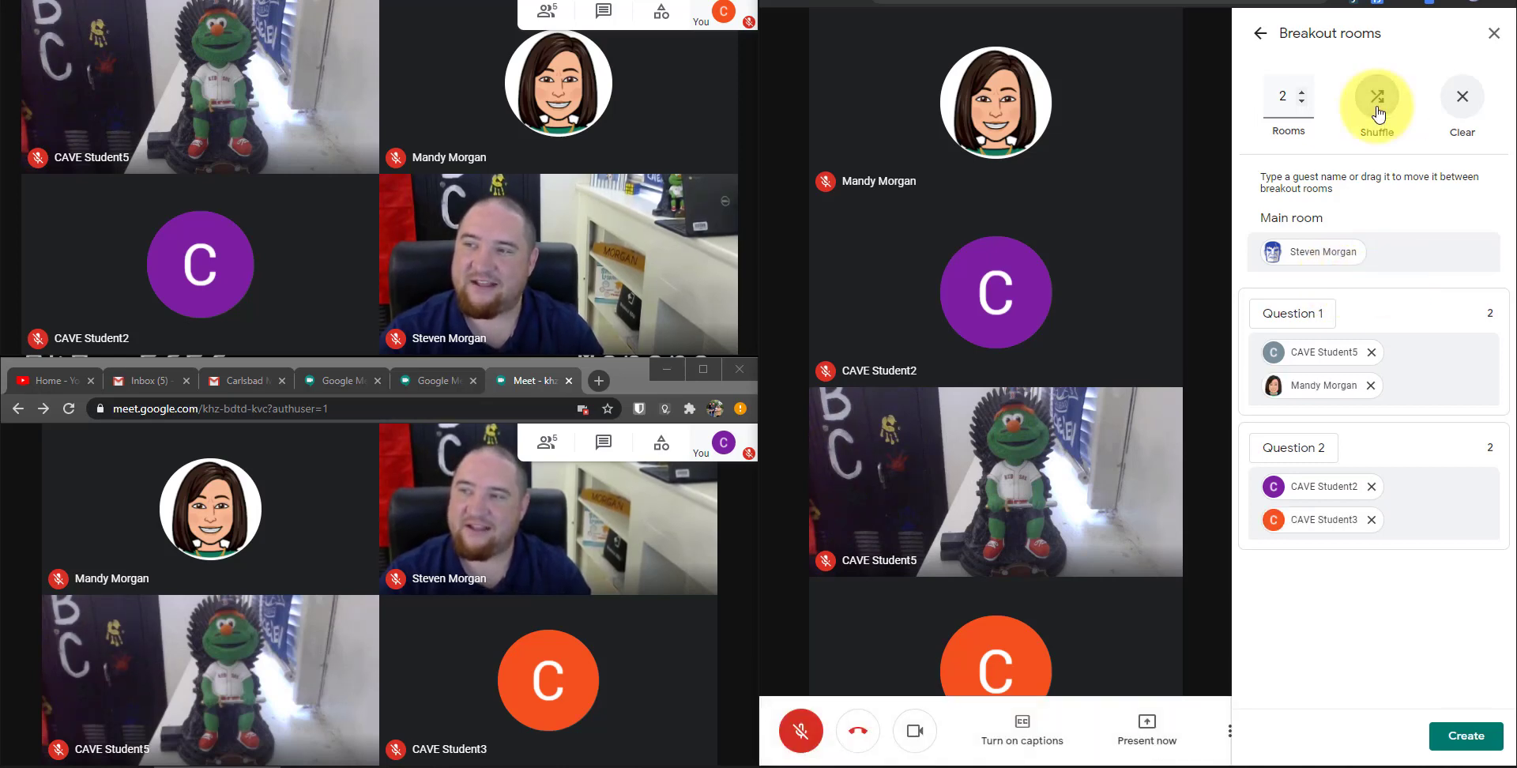
pyautogui.moveTo(1300, 478); pyautogui.dragTo(1330, 406)
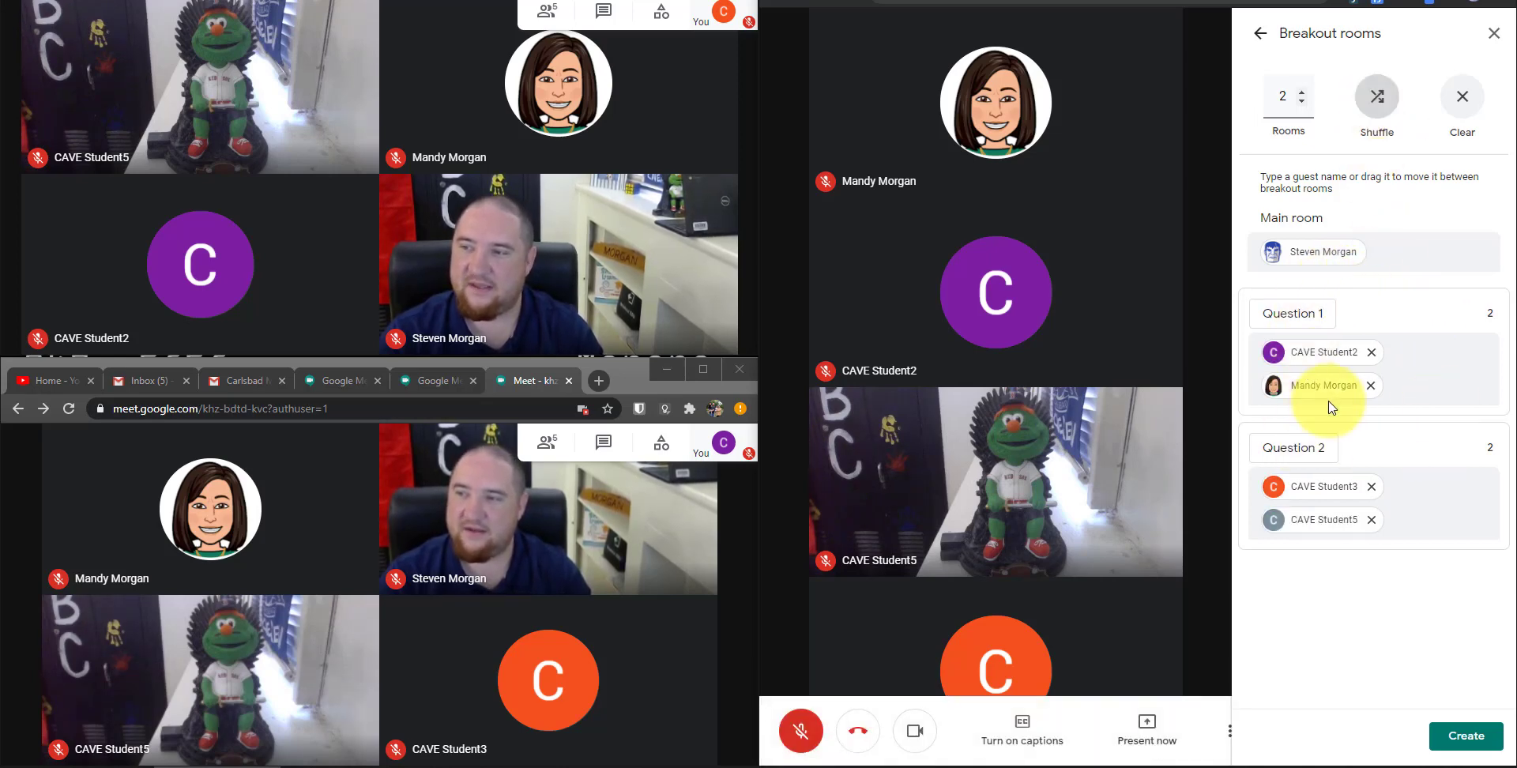
pyautogui.moveTo(1304, 354); pyautogui.dragTo(1436, 514)
pyautogui.moveTo(1346, 480); pyautogui.dragTo(1418, 363)
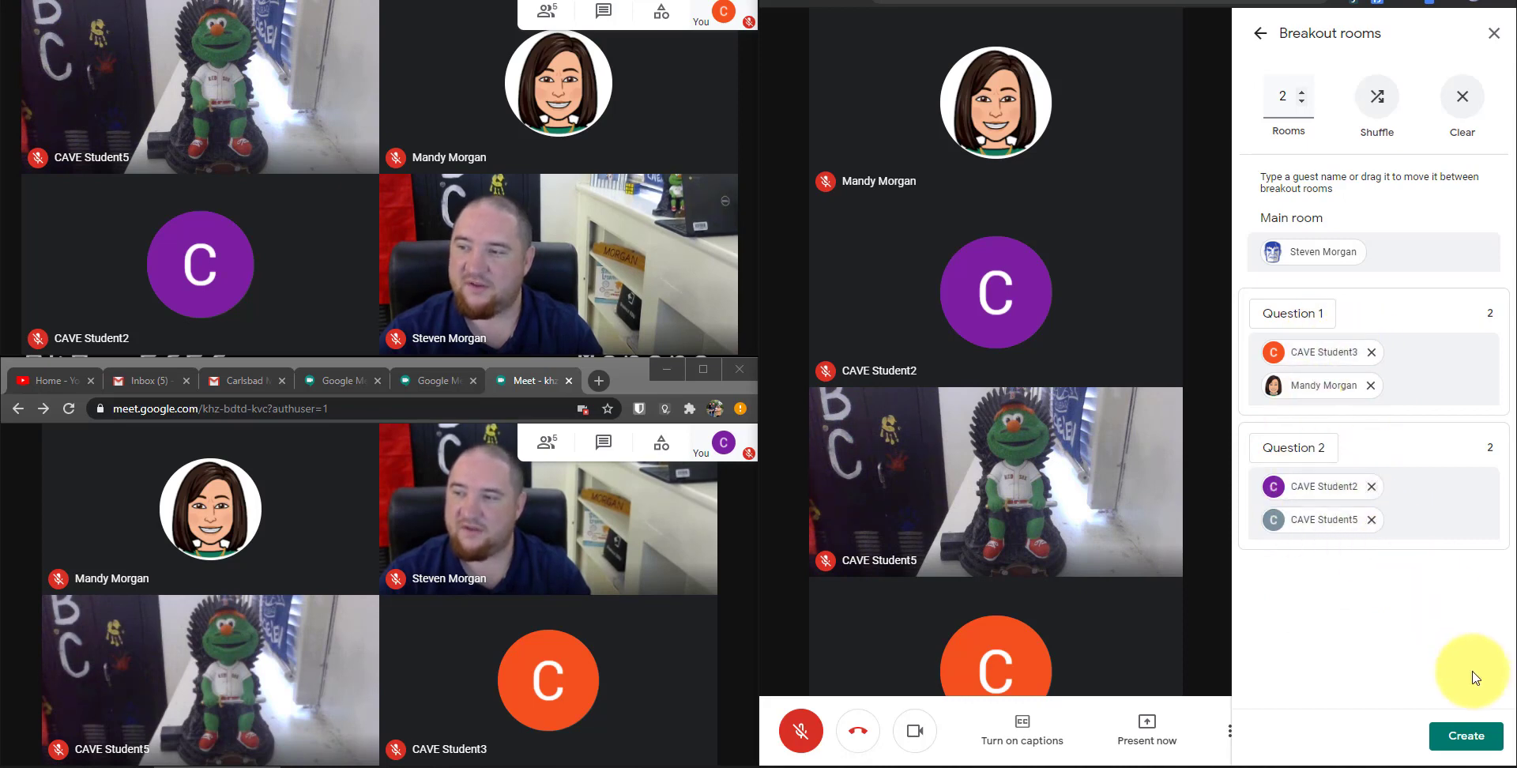
# Step: Create the breakout rooms and have CAVE Student3 join Question 1 and CAVE Student2 join Question 2 after dismissing the latter's first join prompt
pyautogui.click(1484, 747)
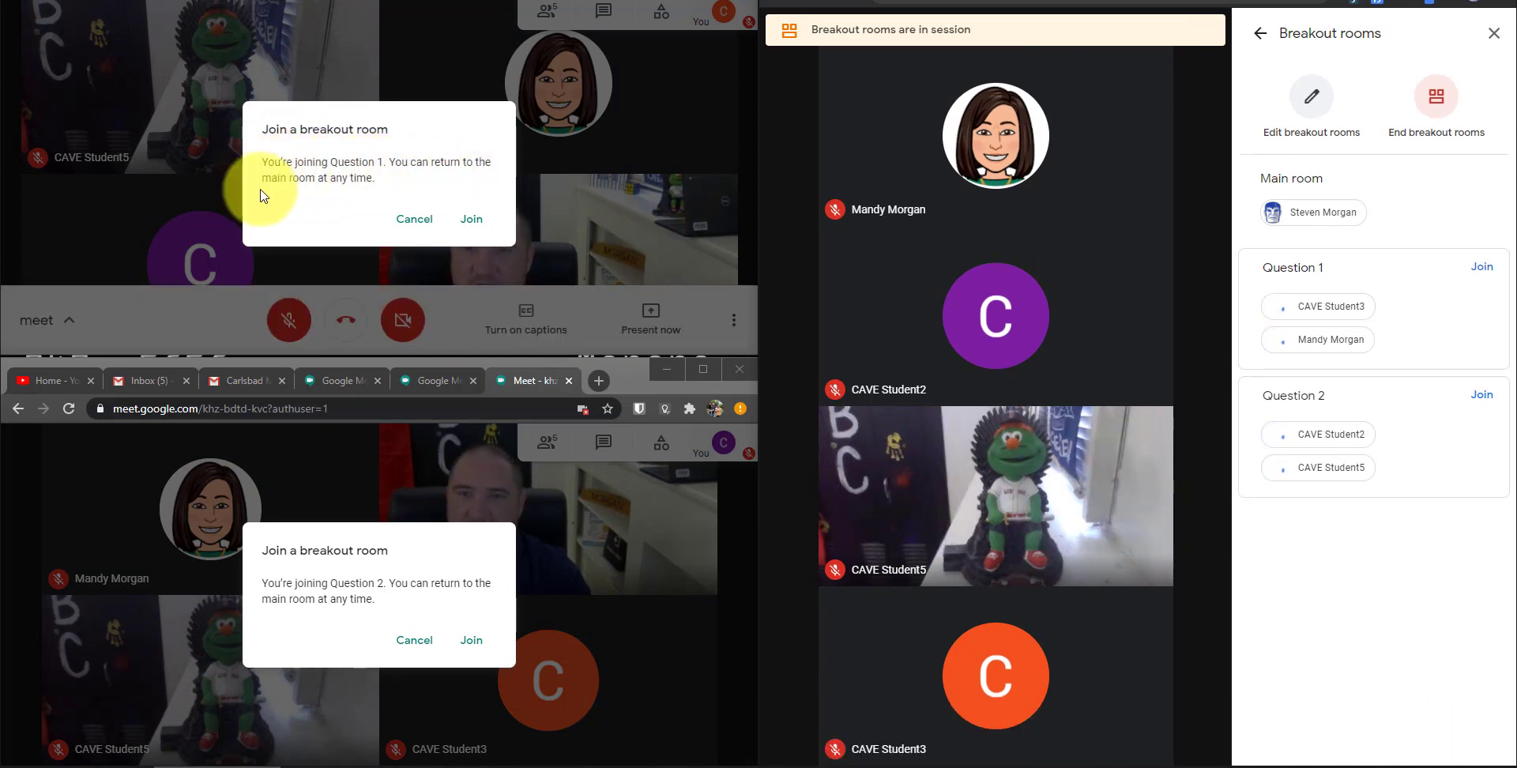
pyautogui.click(471, 218)
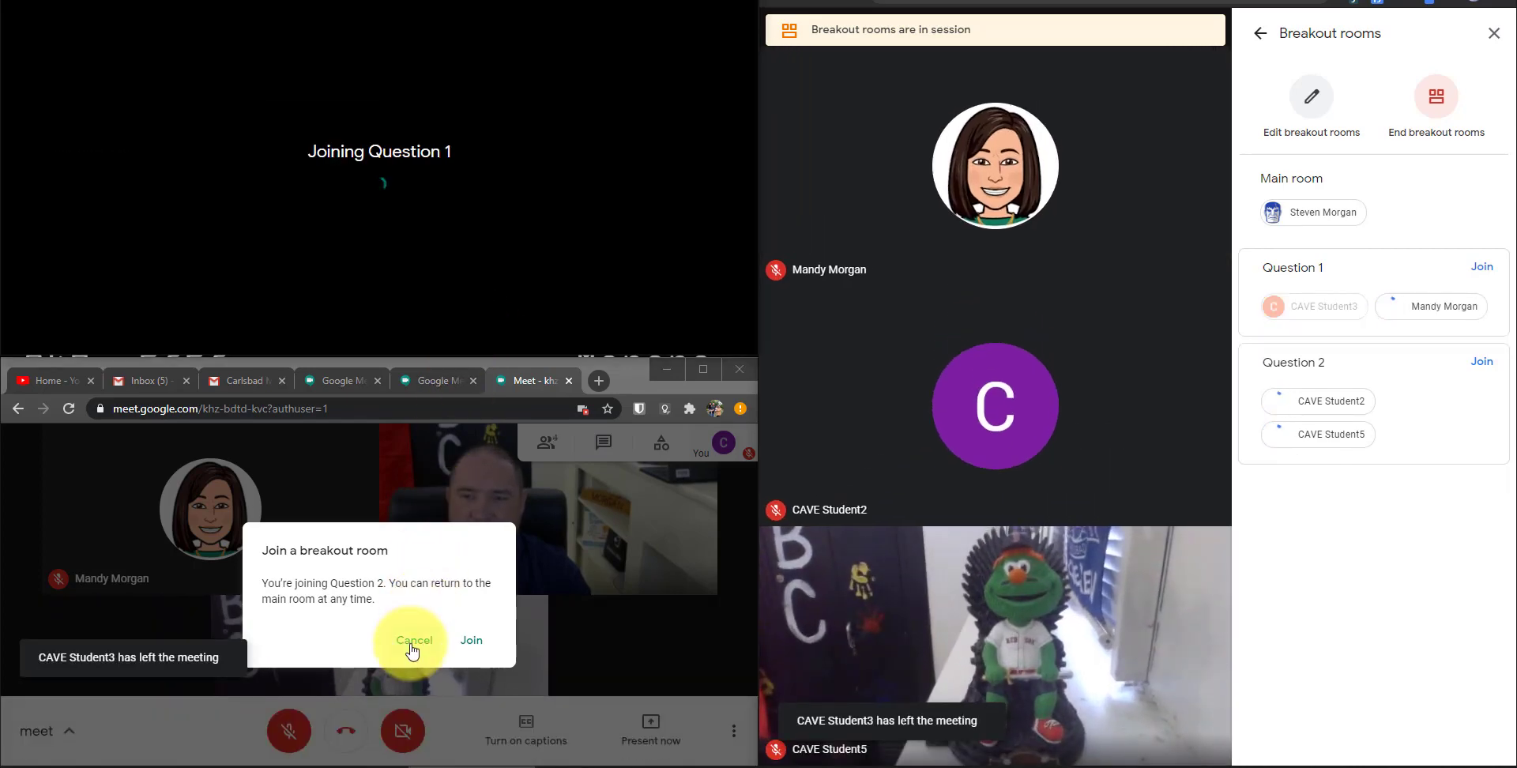
pyautogui.click(410, 641)
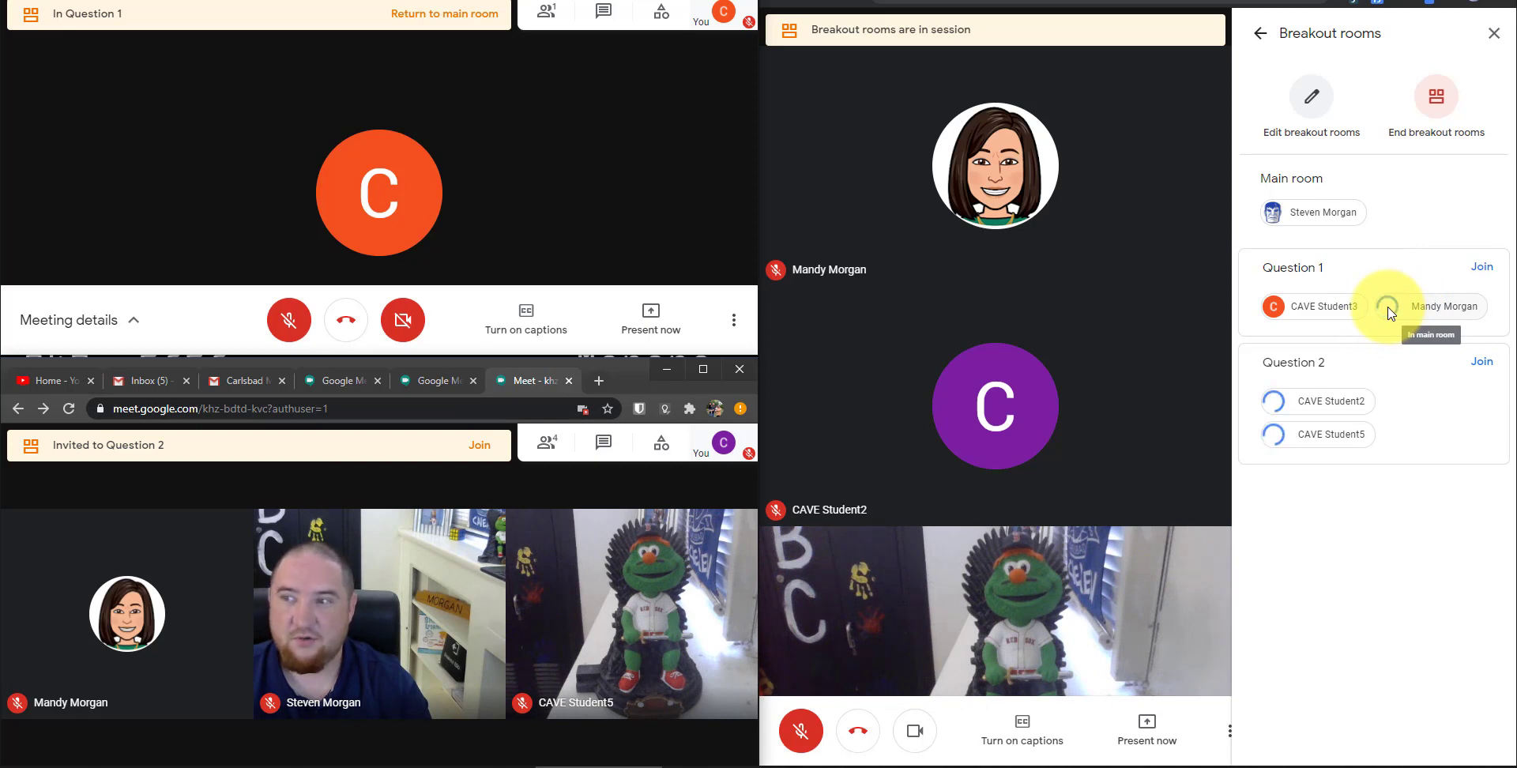
pyautogui.click(482, 447)
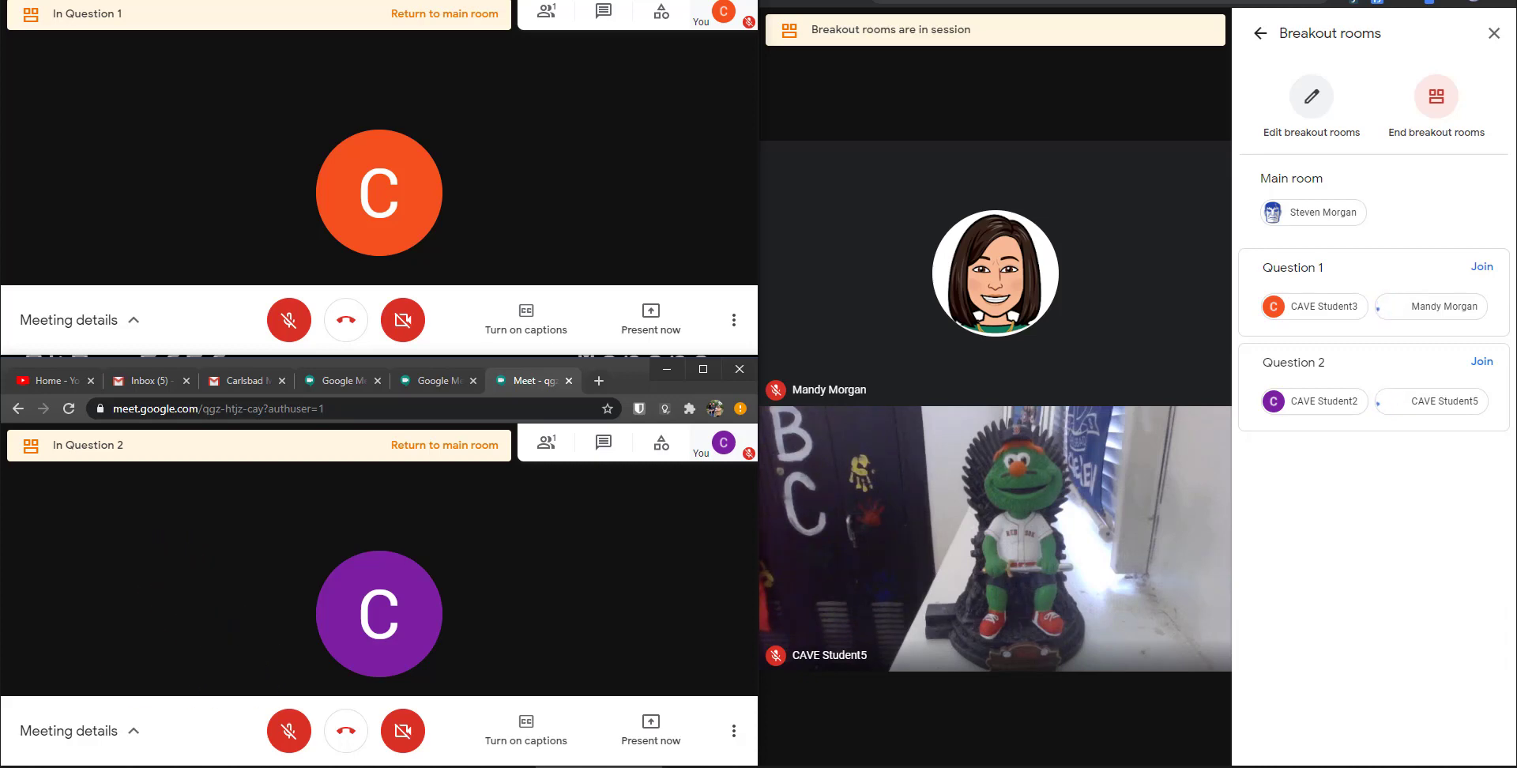
# Step: Open the chat in CAVE Student3's view of Question 1, and join Question 1 as the host
pyautogui.moveTo(328, 763)
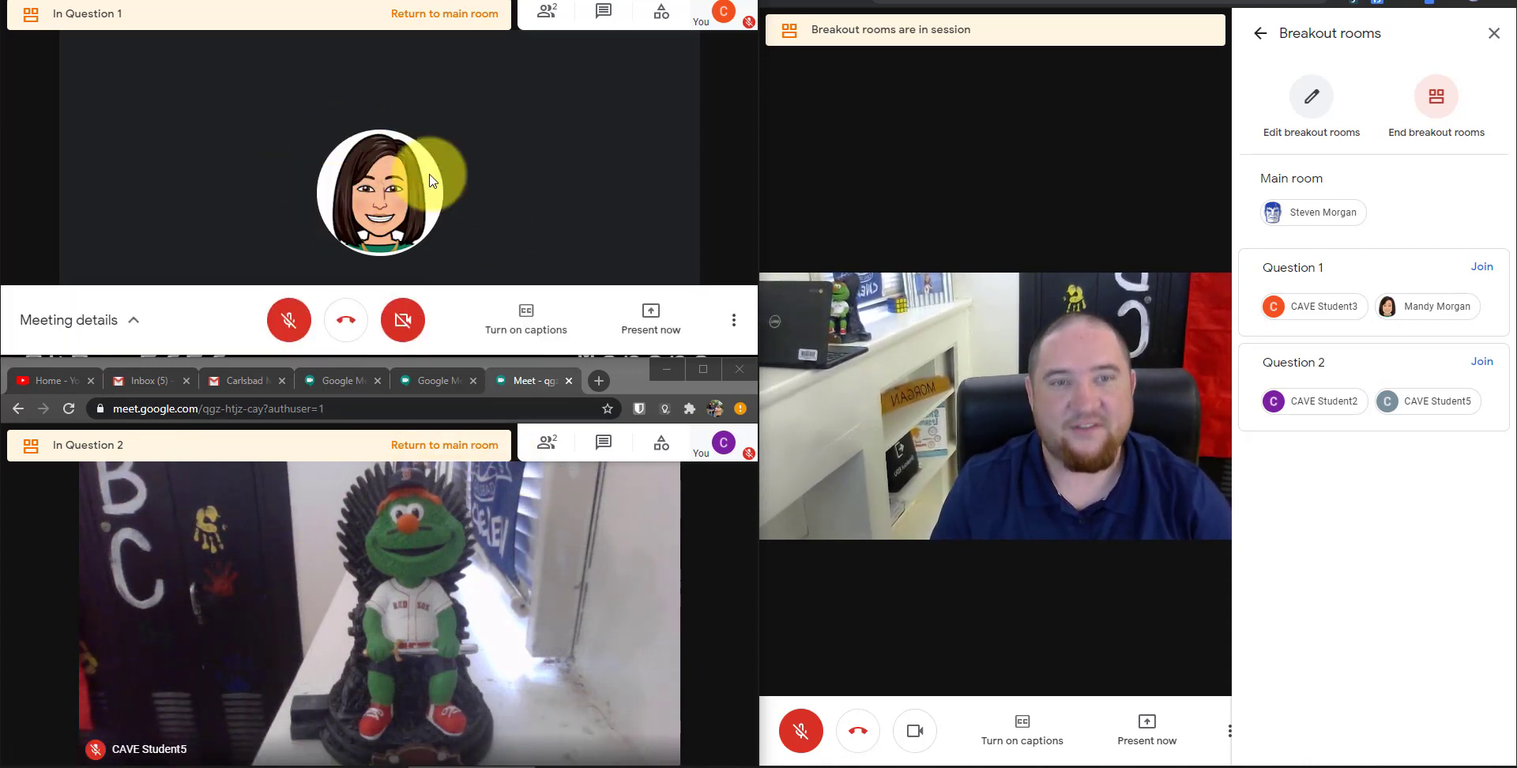
pyautogui.click(603, 24)
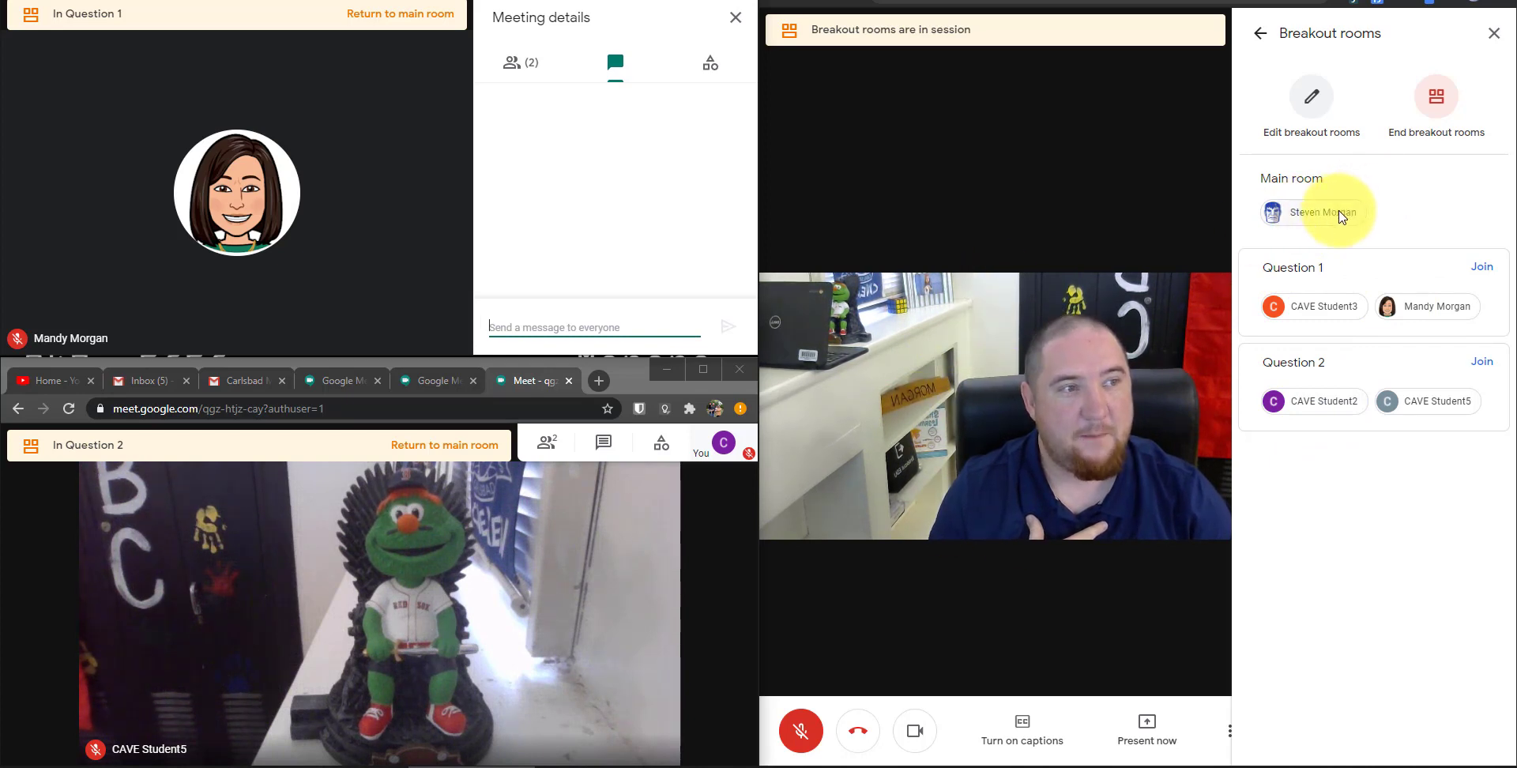
pyautogui.click(1482, 266)
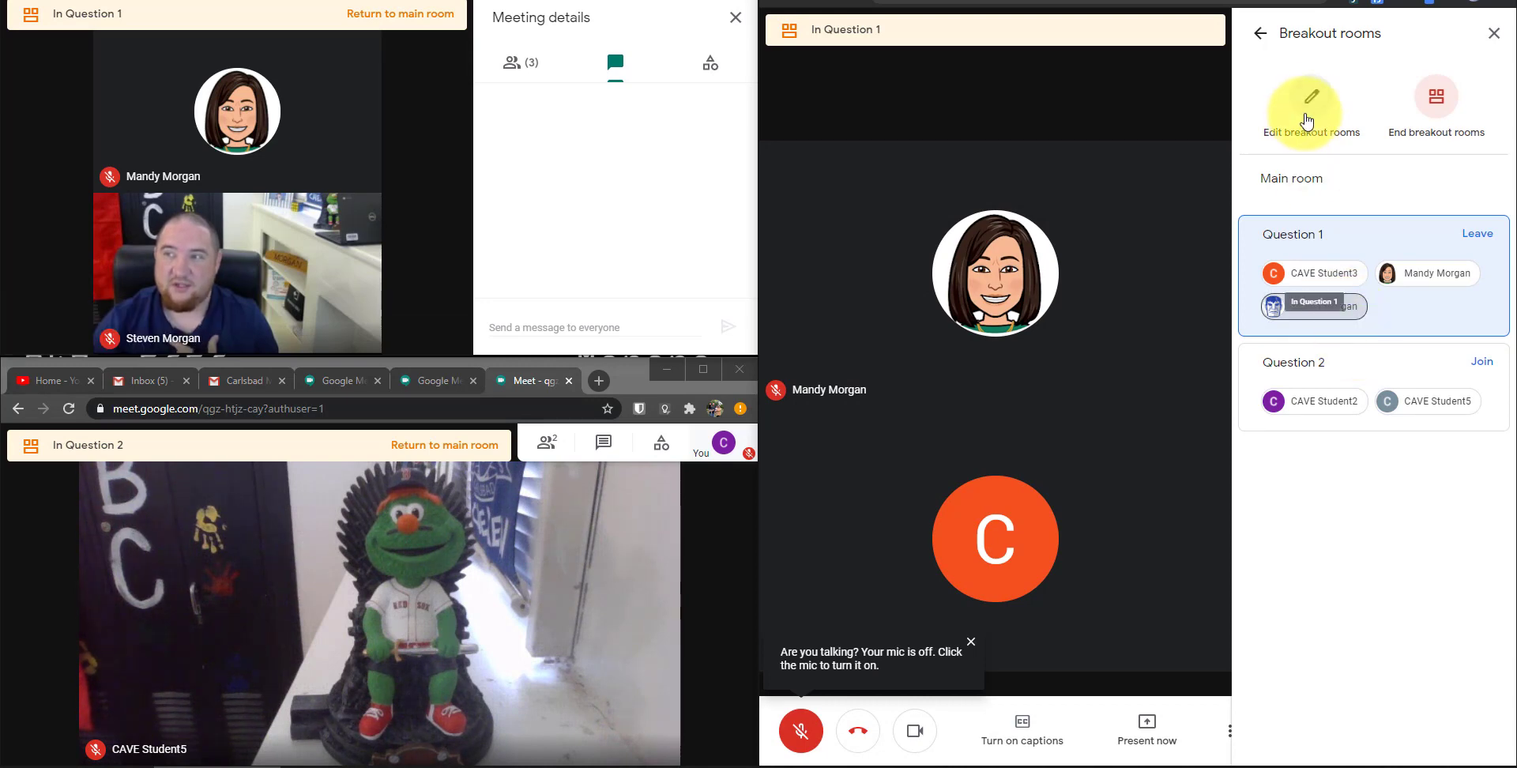
pyautogui.click(1308, 114)
pyautogui.moveTo(1324, 411)
pyautogui.mouseDown()
pyautogui.moveTo(1395, 525)
pyautogui.moveTo(1338, 261)
pyautogui.moveTo(1329, 412)
pyautogui.mouseUp()
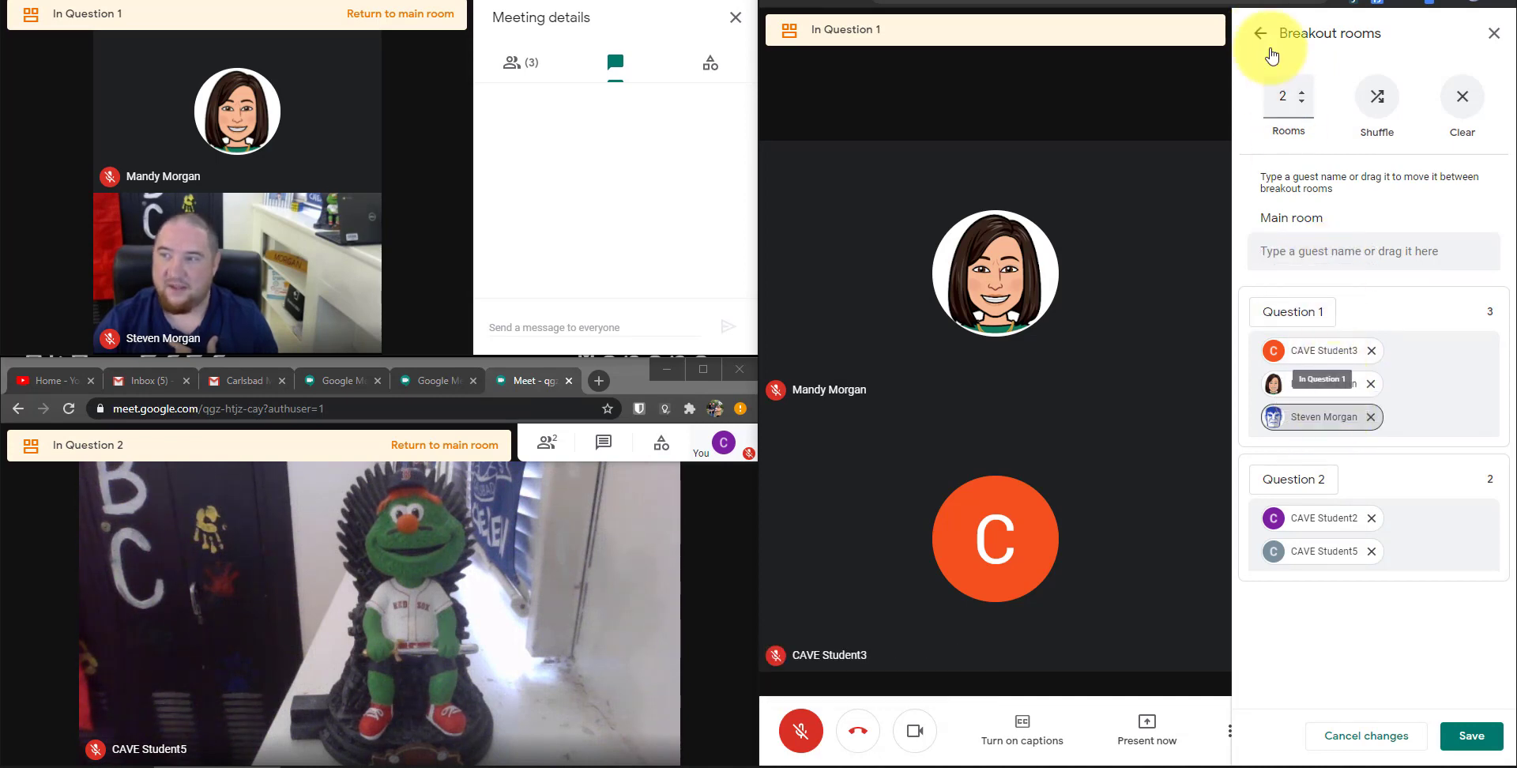
pyautogui.click(1261, 38)
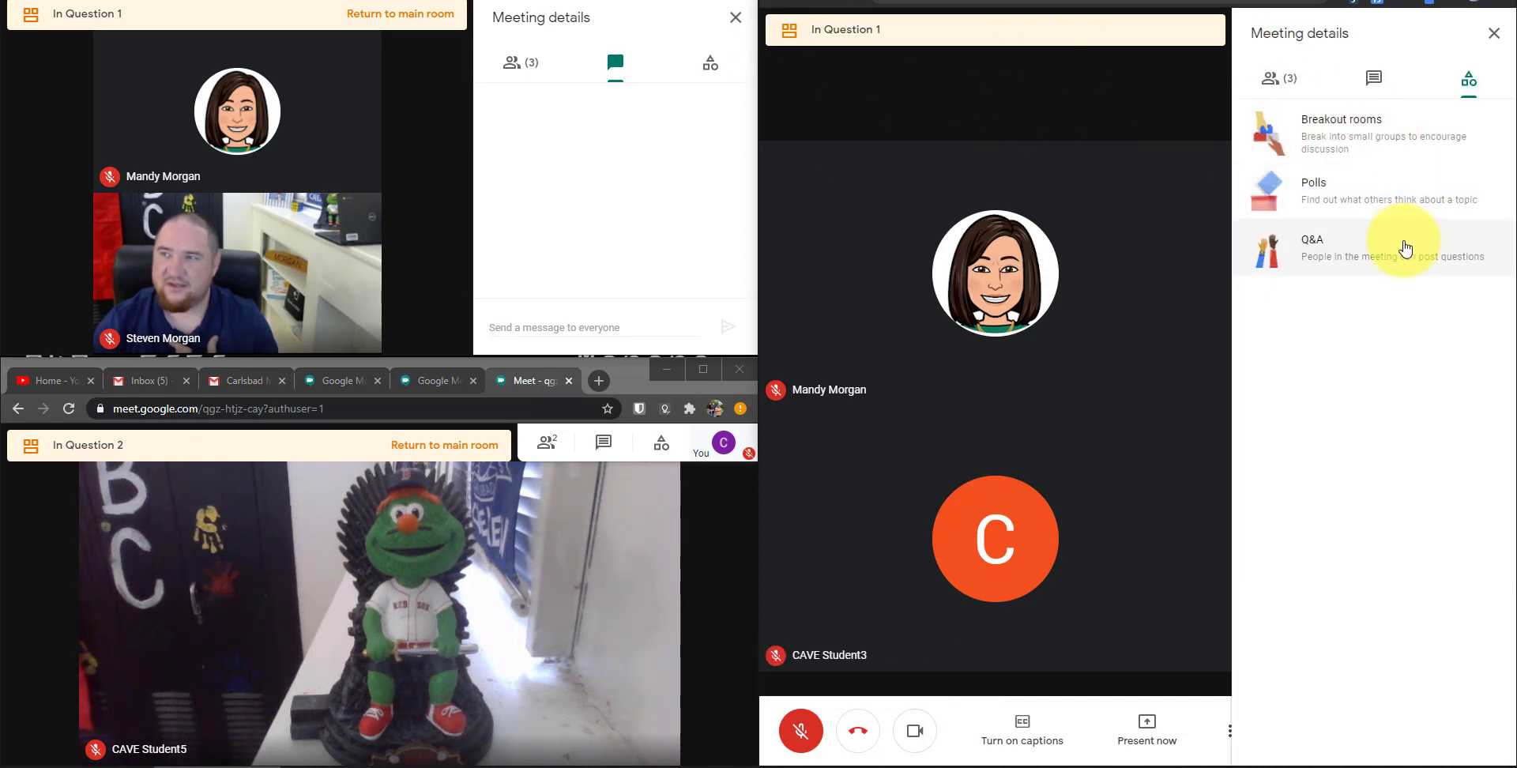
pyautogui.click(1379, 143)
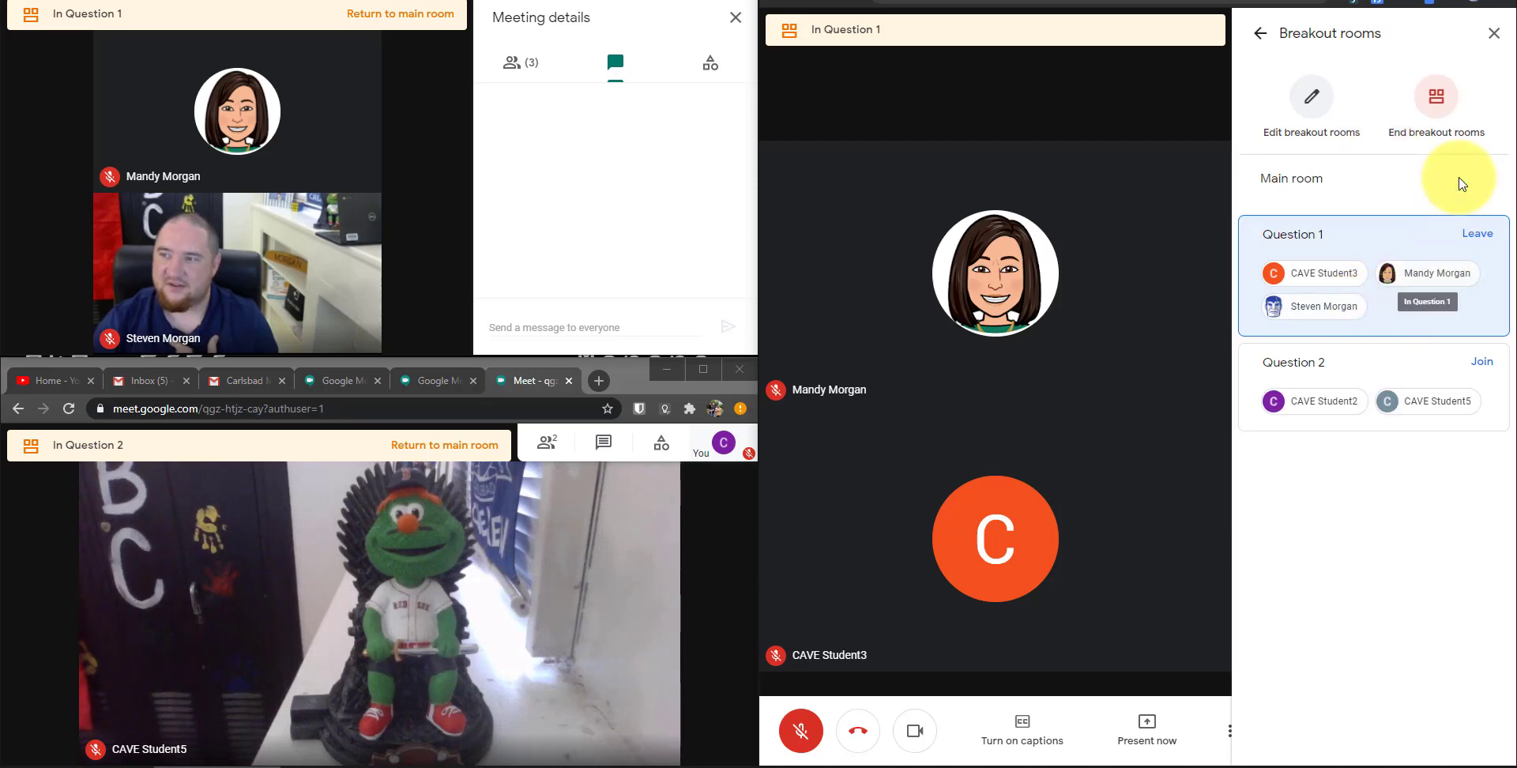
# Step: Leave Question 1 for the main room, reassign the host to Question 2, save the change and join that room
pyautogui.click(1477, 235)
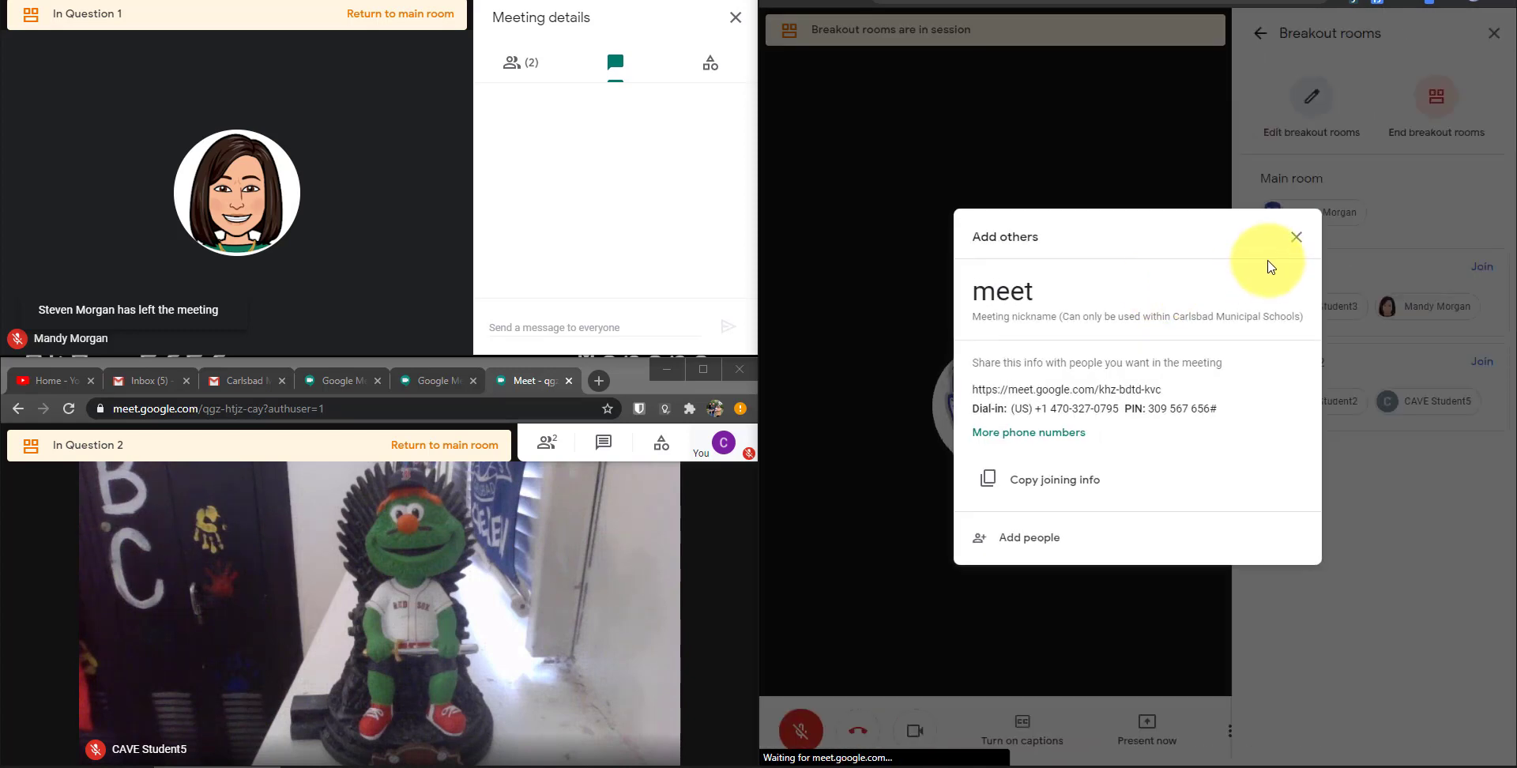
pyautogui.click(1297, 236)
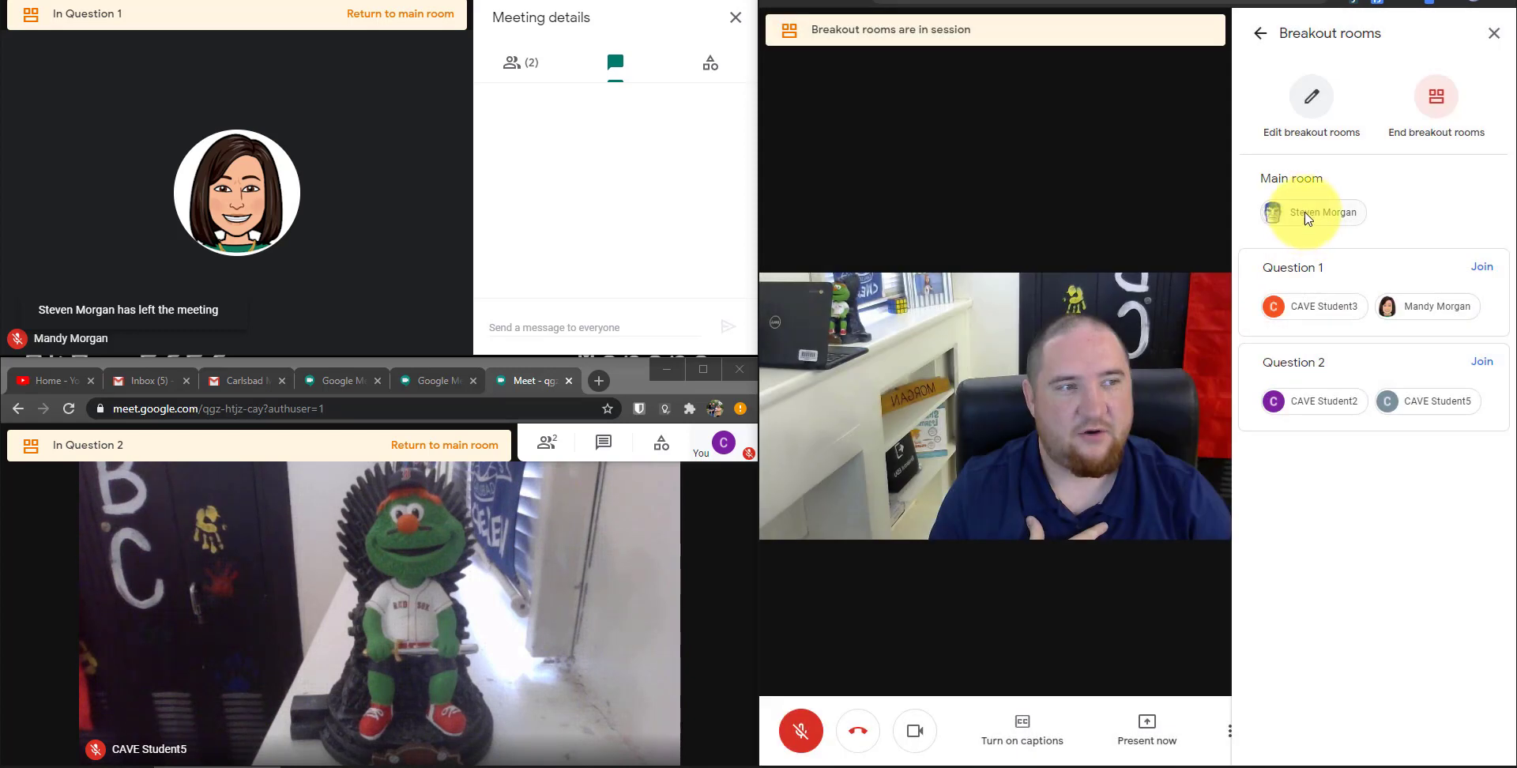
pyautogui.click(1312, 96)
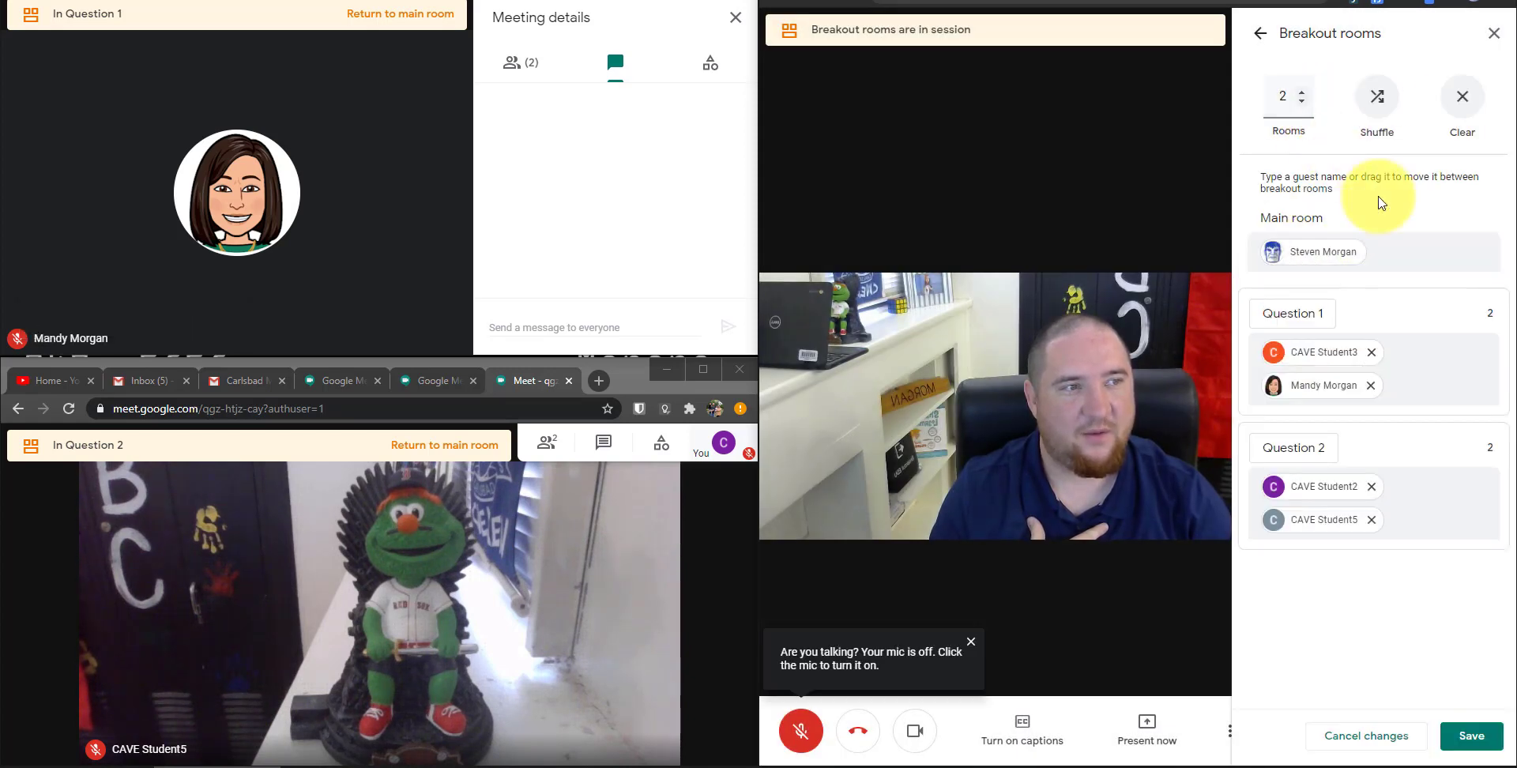
pyautogui.moveTo(1326, 251); pyautogui.dragTo(1369, 513)
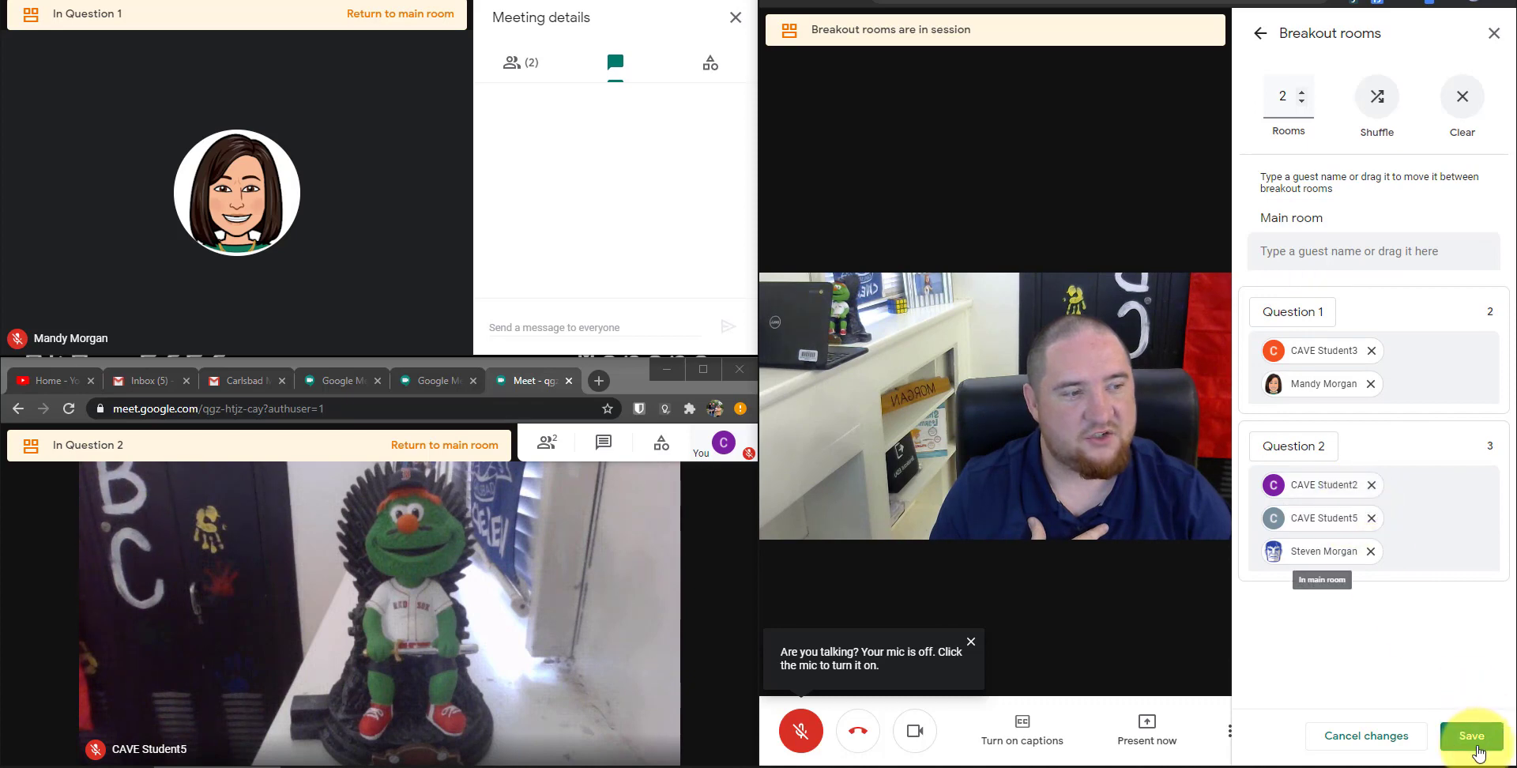
pyautogui.click(1471, 736)
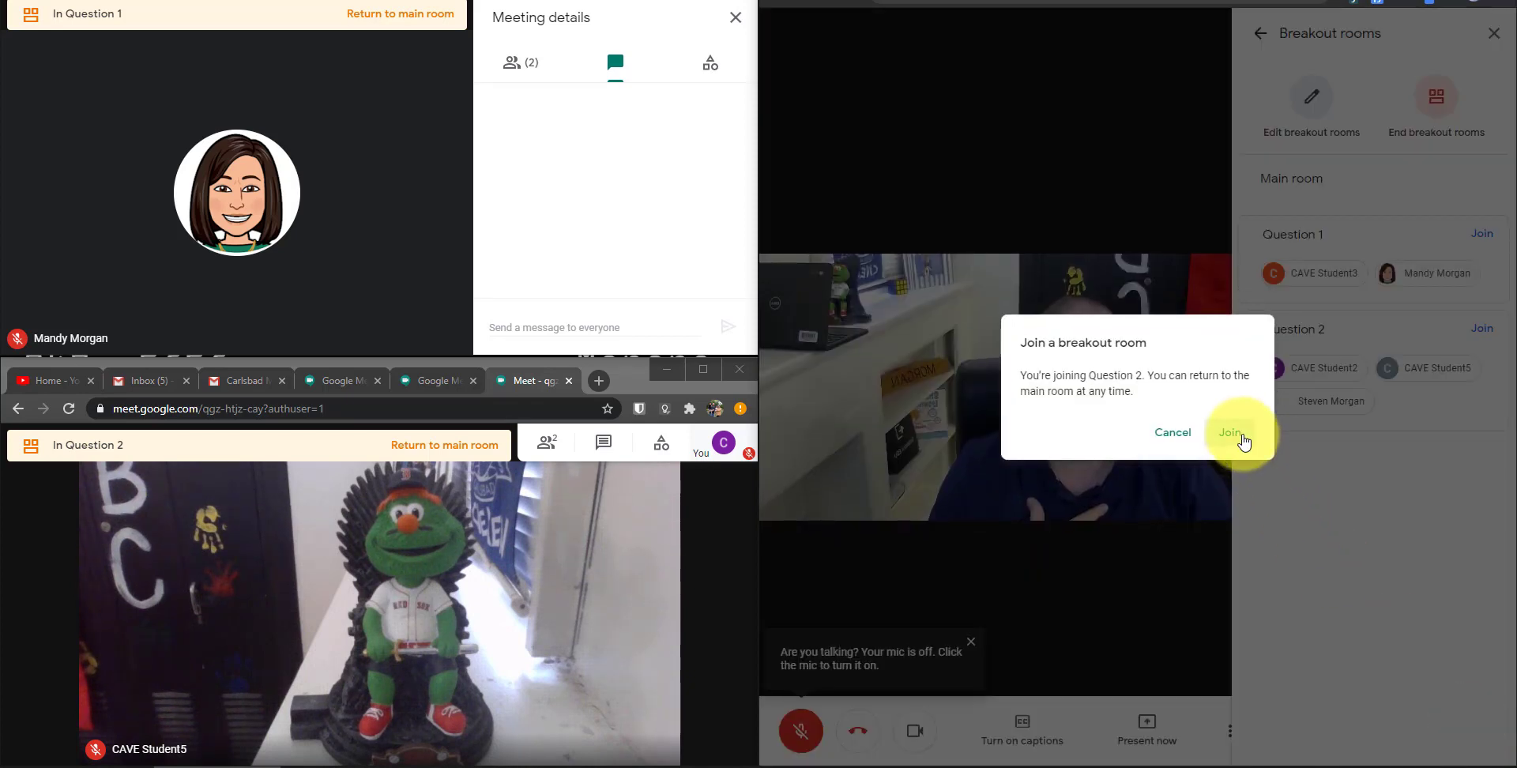
pyautogui.click(1242, 436)
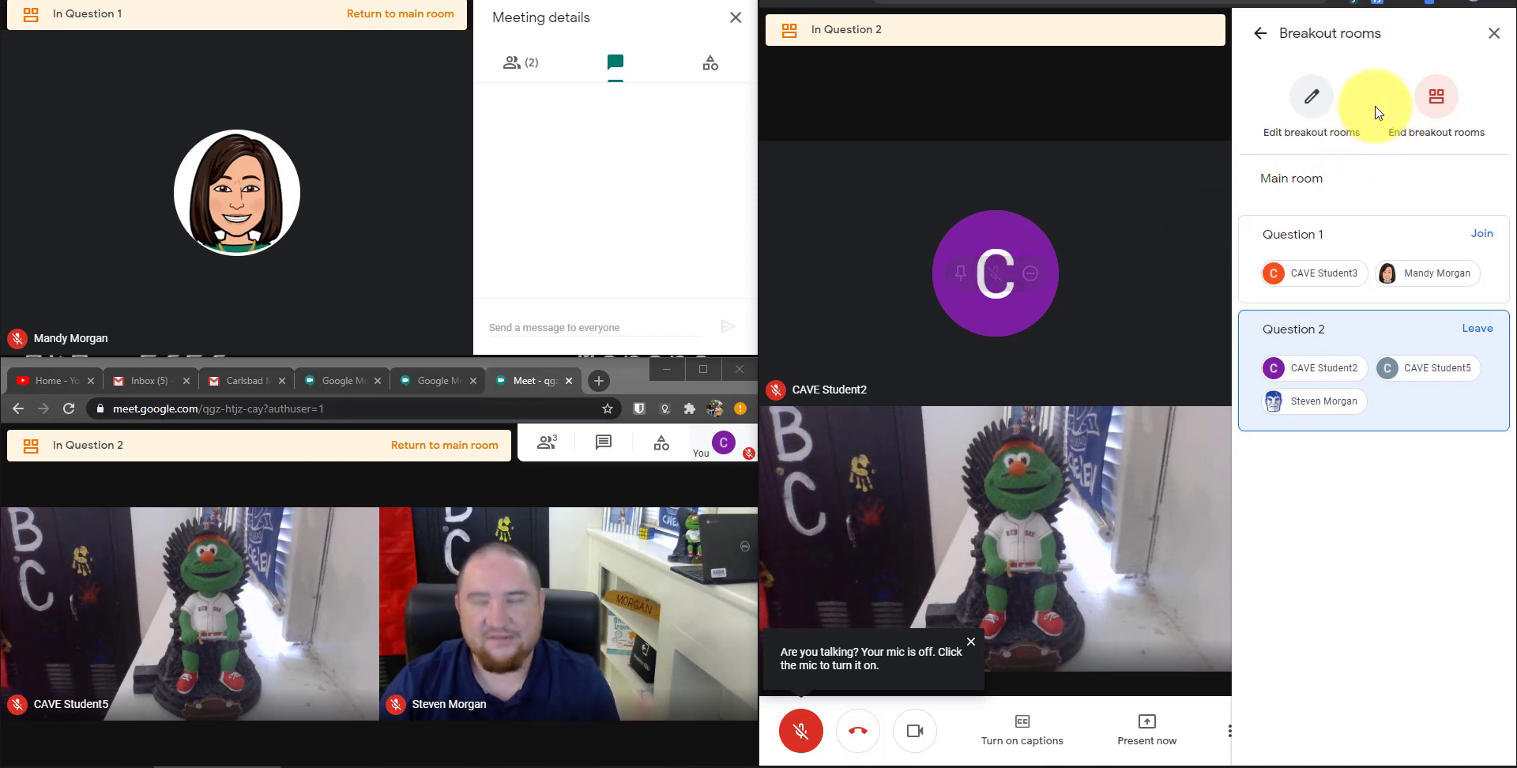
# Step: Assign CAVE Student3, CAVE Student5 and the host to Question 1 and the others to Question 2, save, and join Question 1 as host
pyautogui.click(1312, 95)
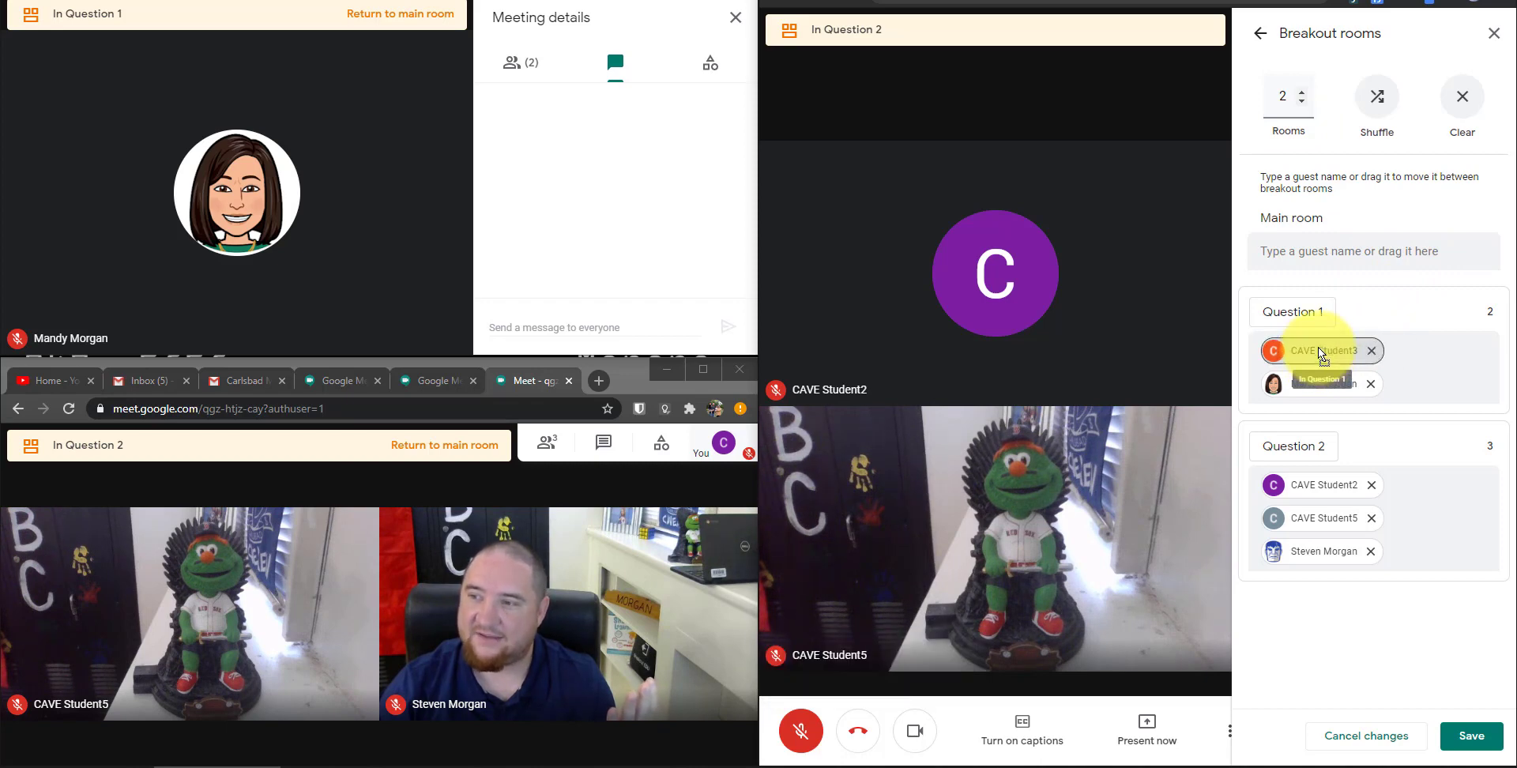
pyautogui.moveTo(1320, 353); pyautogui.dragTo(1445, 508)
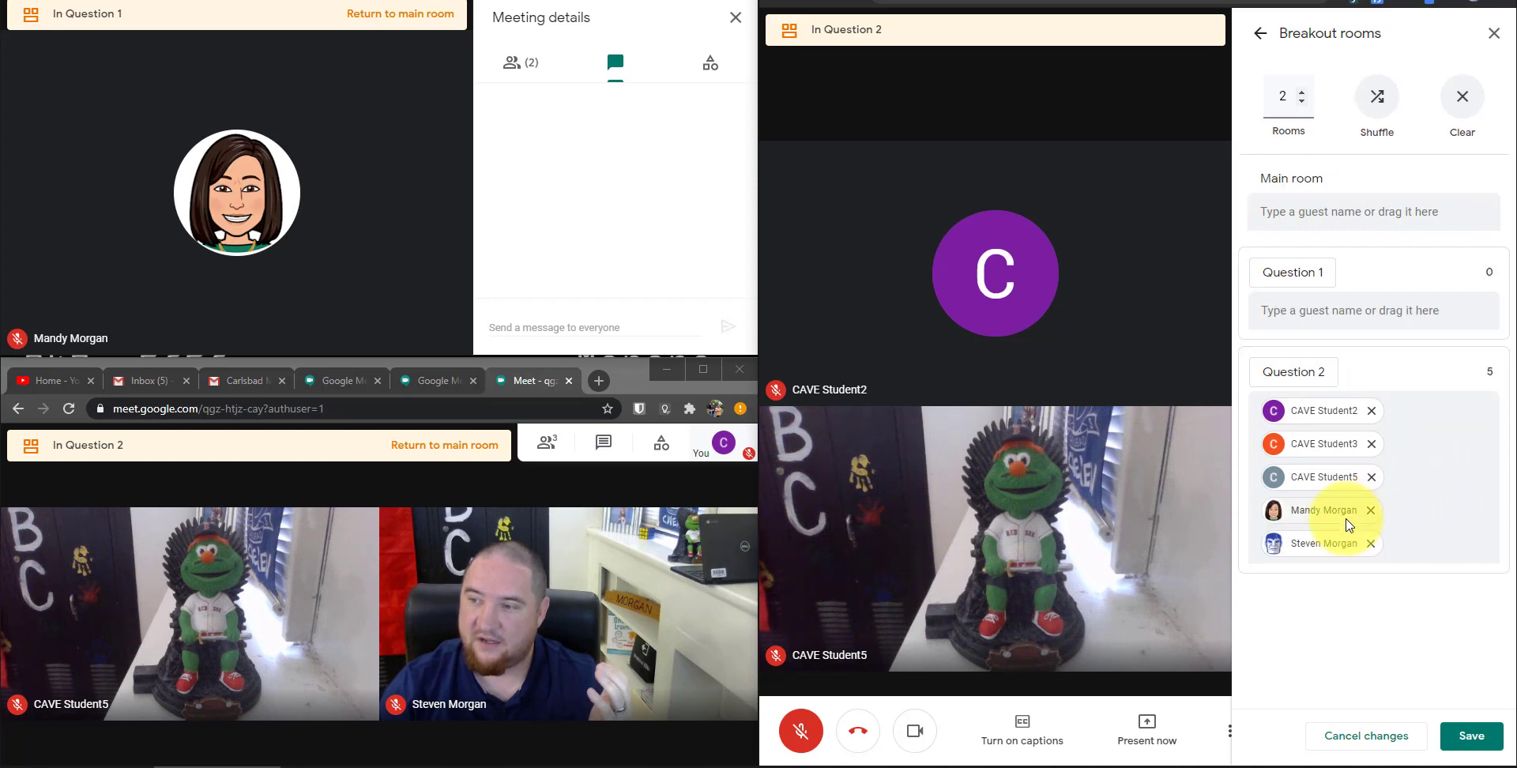
pyautogui.moveTo(1323, 481); pyautogui.dragTo(1347, 320)
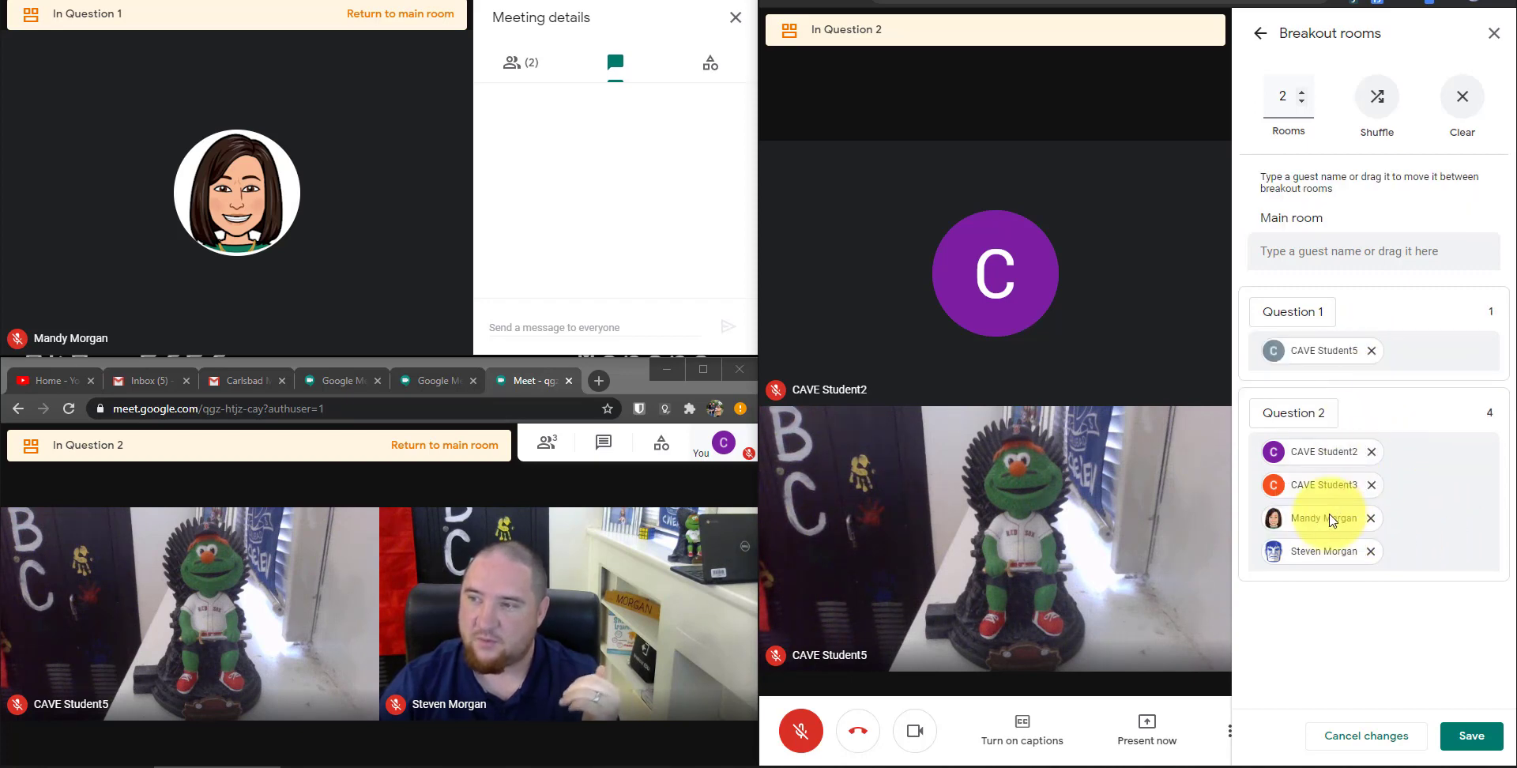
pyautogui.moveTo(1323, 550); pyautogui.dragTo(1353, 374)
pyautogui.moveTo(1312, 523); pyautogui.dragTo(1359, 451)
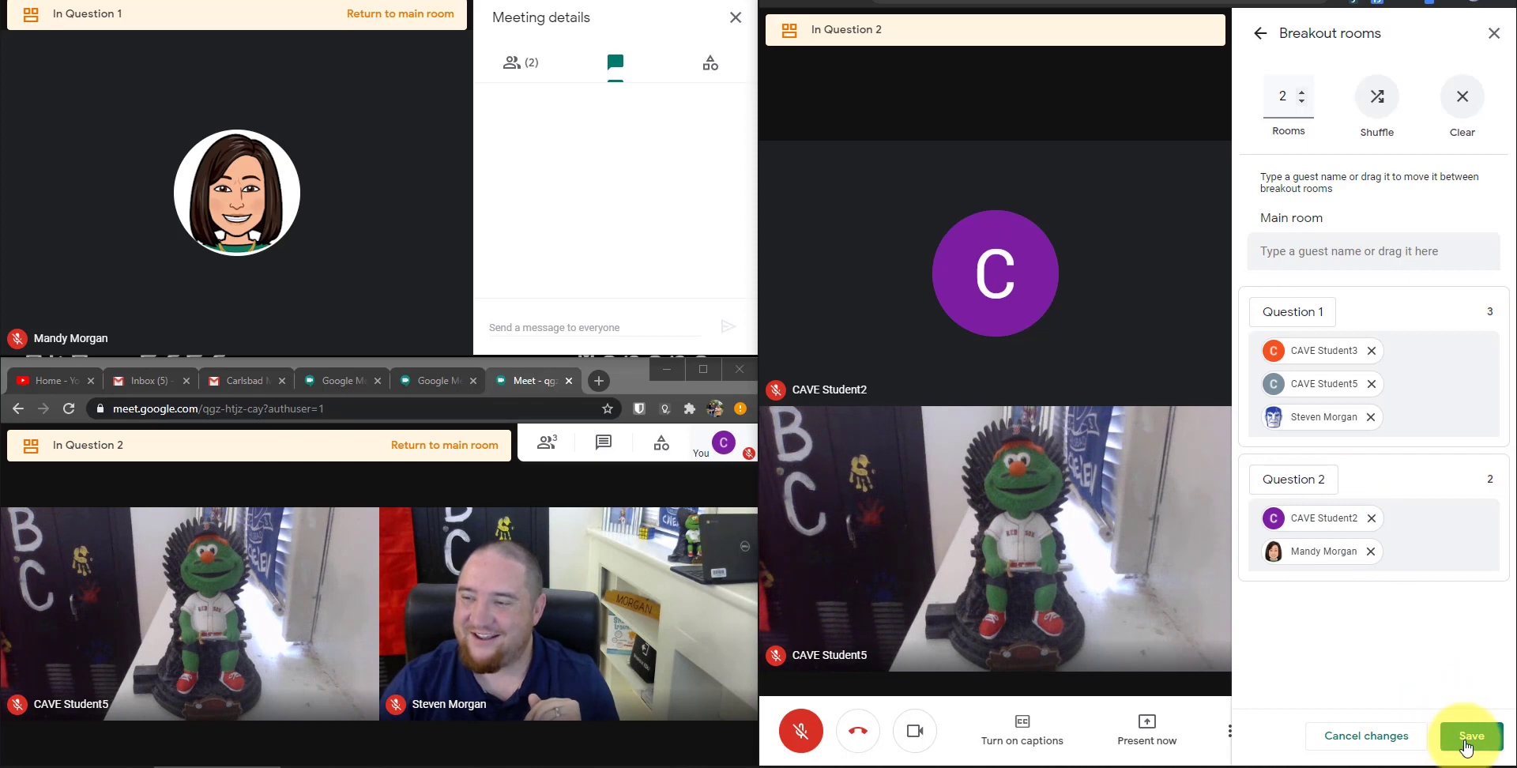
pyautogui.click(1467, 738)
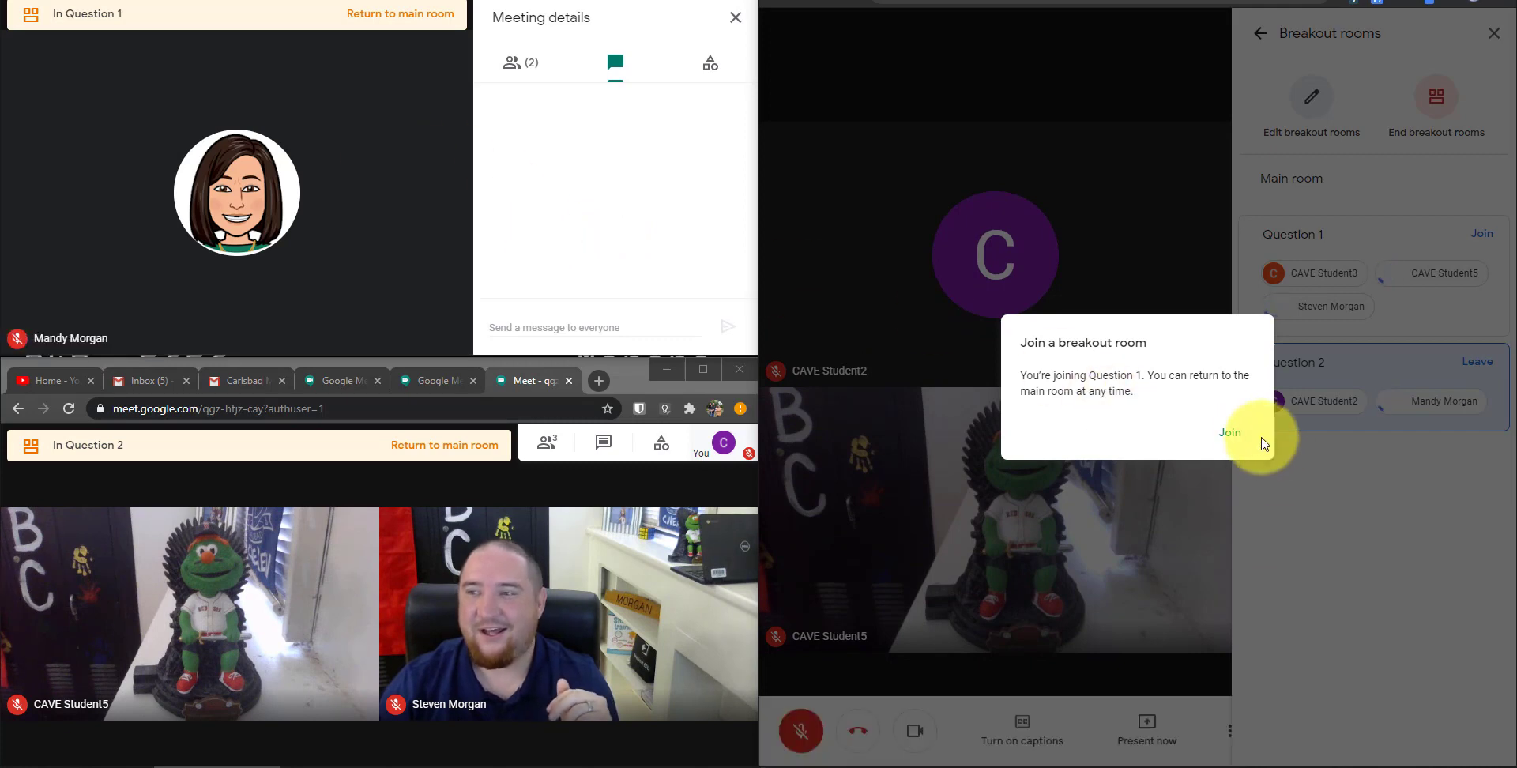
pyautogui.click(1239, 440)
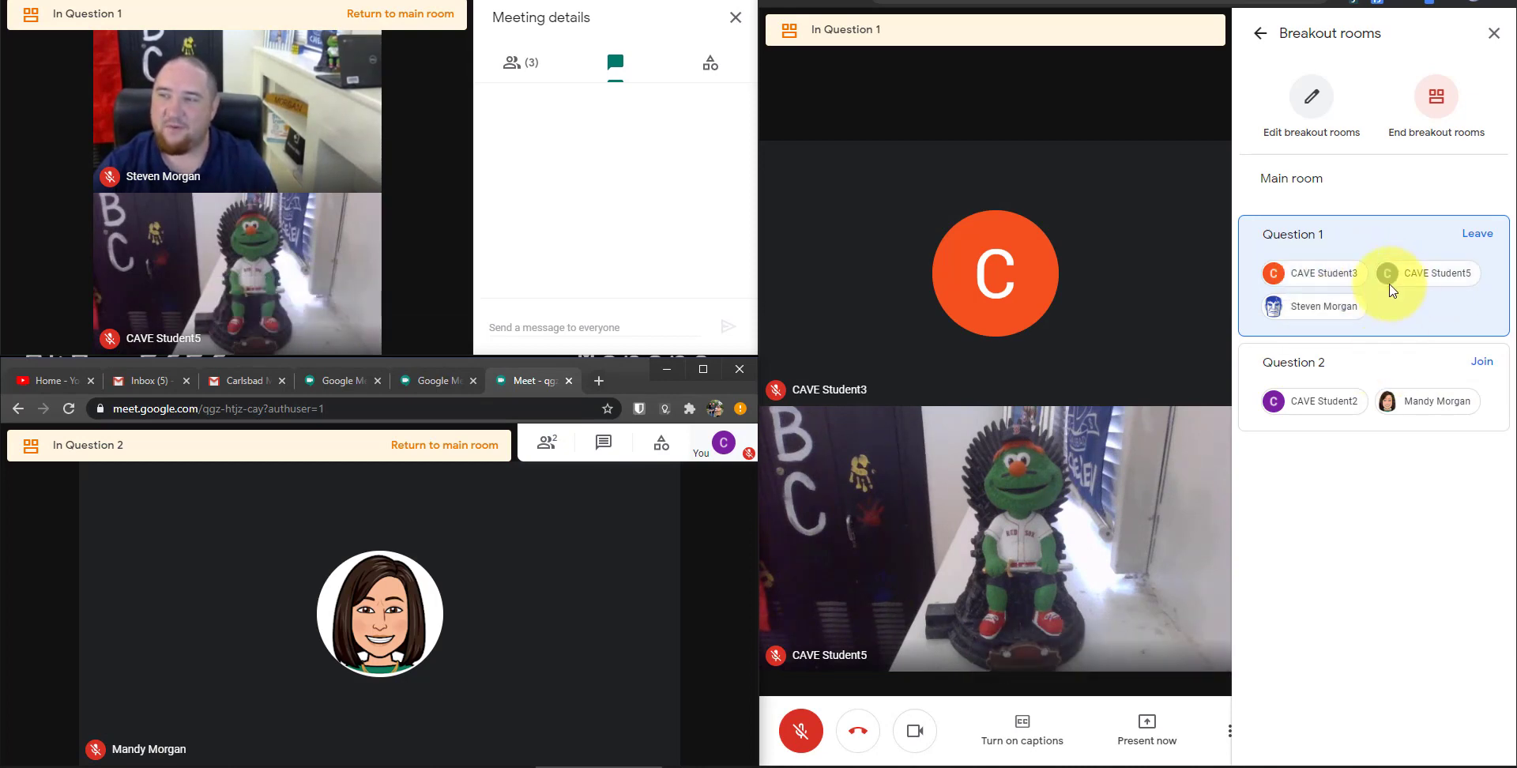
# Step: Leave Question 1 as the host, dismiss the meeting invitation info, and return CAVE Student3 to the main room
pyautogui.click(1483, 239)
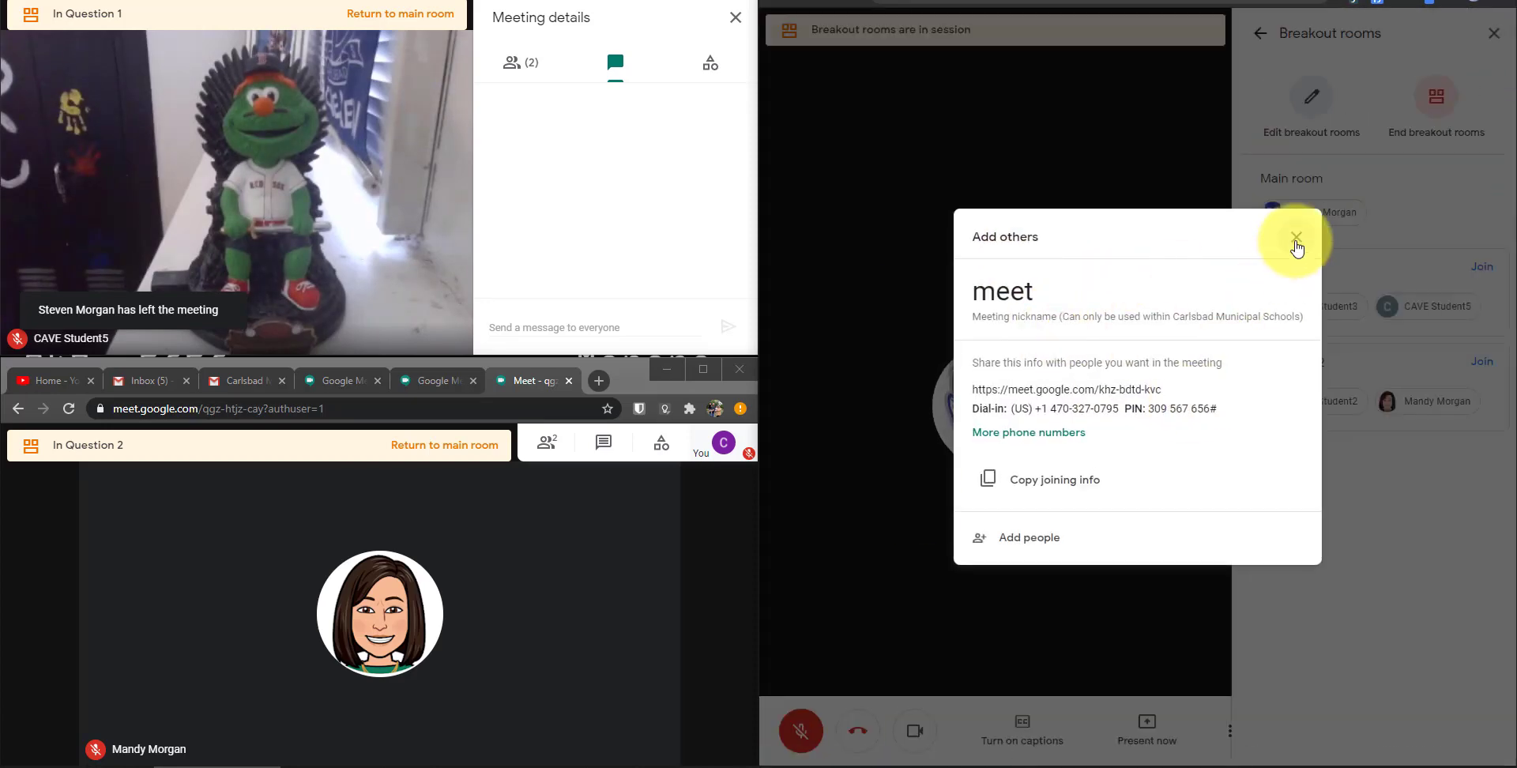
pyautogui.click(1295, 240)
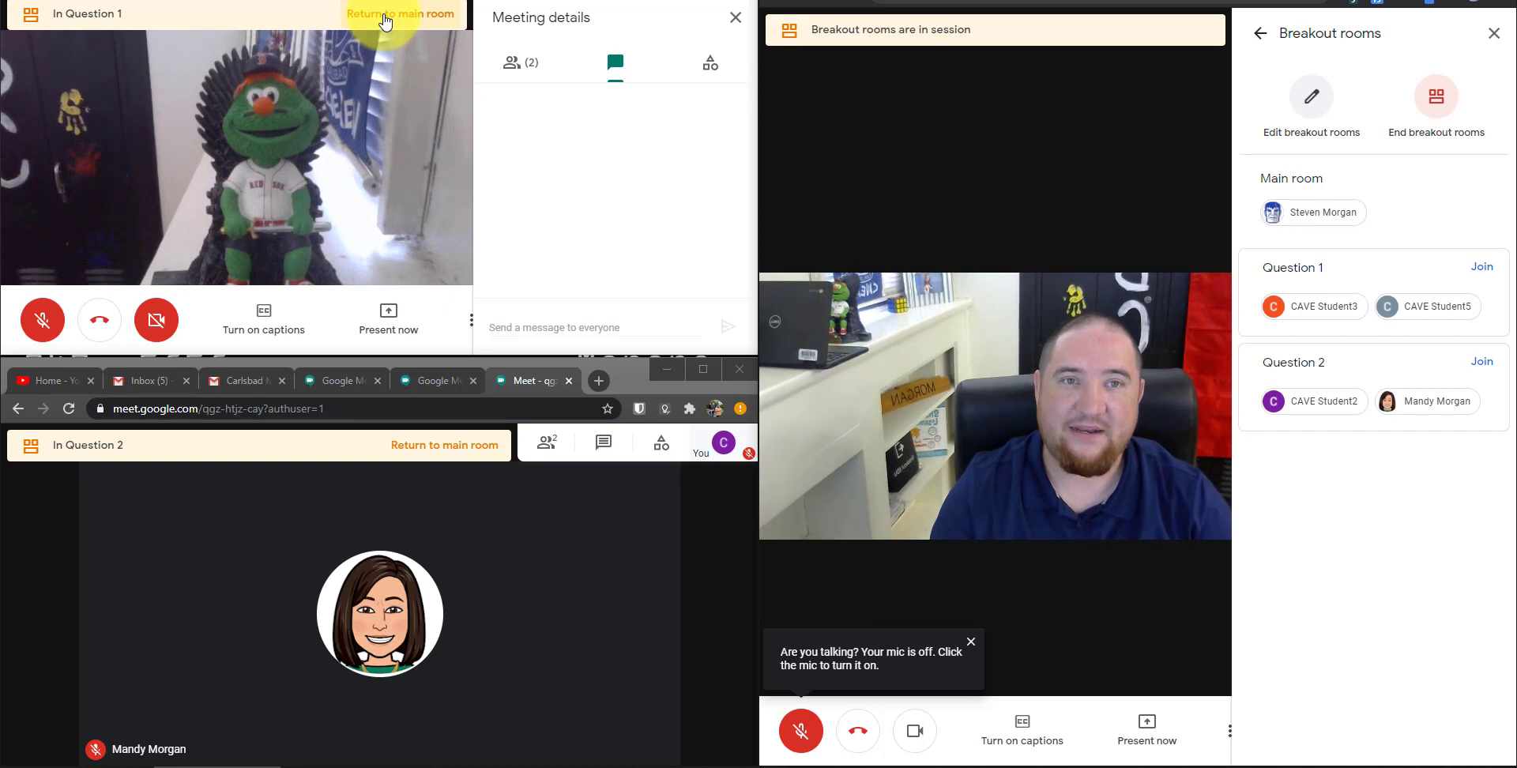
pyautogui.click(385, 22)
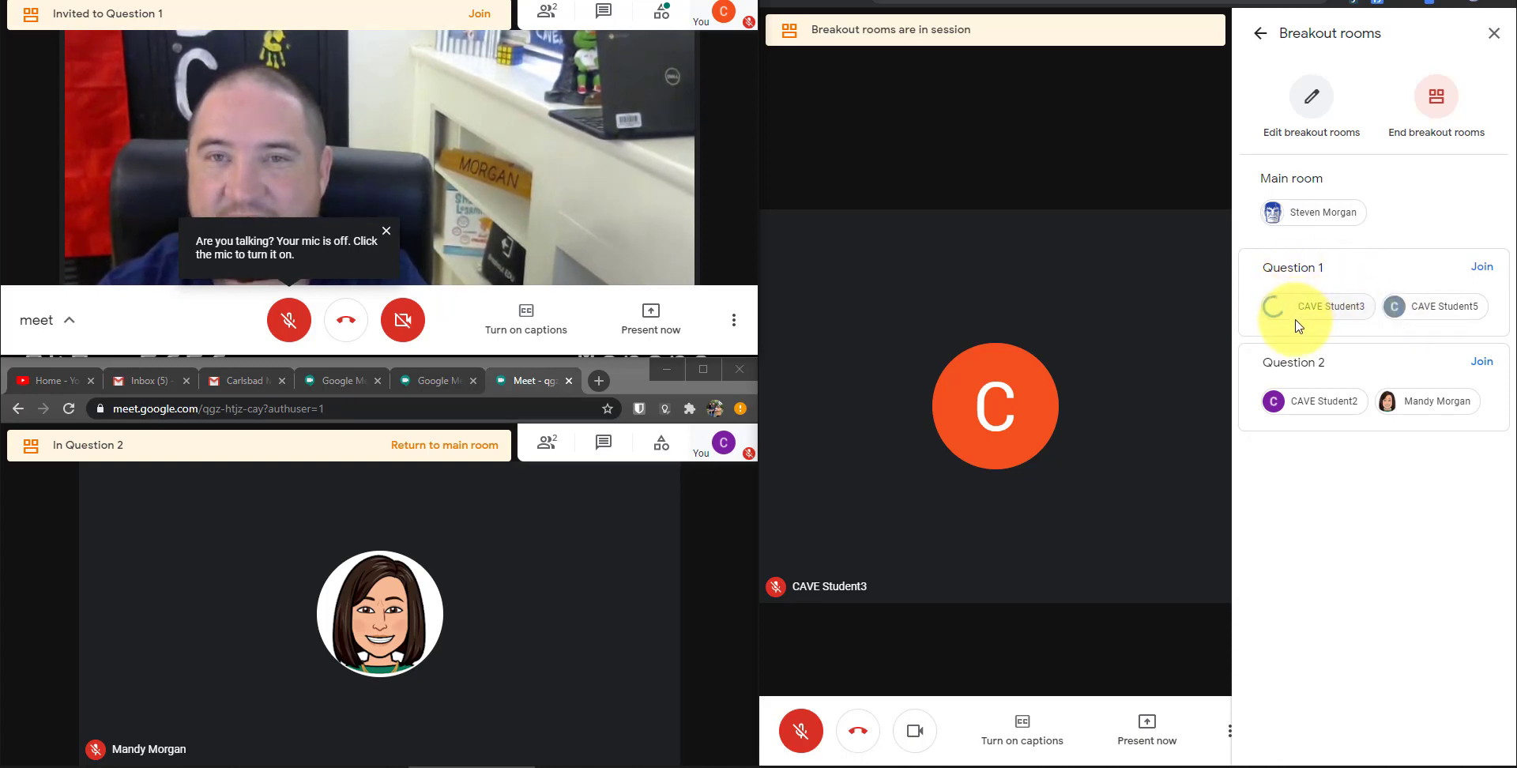
# Step: Leave the meeting as the guest sharing Question 2 with CAVE Student2, and hide that guest's window
pyautogui.moveTo(291, 541)
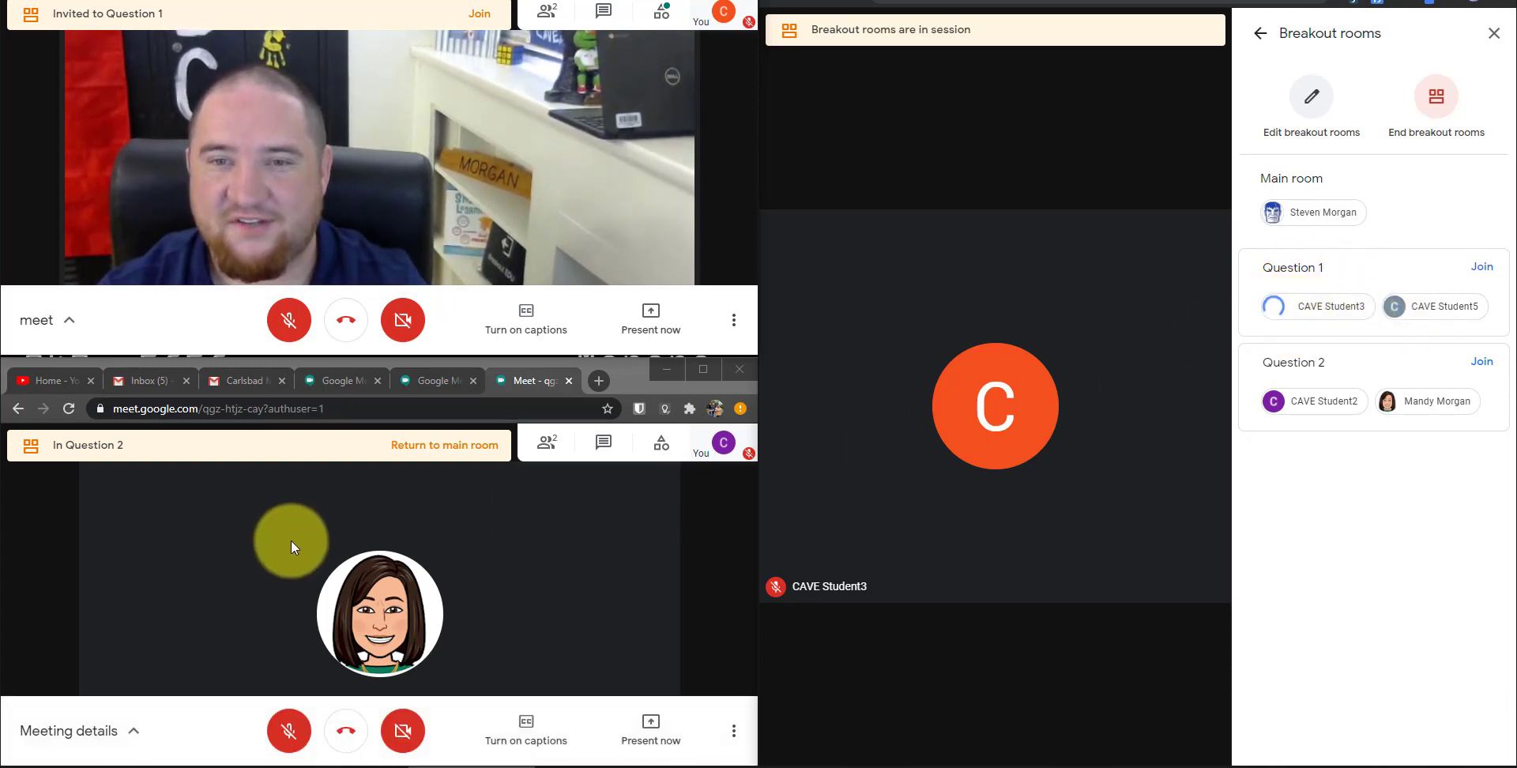
pyautogui.click(345, 735)
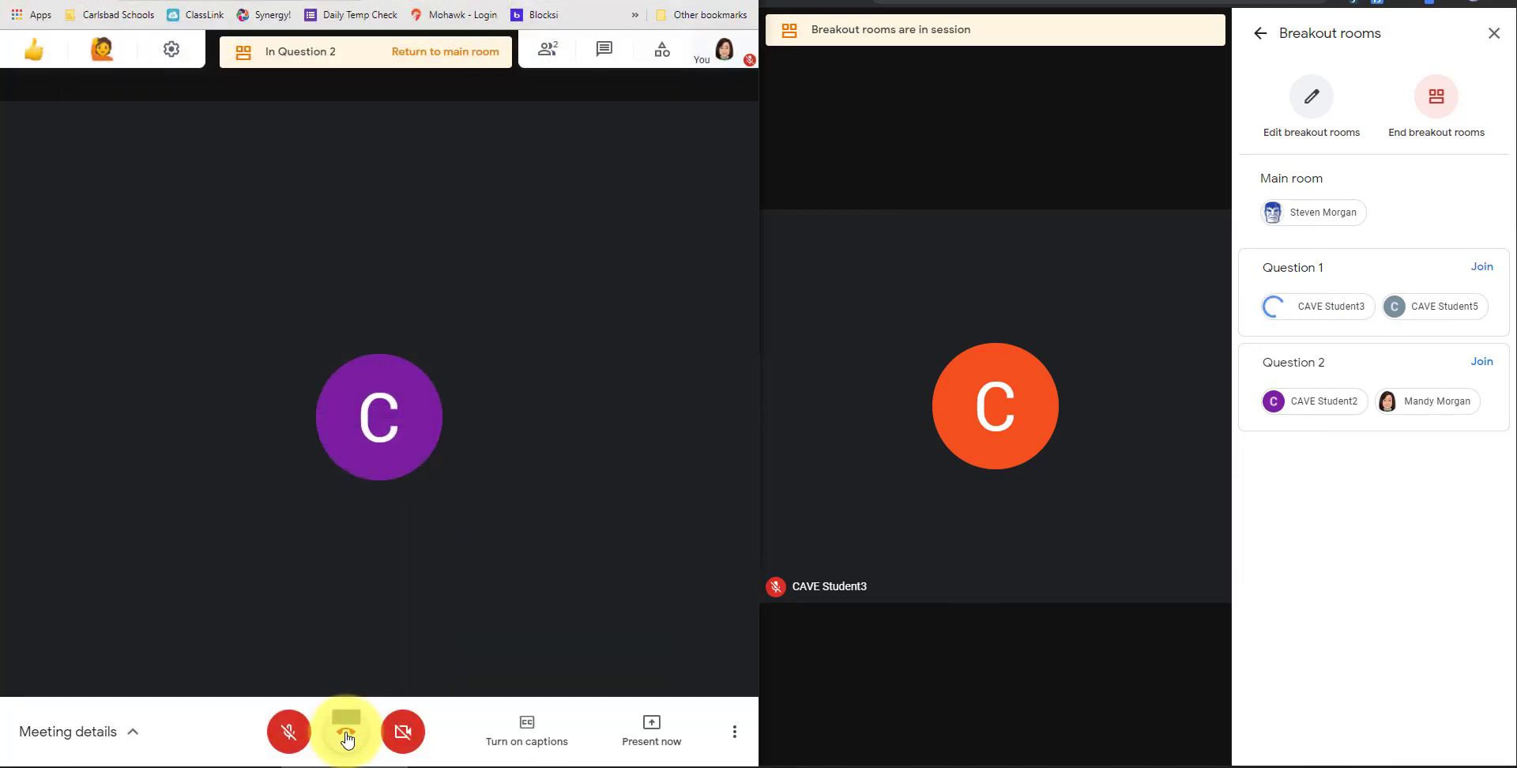
pyautogui.click(346, 735)
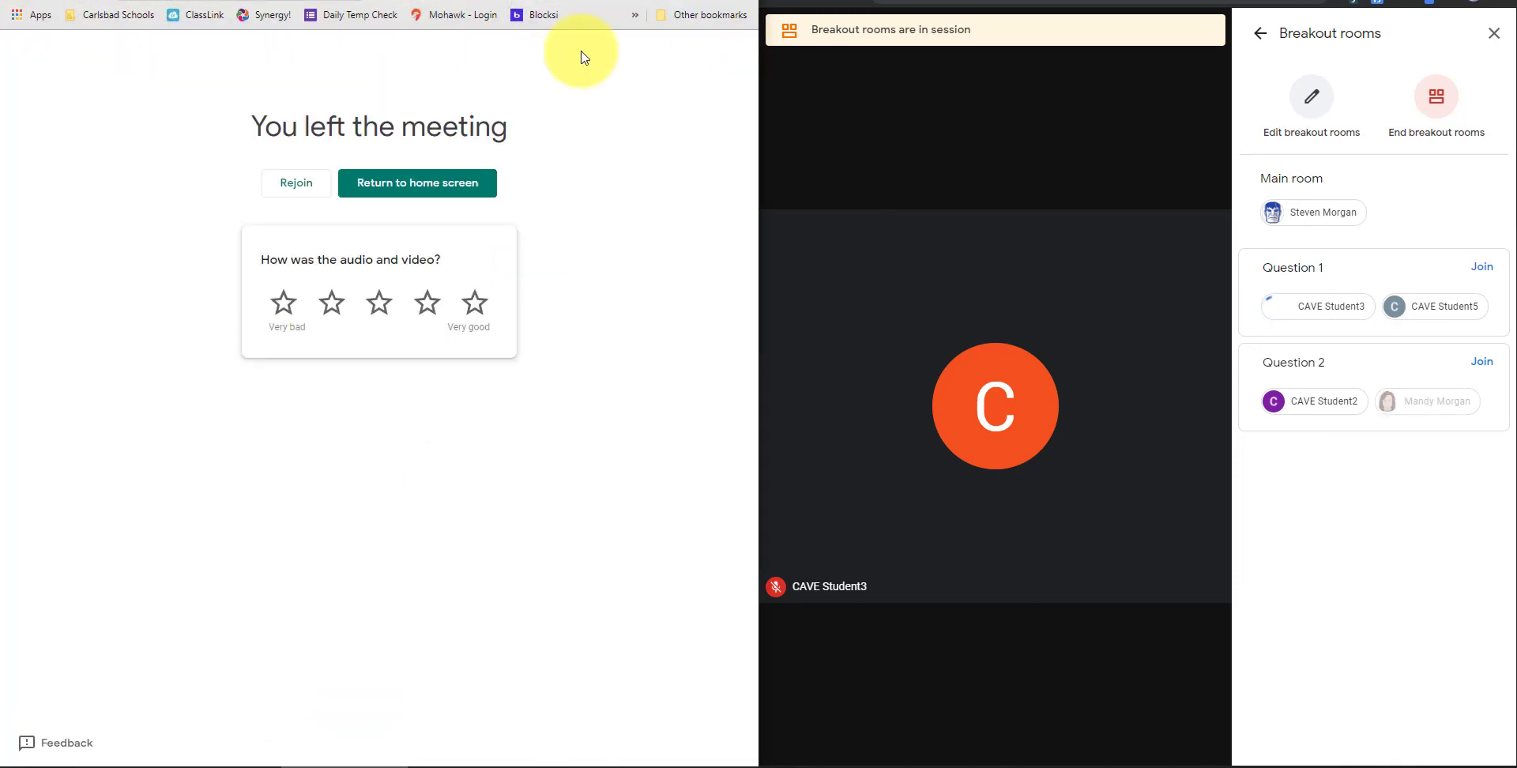
pyautogui.click(667, 0)
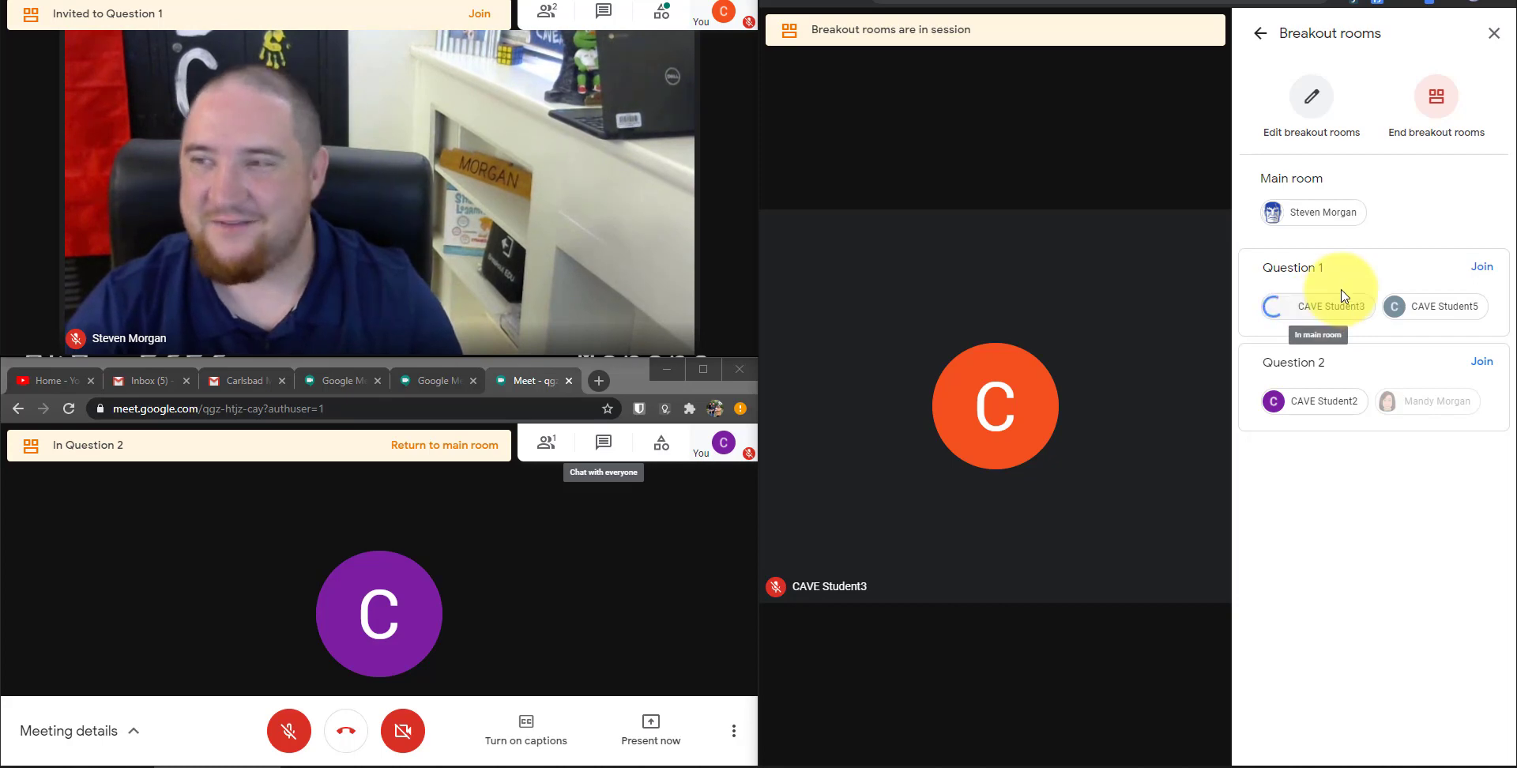
# Step: End the breakout rooms for everyone and return CAVE Student2 to the main room
pyautogui.click(1437, 98)
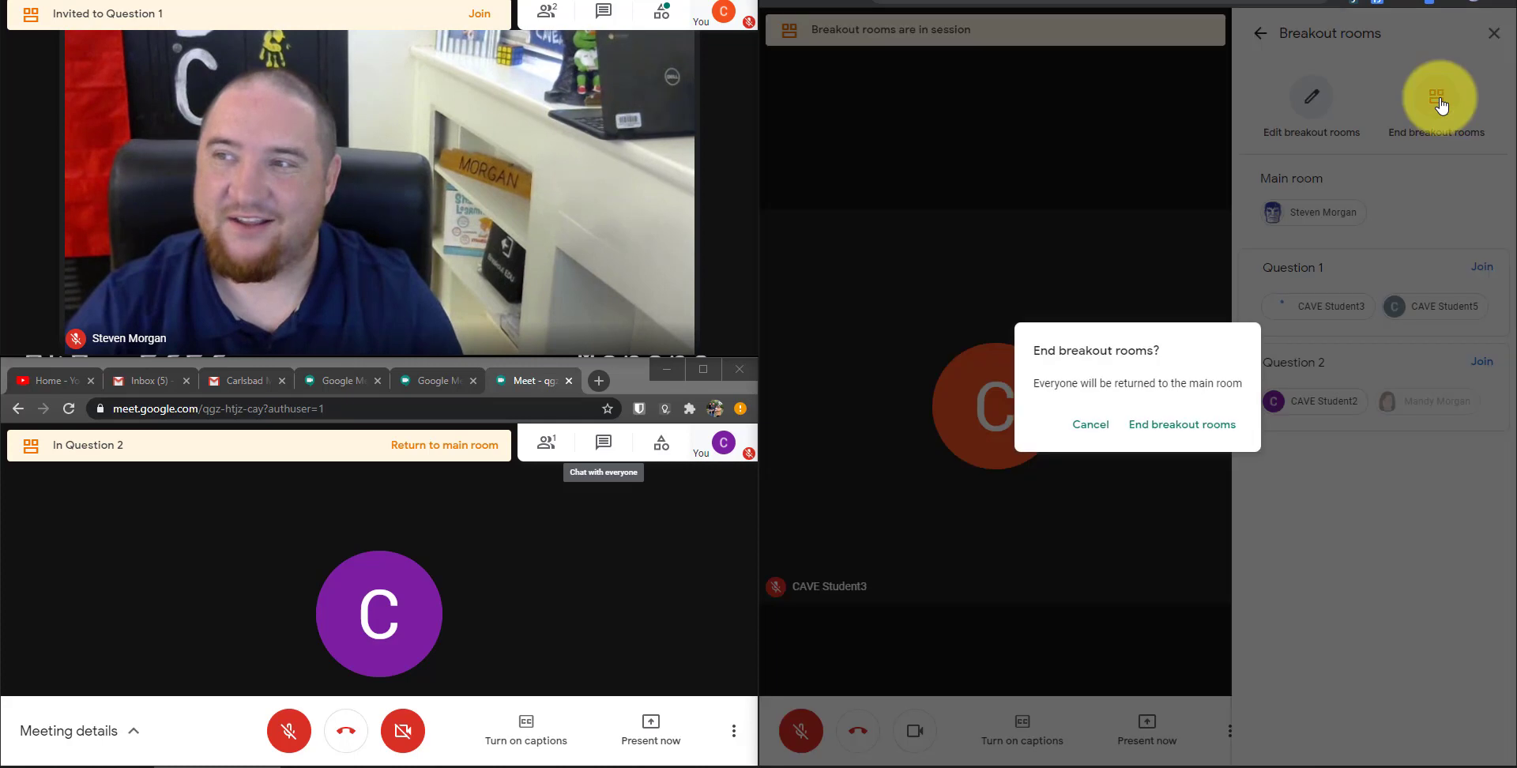
pyautogui.click(1202, 431)
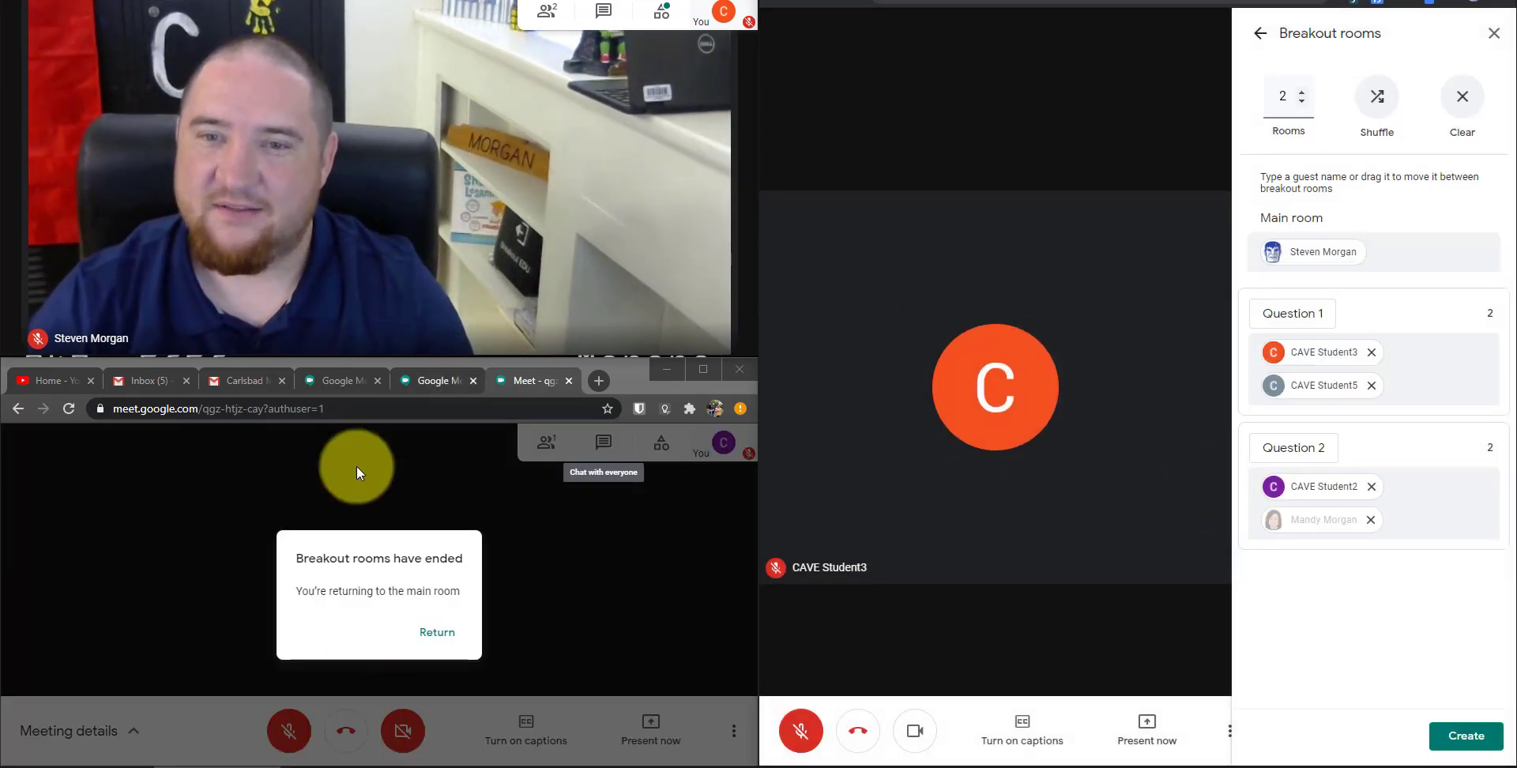
pyautogui.click(442, 634)
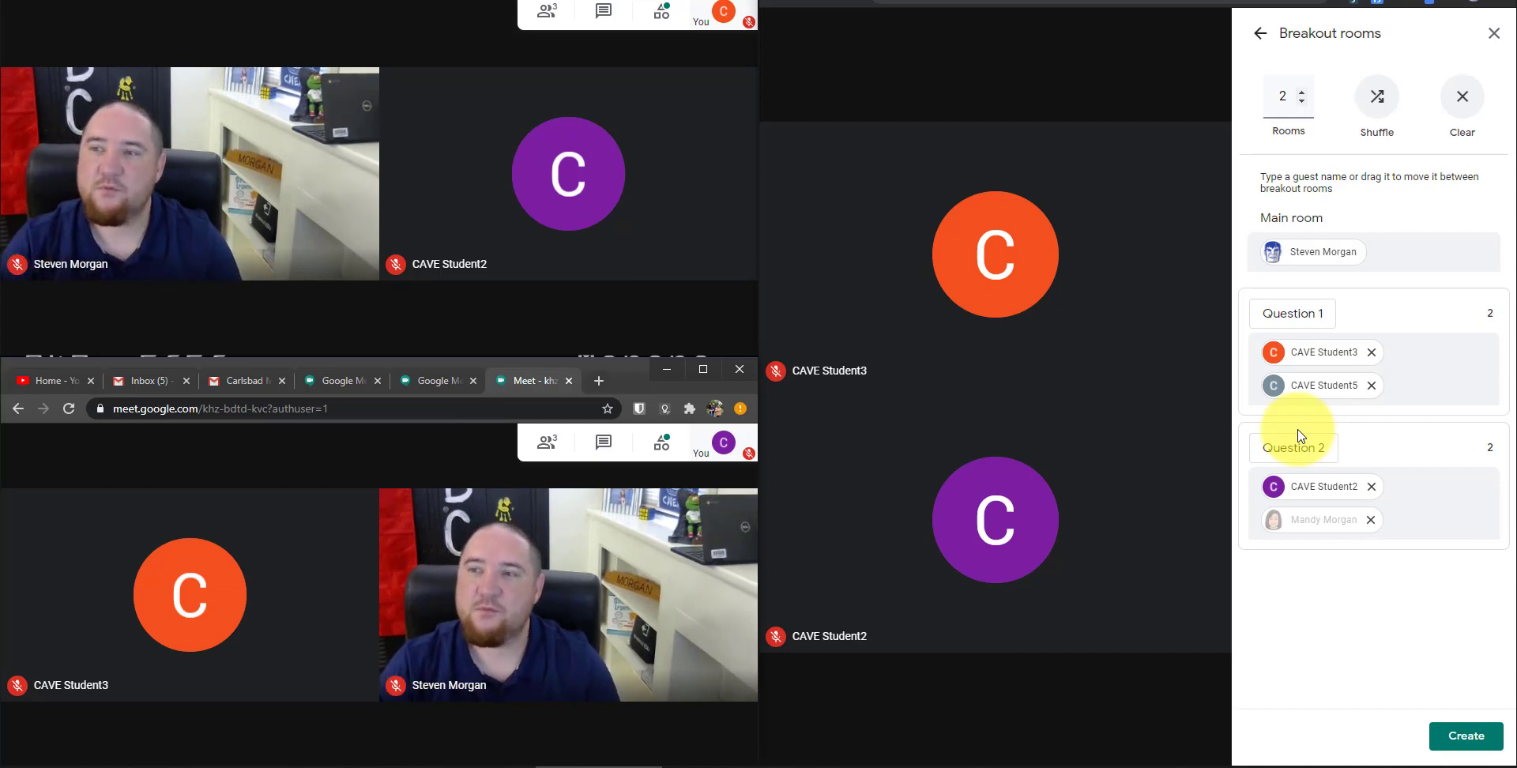
# Step: Leave the meeting as the host, CAVE Student3 and CAVE Student2
pyautogui.moveTo(633, 637)
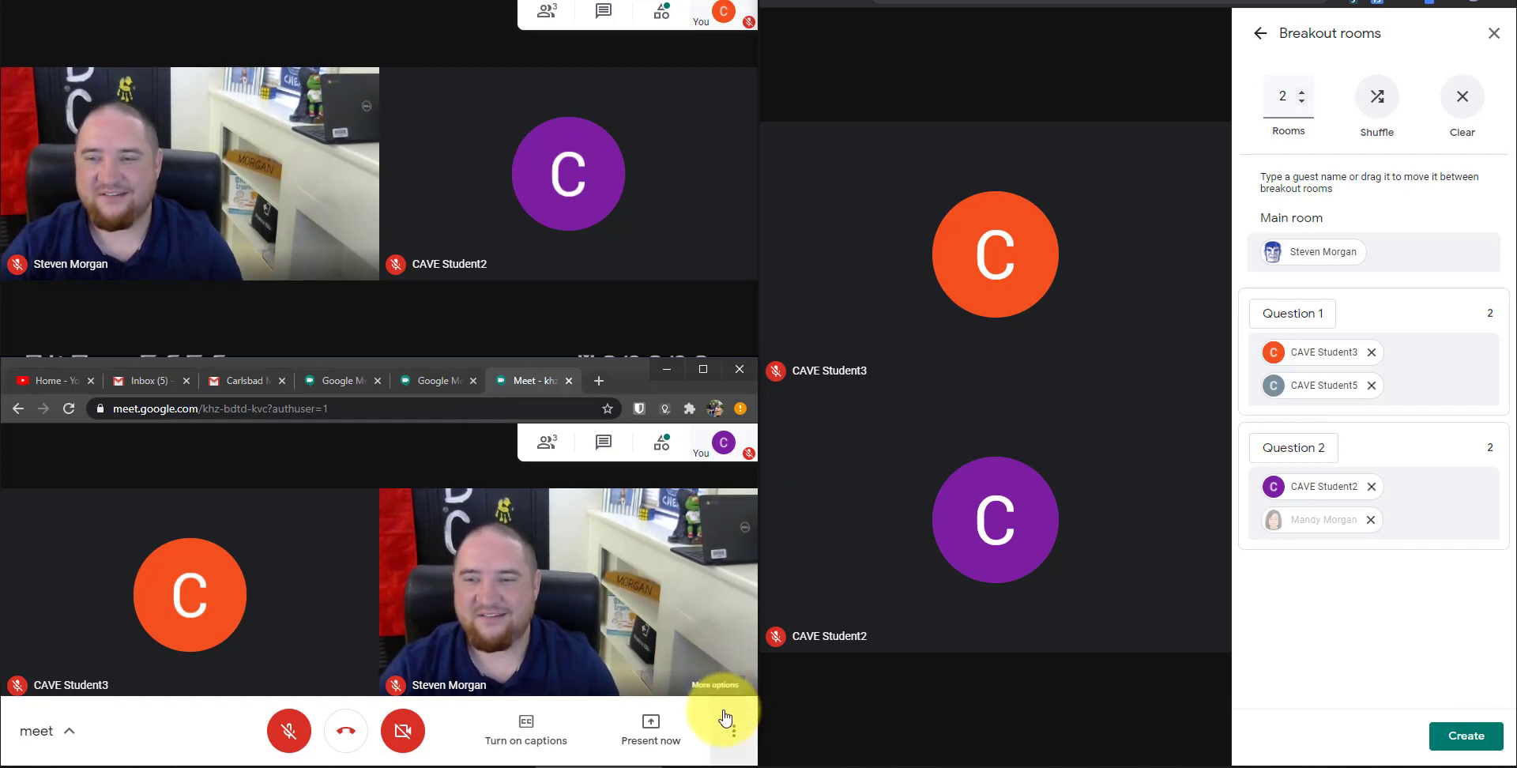
pyautogui.moveTo(853, 695)
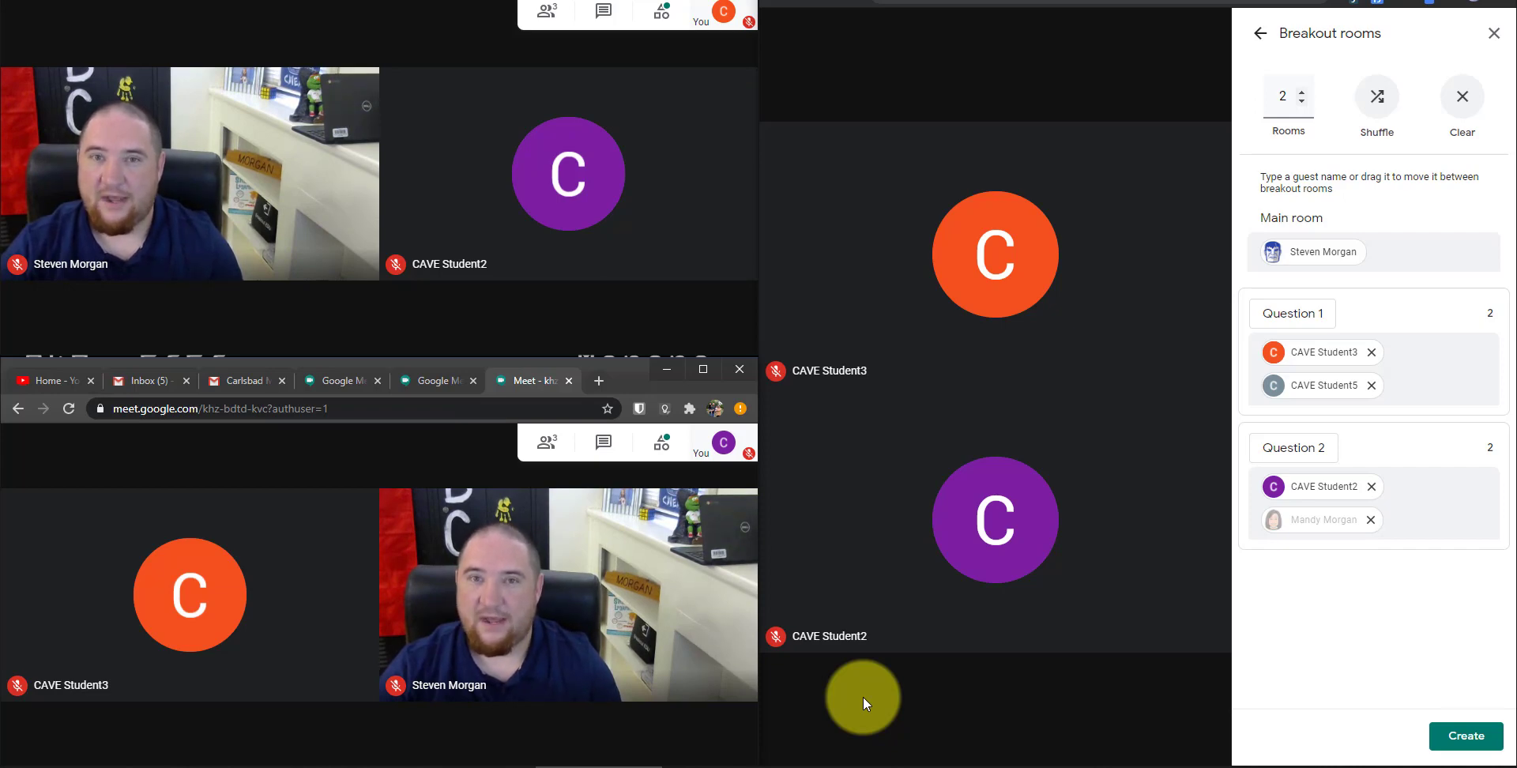
pyautogui.moveTo(1016, 677)
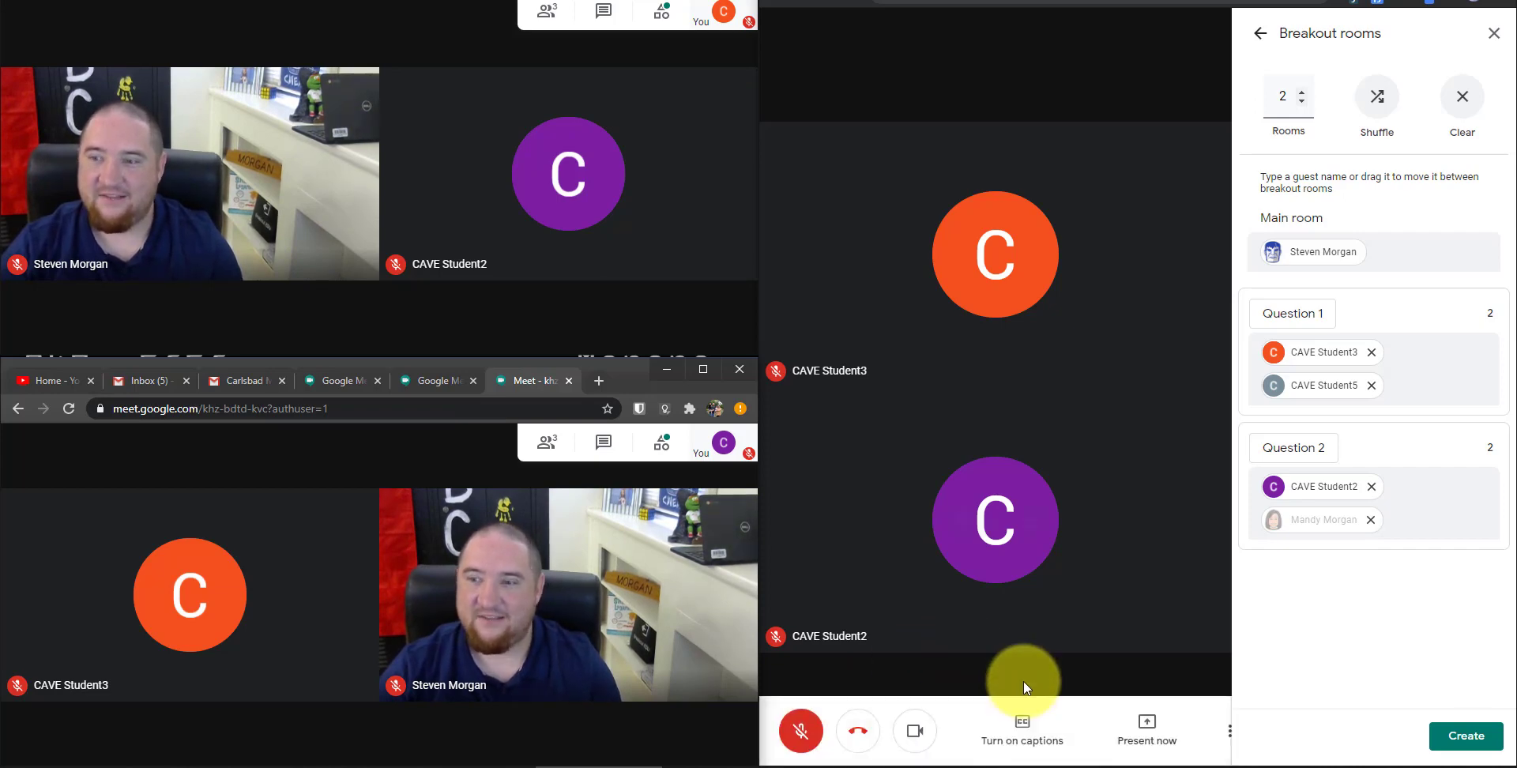
pyautogui.click(860, 733)
pyautogui.moveTo(349, 329)
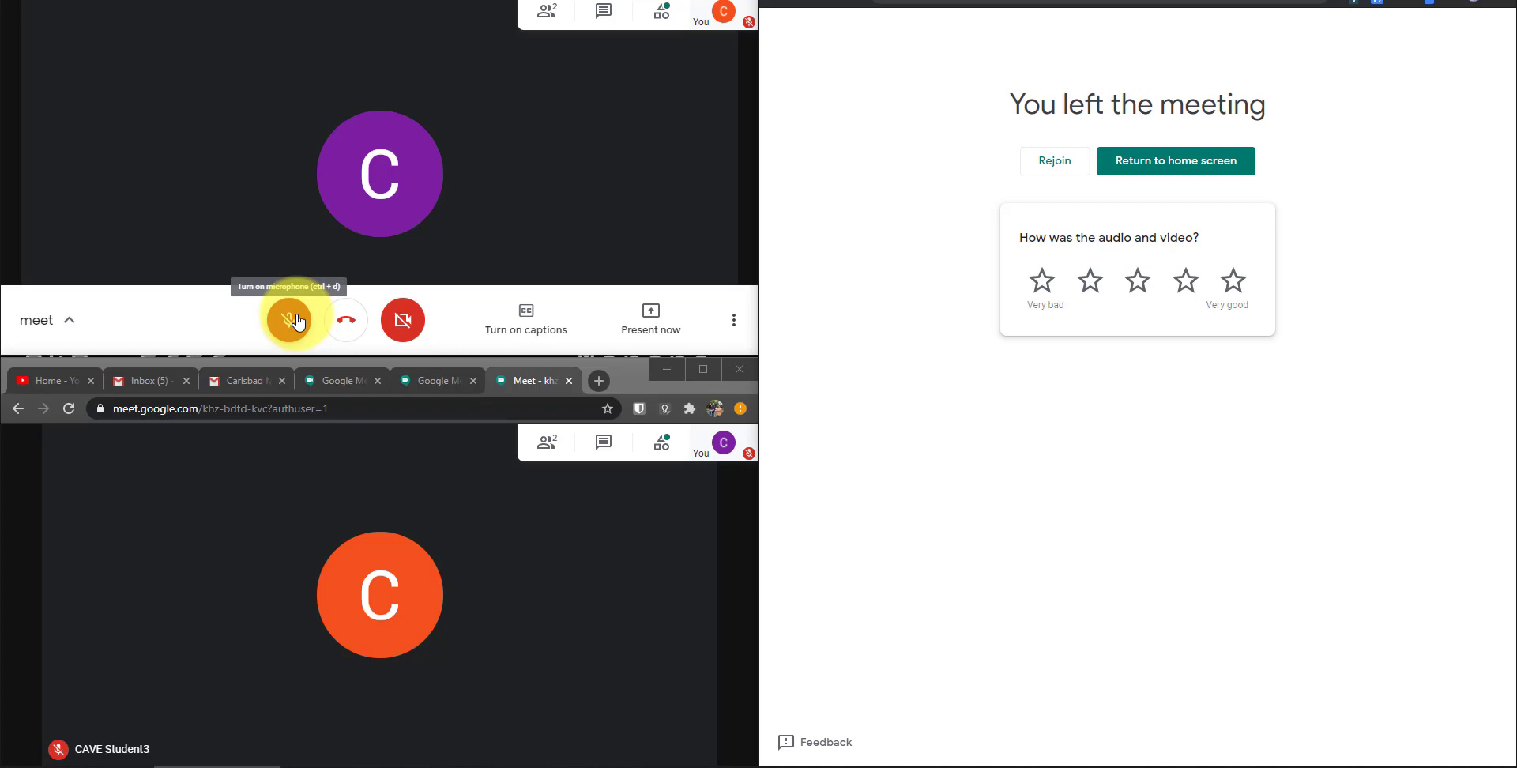
pyautogui.click(347, 320)
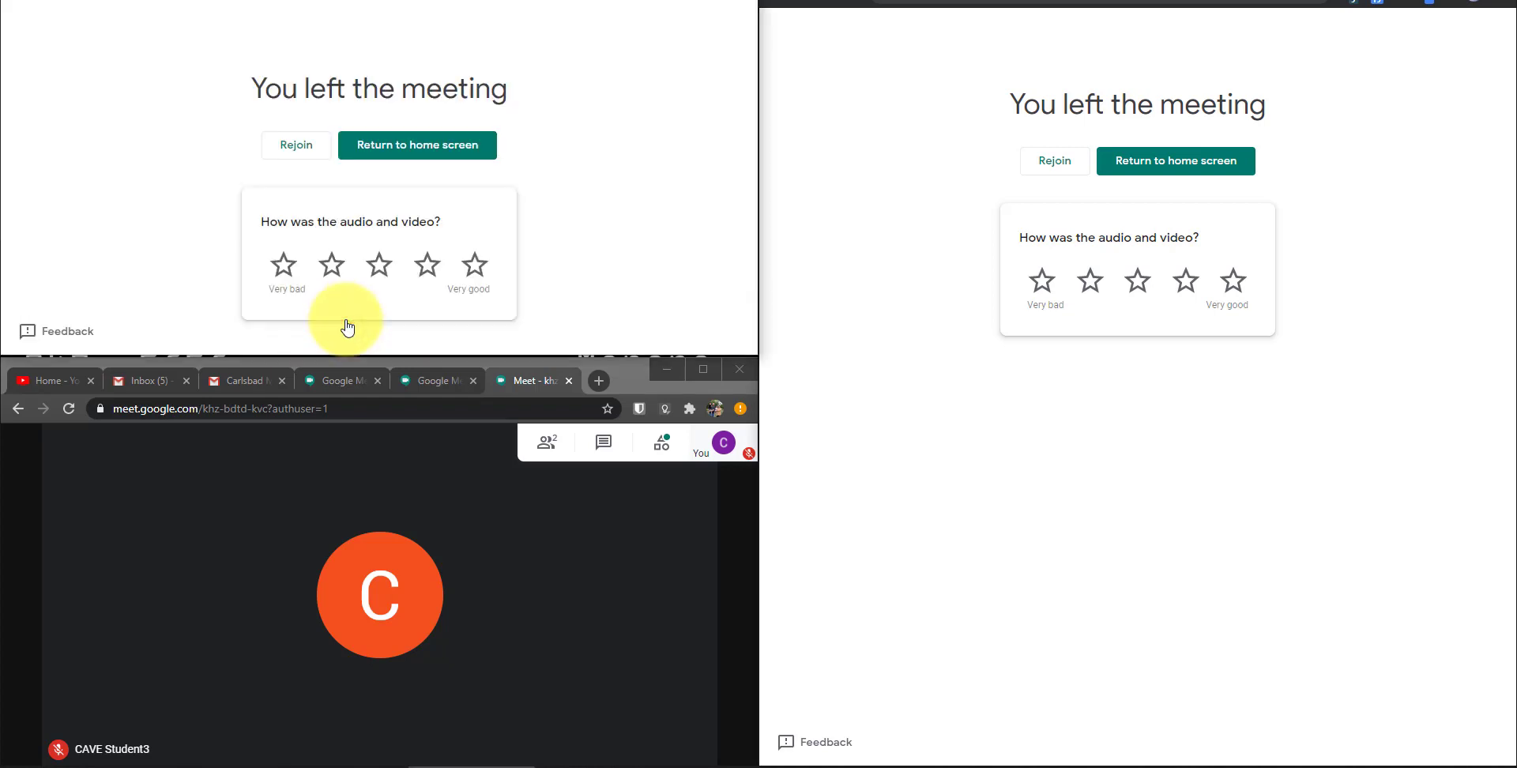
pyautogui.click(346, 731)
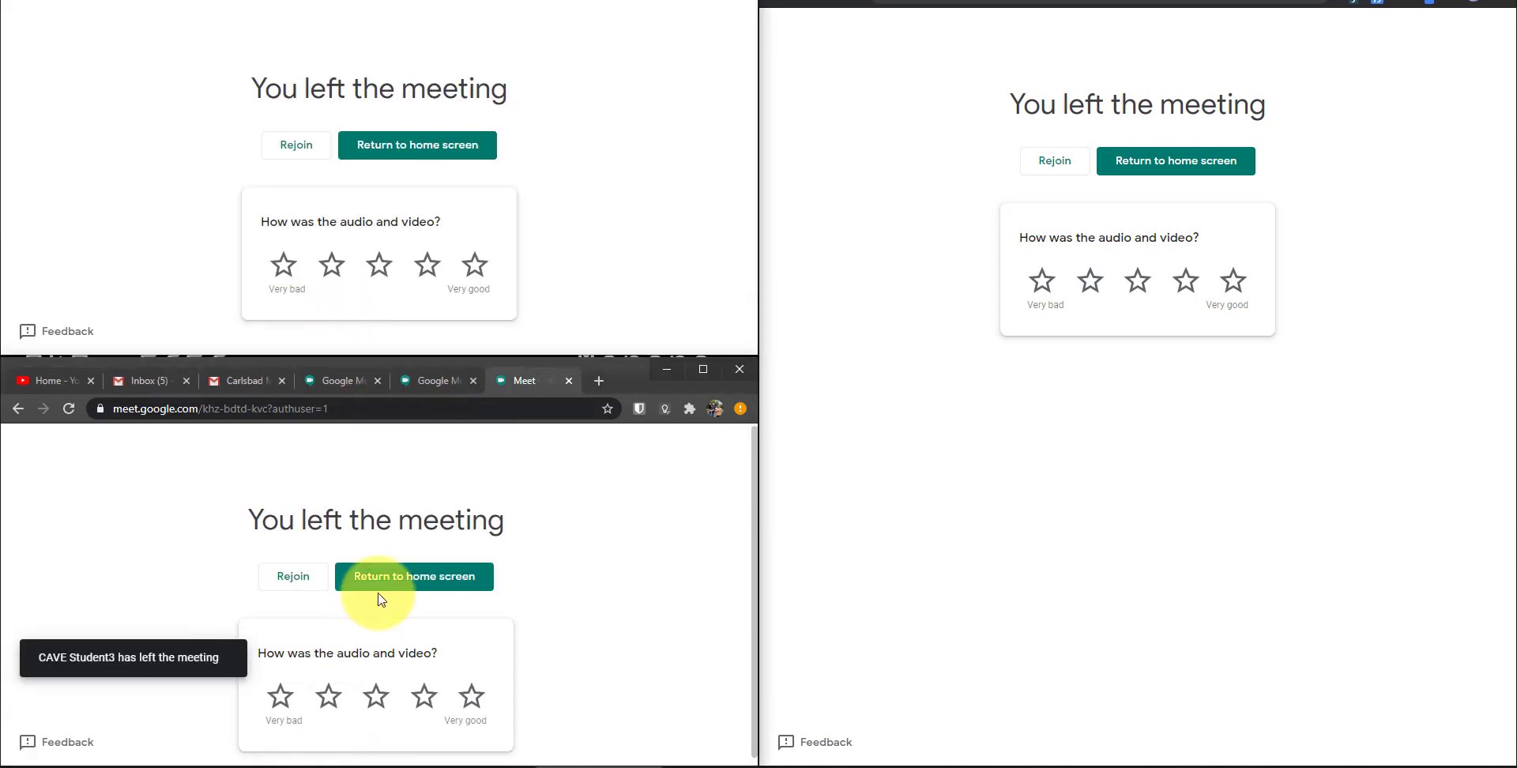
# Step: Switch to Gmail and open the email "Meeting data from 'meet' on Oct 15, 2020"
pyautogui.click(850, 341)
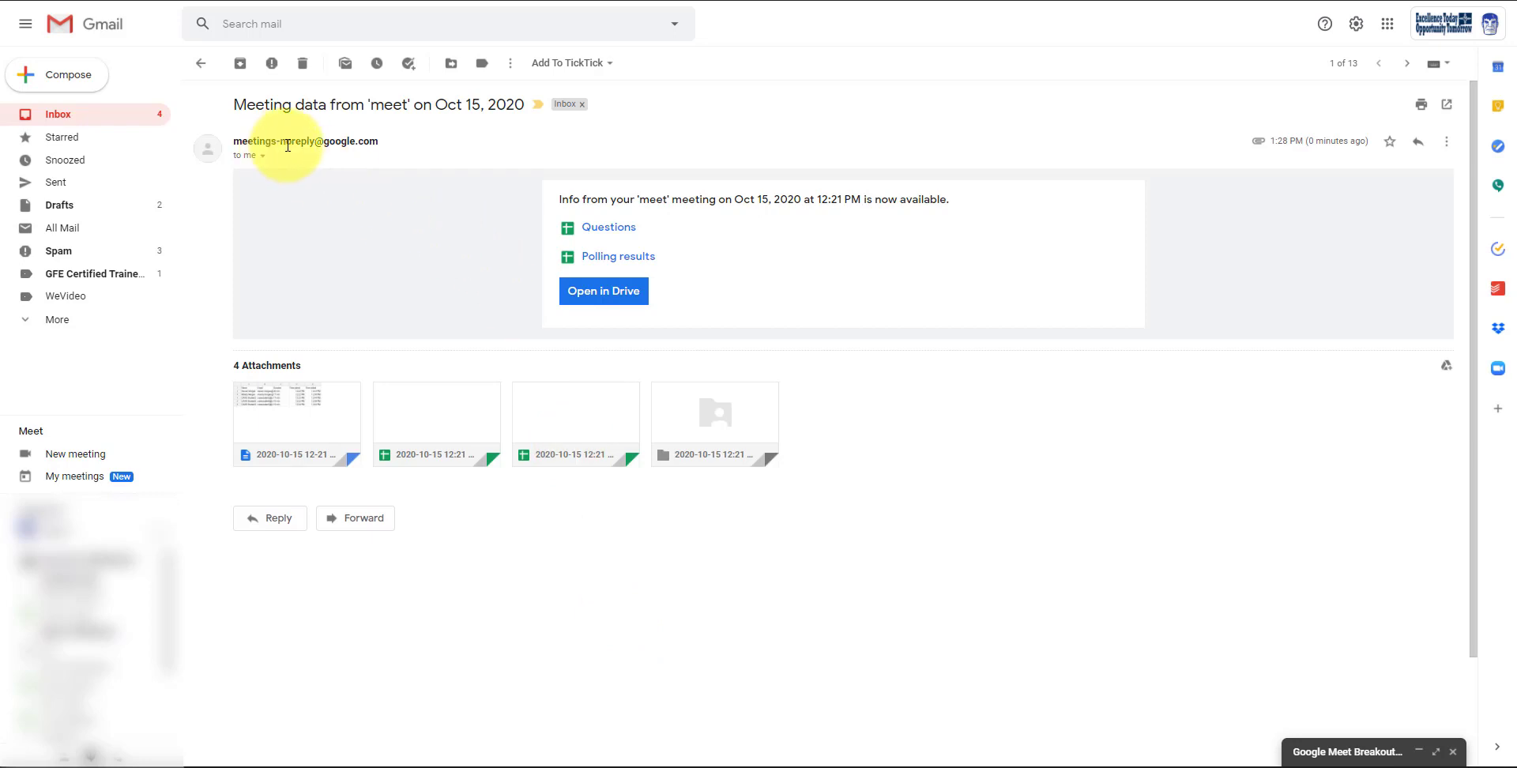
# Step: Preview the Attendance Report.csv attachment, check the apps it can be opened with, and return to the email
pyautogui.moveTo(329, 145)
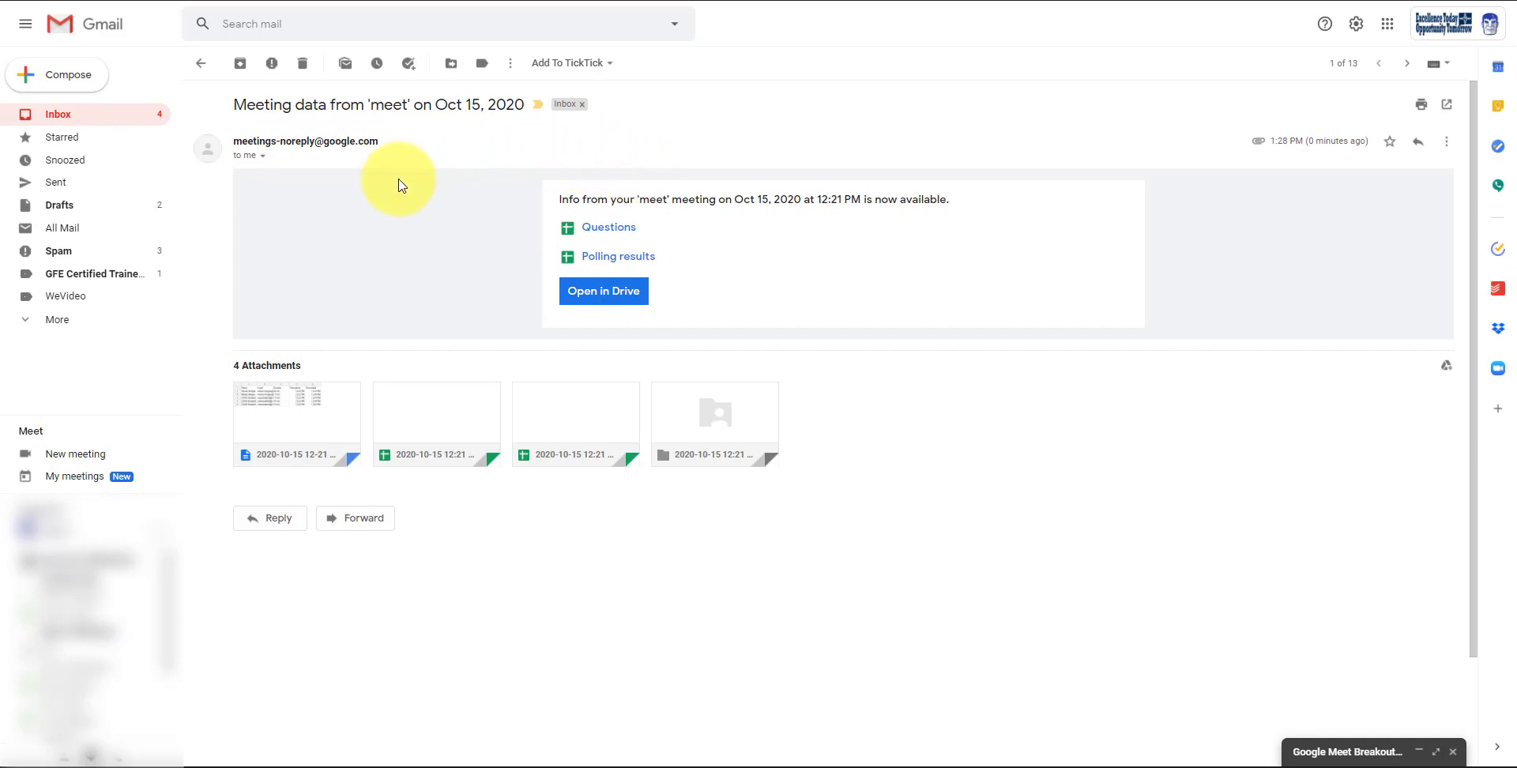
pyautogui.moveTo(330, 397)
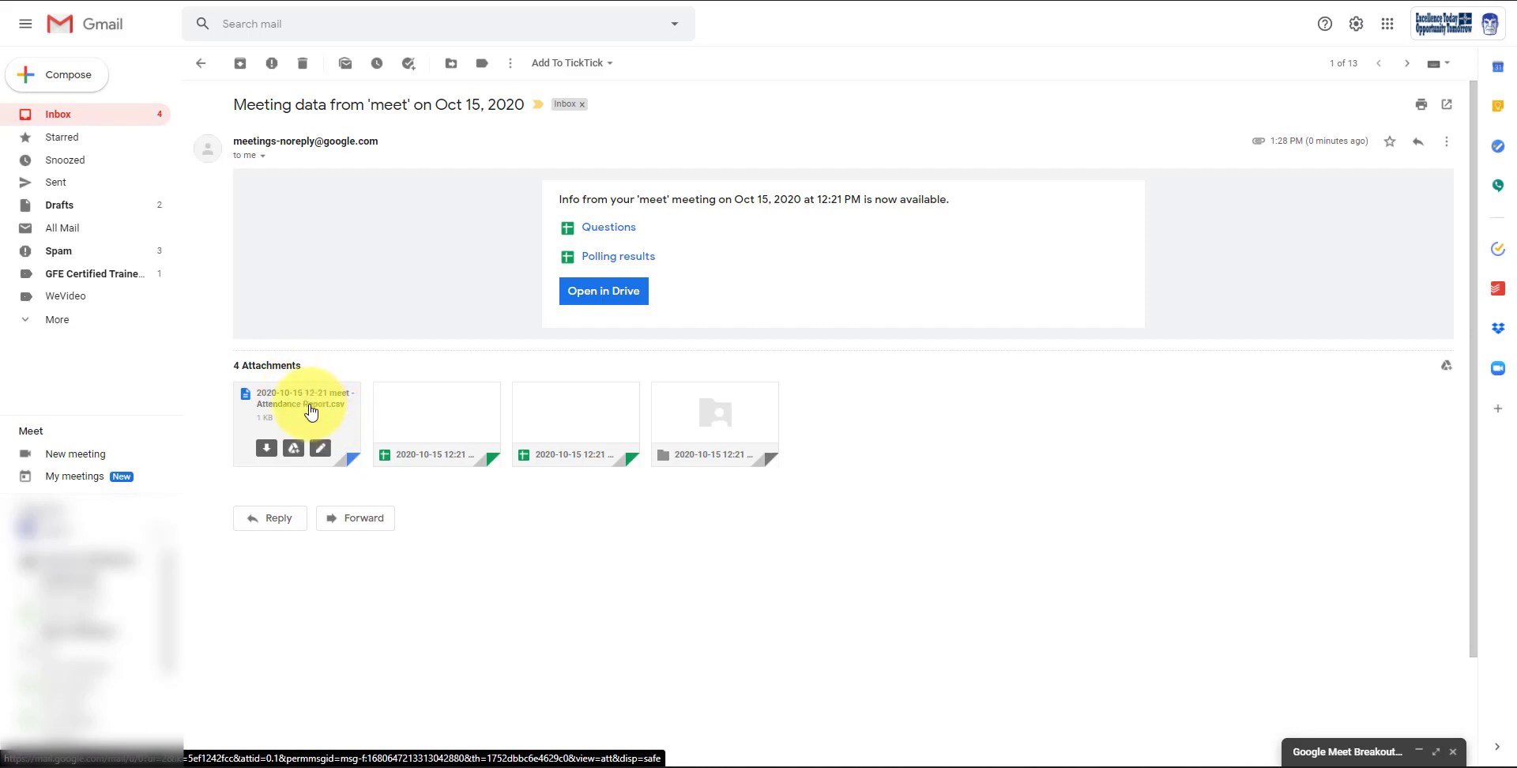
pyautogui.click(314, 412)
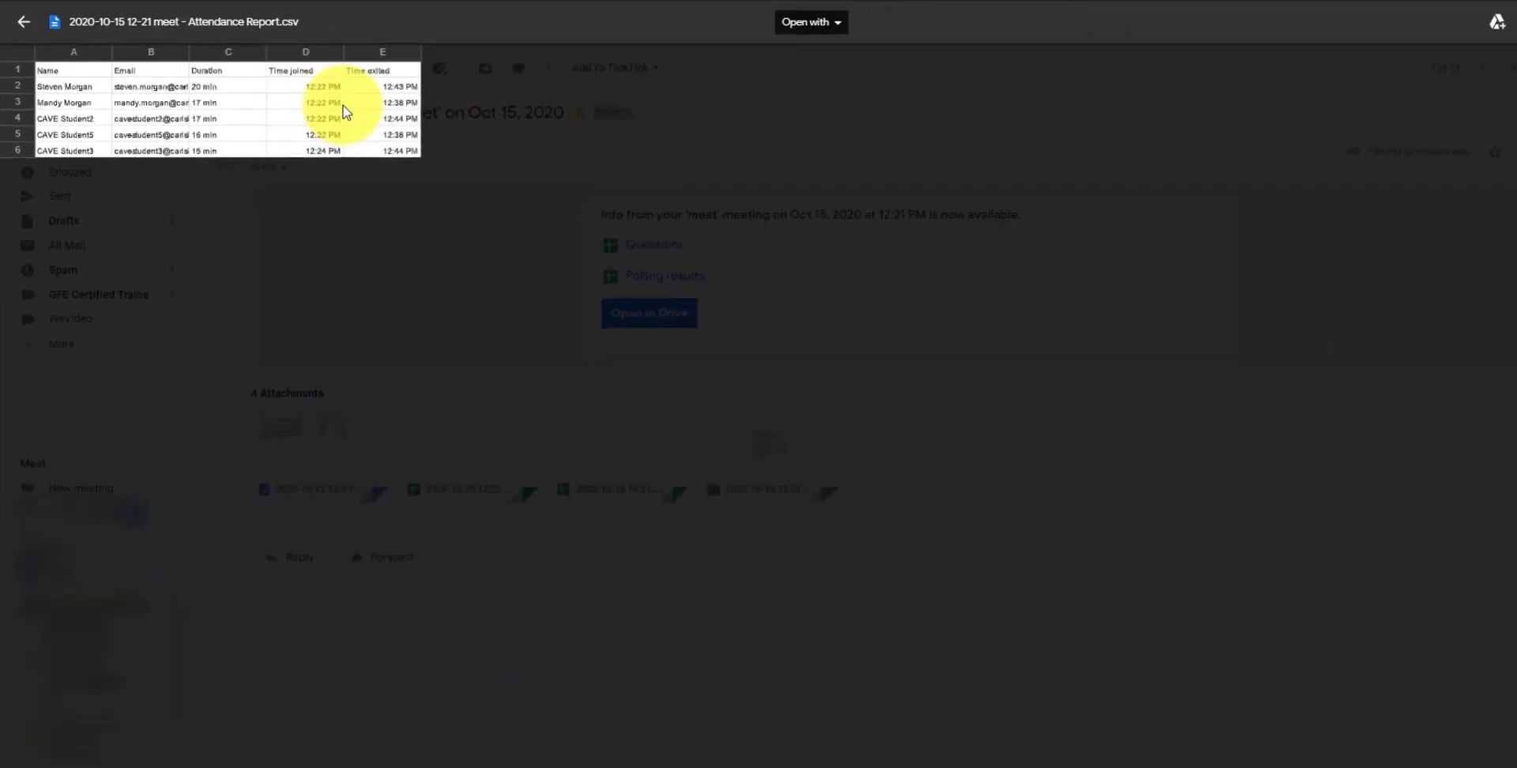
pyautogui.click(802, 27)
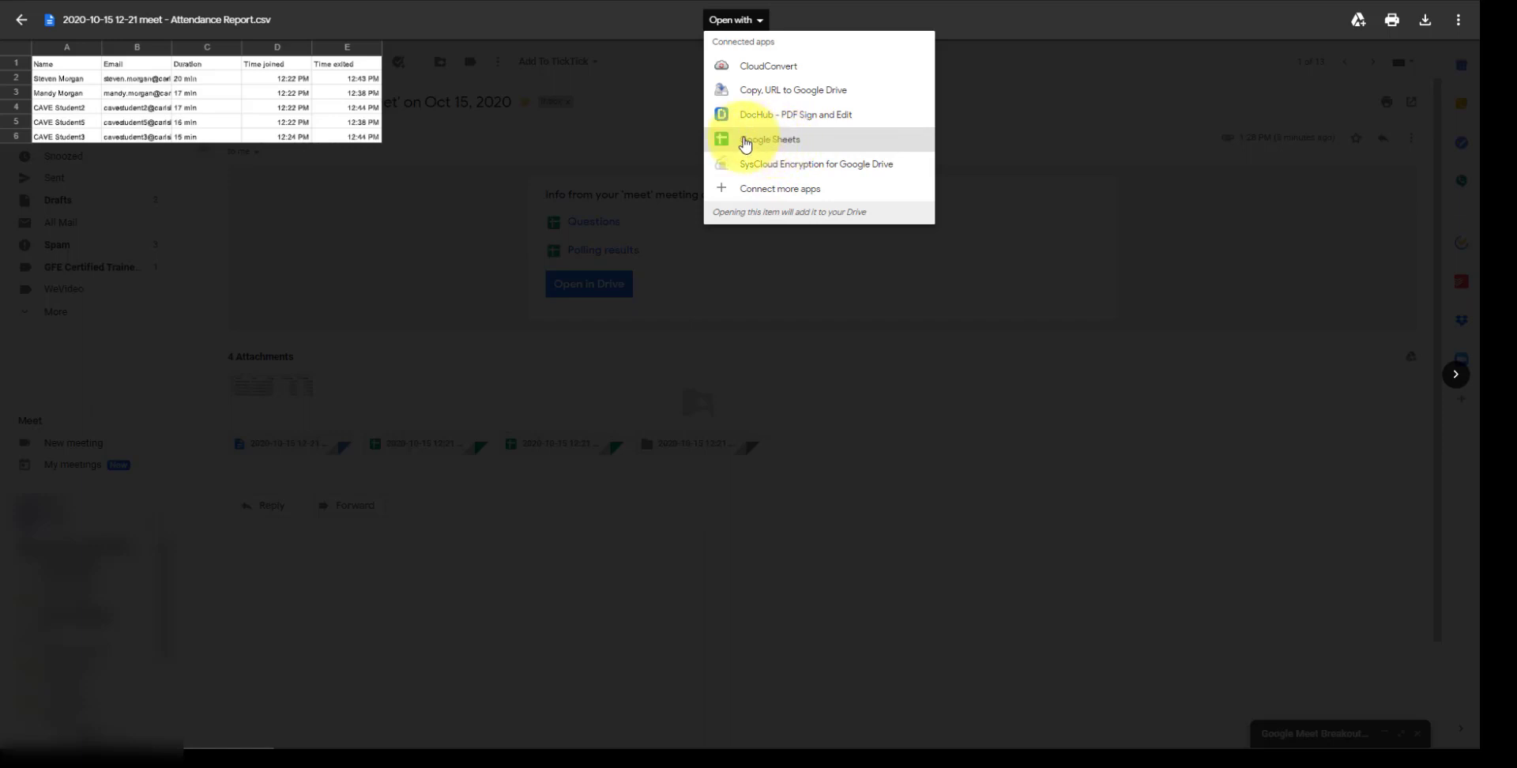
pyautogui.click(512, 140)
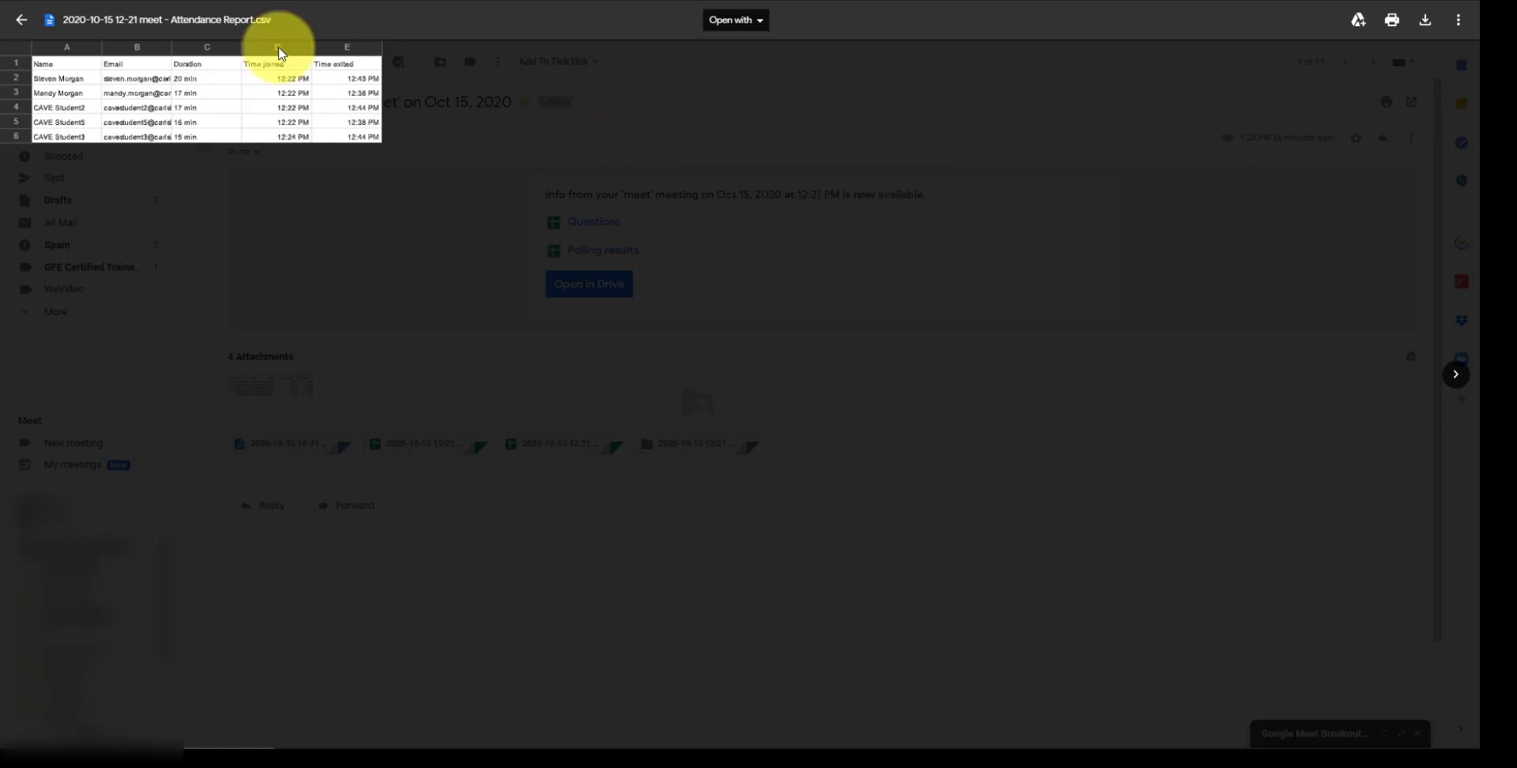
pyautogui.click(21, 22)
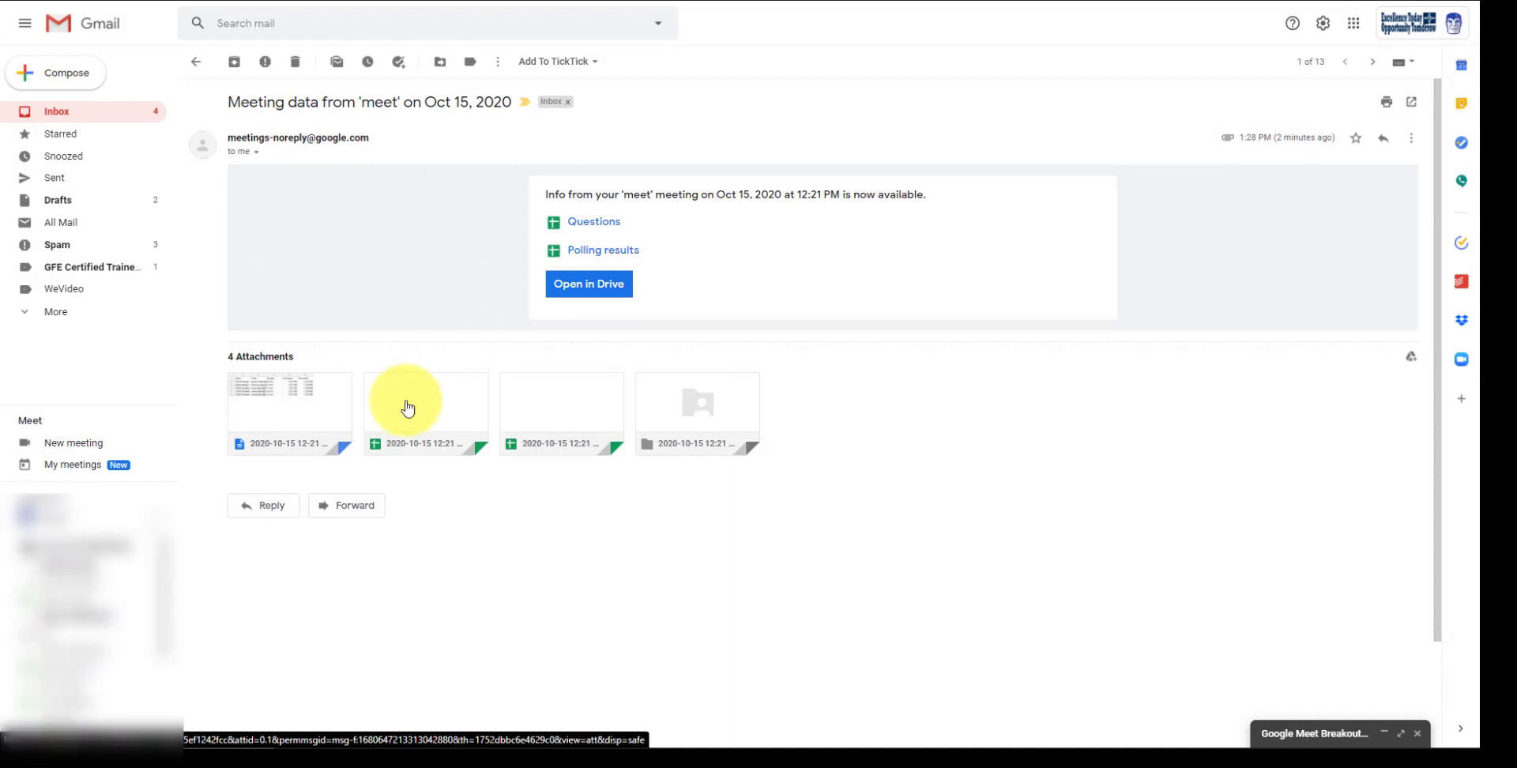
# Step: Open the Questions spreadsheet from the email, examine the submitted question's upvotes and moderator status columns, and return to Gmail
pyautogui.moveTo(407, 409)
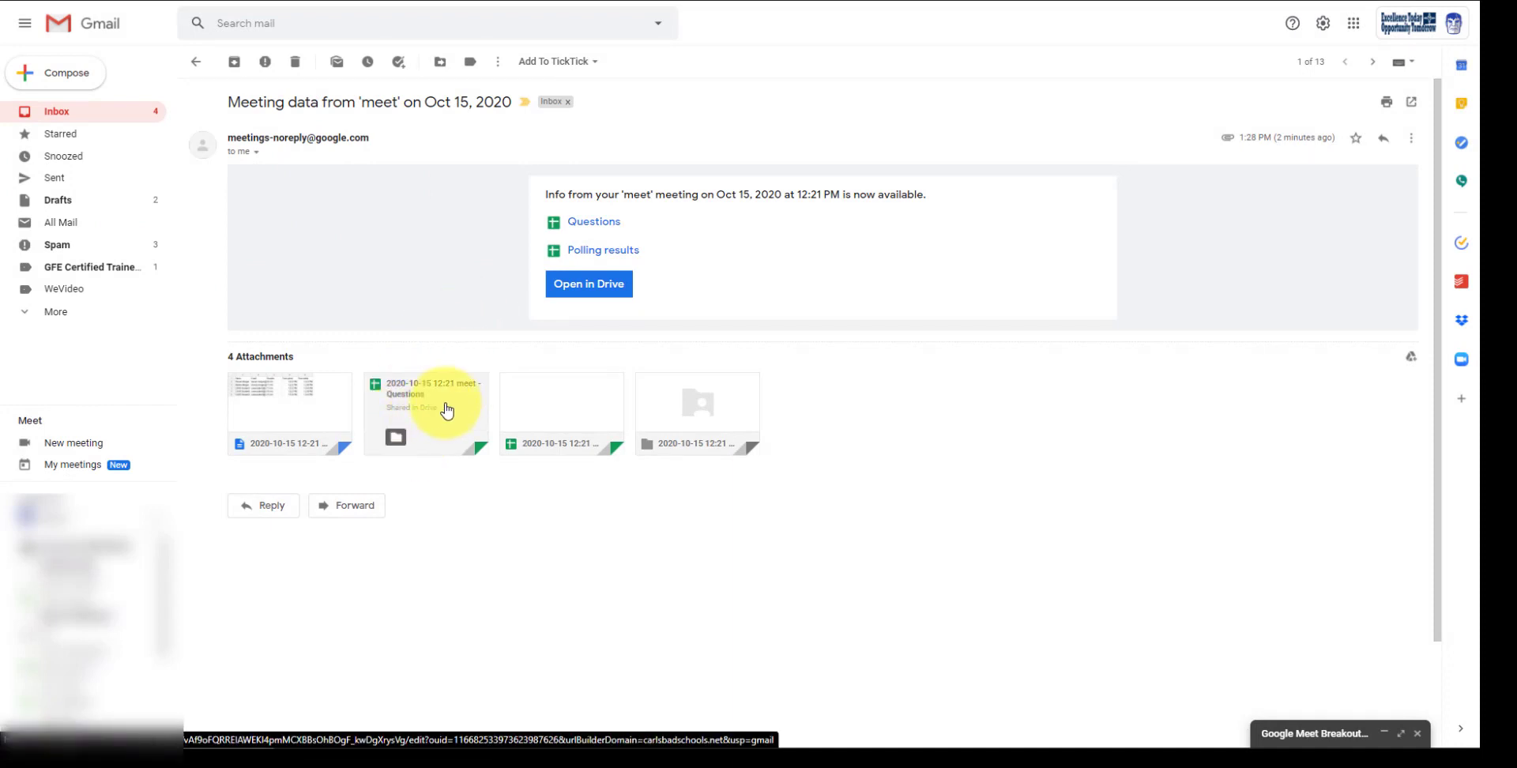
pyautogui.click(427, 410)
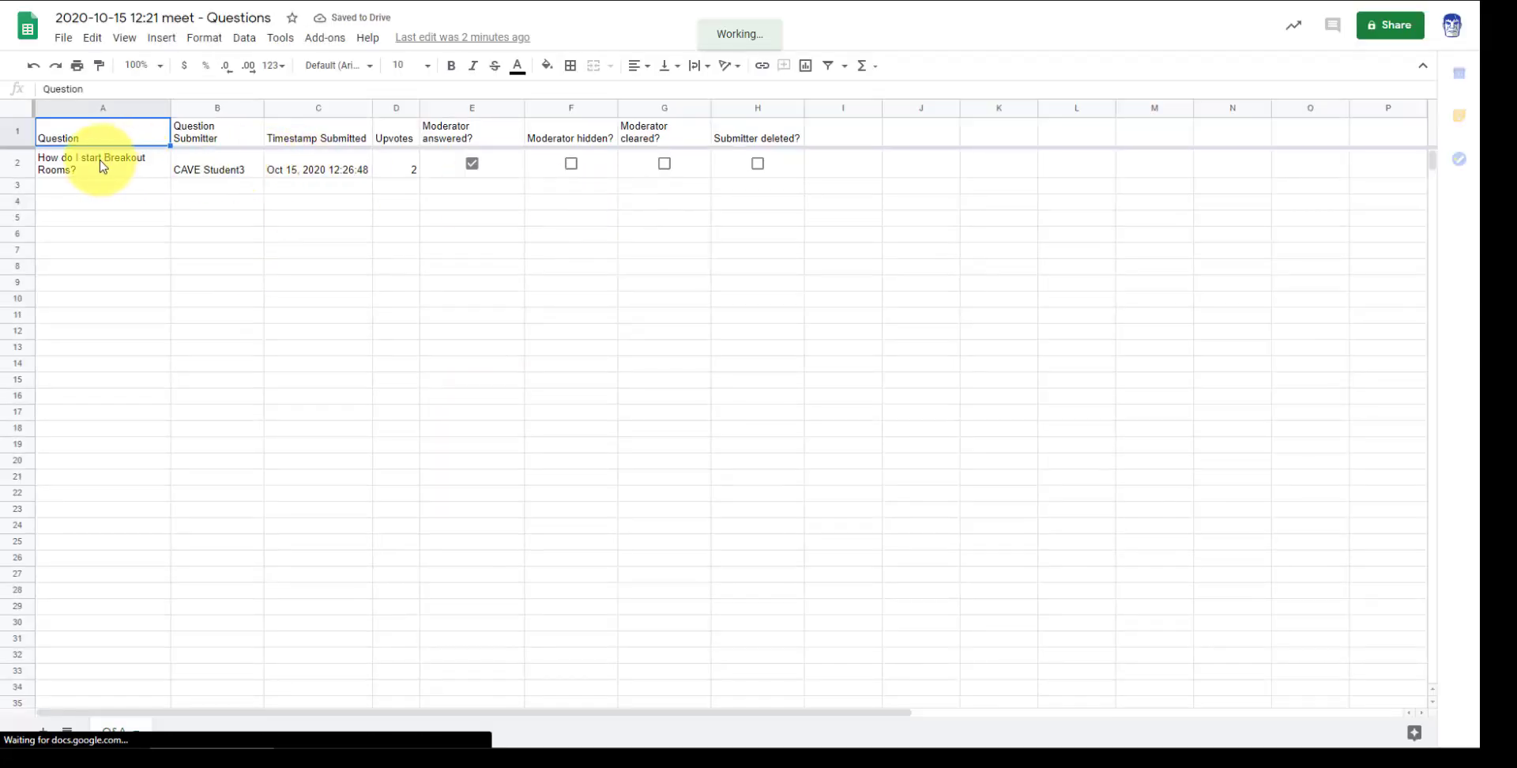
pyautogui.moveTo(102, 166); pyautogui.dragTo(794, 168)
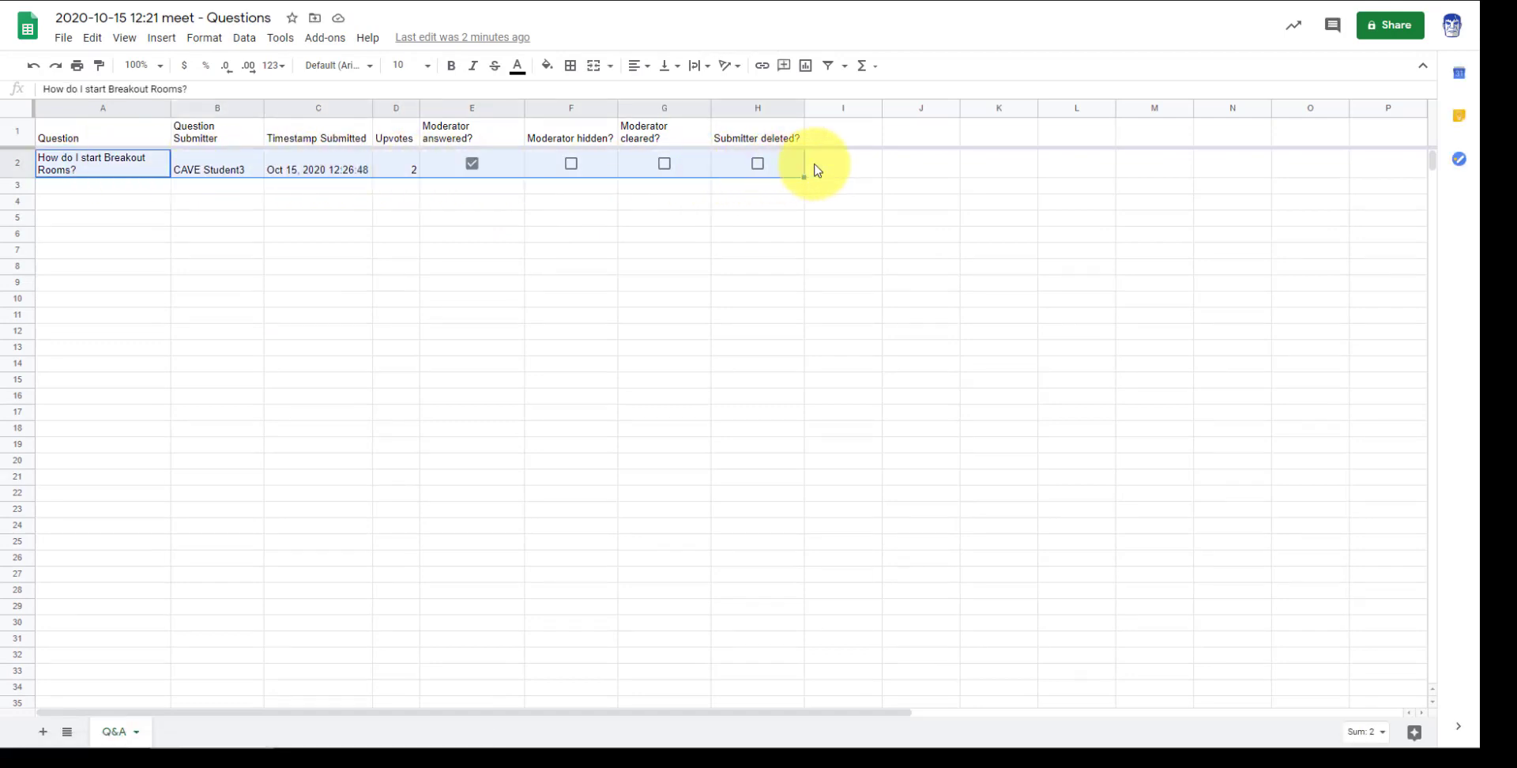
pyautogui.click(853, 168)
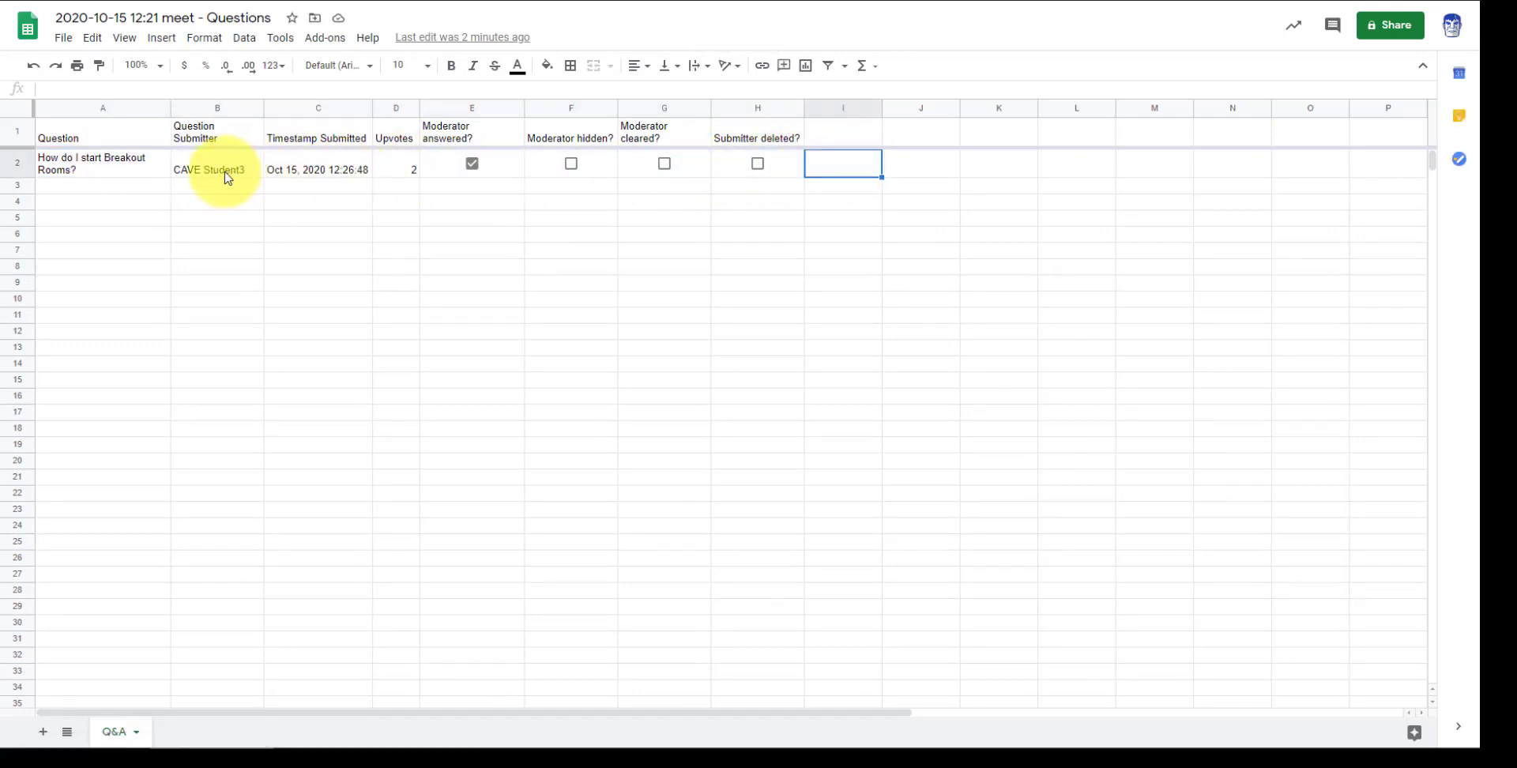
pyautogui.click(395, 169)
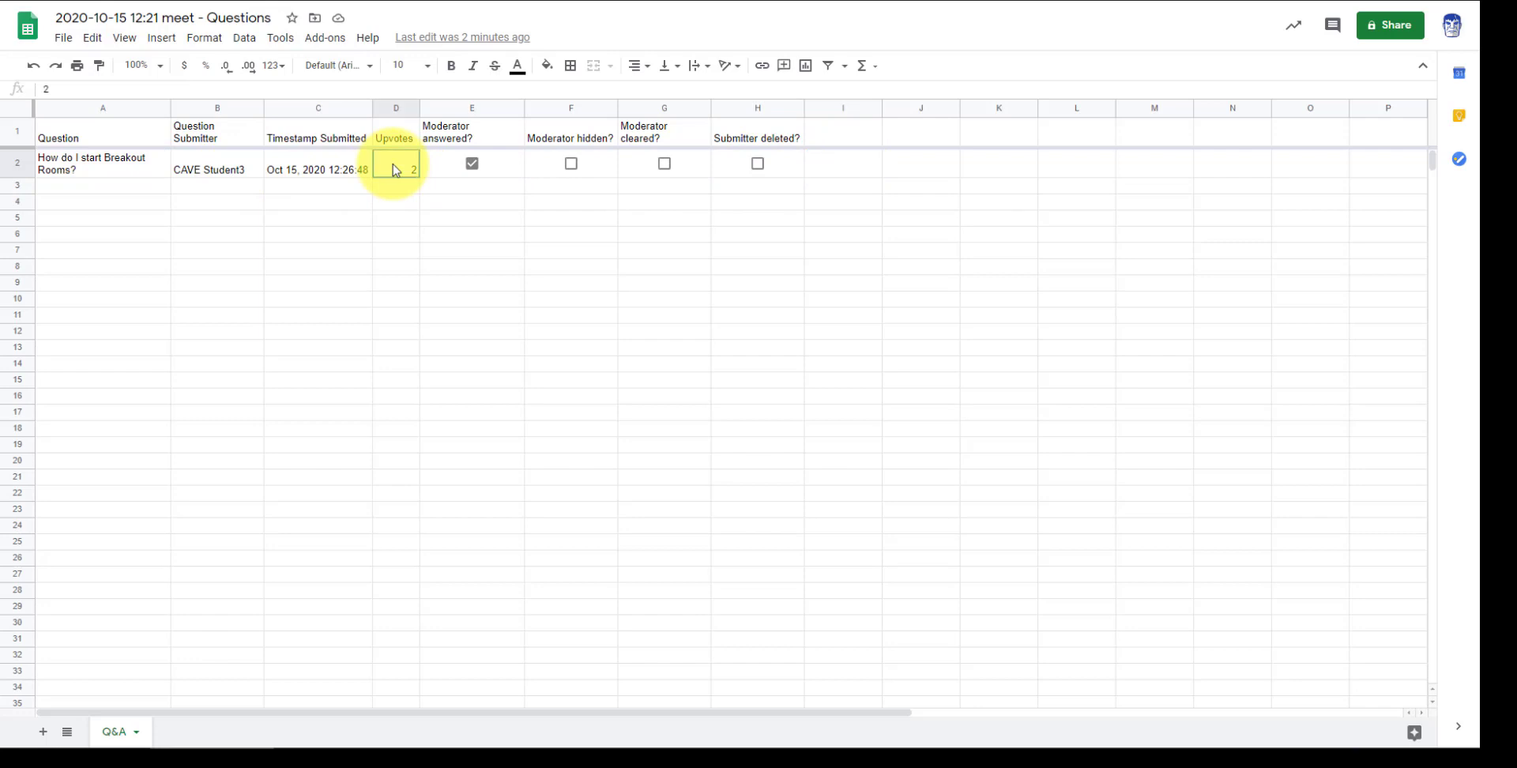
pyautogui.moveTo(785, 163); pyautogui.dragTo(458, 163)
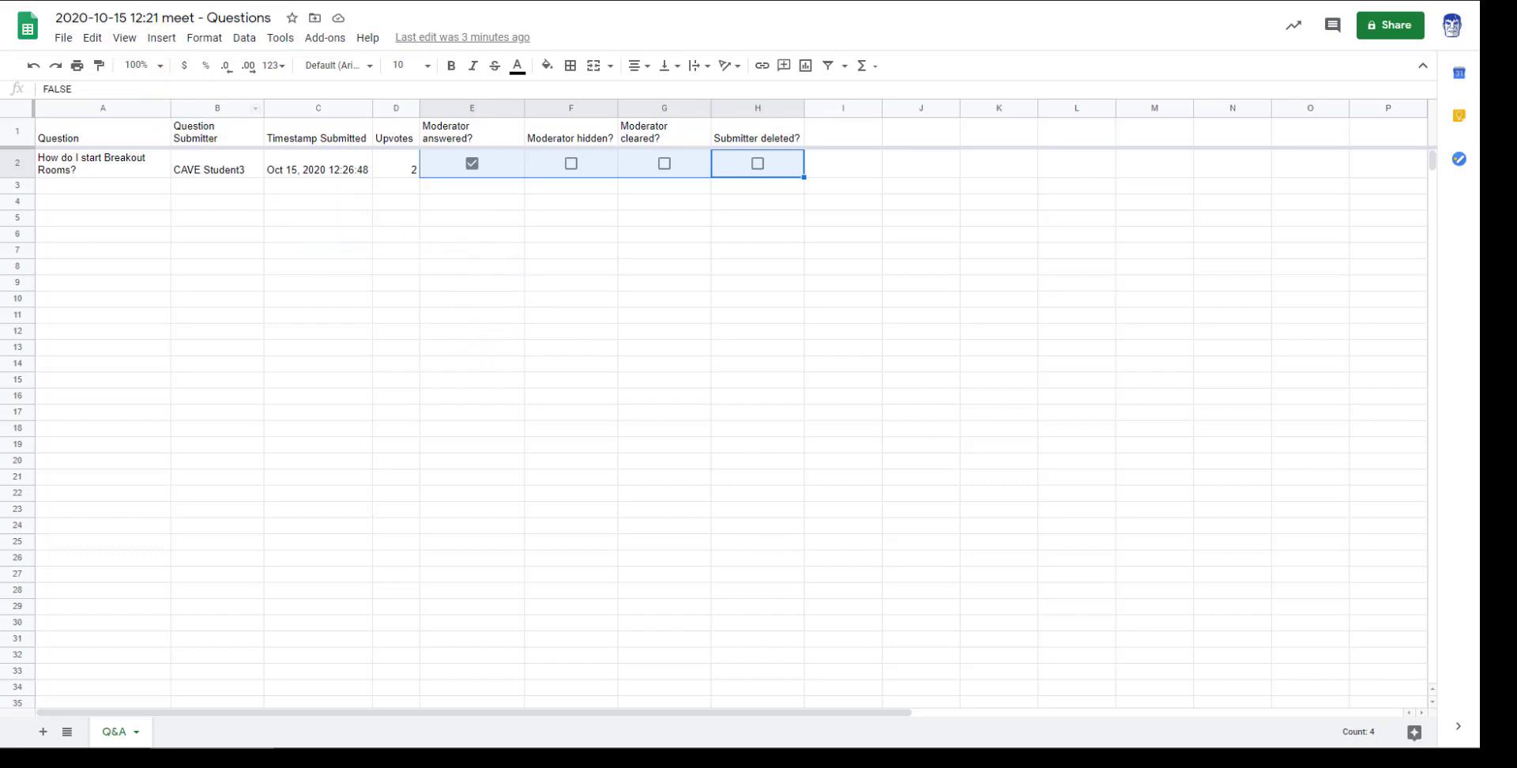
pyautogui.click(87, 1)
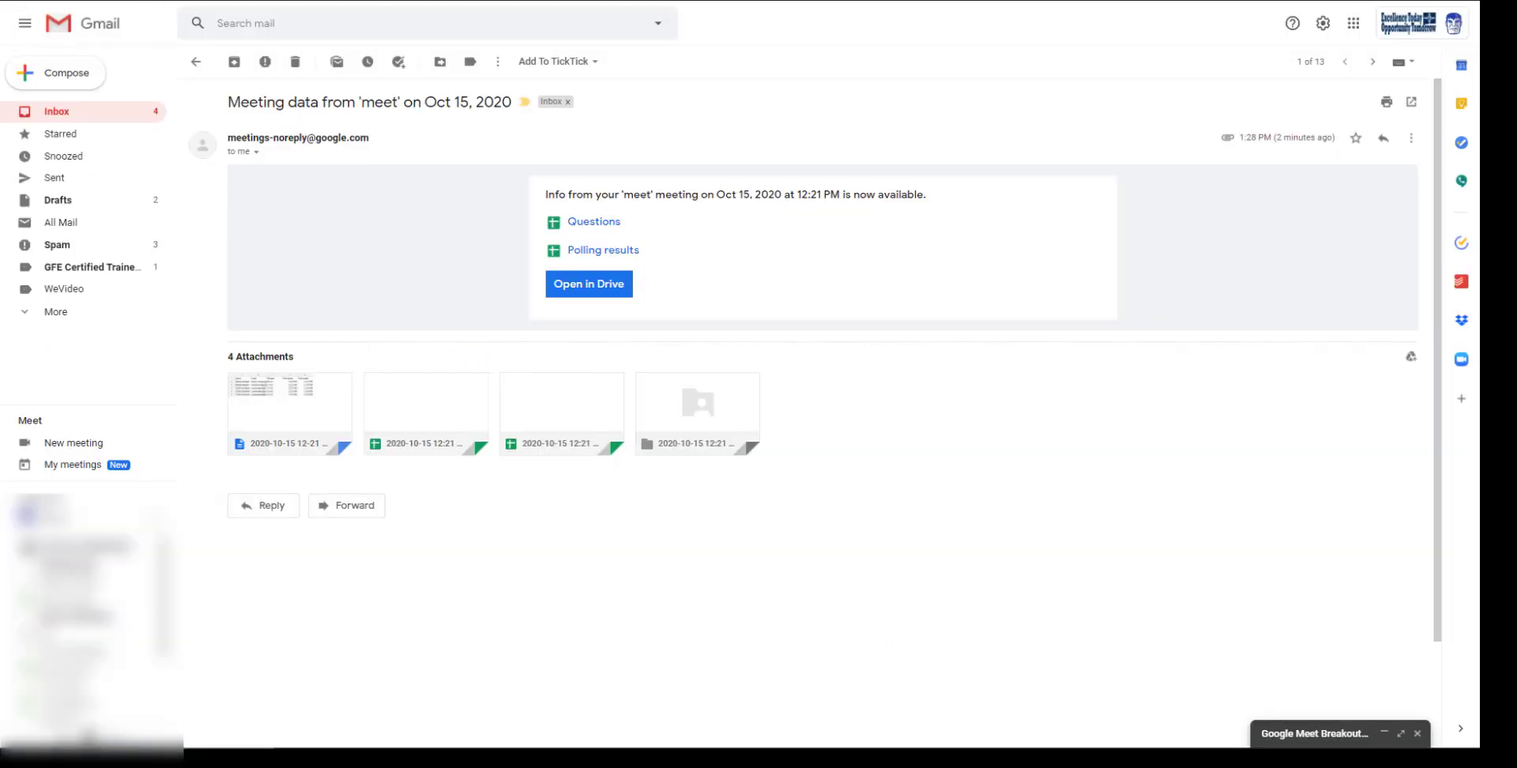
# Step: Open the Polling Results spreadsheet from the email and review the answers on the All Polls, Poll 1 and Poll 2 sheets
pyautogui.click(576, 411)
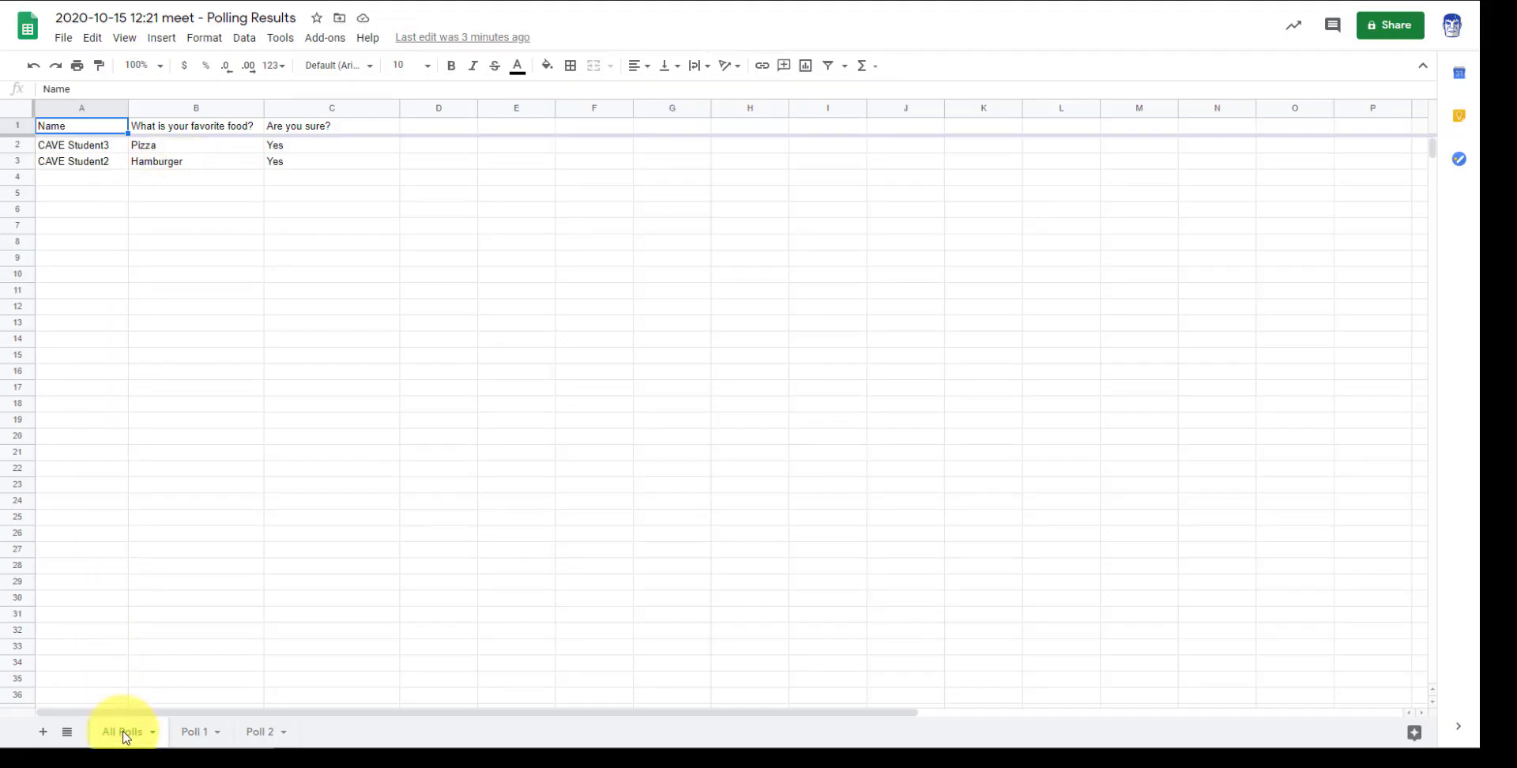
pyautogui.click(190, 732)
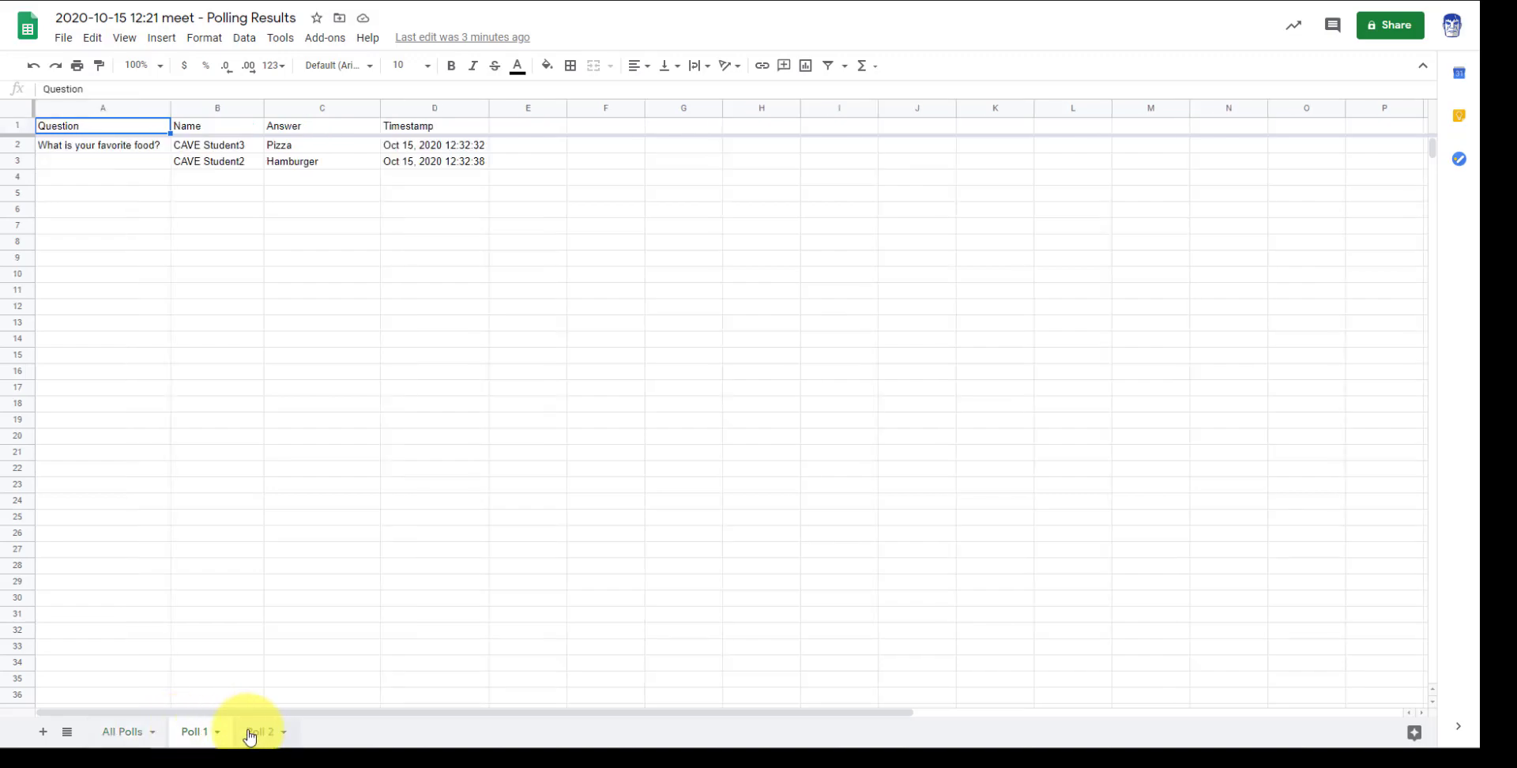
pyautogui.click(257, 732)
pyautogui.click(197, 733)
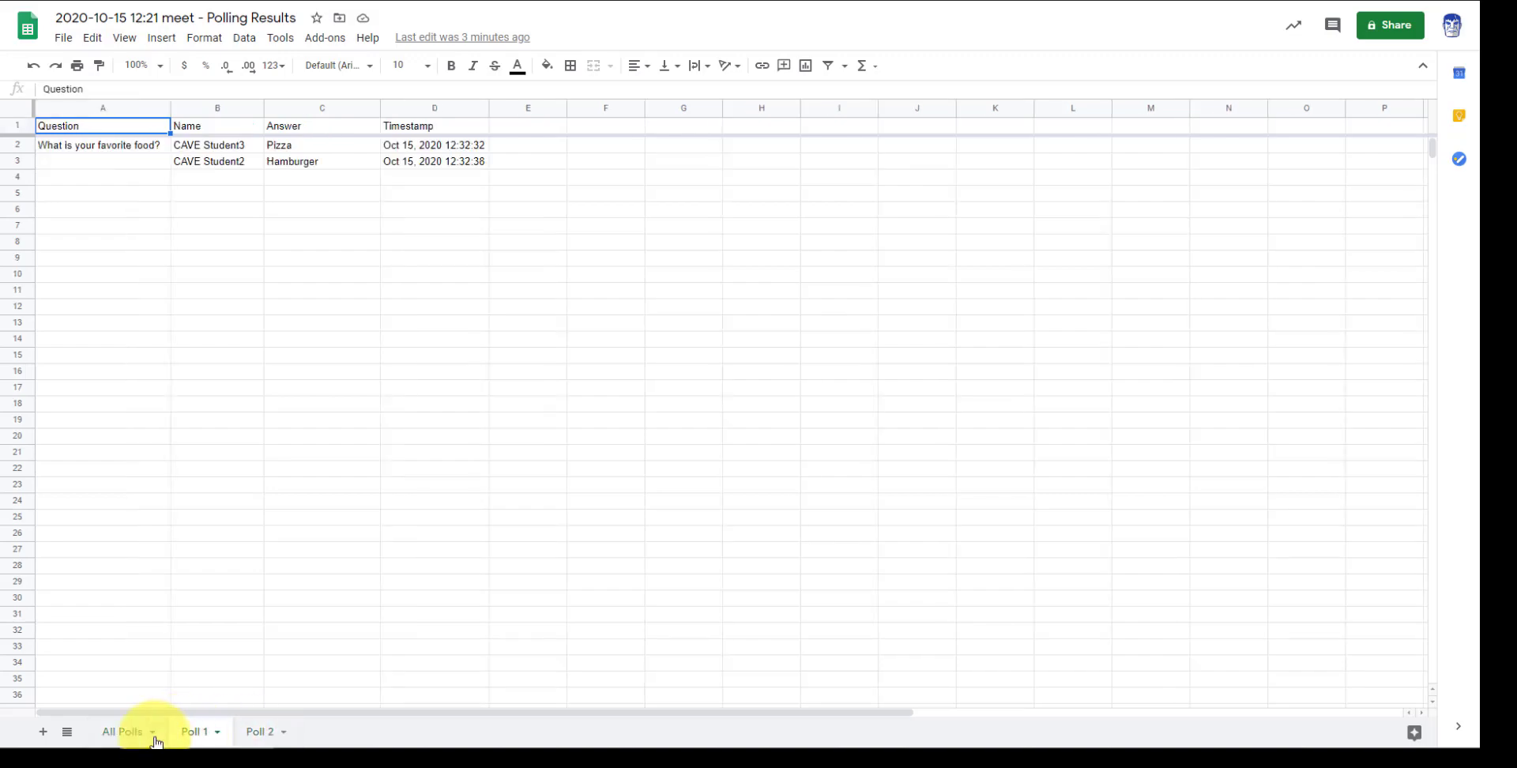
pyautogui.click(123, 732)
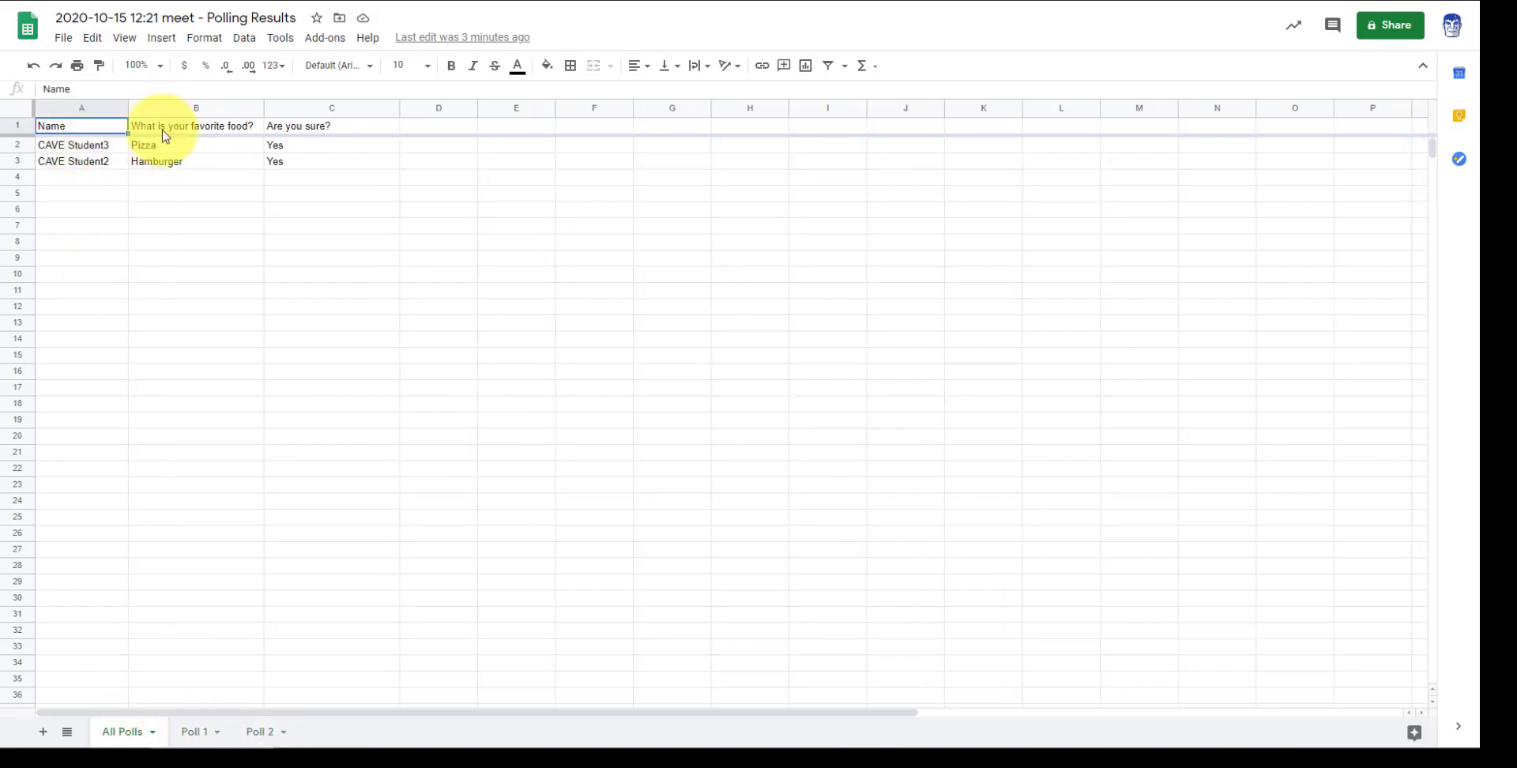
pyautogui.moveTo(178, 127); pyautogui.dragTo(184, 193)
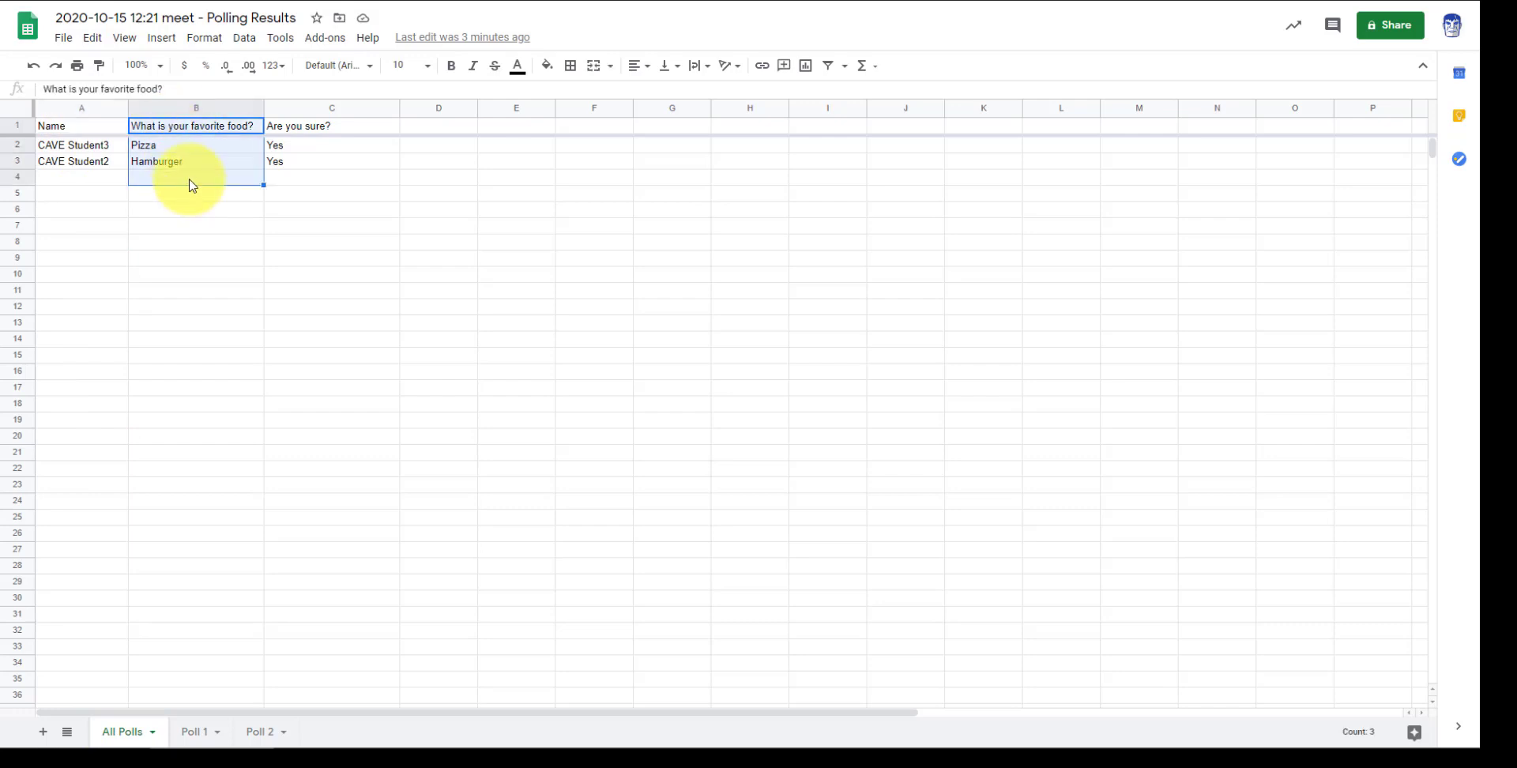
pyautogui.moveTo(298, 126); pyautogui.dragTo(308, 178)
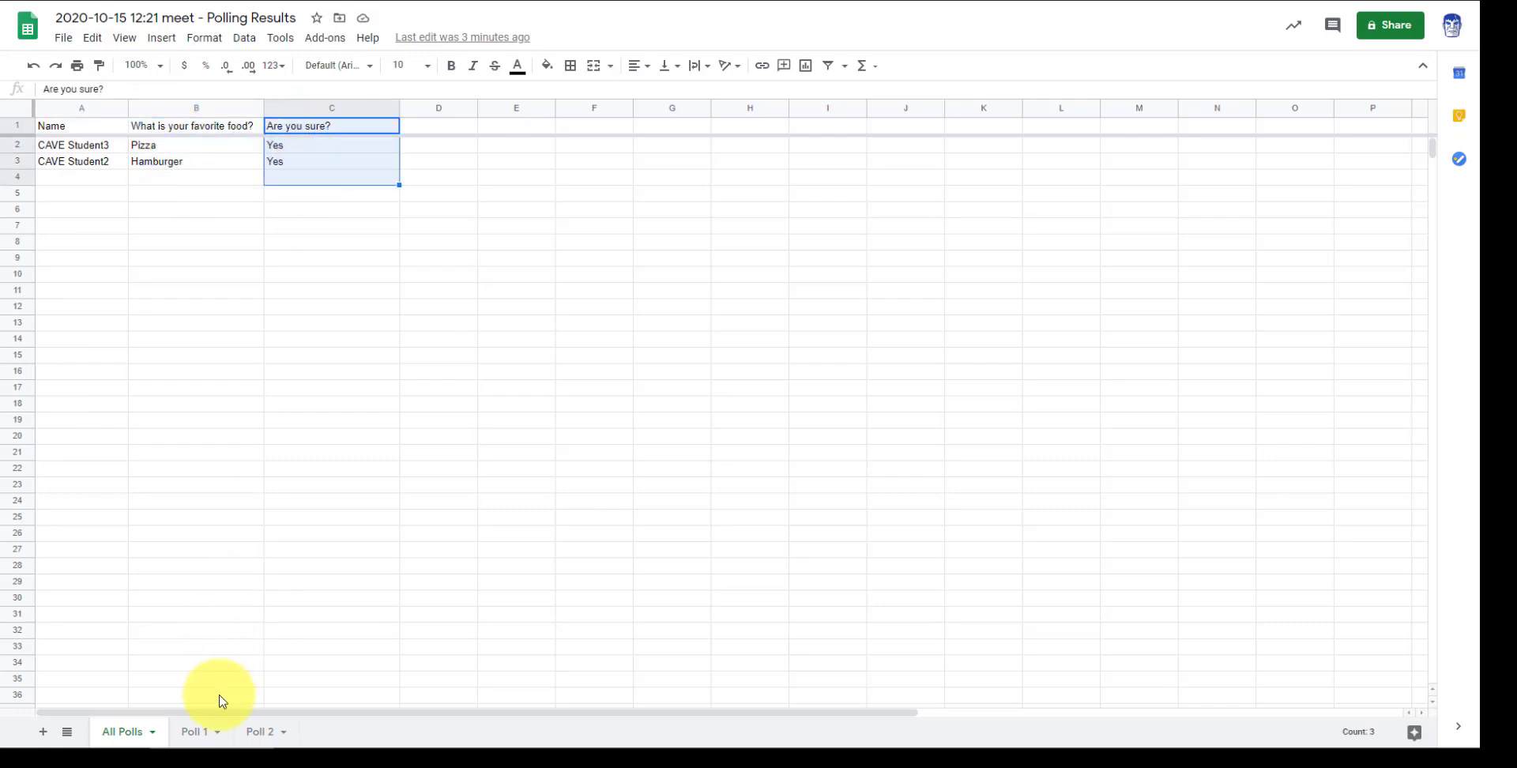
pyautogui.click(196, 733)
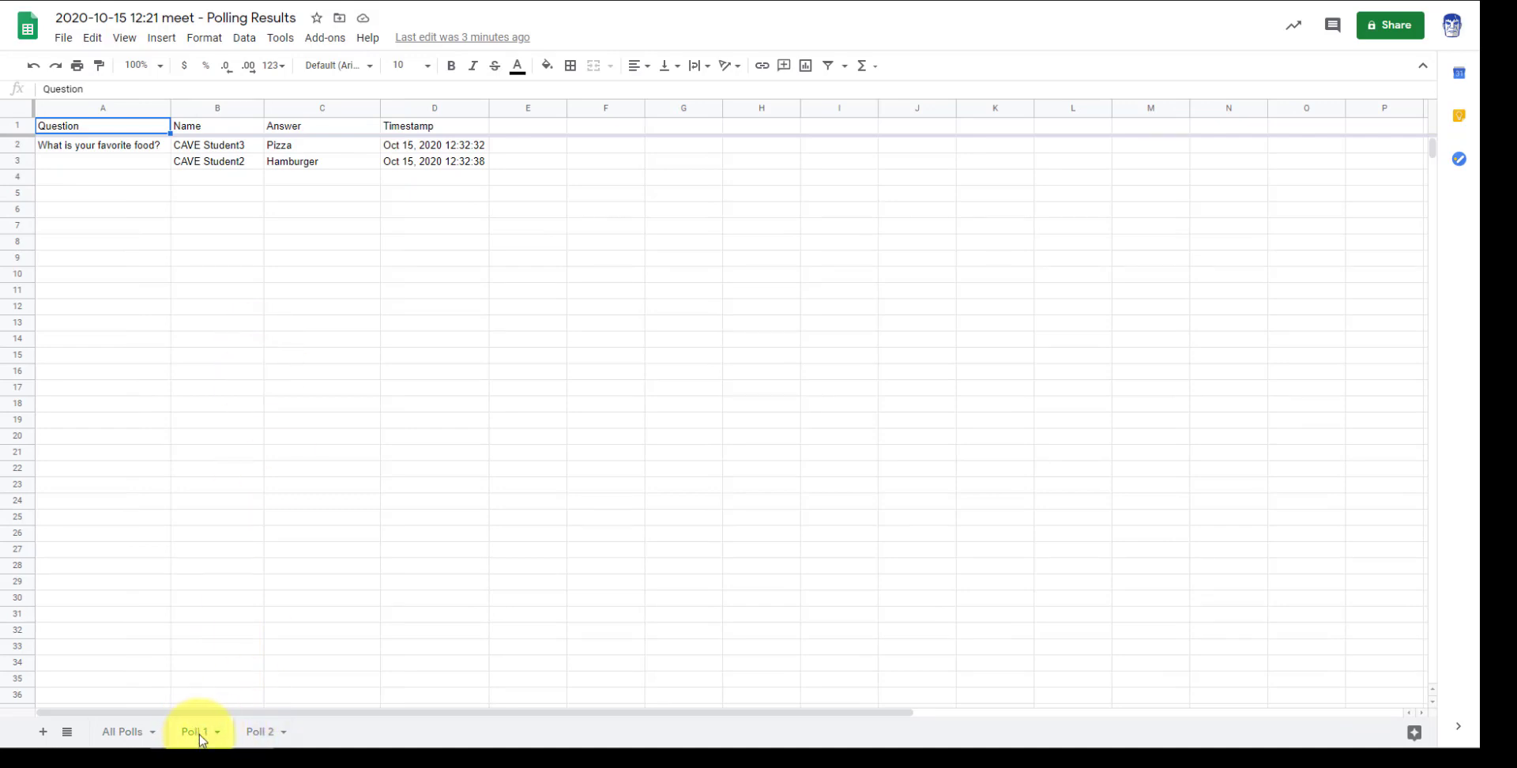
pyautogui.click(263, 733)
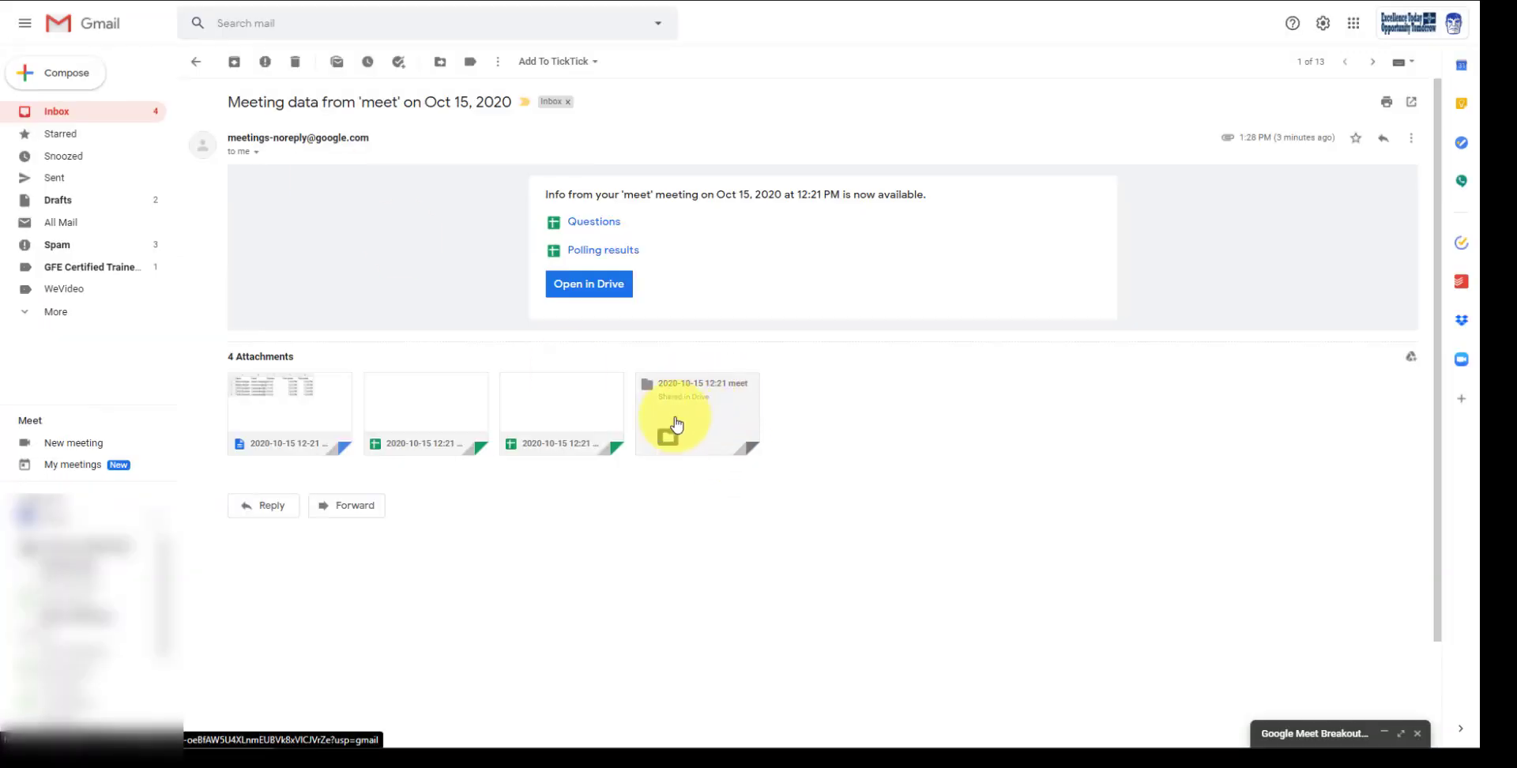
pyautogui.click(724, 417)
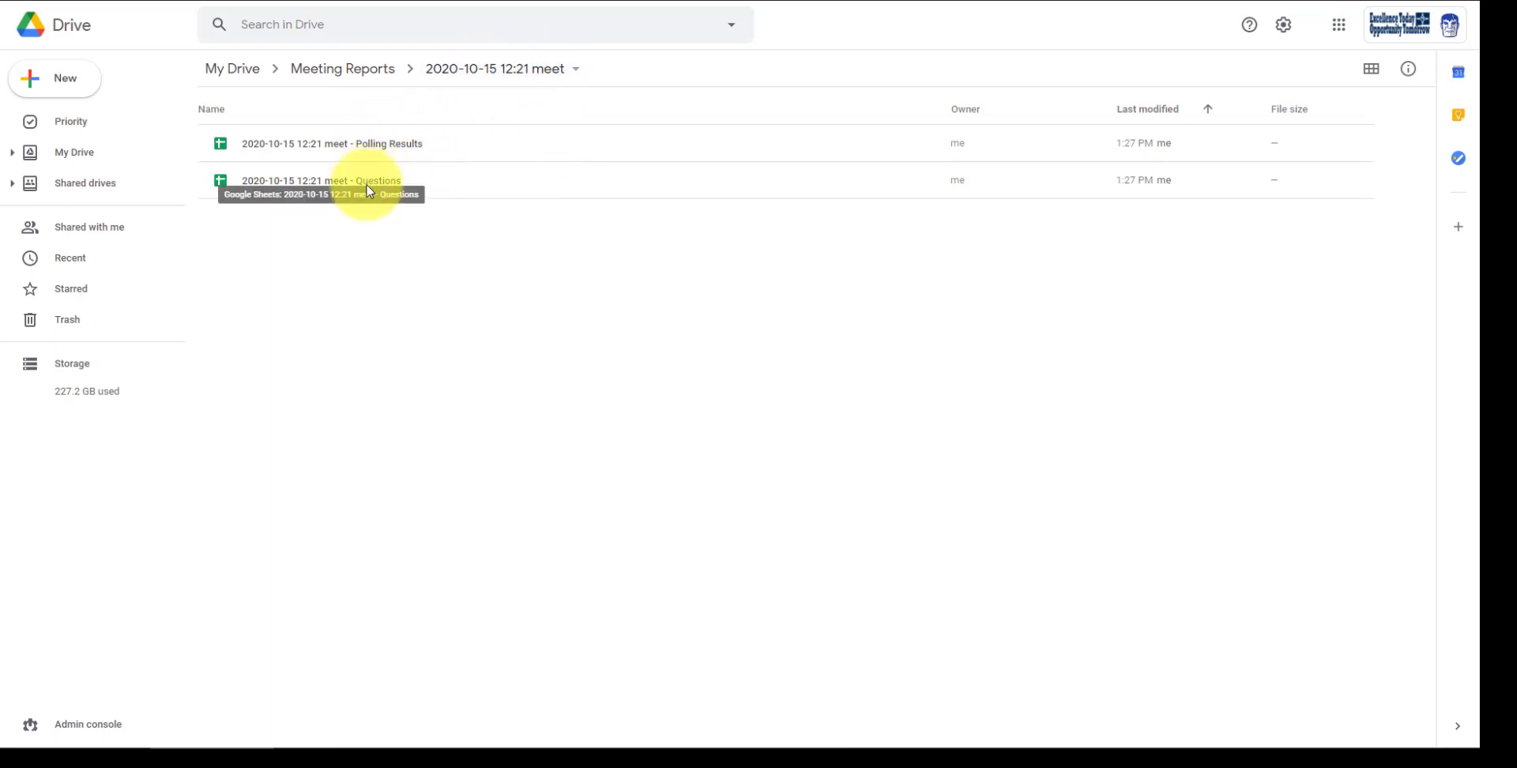
pyautogui.click(375, 77)
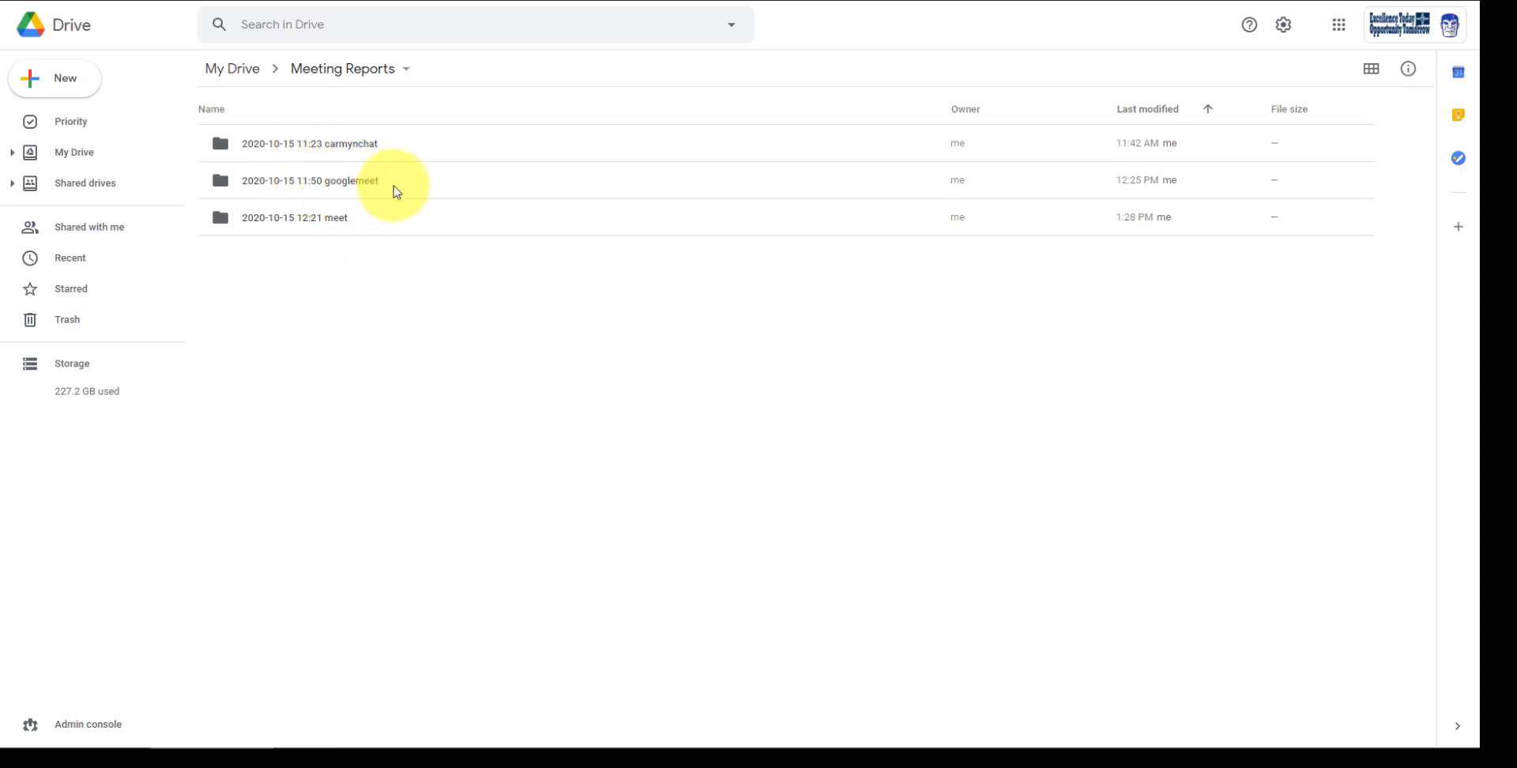
pyautogui.click(342, 190)
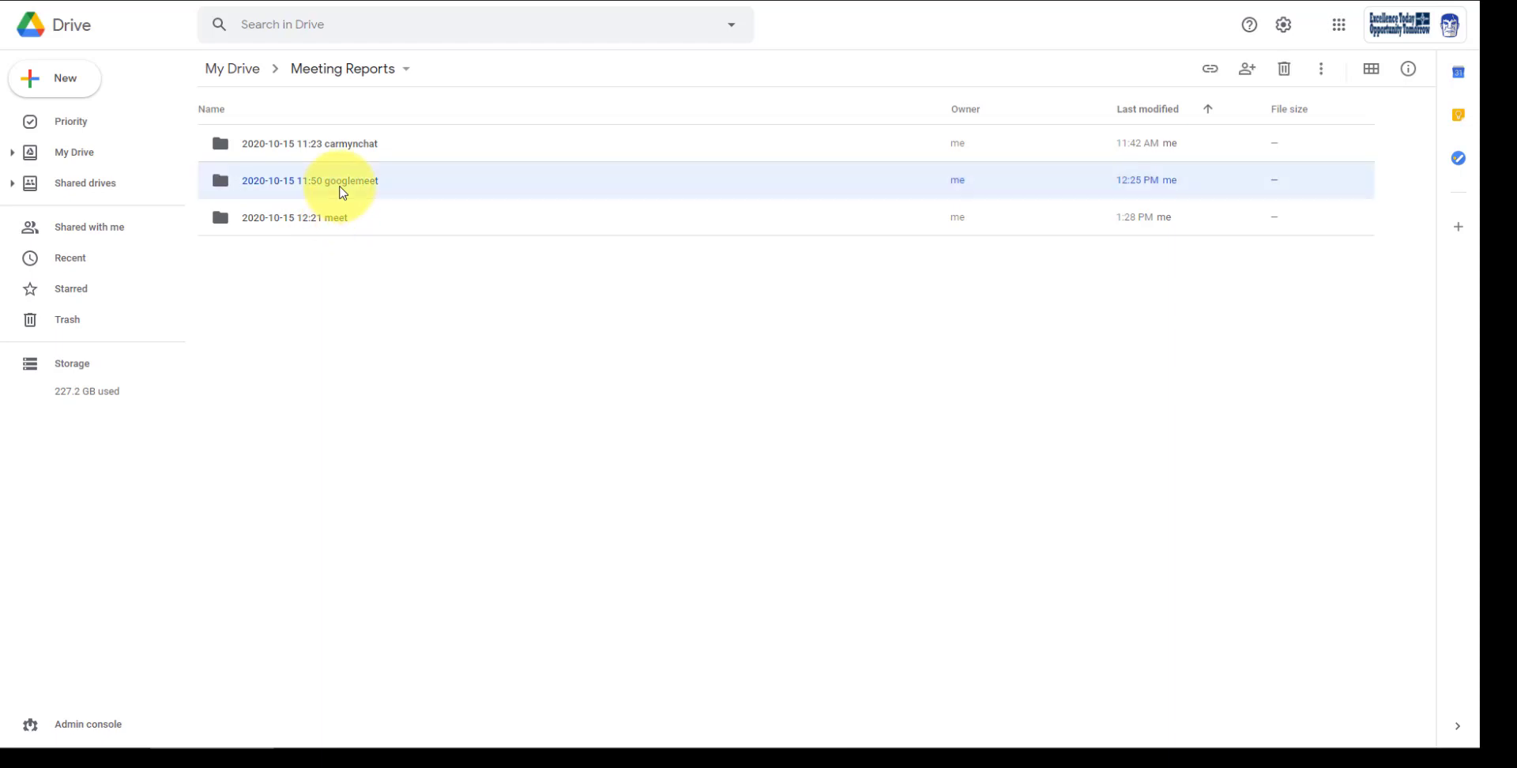
pyautogui.doubleClick(342, 192)
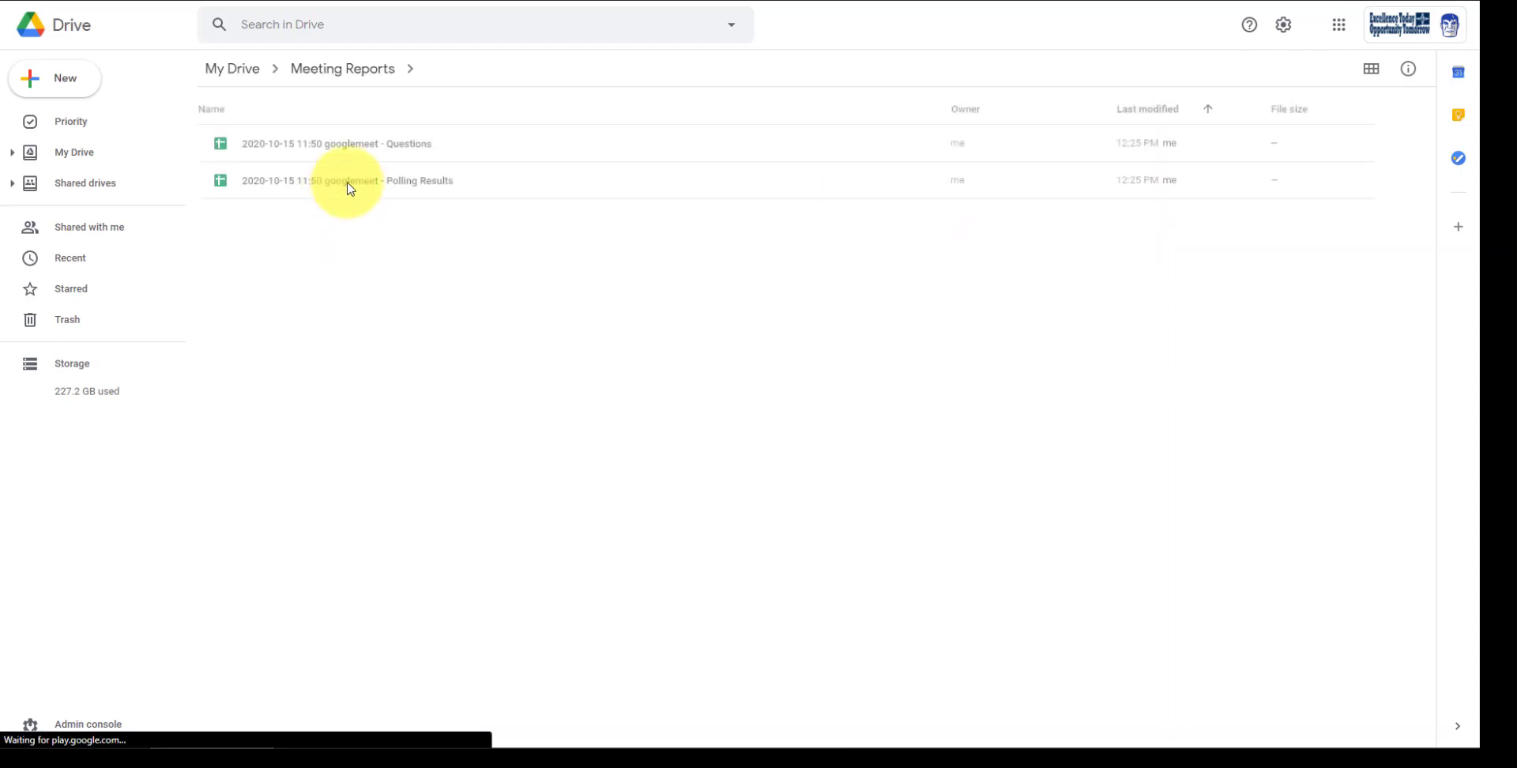
pyautogui.click(354, 68)
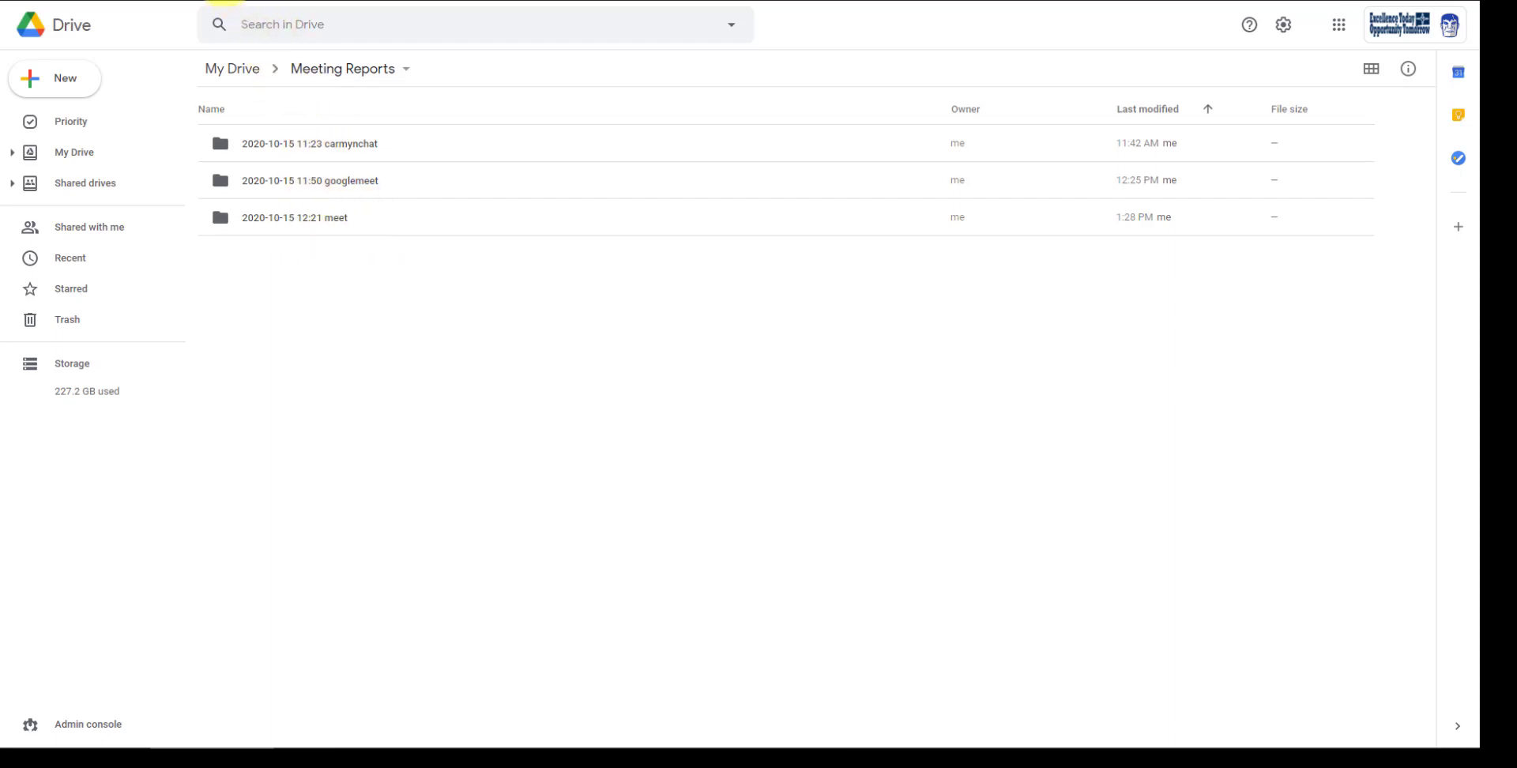
pyautogui.doubleClick(342, 217)
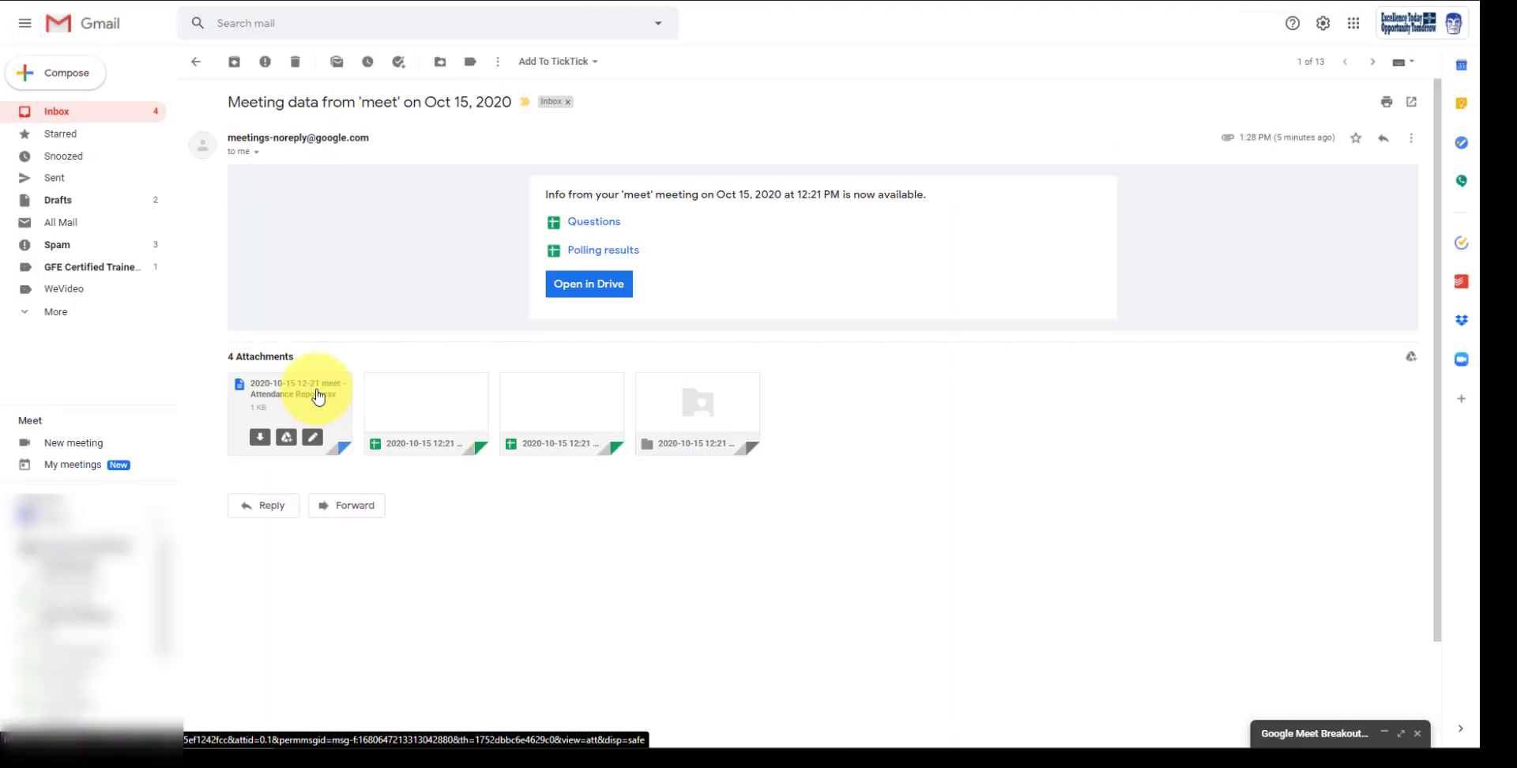
# Step: Open the email's Attendance Report.csv attachment with Google Sheets
pyautogui.click(318, 397)
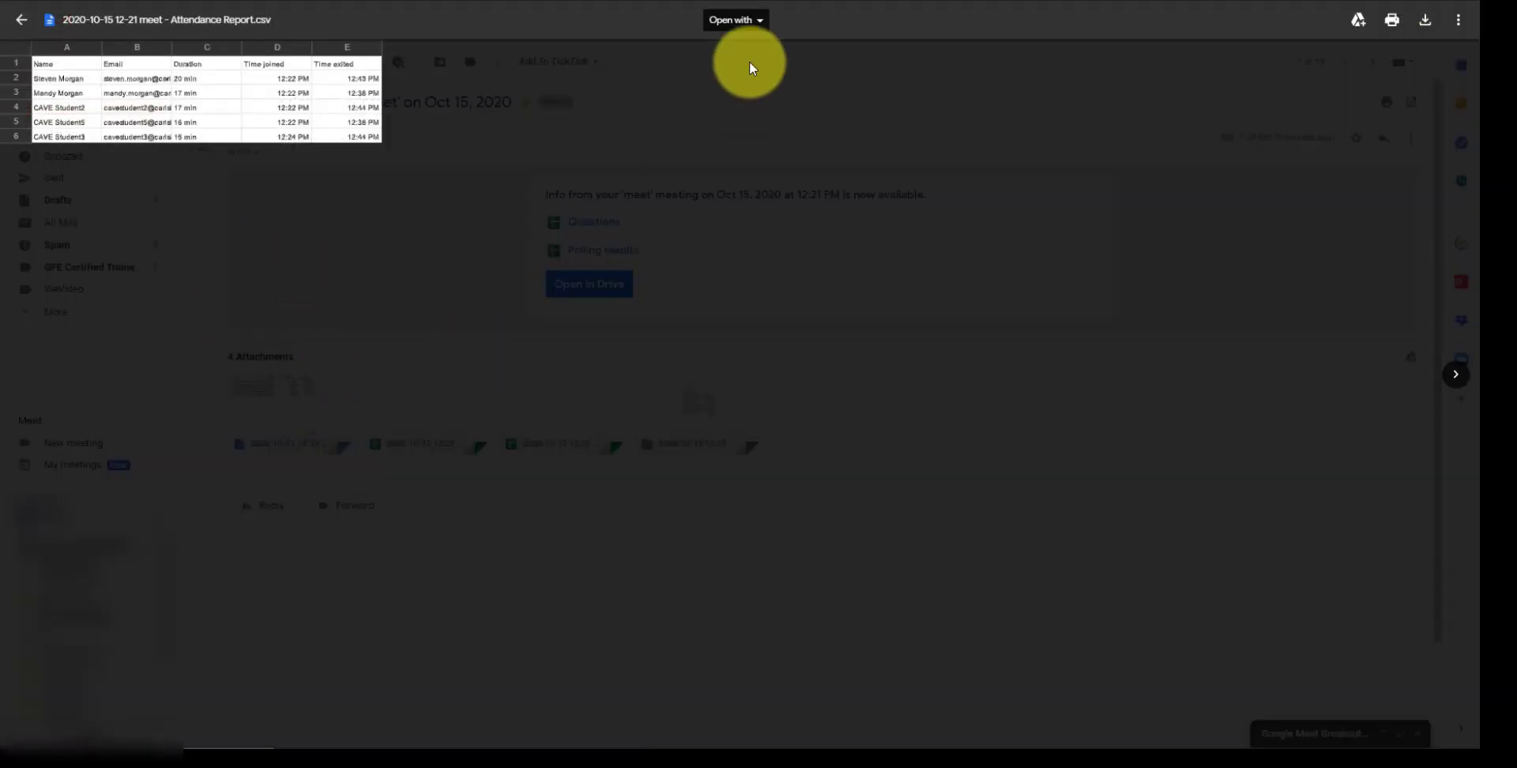
pyautogui.click(750, 20)
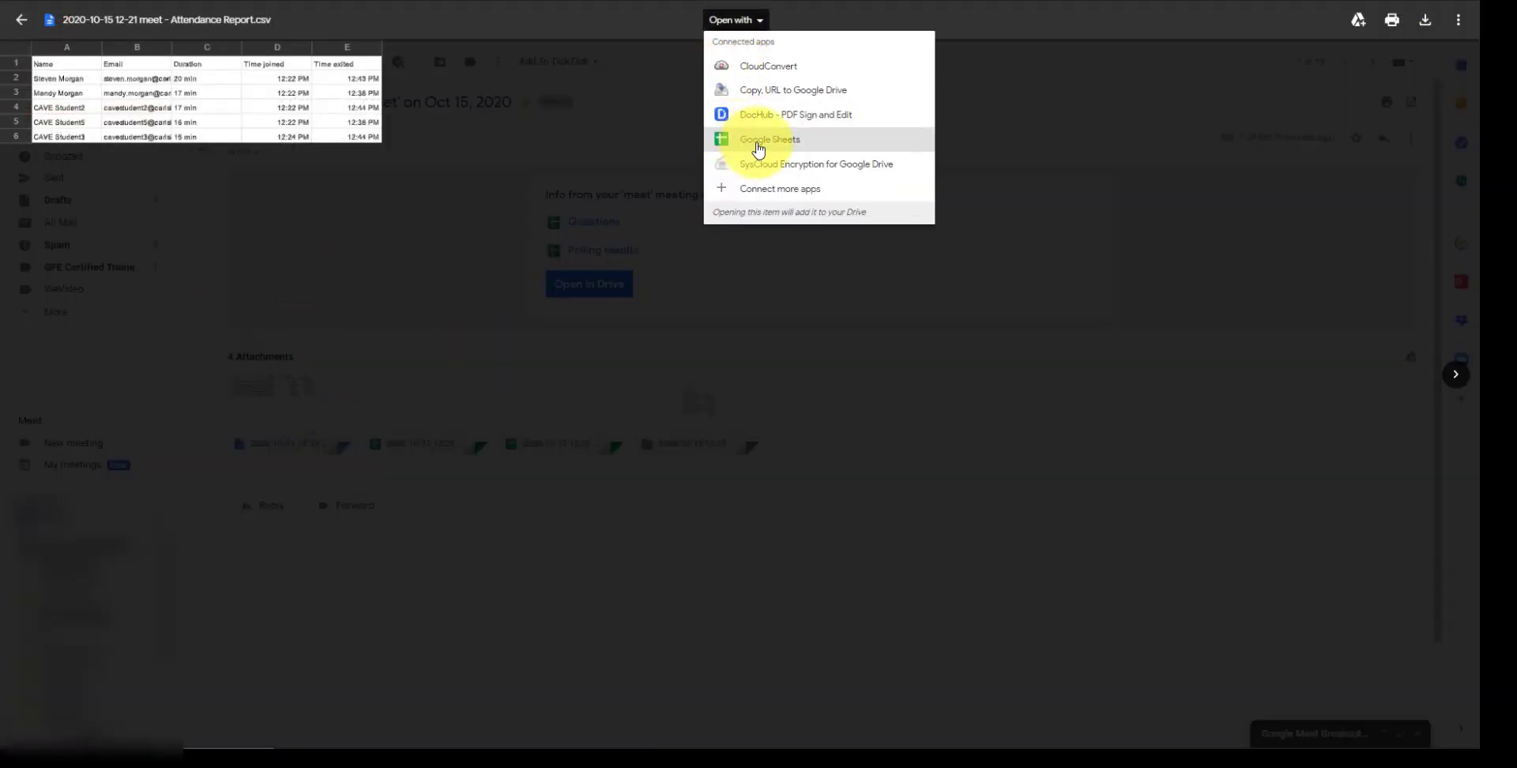
pyautogui.click(759, 150)
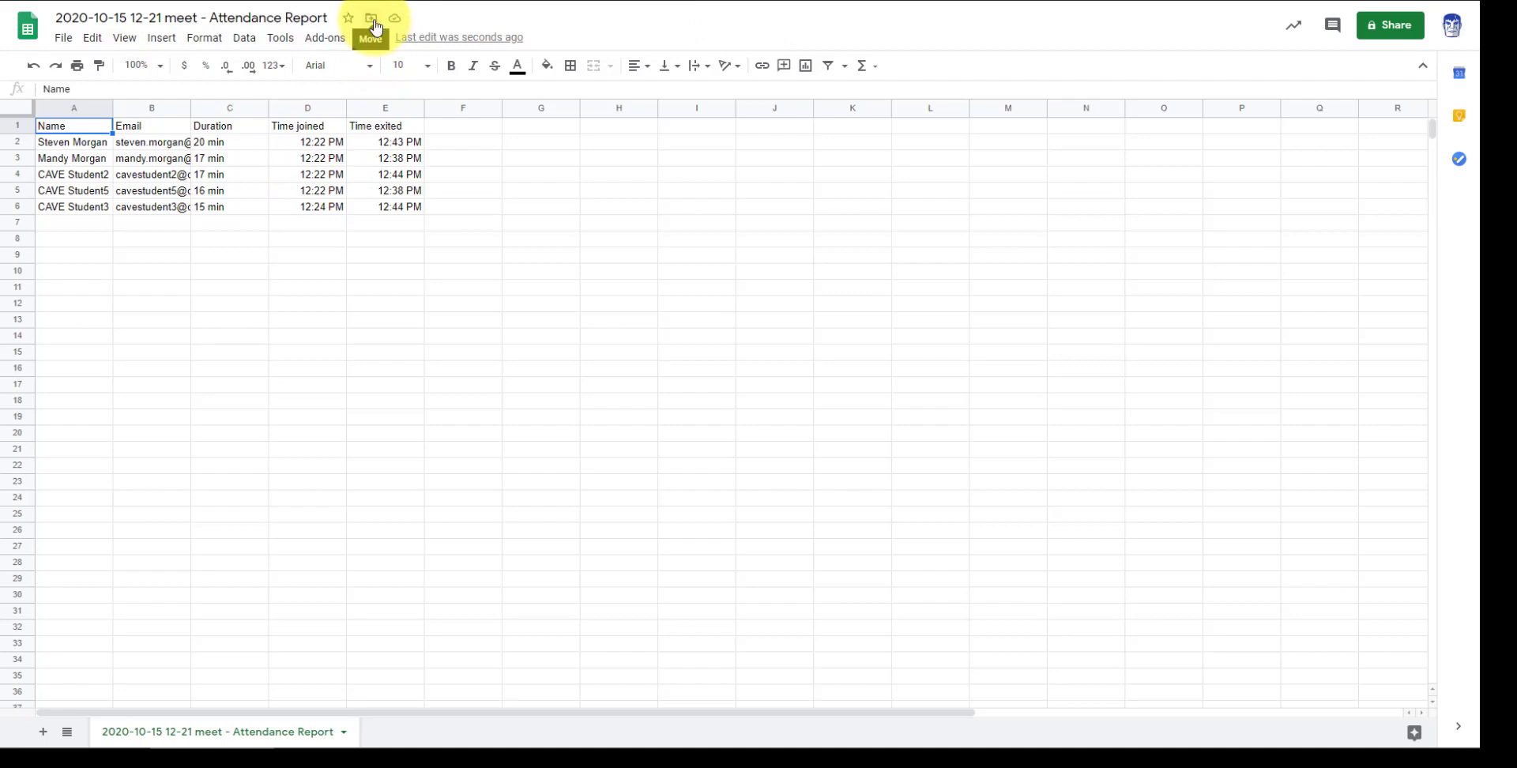
pyautogui.click(373, 22)
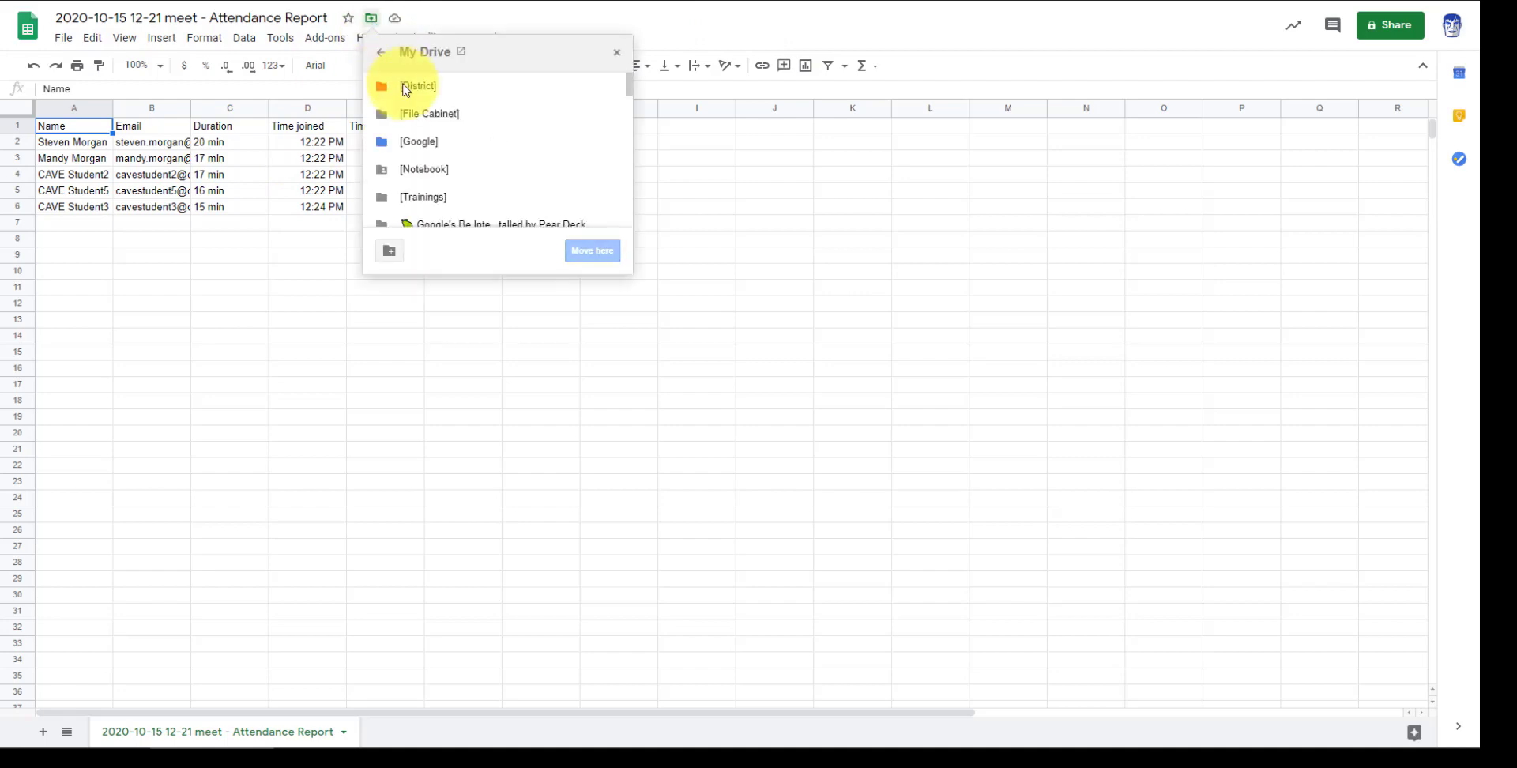
pyautogui.moveTo(626, 98); pyautogui.dragTo(630, 123)
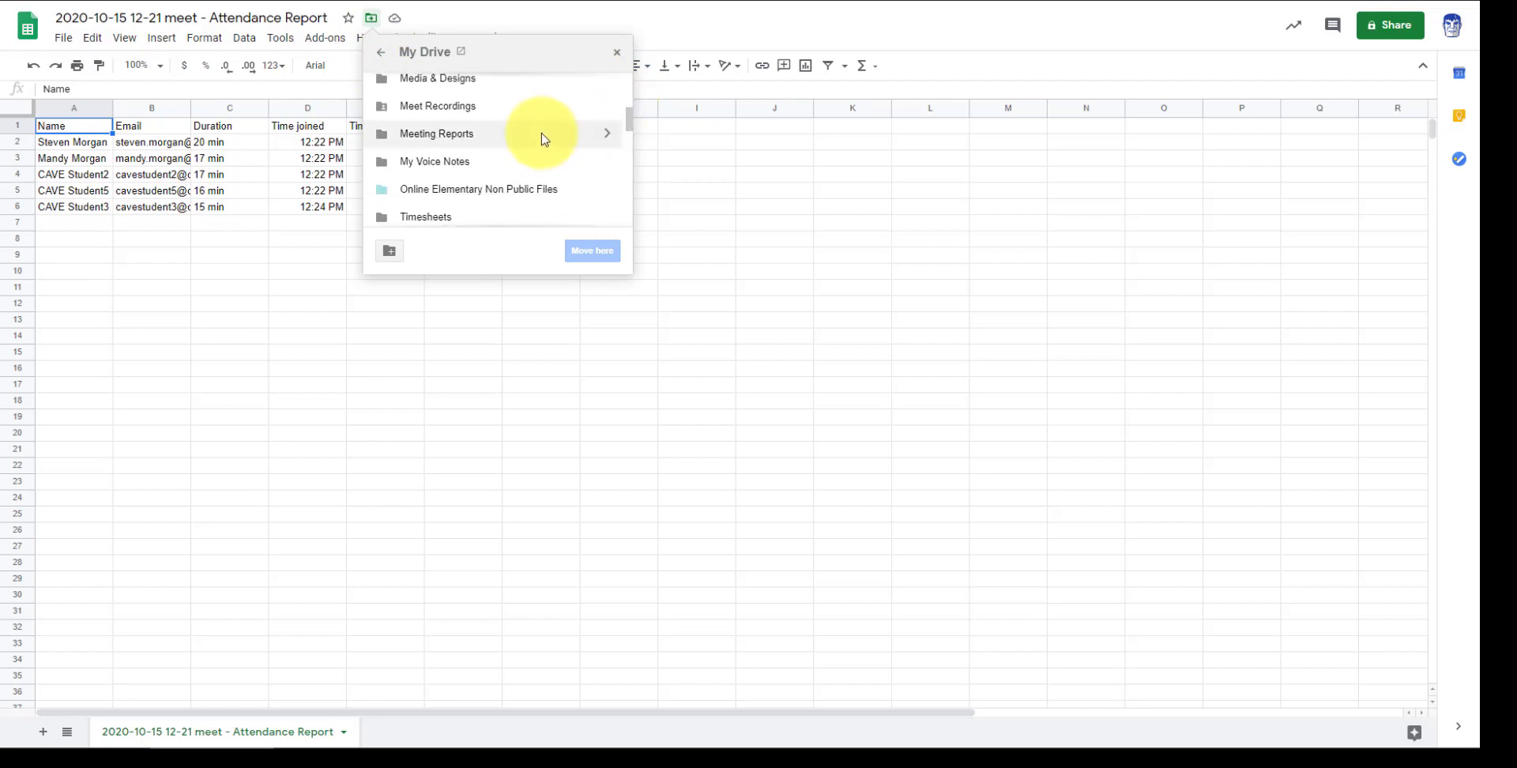
pyautogui.click(605, 135)
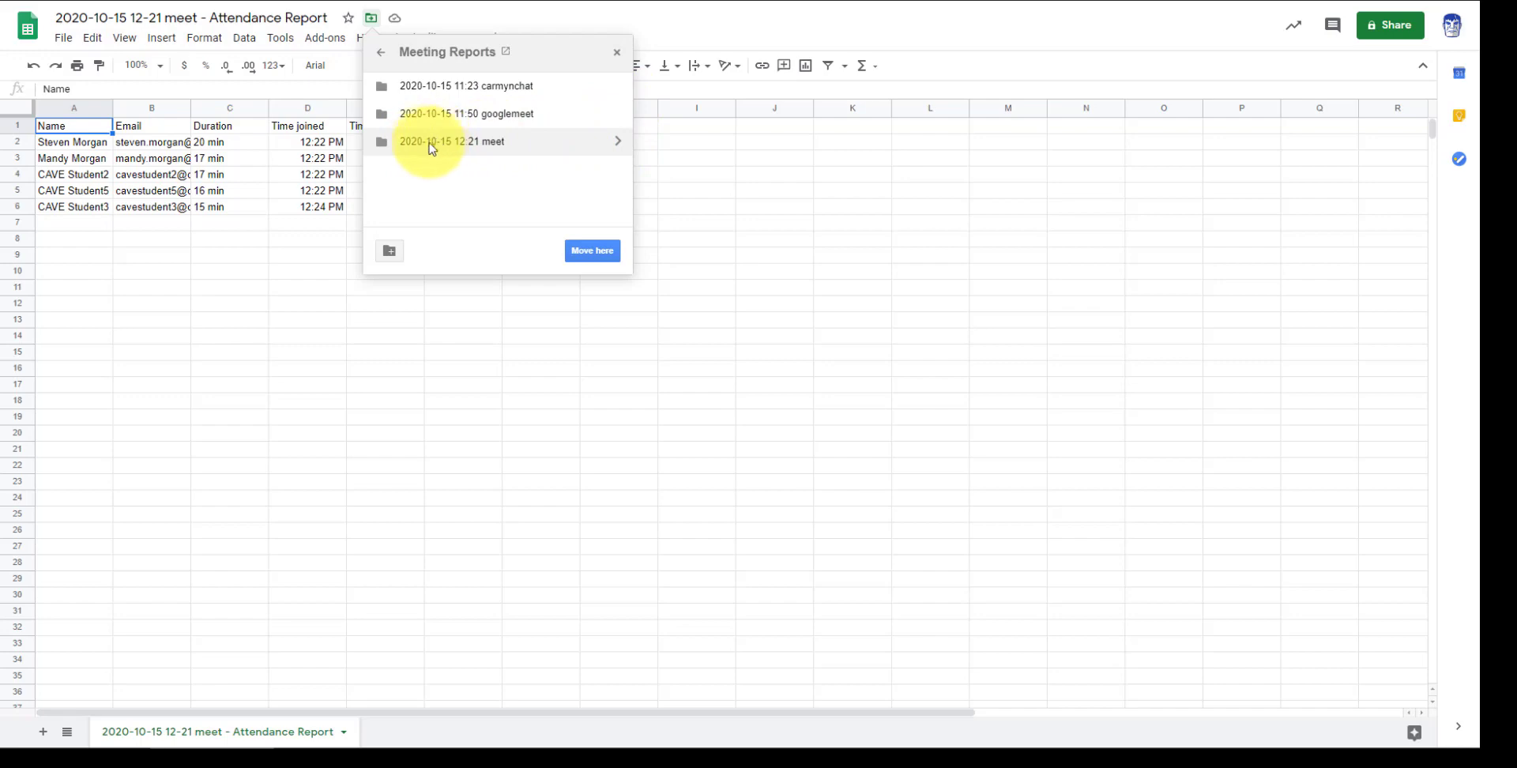
pyautogui.click(617, 142)
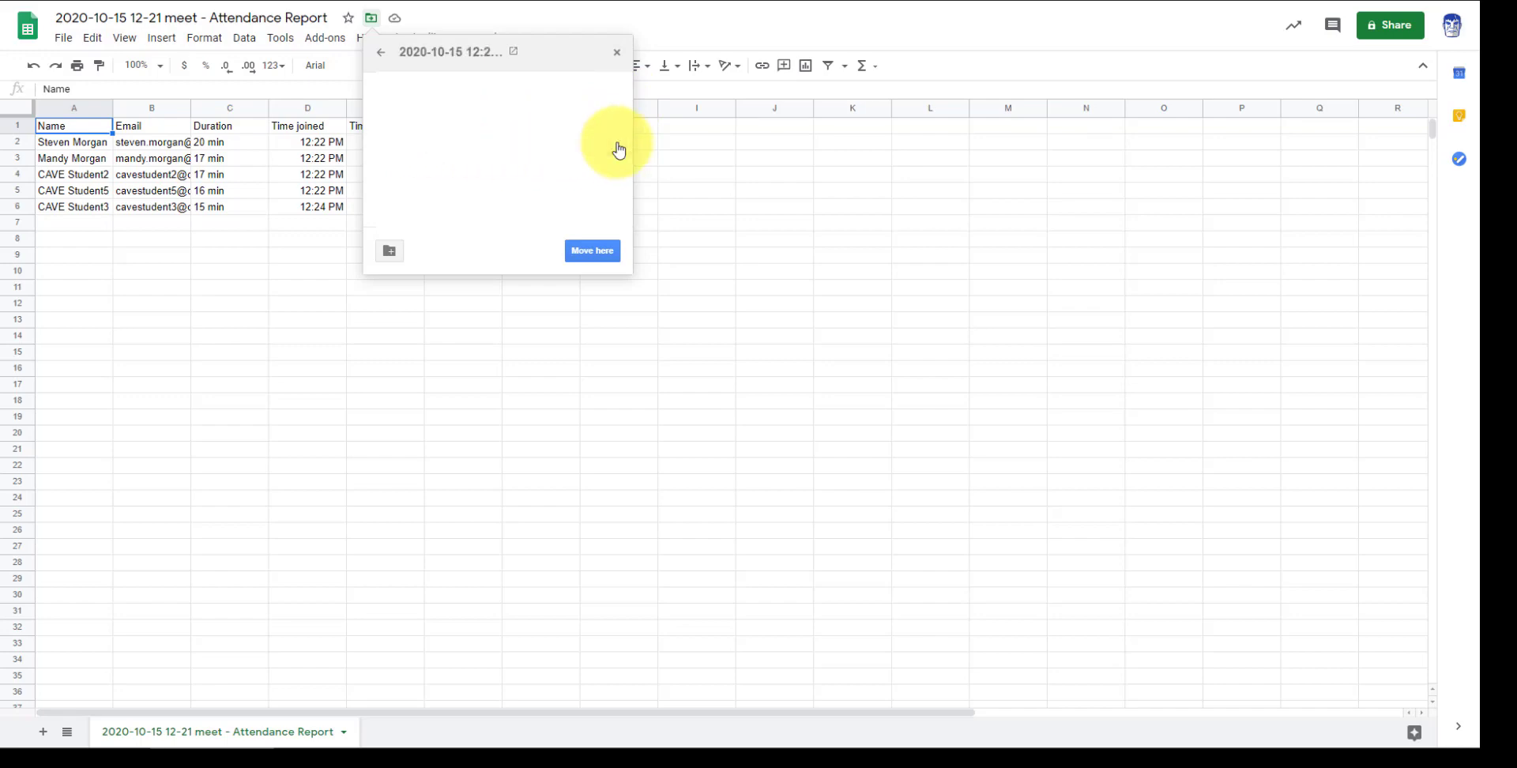
pyautogui.click(593, 251)
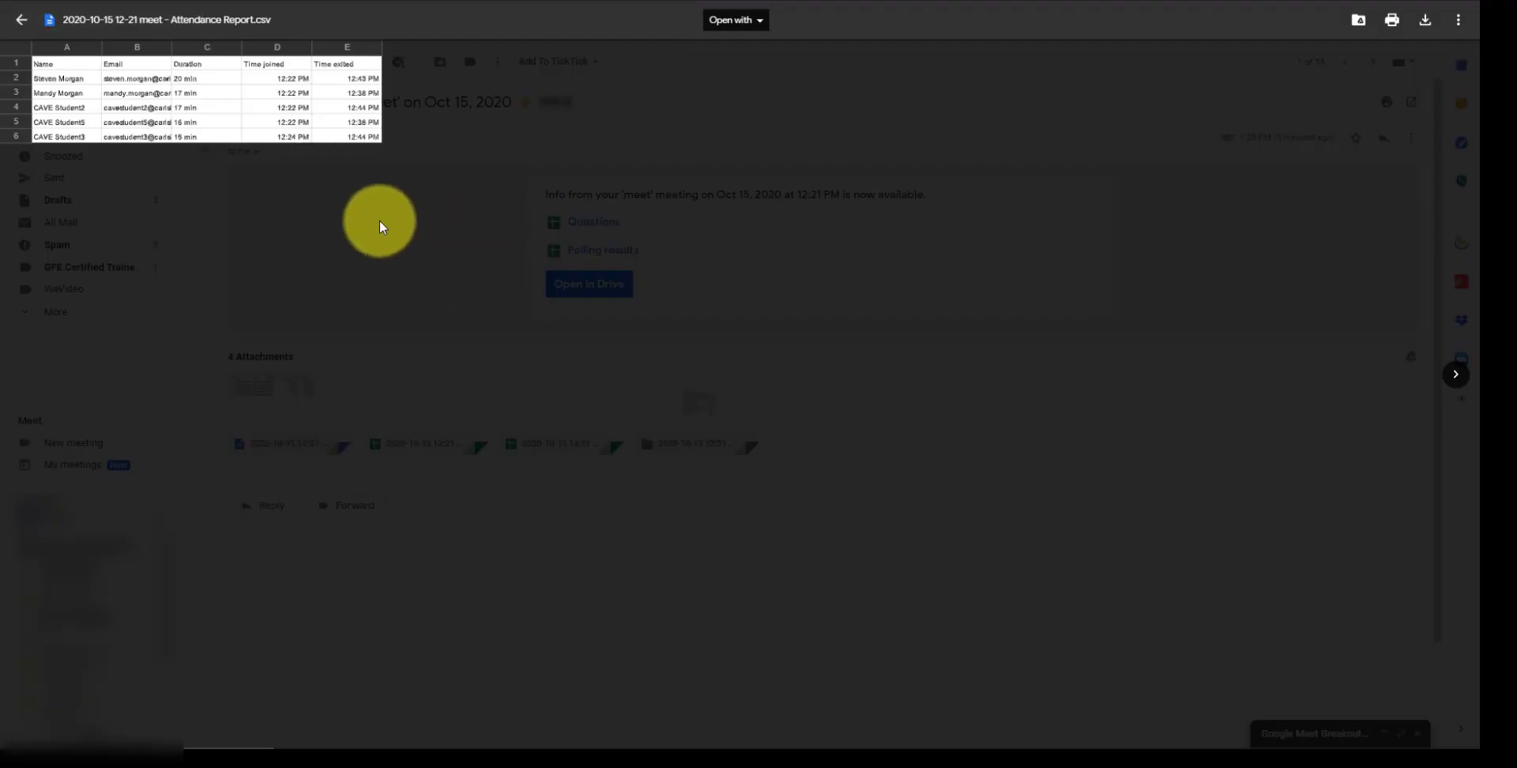
pyautogui.click(22, 19)
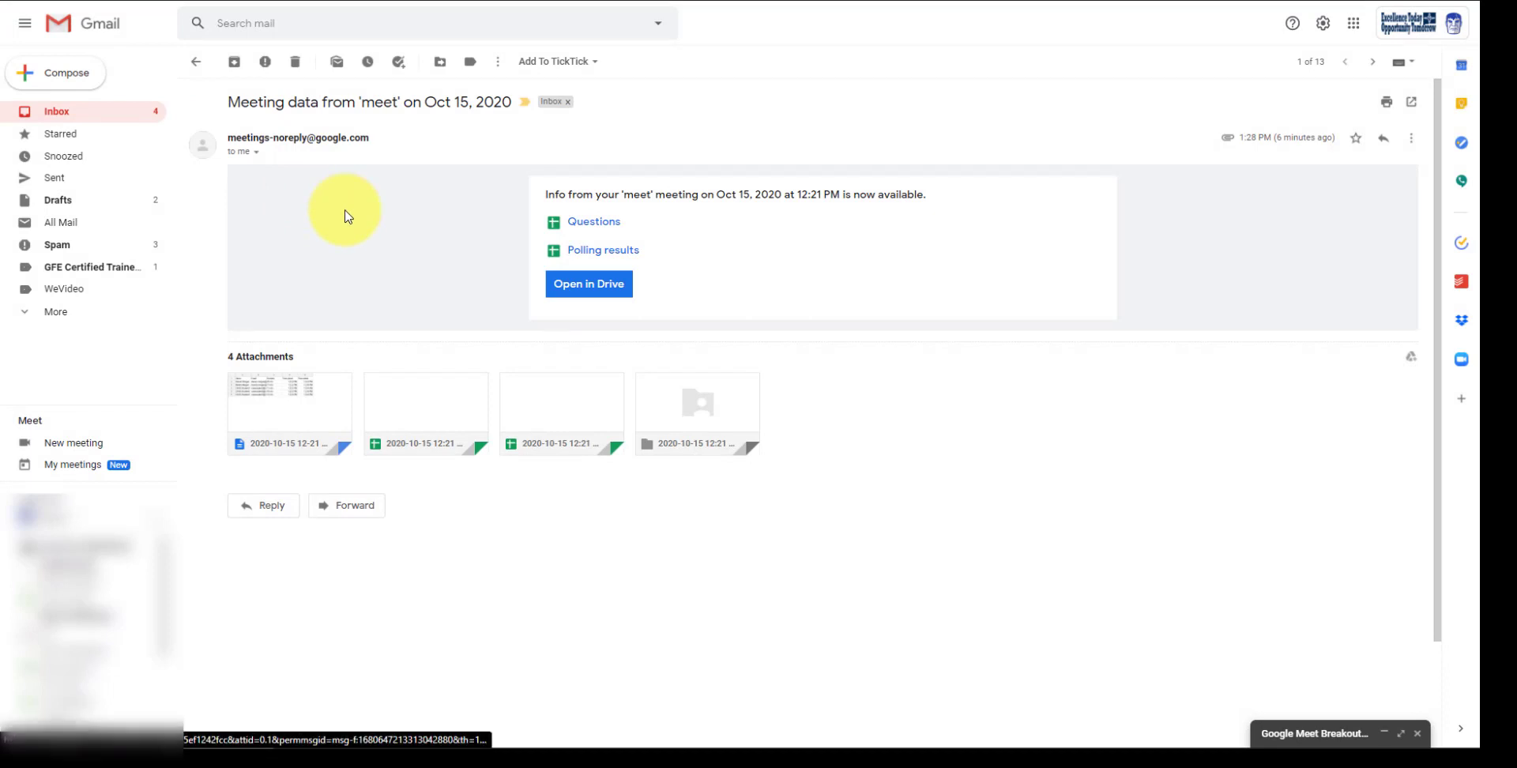